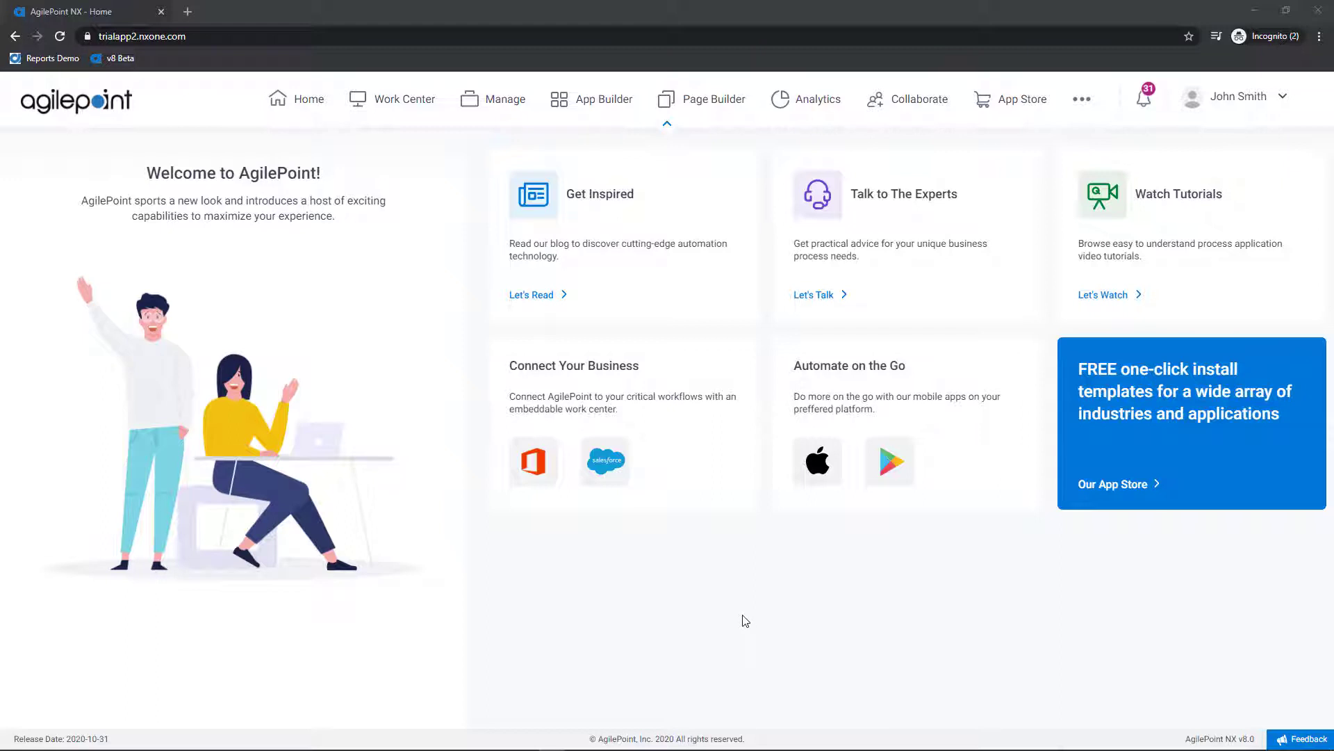
# Step: Switch from the AgilePoint NX Home page to Page Builder
pyautogui.click(724, 103)
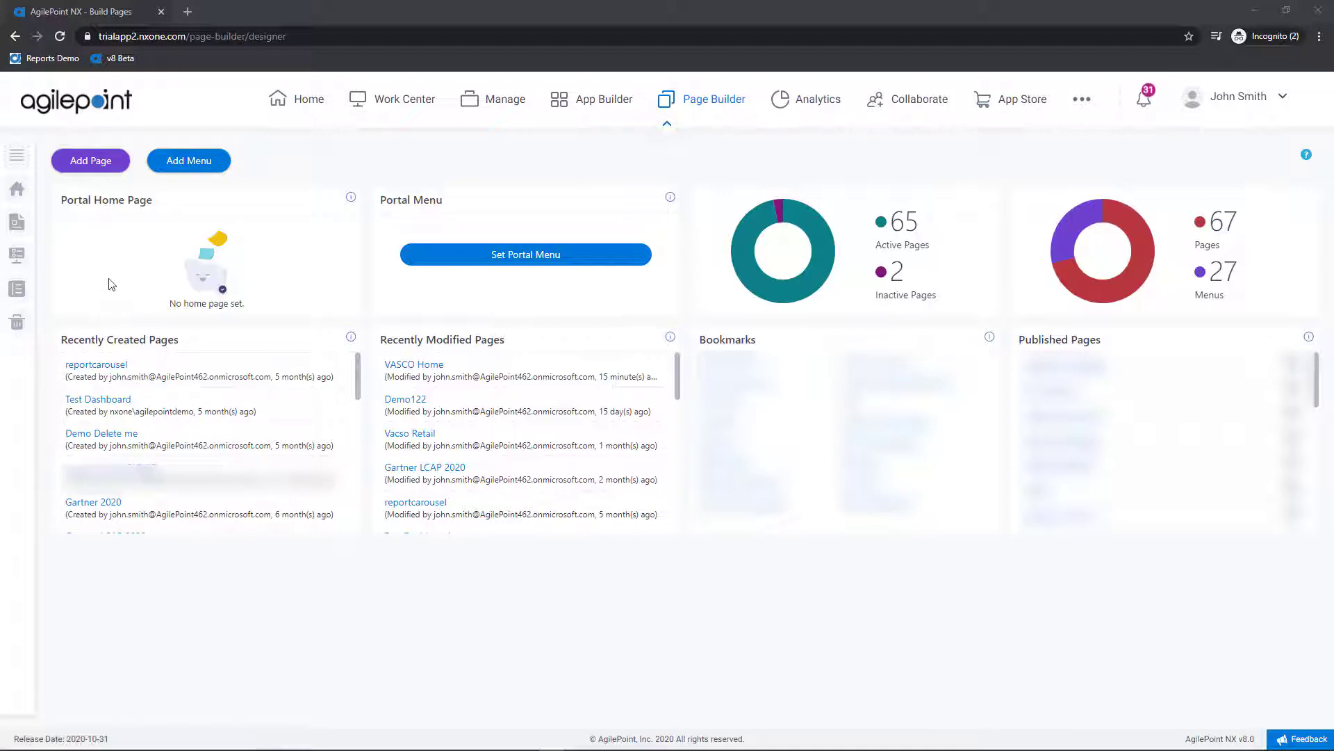
# Step: Open the Pages library to list the MyPortal folders and pages
pyautogui.click(22, 221)
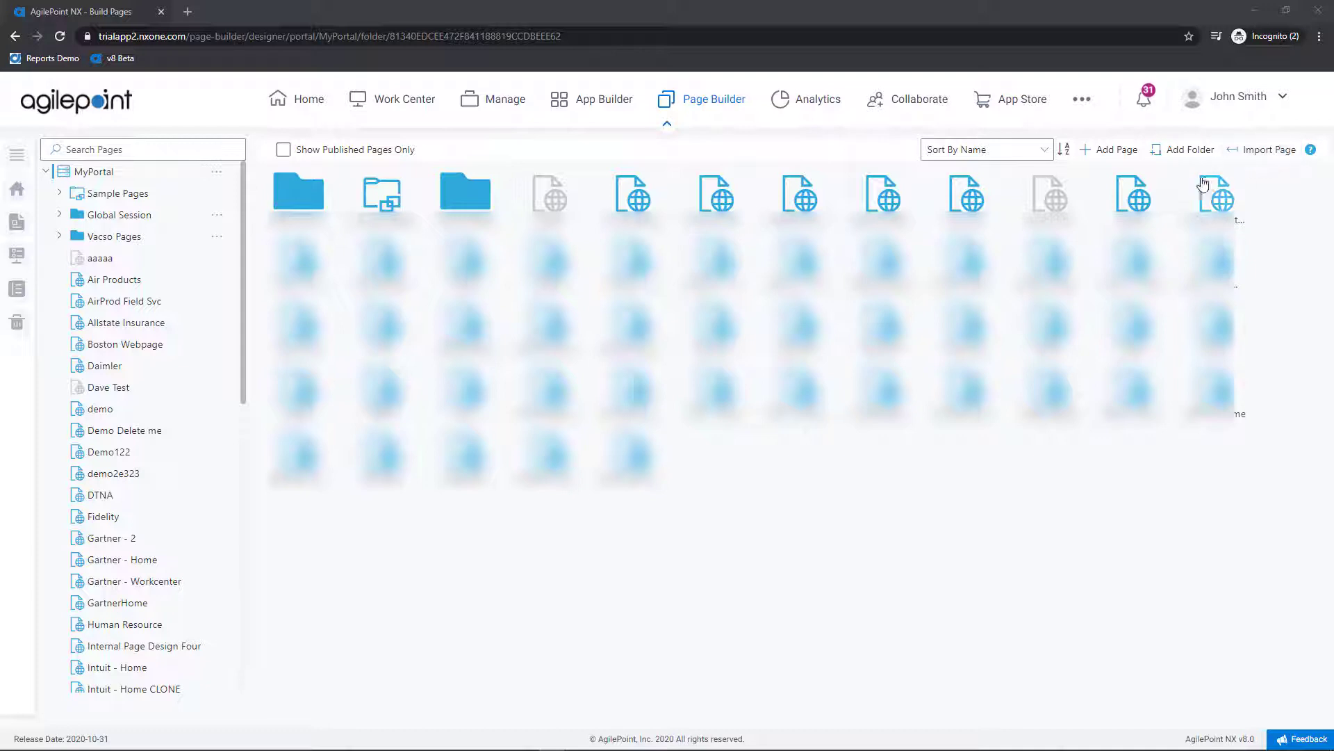
# Step: Create and save a page titled 'Version 8 Training' with URL version-8-training
pyautogui.click(1116, 152)
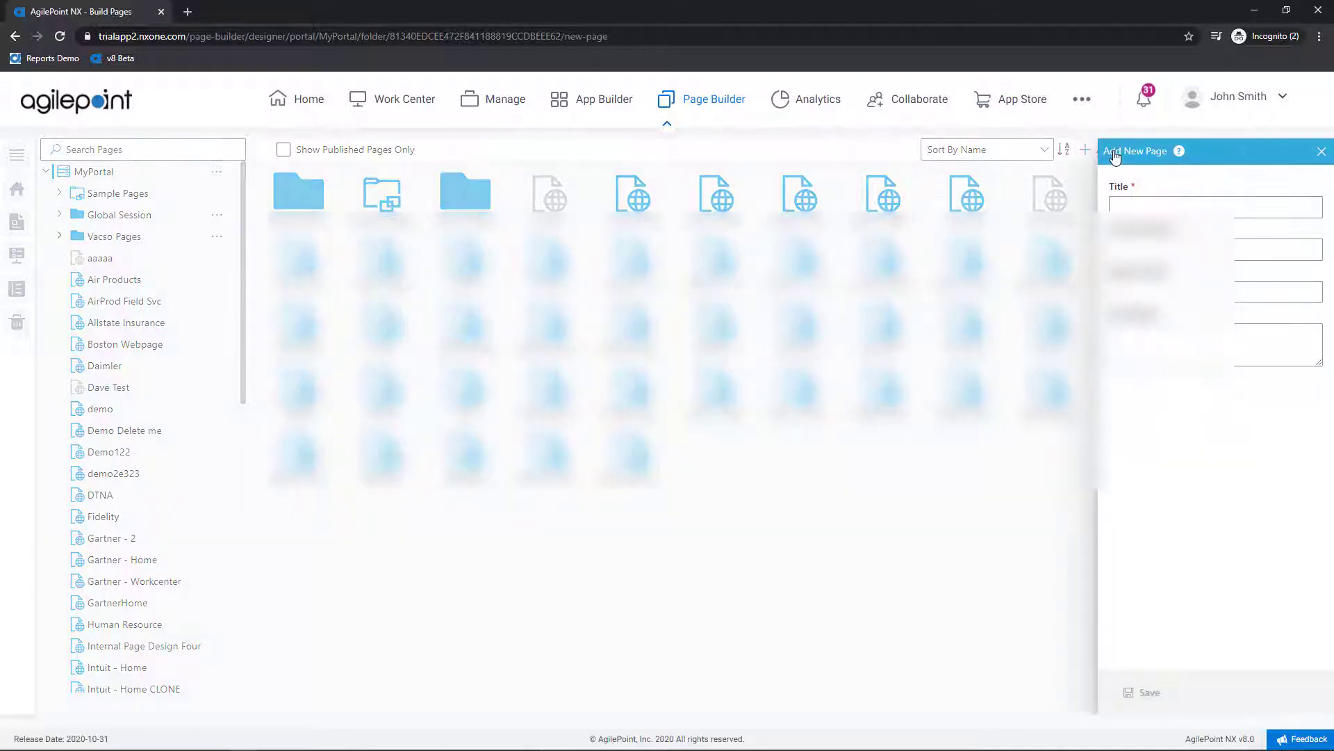
pyautogui.click(1159, 202)
pyautogui.write('Version 8')
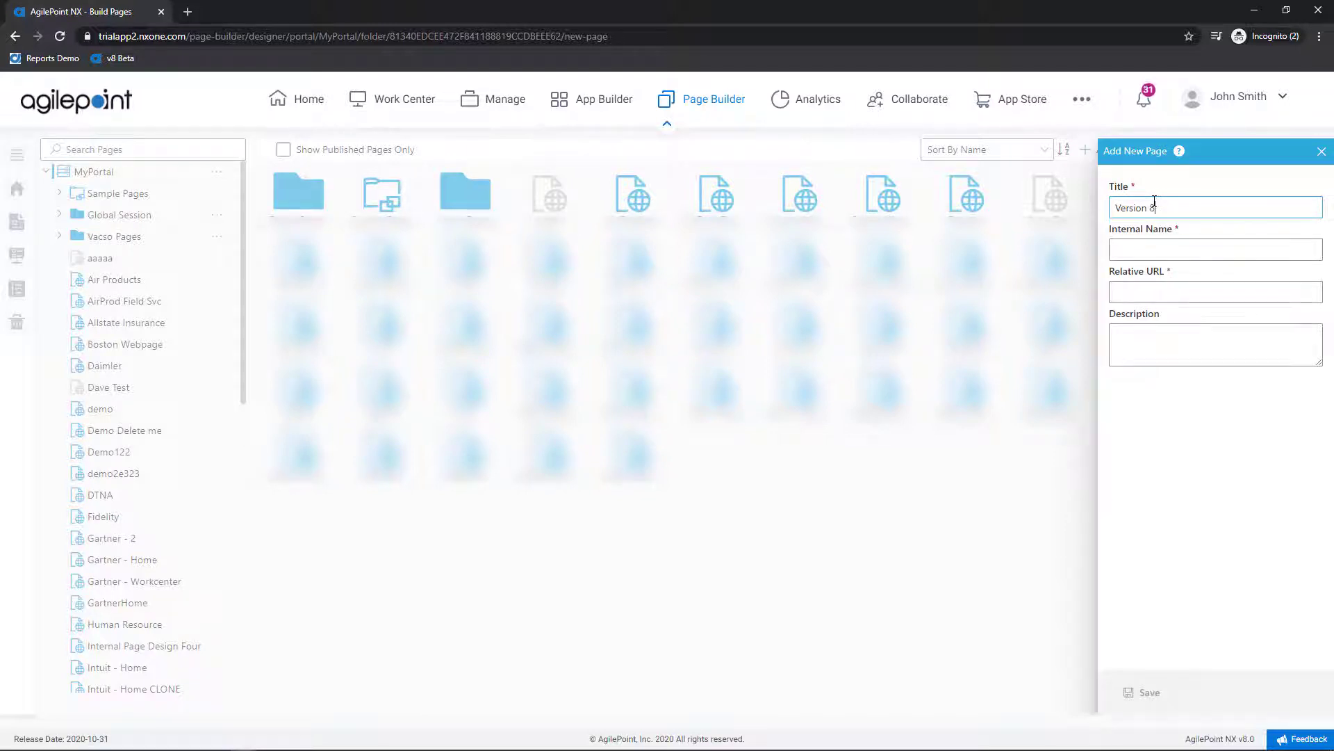
pyautogui.write(' Training')
pyautogui.press('Tab')
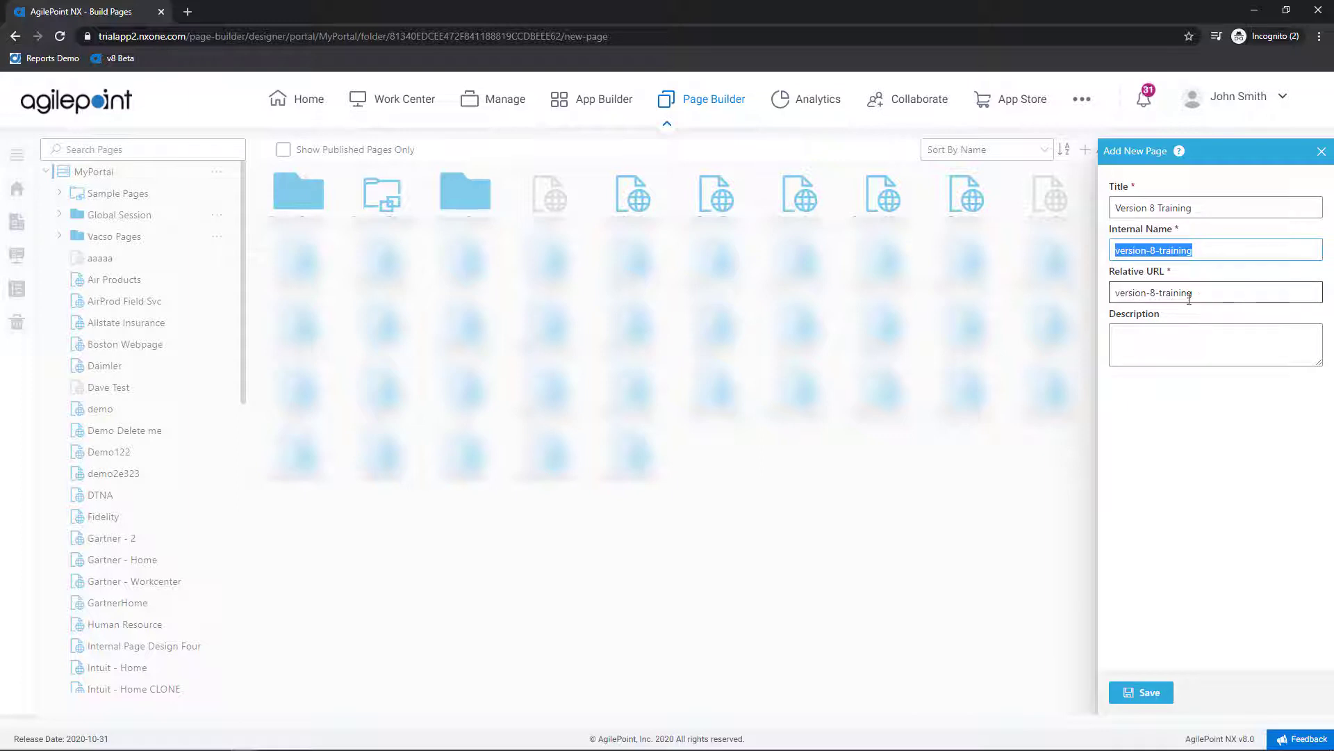
pyautogui.moveTo(1196, 297)
pyautogui.mouseDown()
pyautogui.moveTo(1114, 297)
pyautogui.moveTo(1190, 296)
pyautogui.mouseUp()
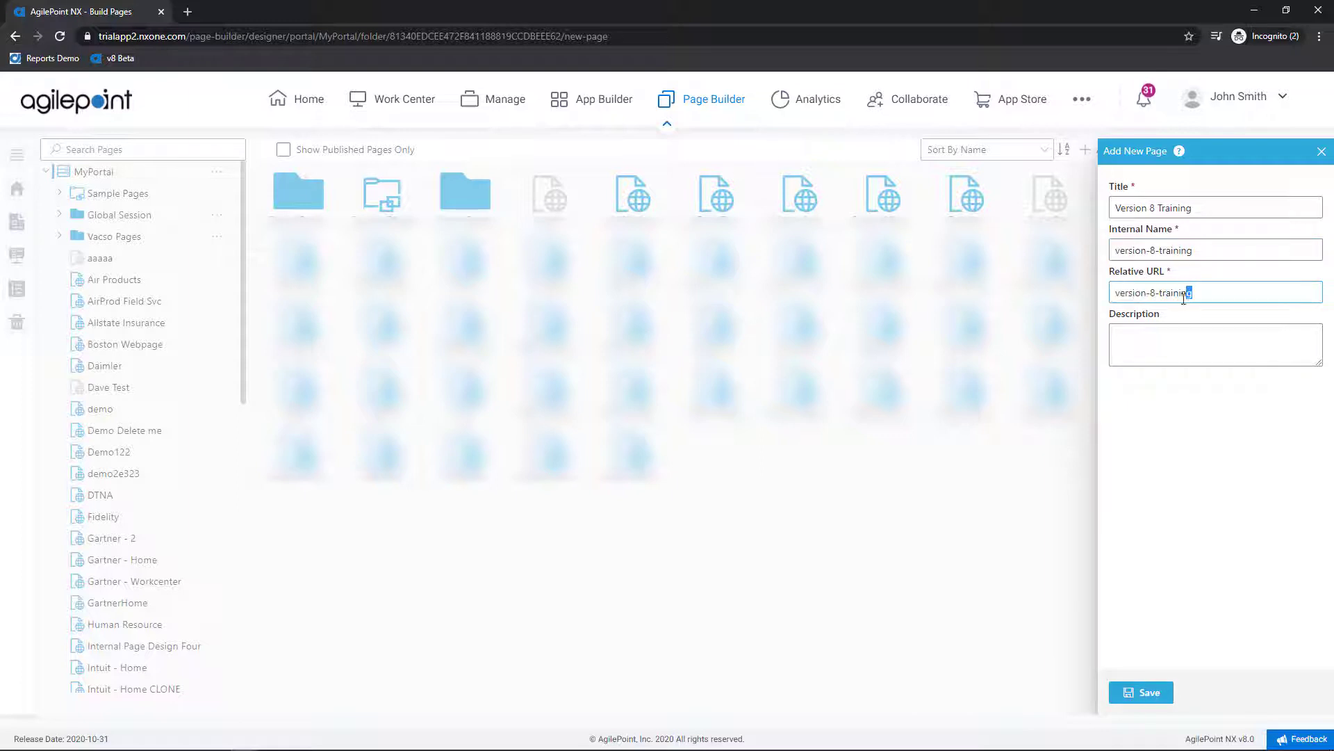
pyautogui.click(1151, 695)
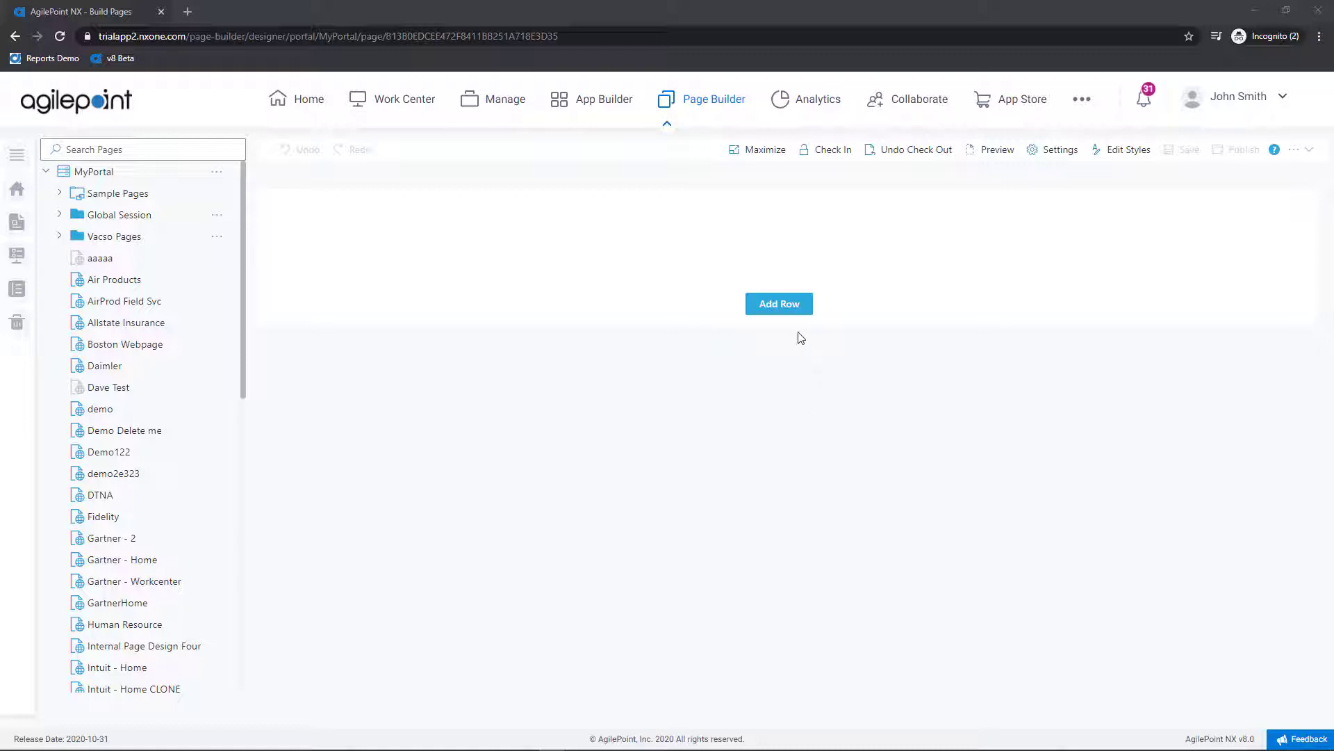
# Step: Add an empty row to the Version 8 Training page and show its widget choices
pyautogui.click(791, 310)
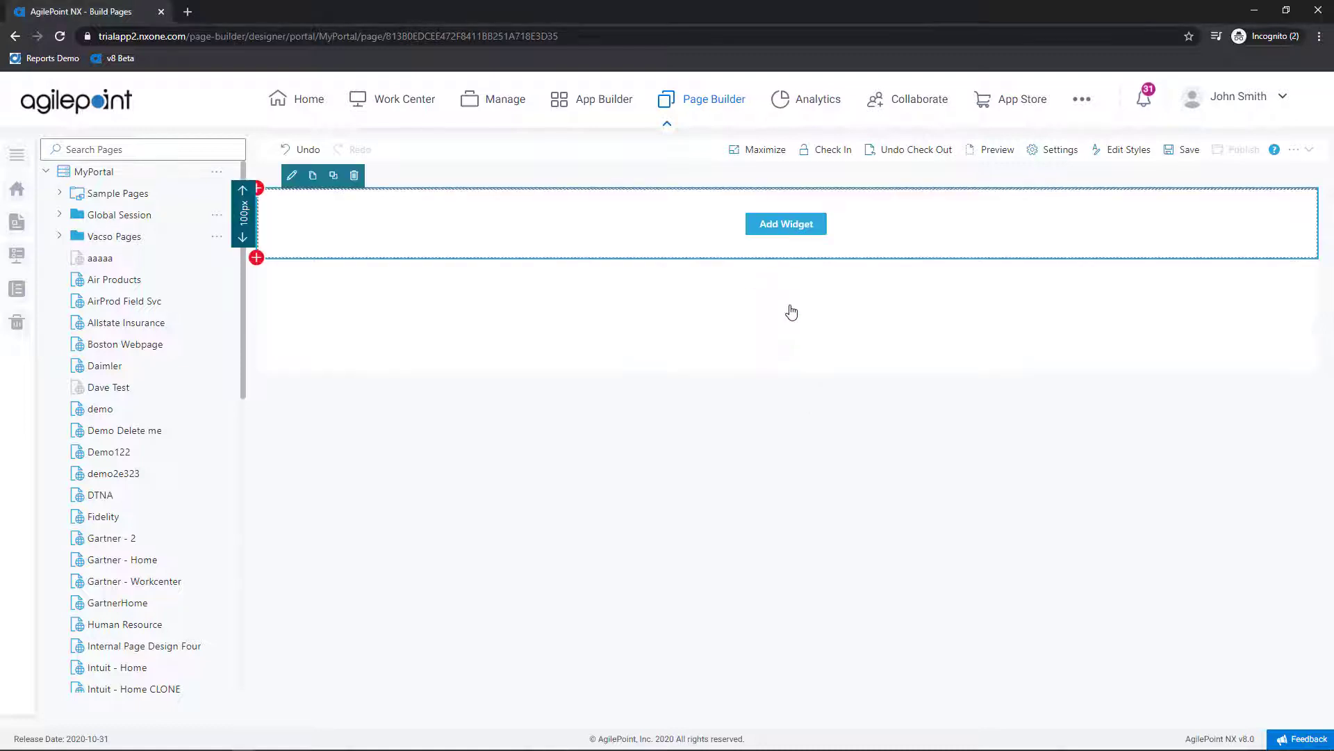
pyautogui.click(796, 228)
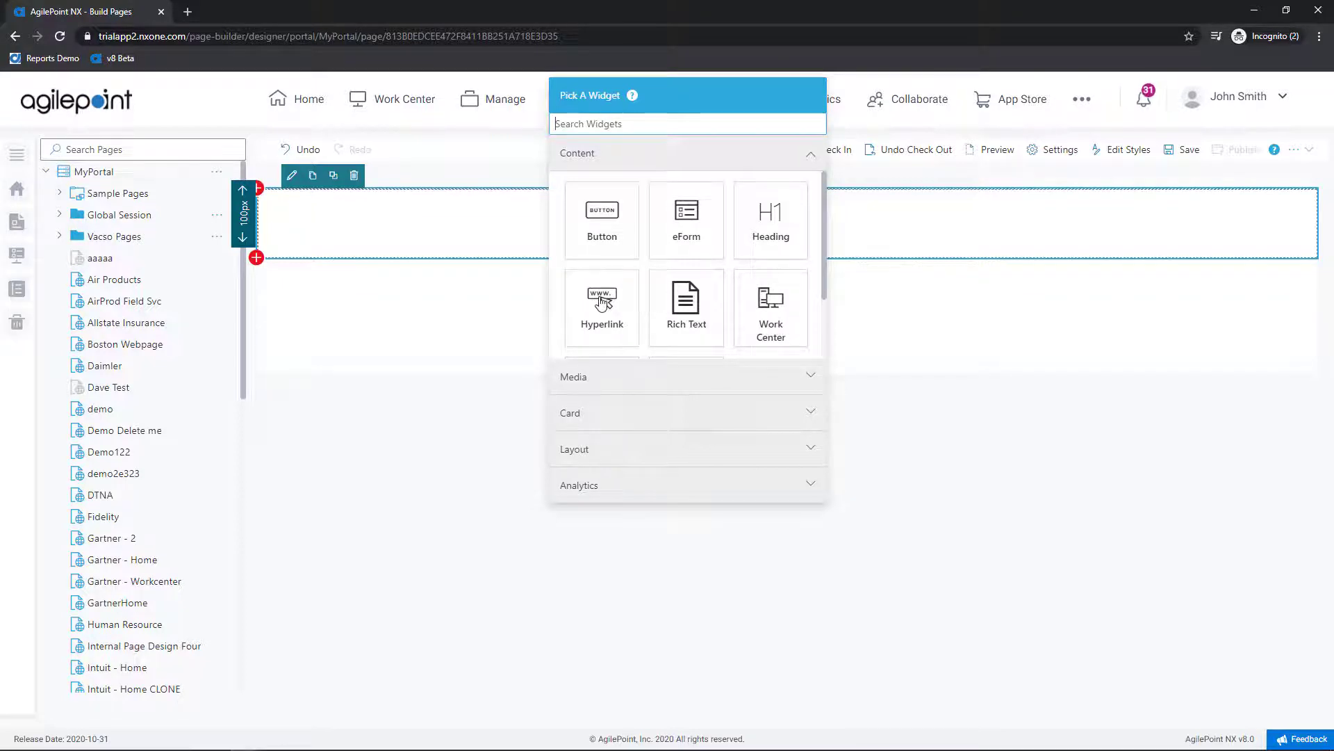
pyautogui.scroll(-2, 602, 303)
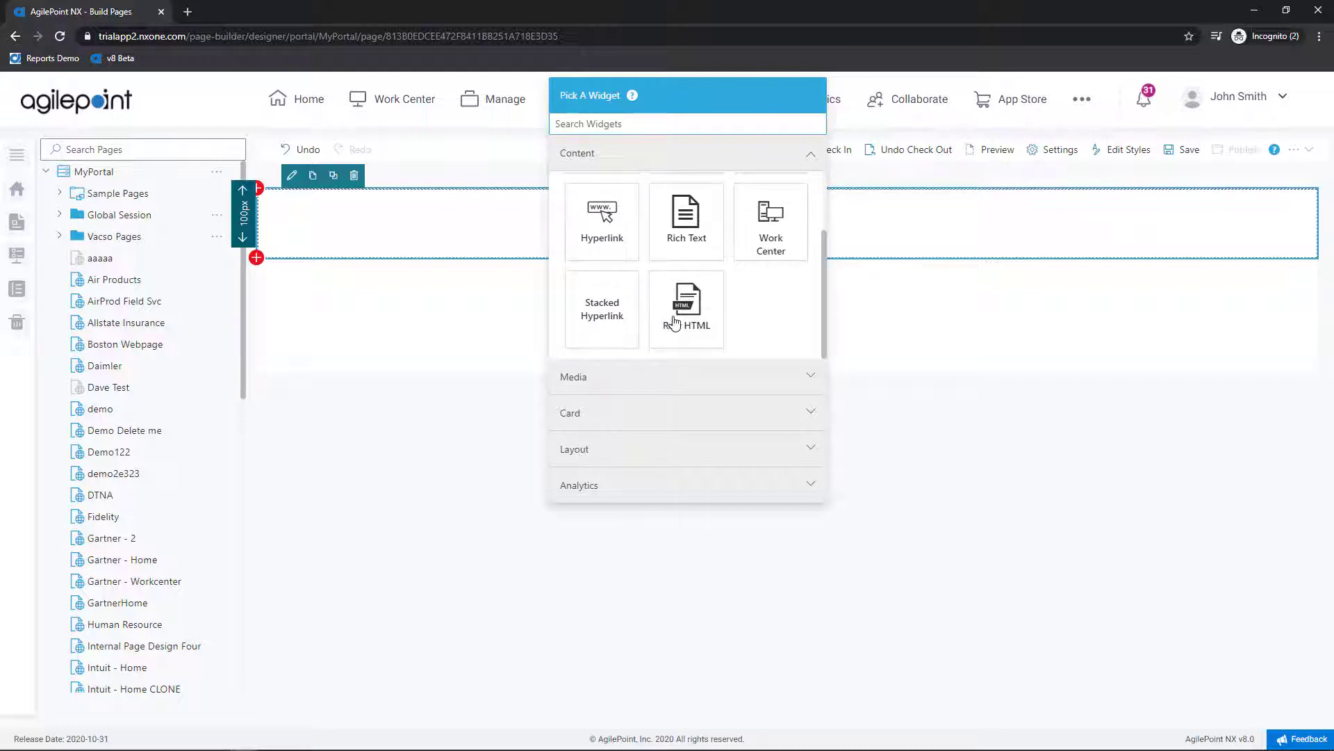
pyautogui.click(676, 378)
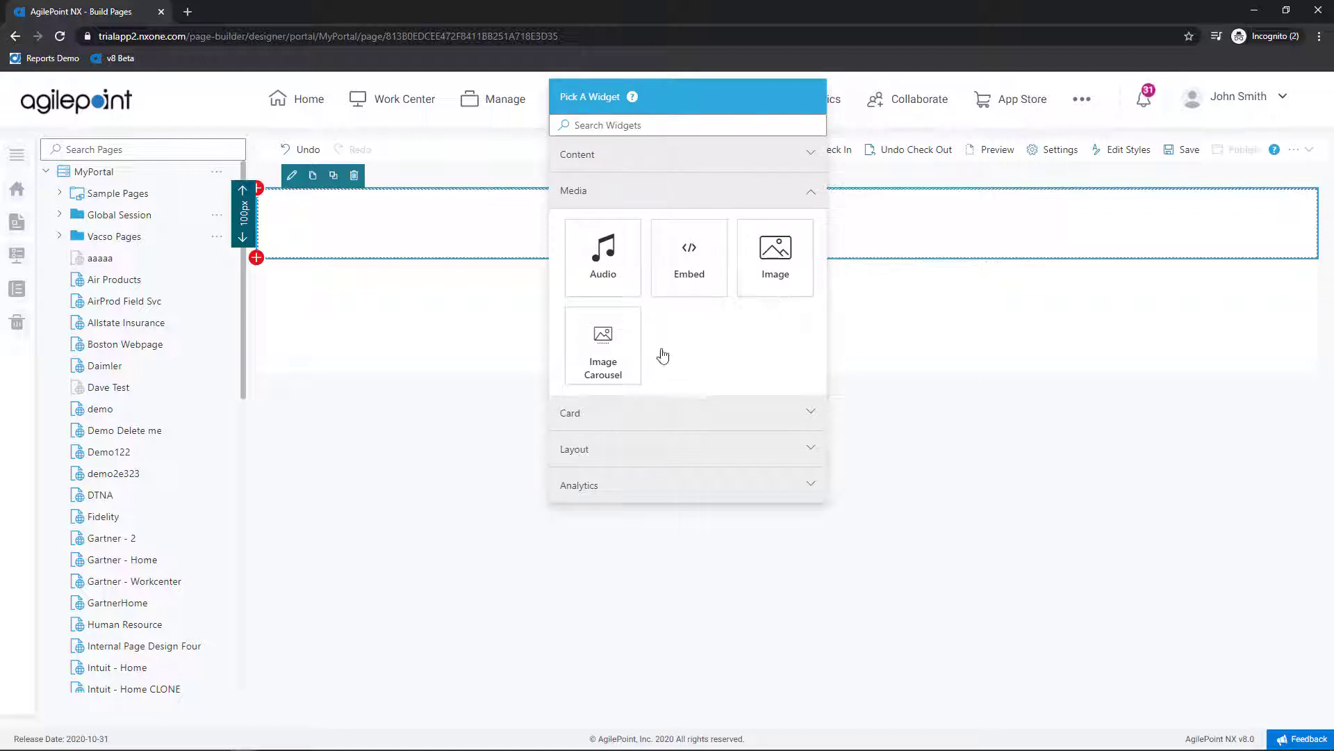
pyautogui.click(607, 415)
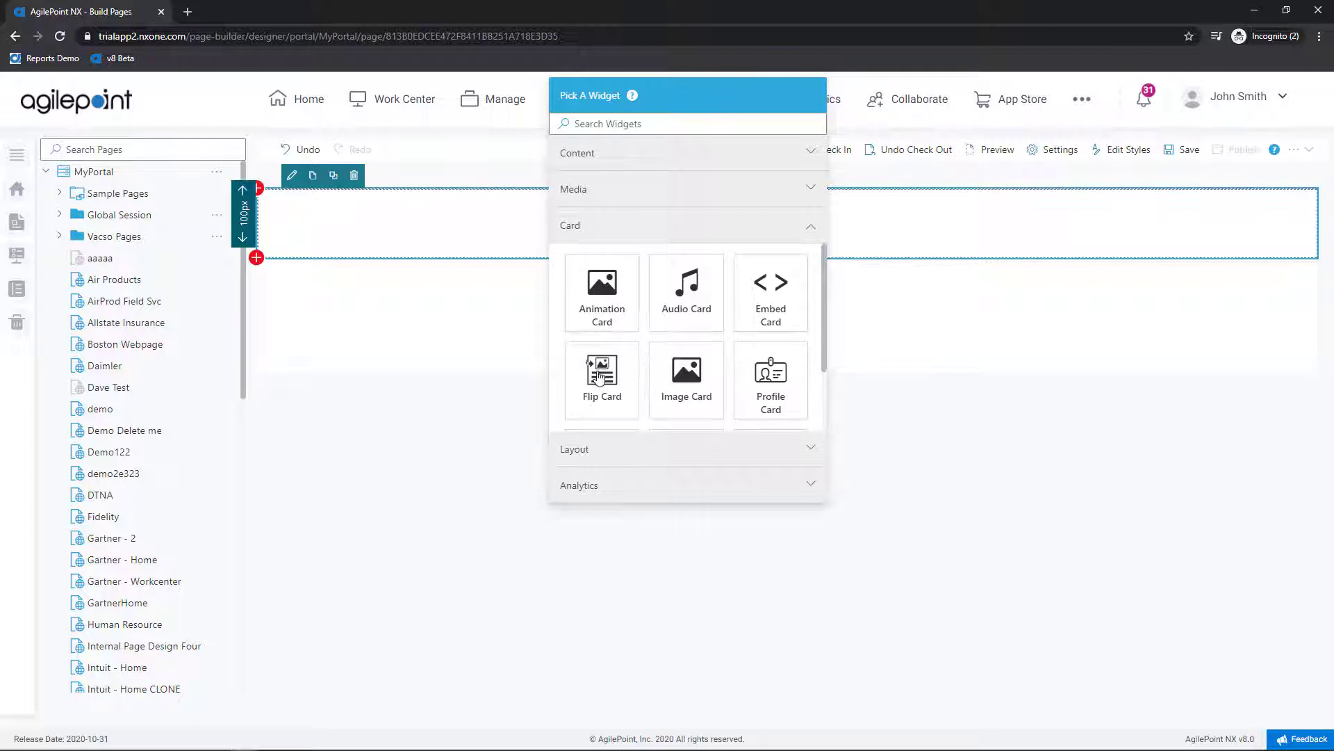
pyautogui.scroll(-1, 602, 378)
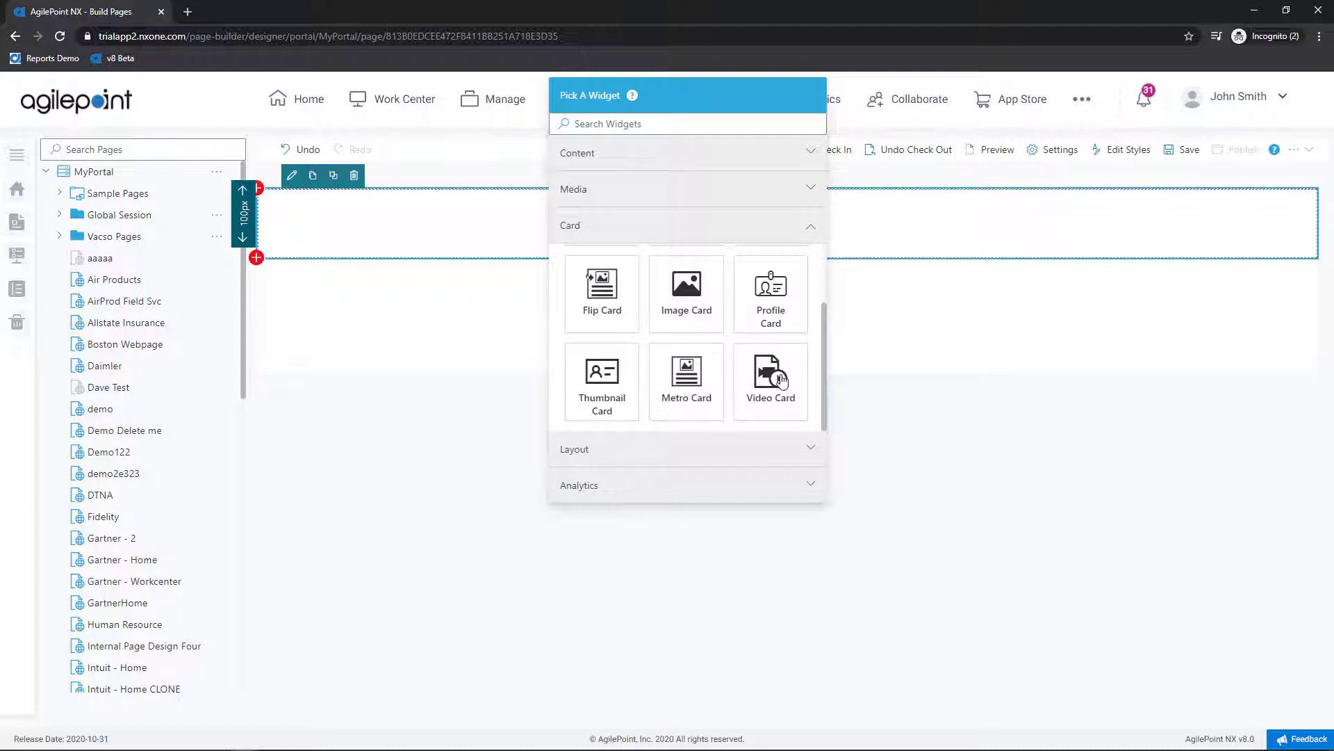
pyautogui.click(766, 450)
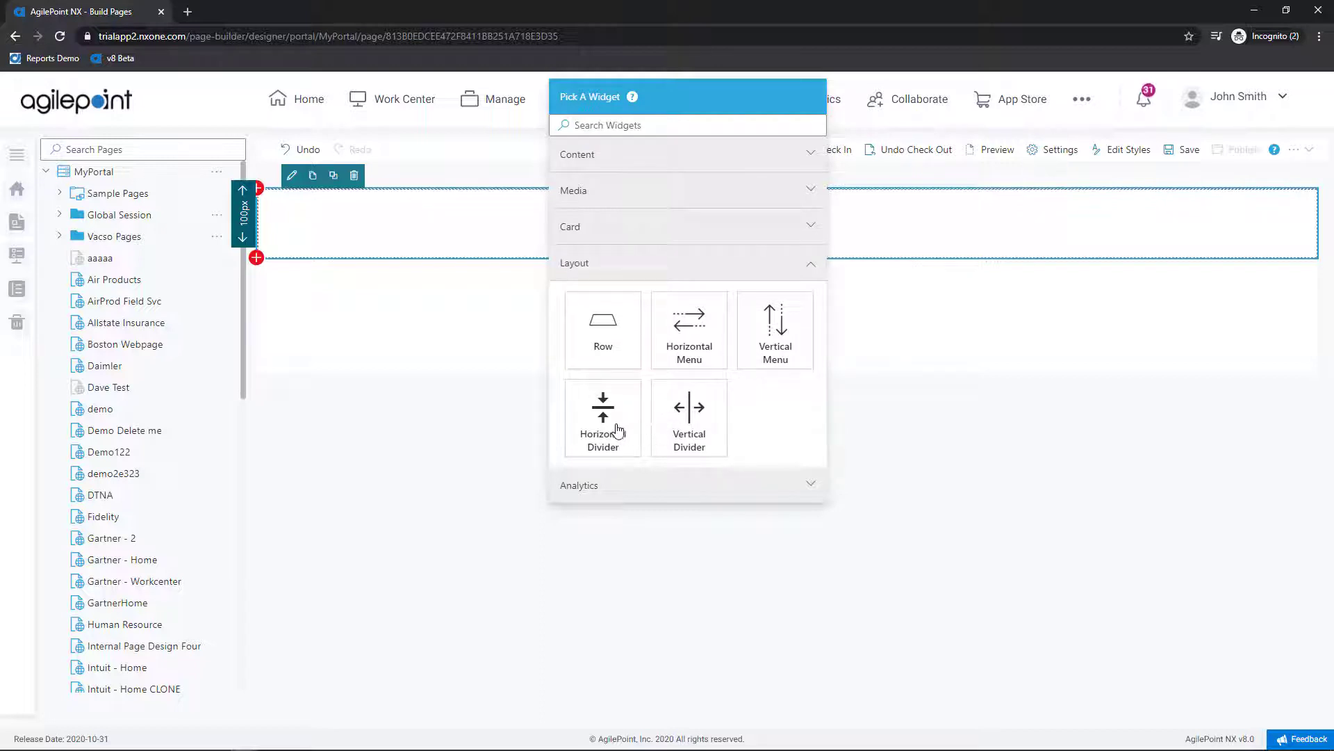
pyautogui.click(602, 484)
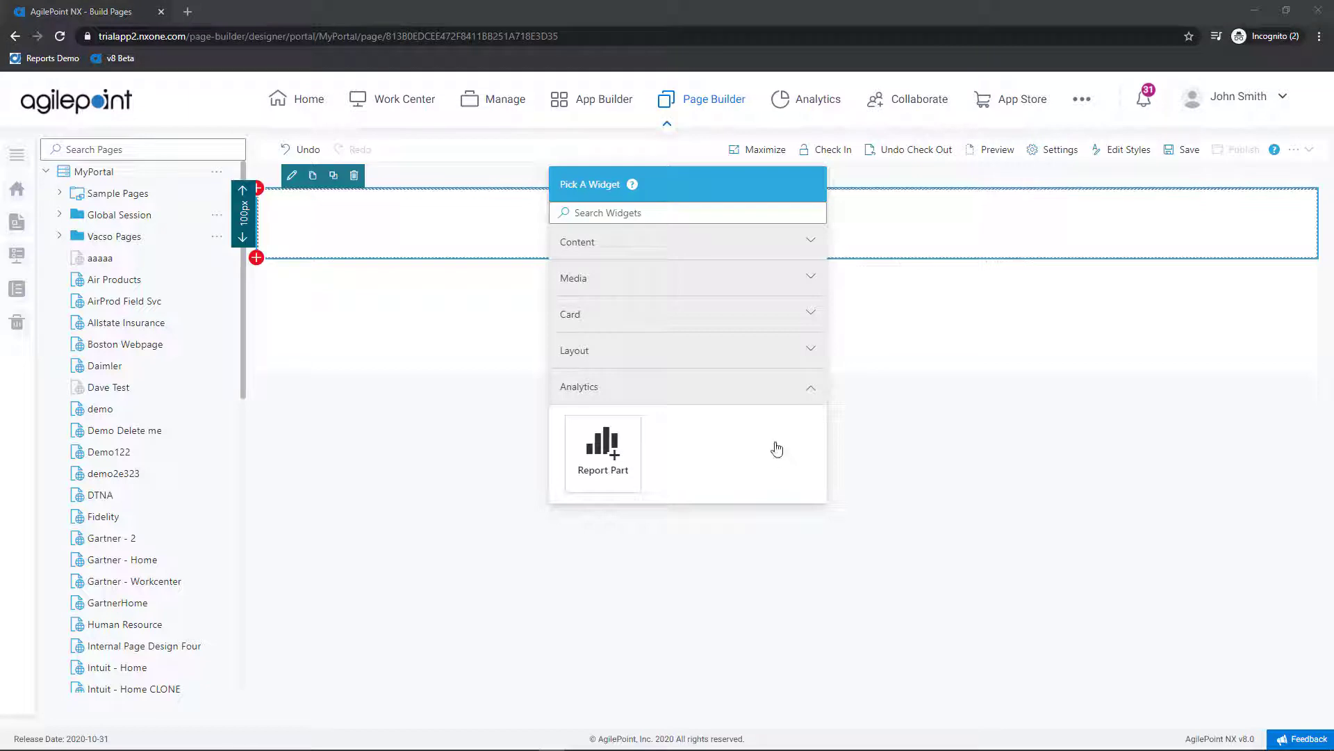
pyautogui.click(760, 240)
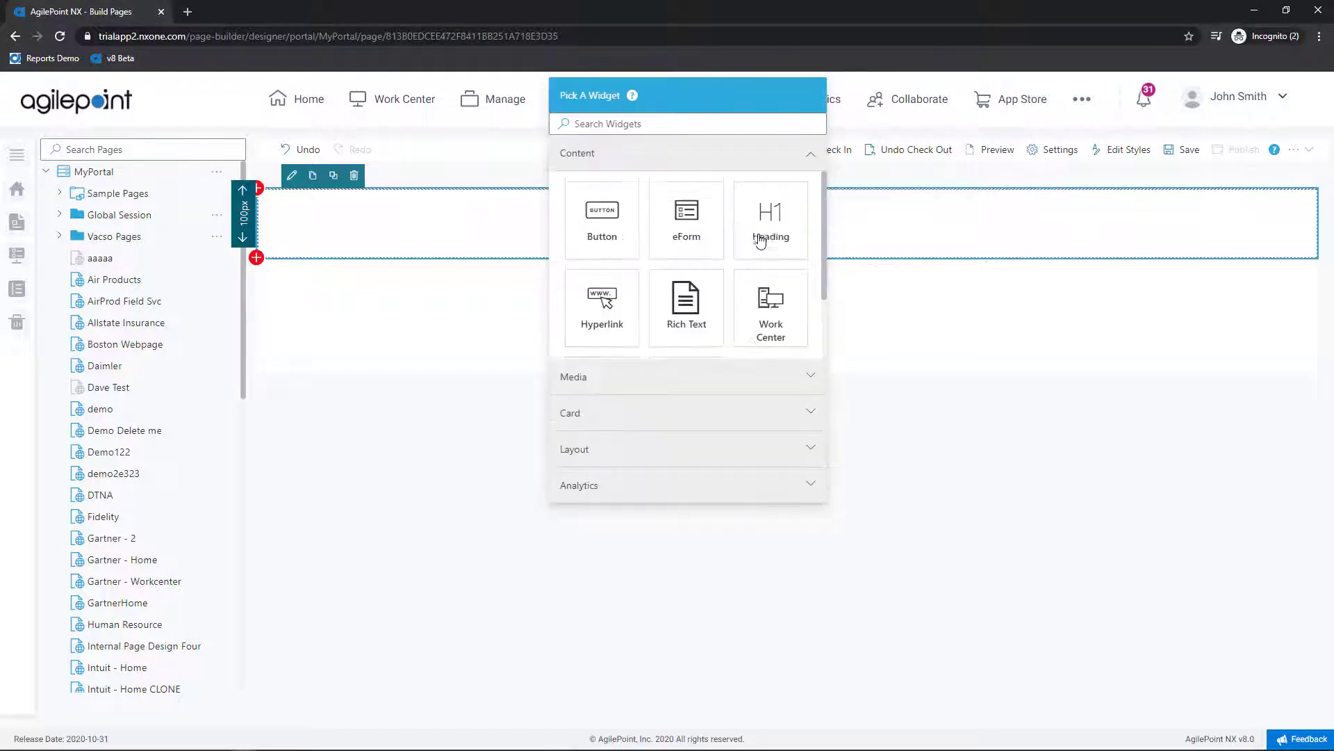
# Step: Place a Heading widget with a #039be5 blue background in the first row
pyautogui.click(771, 237)
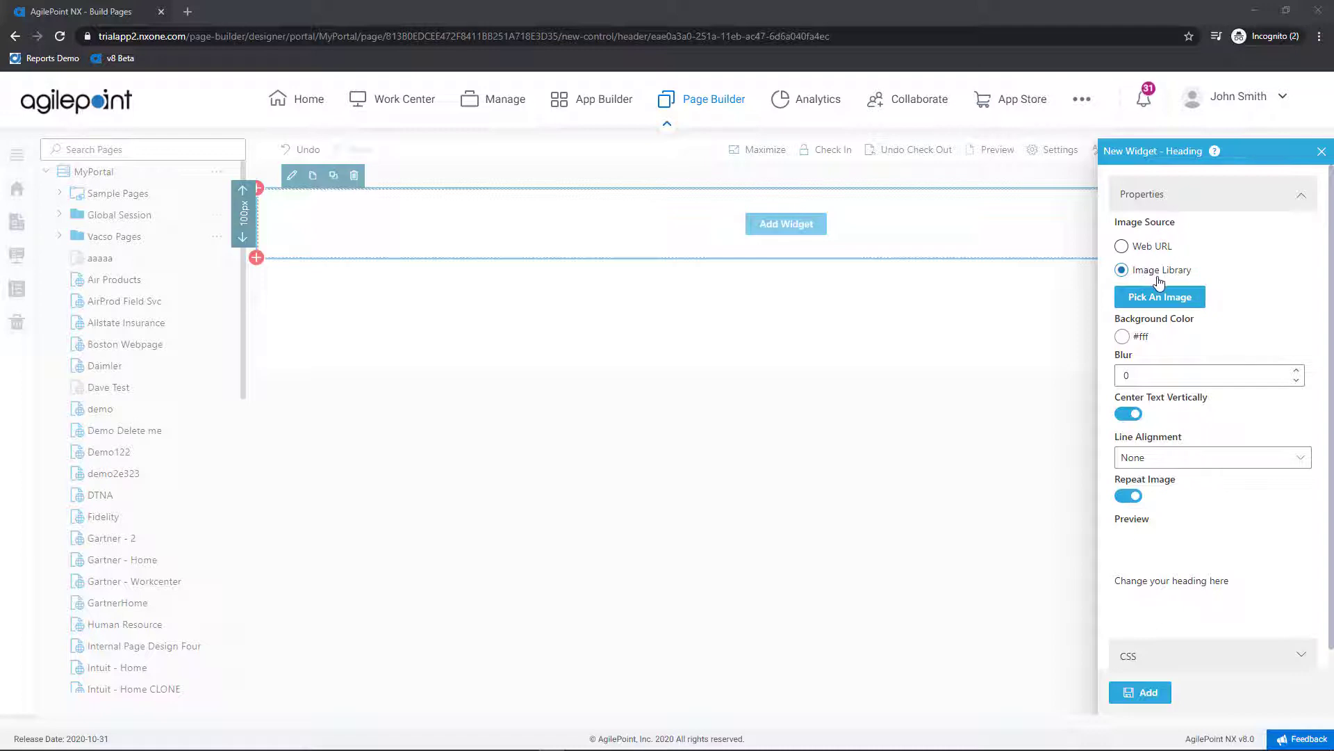
pyautogui.click(1122, 337)
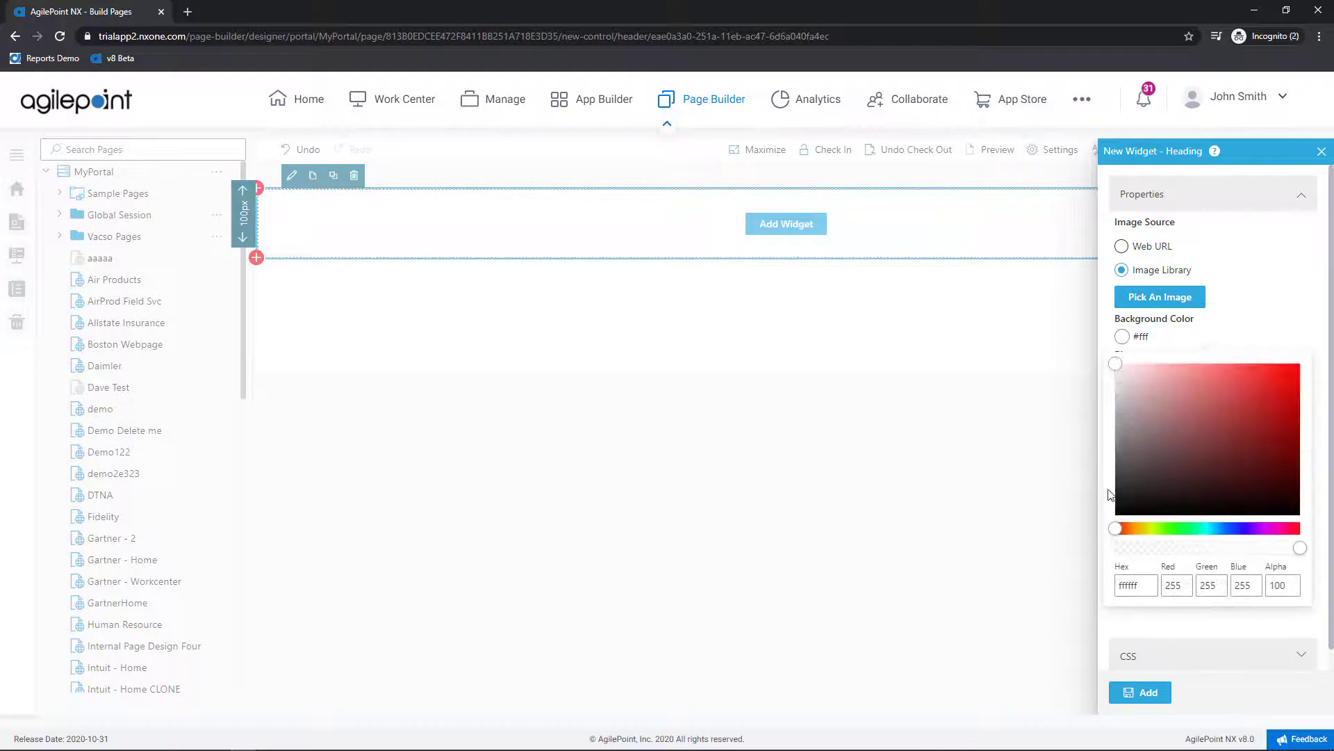
pyautogui.moveTo(1116, 530); pyautogui.dragTo(1219, 559)
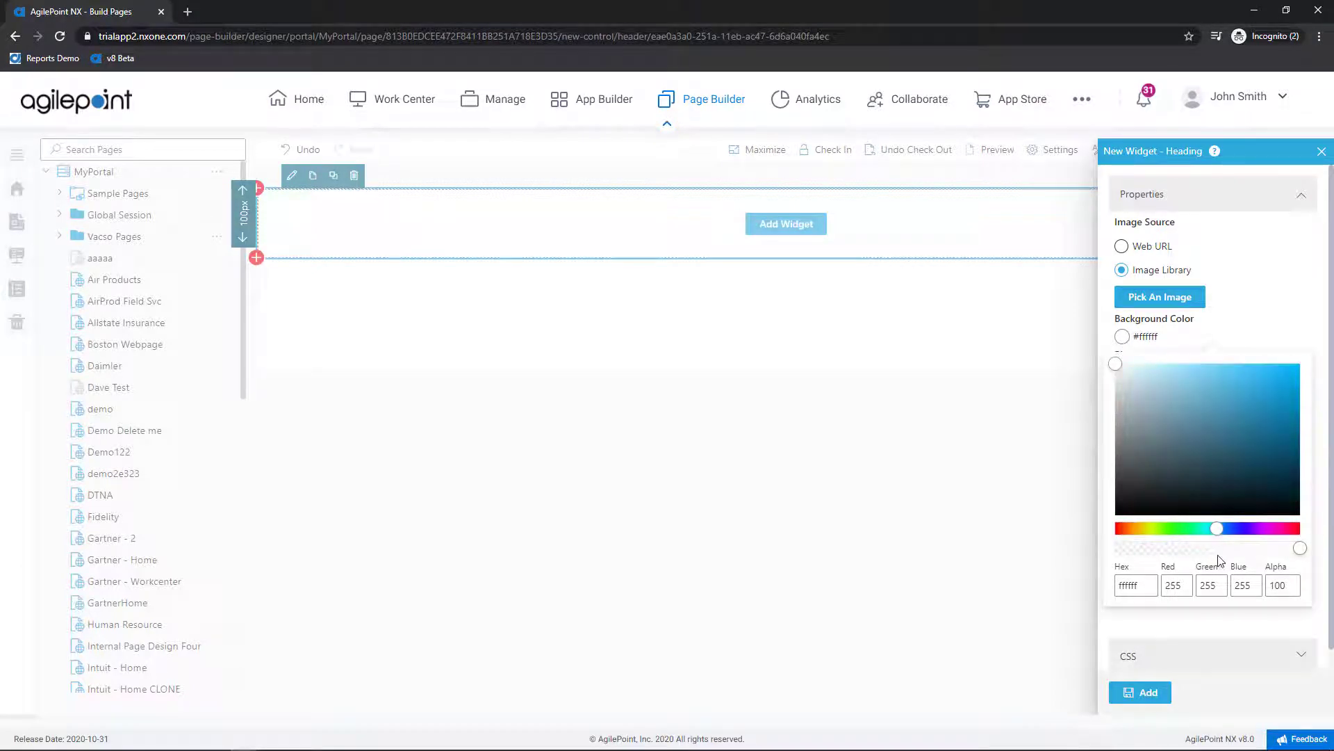
pyautogui.doubleClick(1150, 585)
pyautogui.write('039be5')
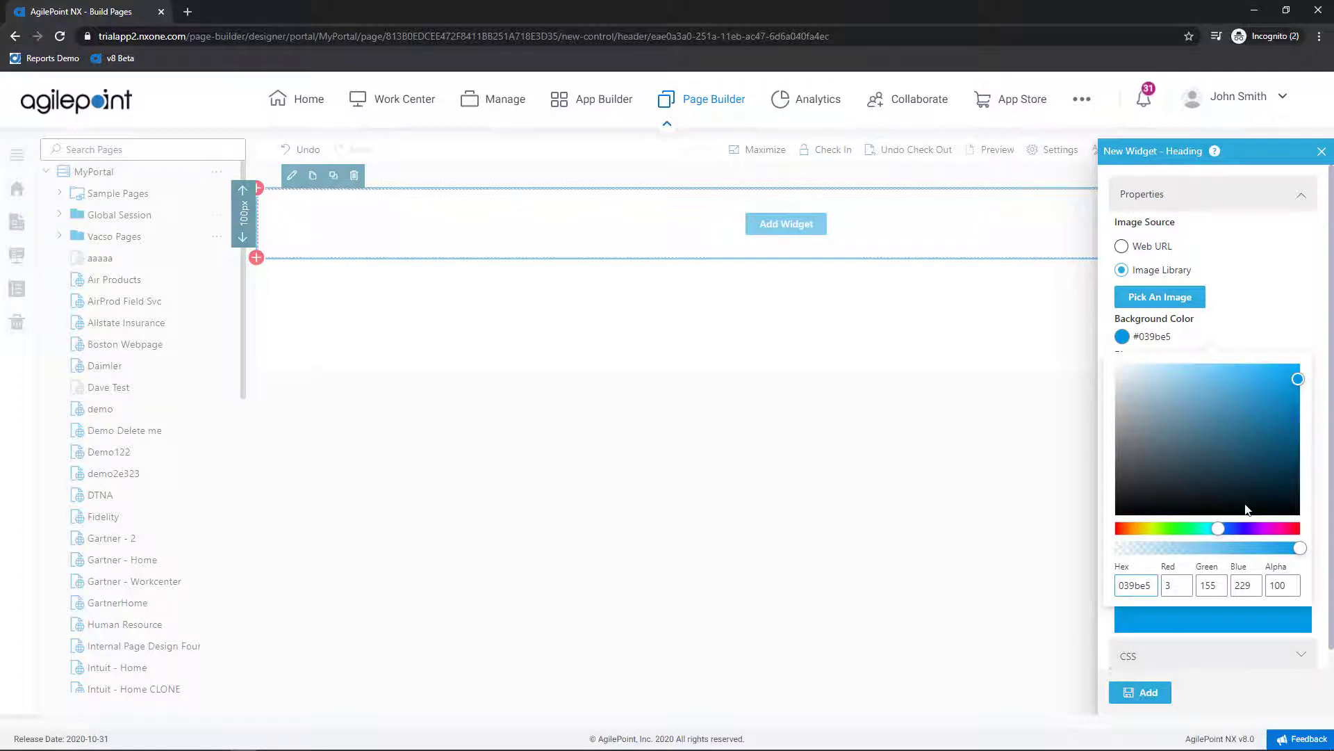
pyautogui.click(1248, 692)
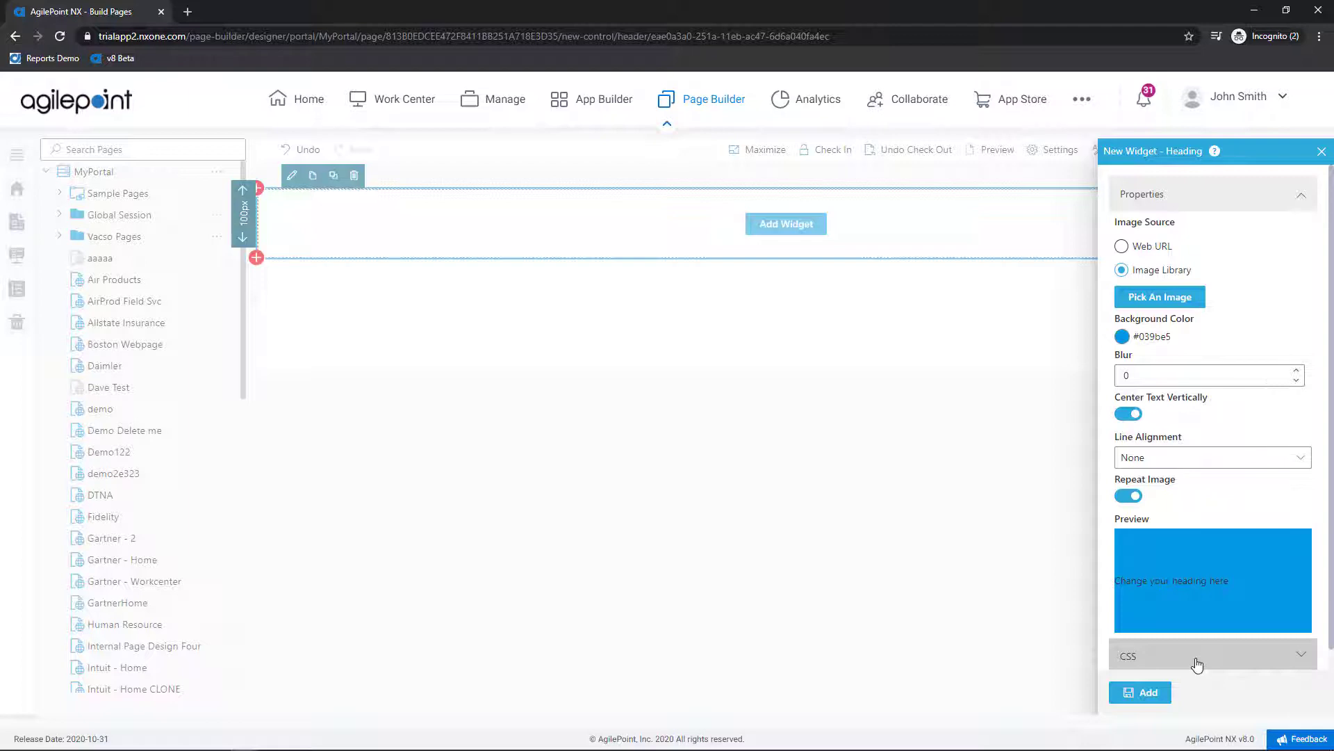
pyautogui.click(1149, 693)
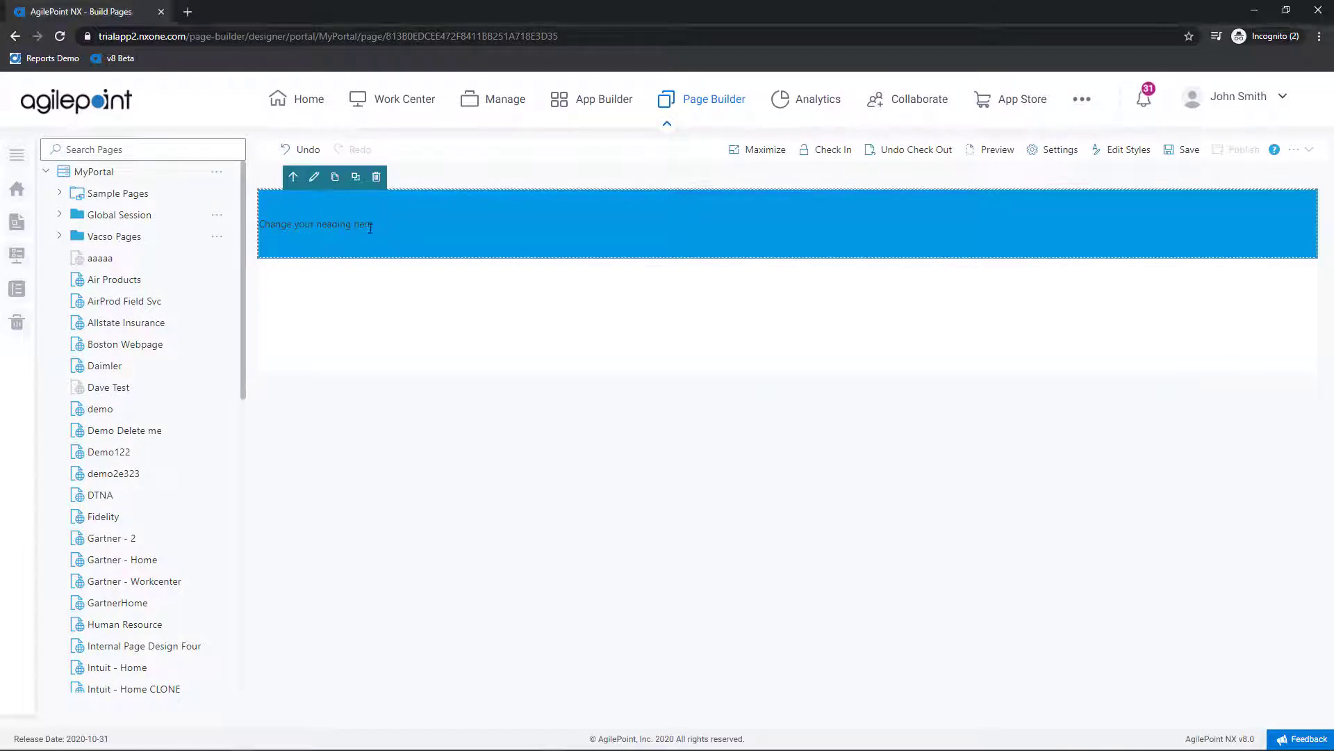
# Step: Format the heading as Header 1 and change its text to 'Demo Website v8'
pyautogui.moveTo(383, 219); pyautogui.dragTo(257, 220)
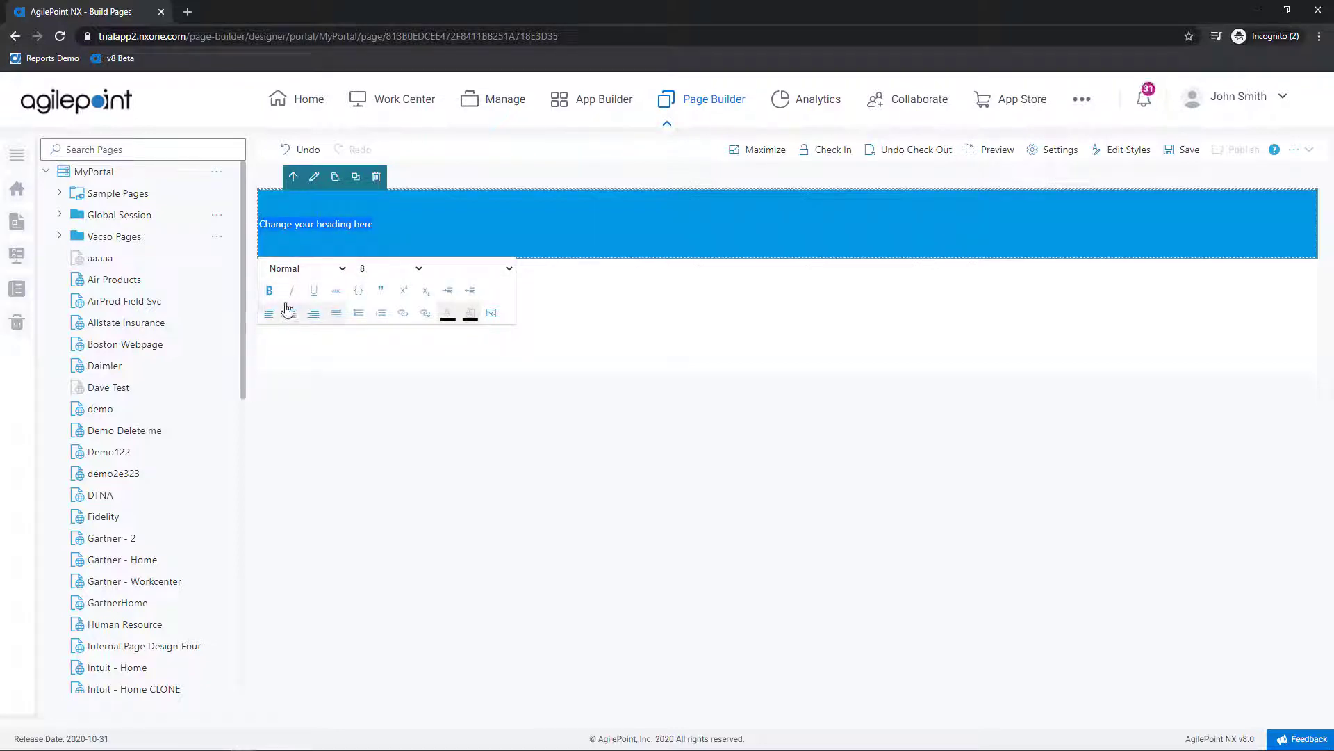
pyautogui.click(345, 270)
pyautogui.click(338, 293)
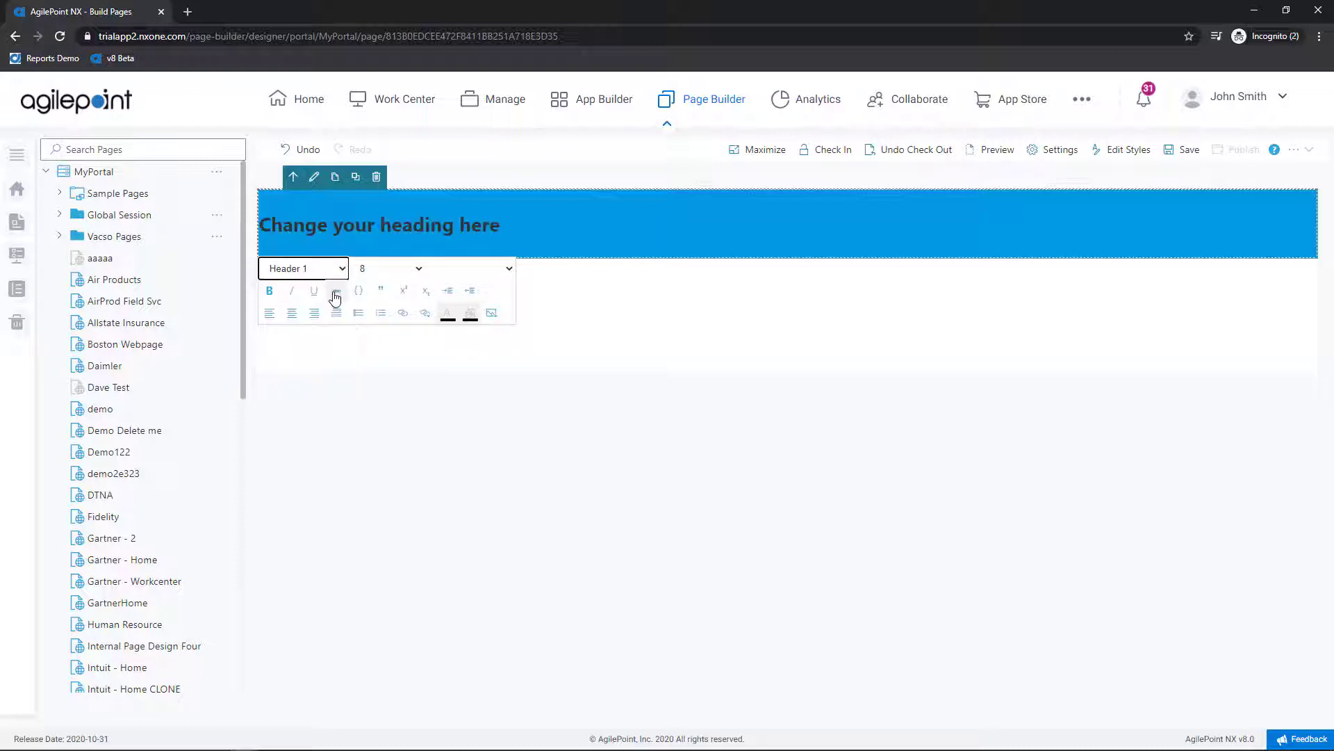
pyautogui.tripleClick(408, 228)
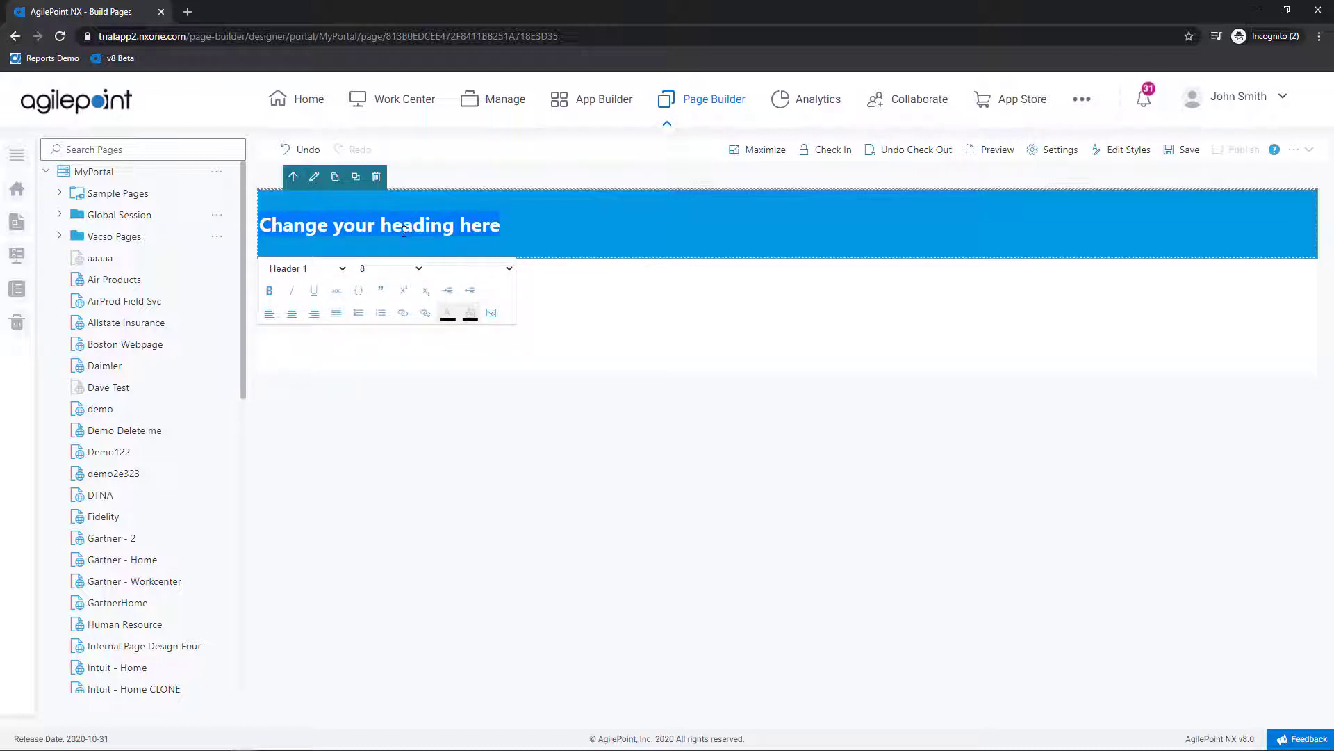
pyautogui.write('De')
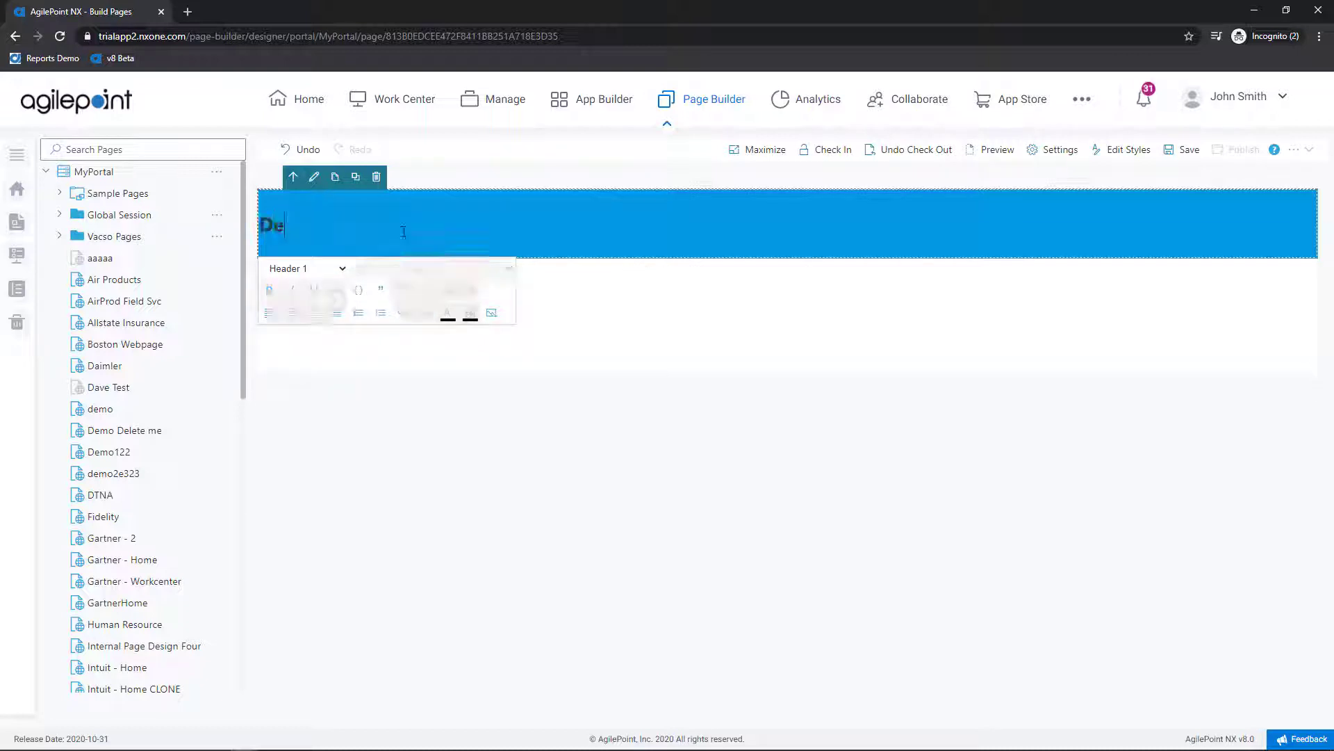
pyautogui.write('mo Wa')
pyautogui.write('bsite')
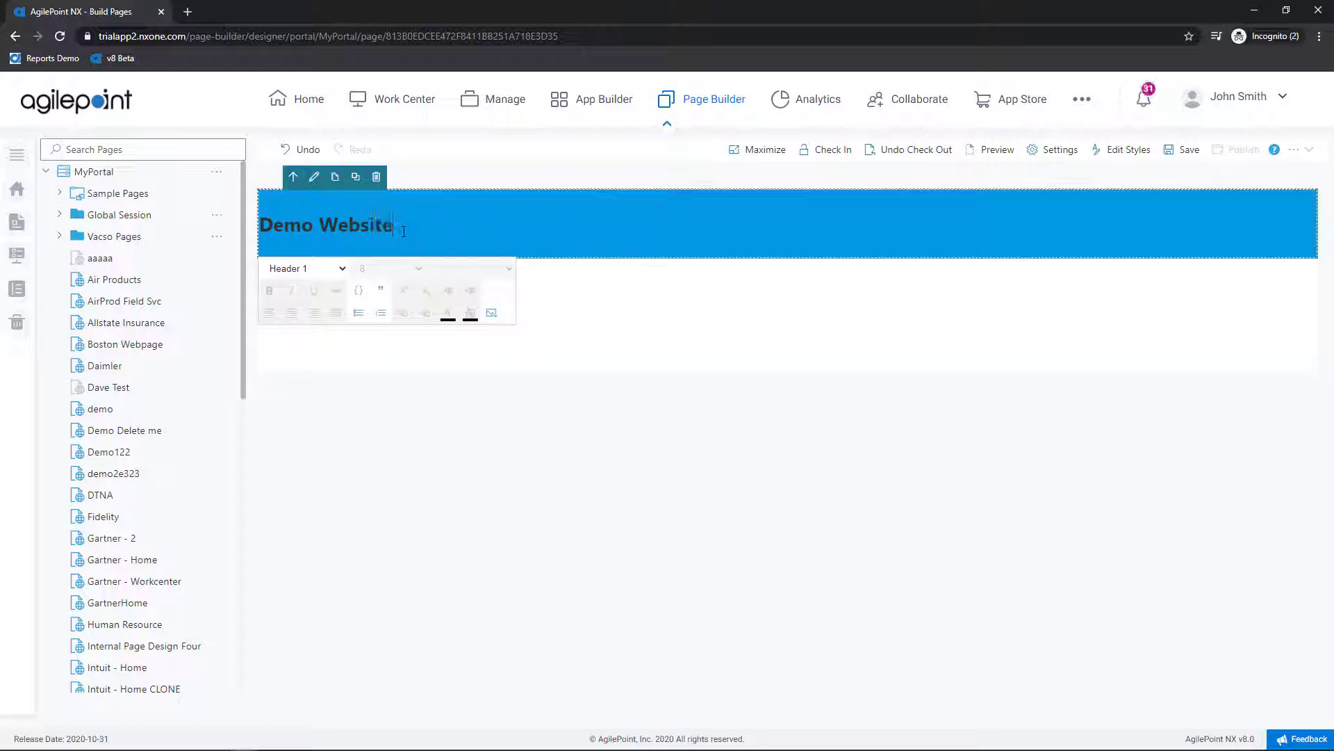
pyautogui.write(' v8')
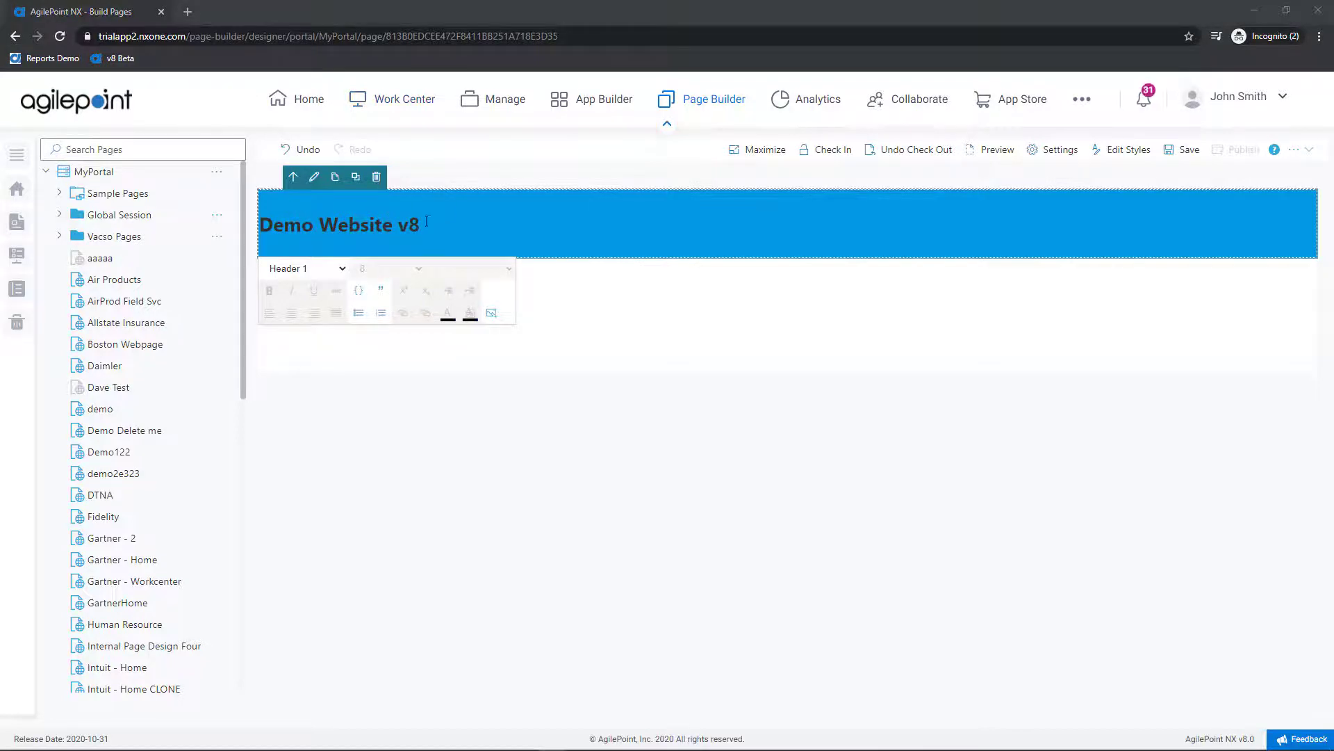
# Step: Centre the heading and make its text white (ffffff)
pyautogui.moveTo(427, 221); pyautogui.dragTo(258, 224)
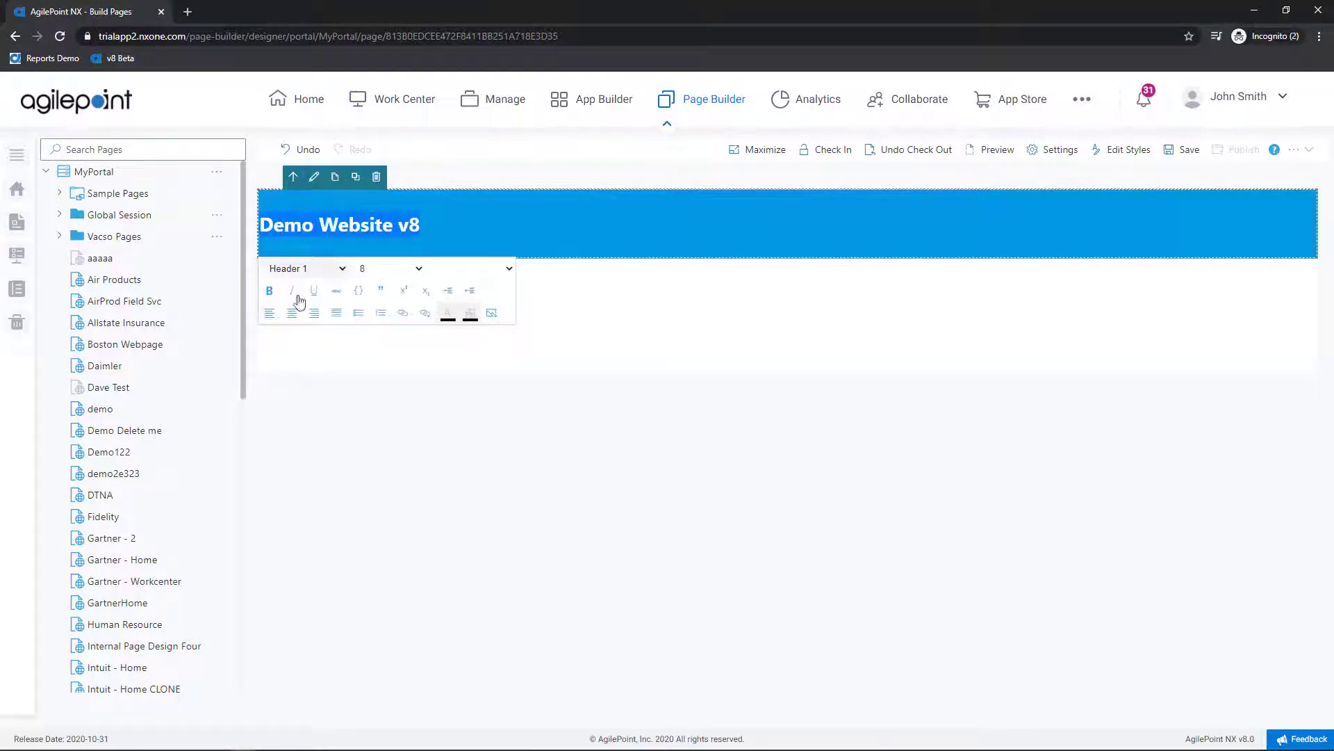
pyautogui.click(292, 314)
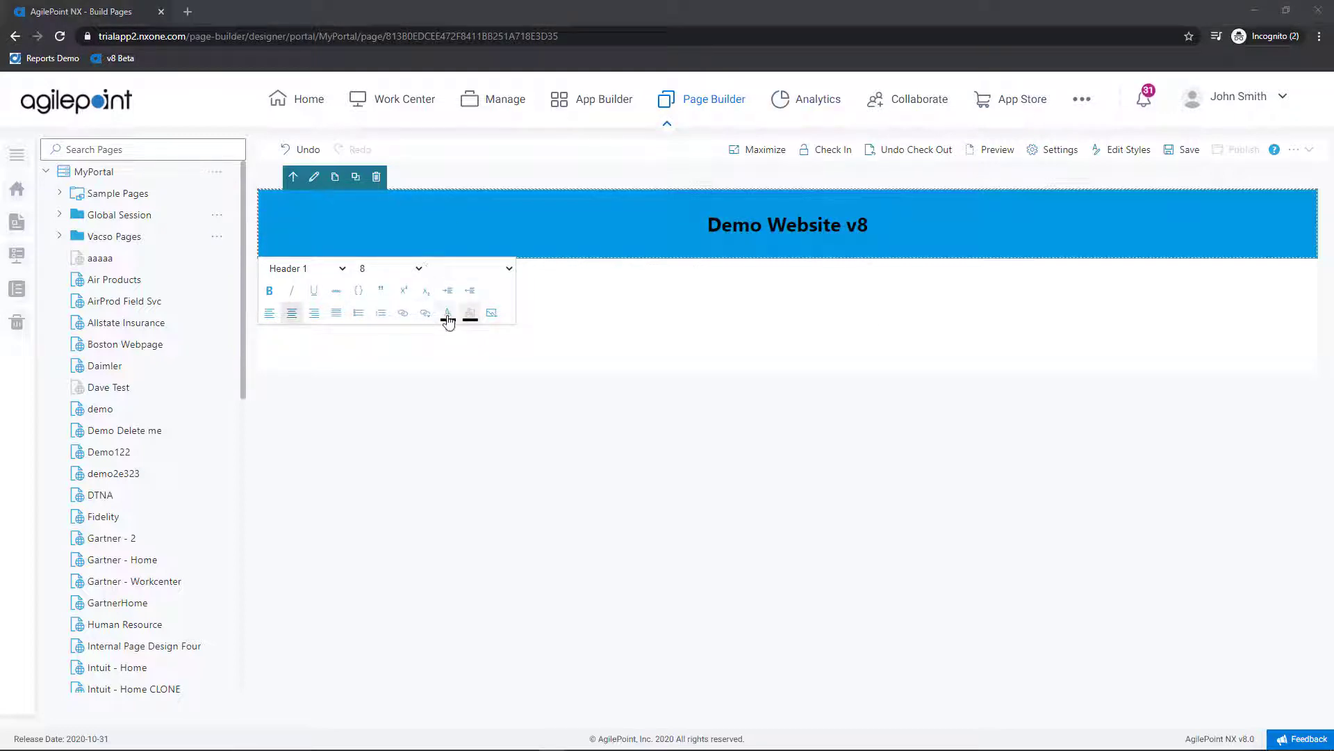
pyautogui.click(448, 320)
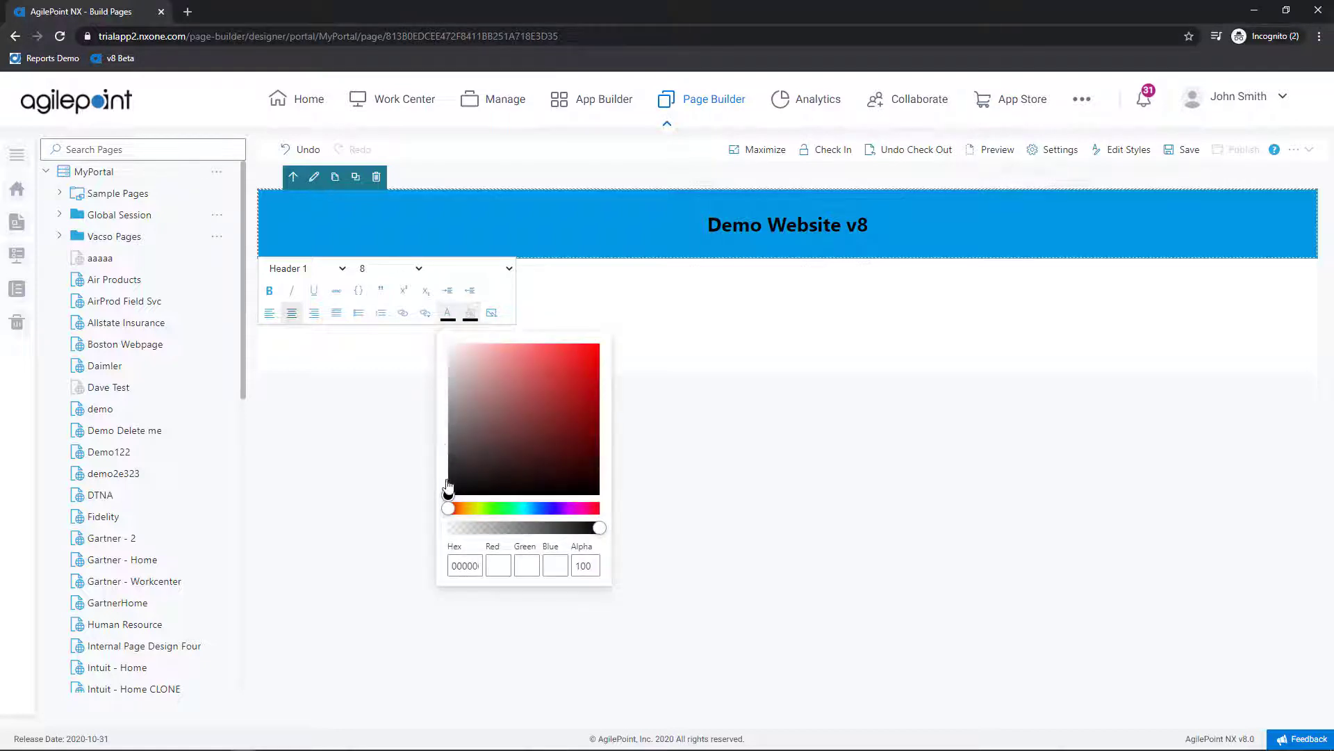
pyautogui.moveTo(448, 495)
pyautogui.mouseDown()
pyautogui.moveTo(455, 369)
pyautogui.moveTo(440, 334)
pyautogui.mouseUp()
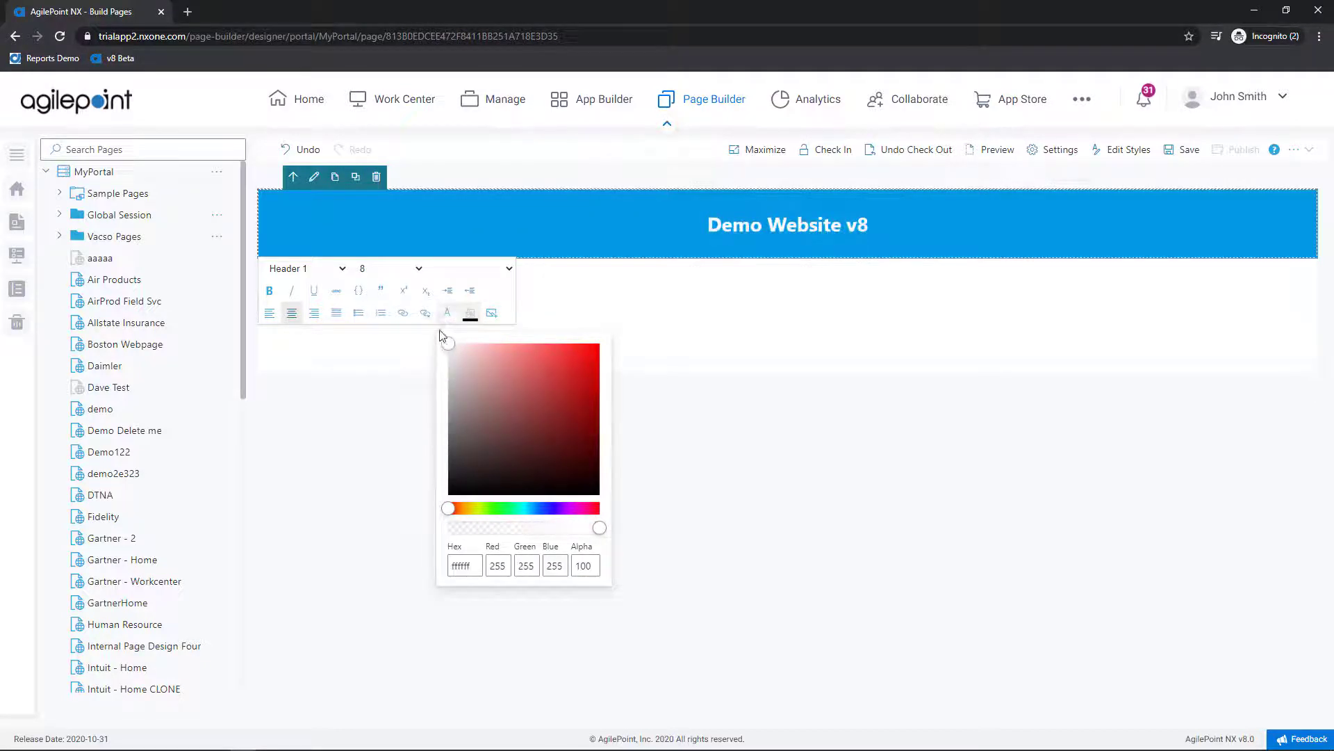
pyautogui.click(440, 332)
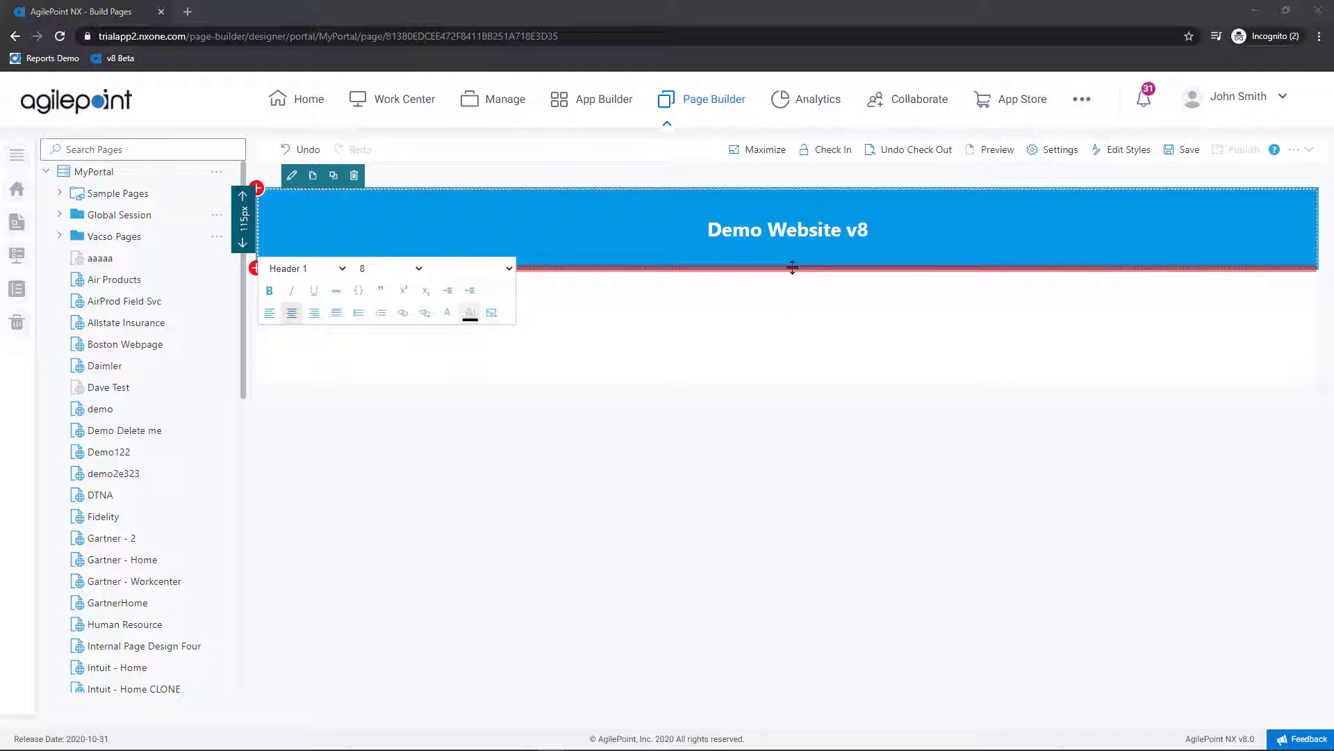
# Step: Switch the banner row height to auto and add an empty row beneath it
pyautogui.moveTo(792, 268); pyautogui.dragTo(861, 269)
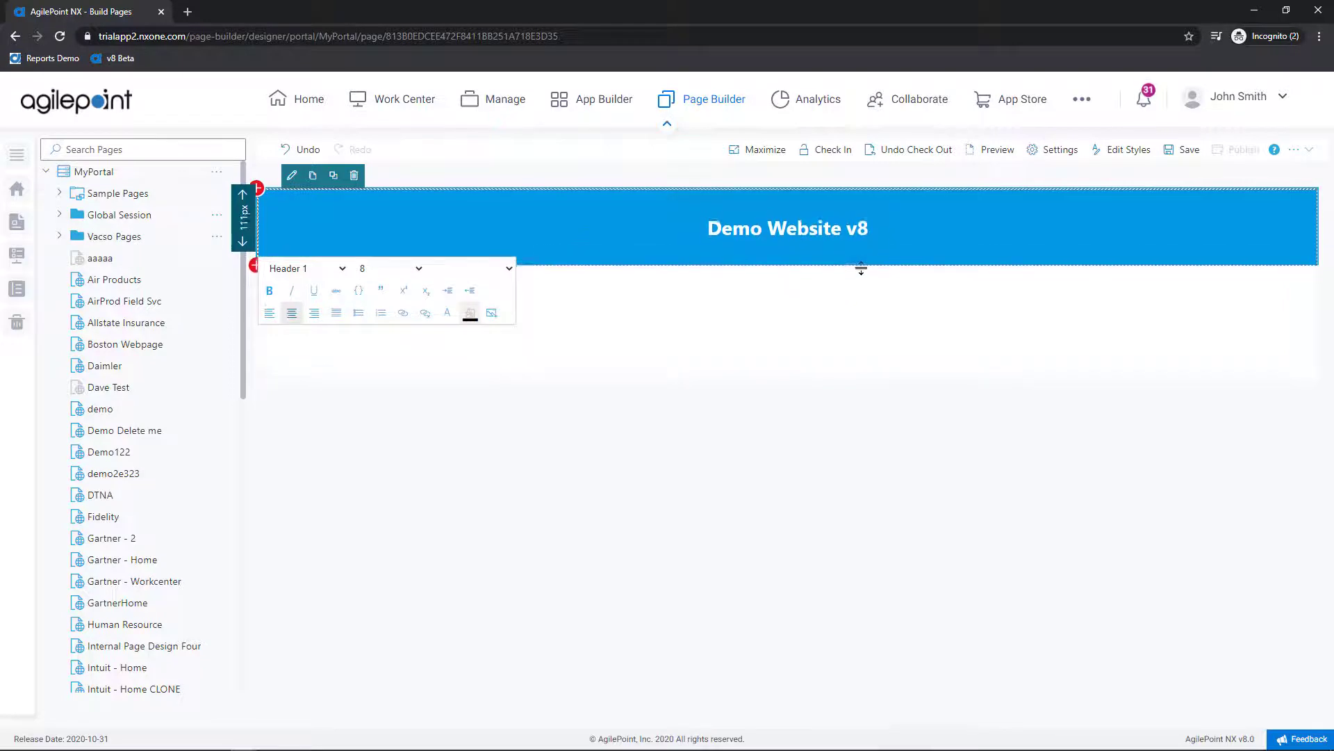
pyautogui.click(245, 221)
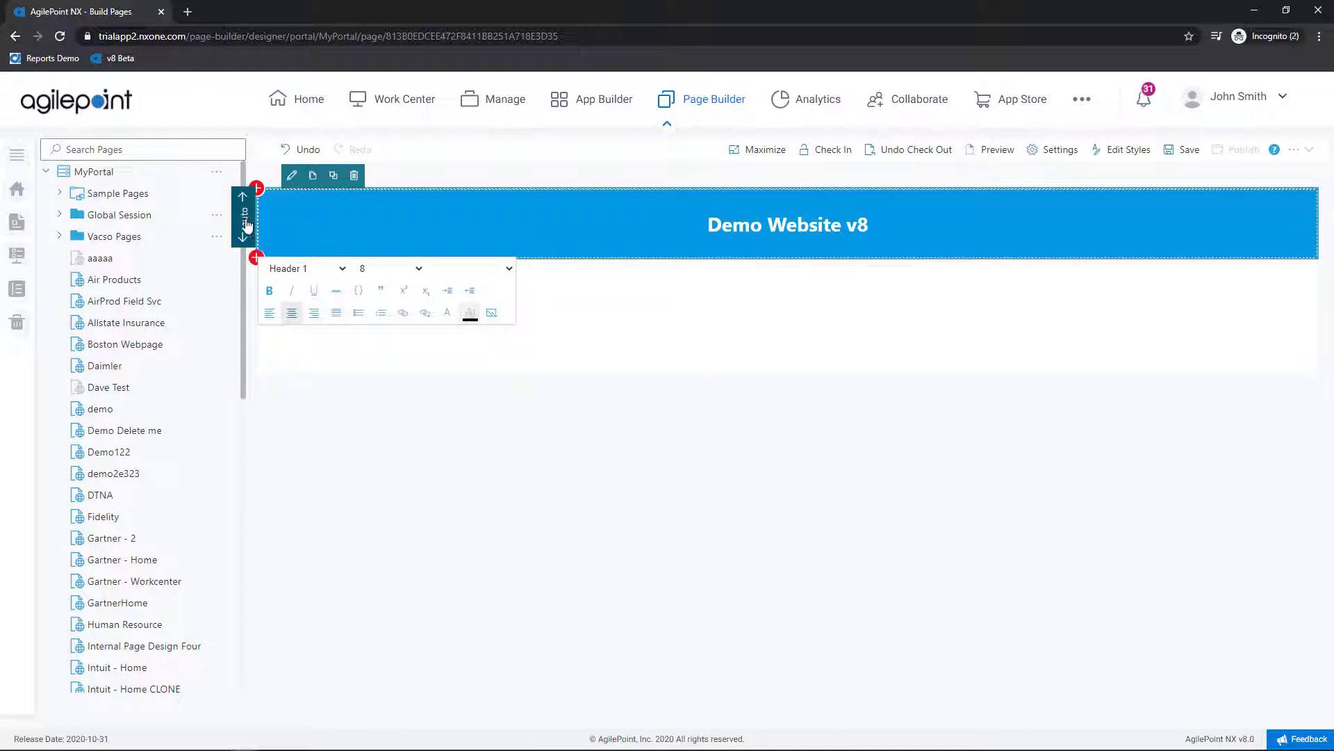
pyautogui.moveTo(664, 257); pyautogui.dragTo(669, 242)
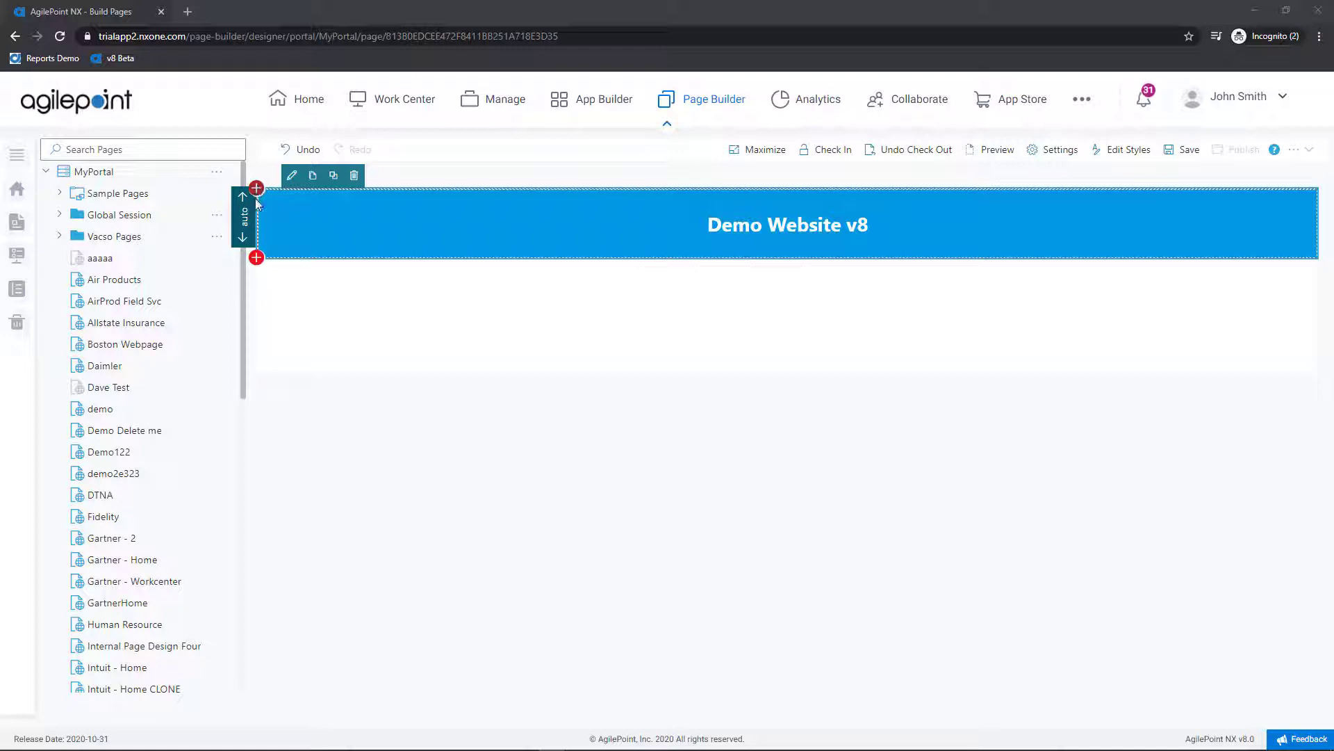
pyautogui.click(257, 258)
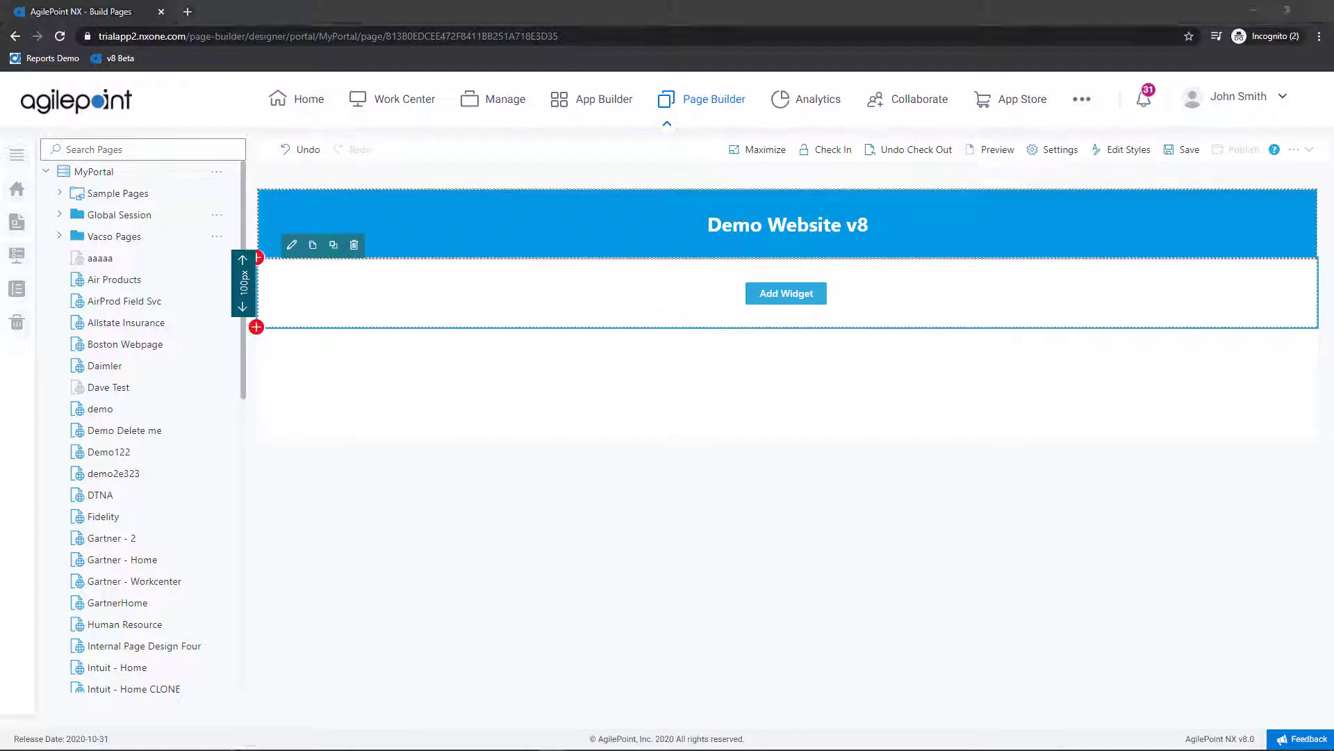
pyautogui.click(798, 293)
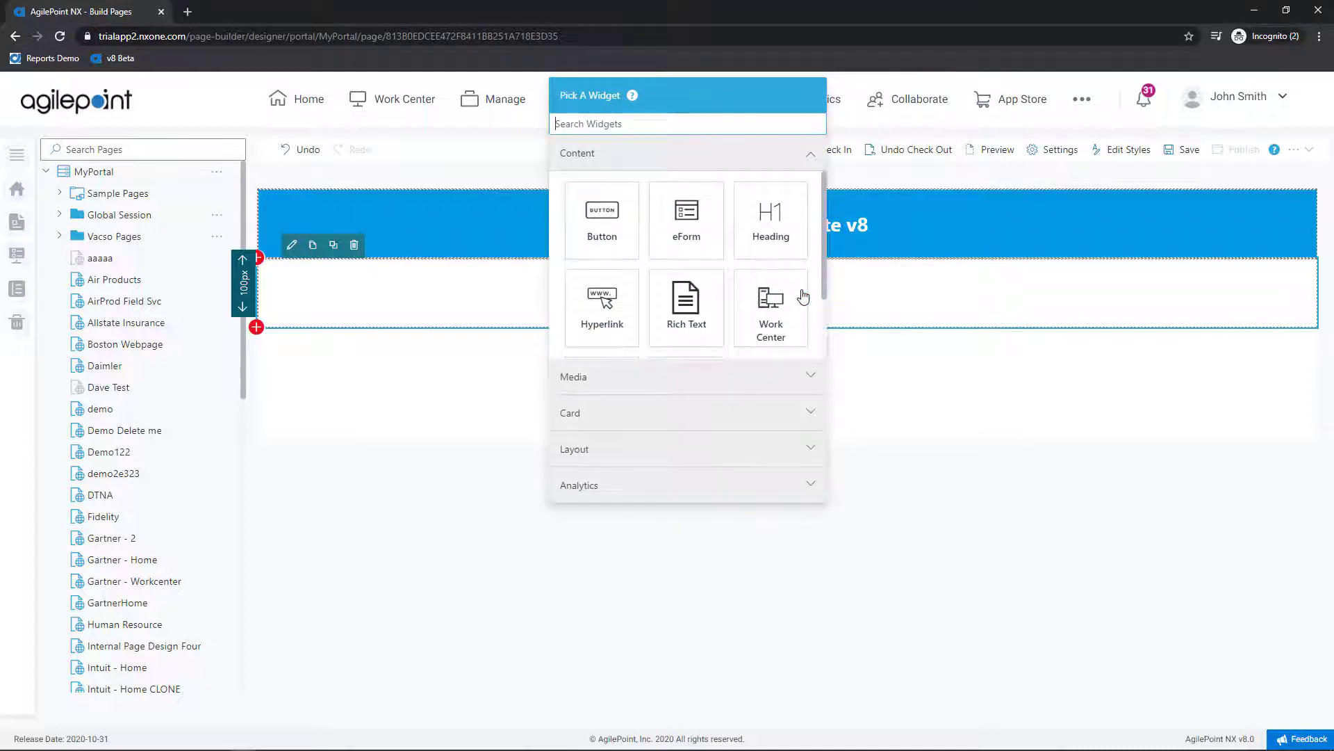
# Step: Add an Image widget showing trolltunga.jpg from a web URL, keeping aspect ratio
pyautogui.click(751, 376)
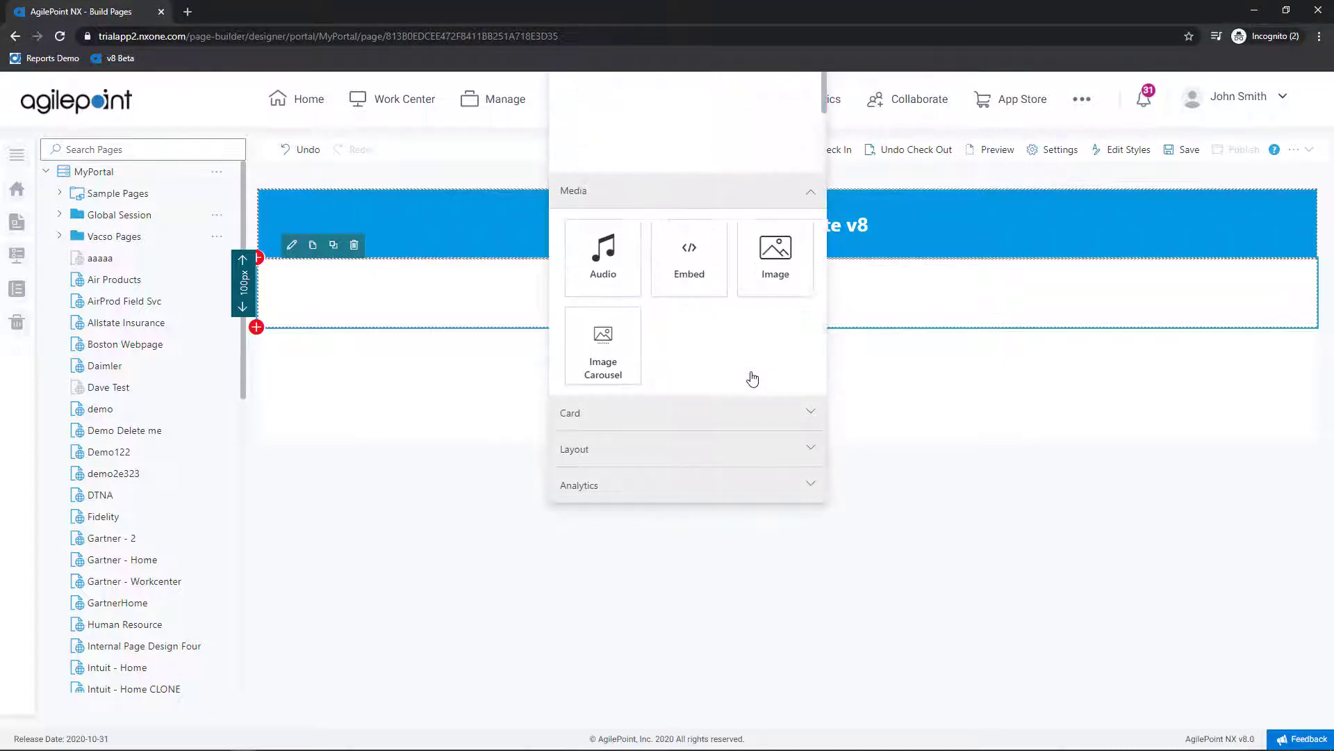
pyautogui.click(783, 270)
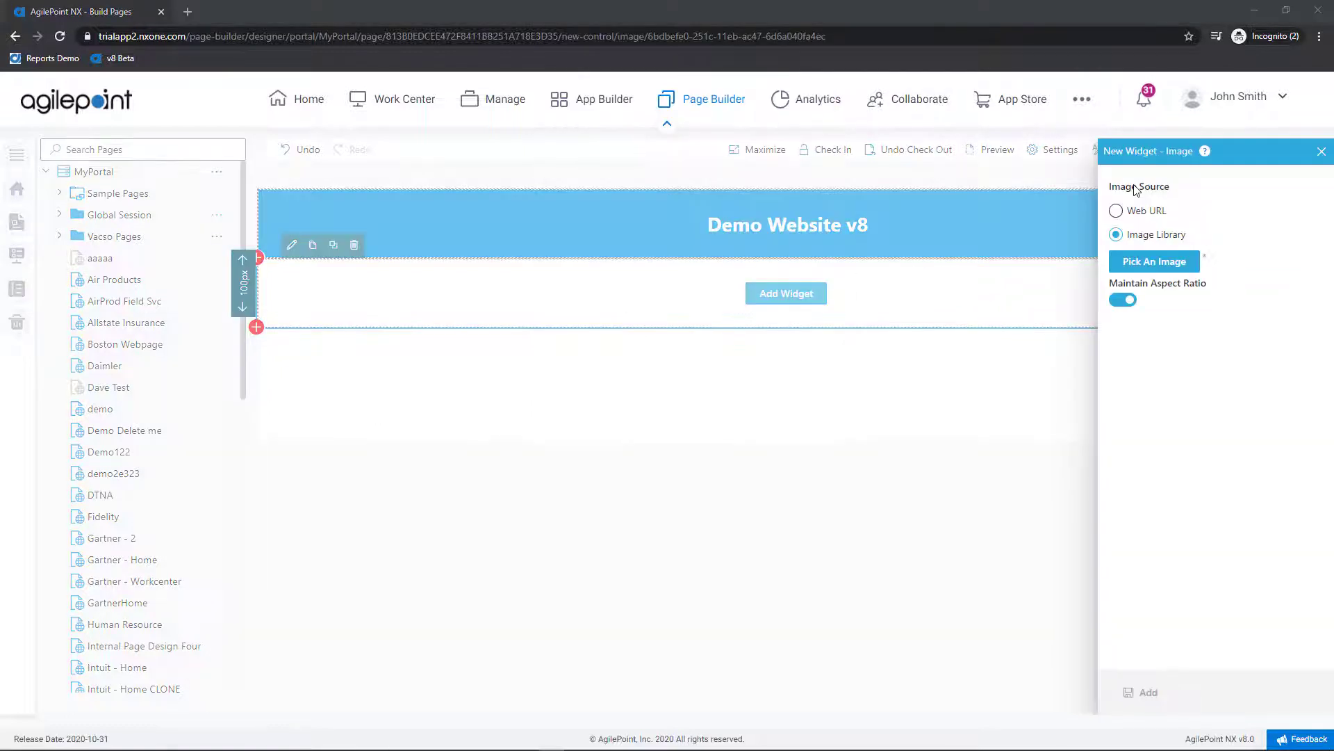
pyautogui.click(1148, 210)
pyautogui.click(1147, 210)
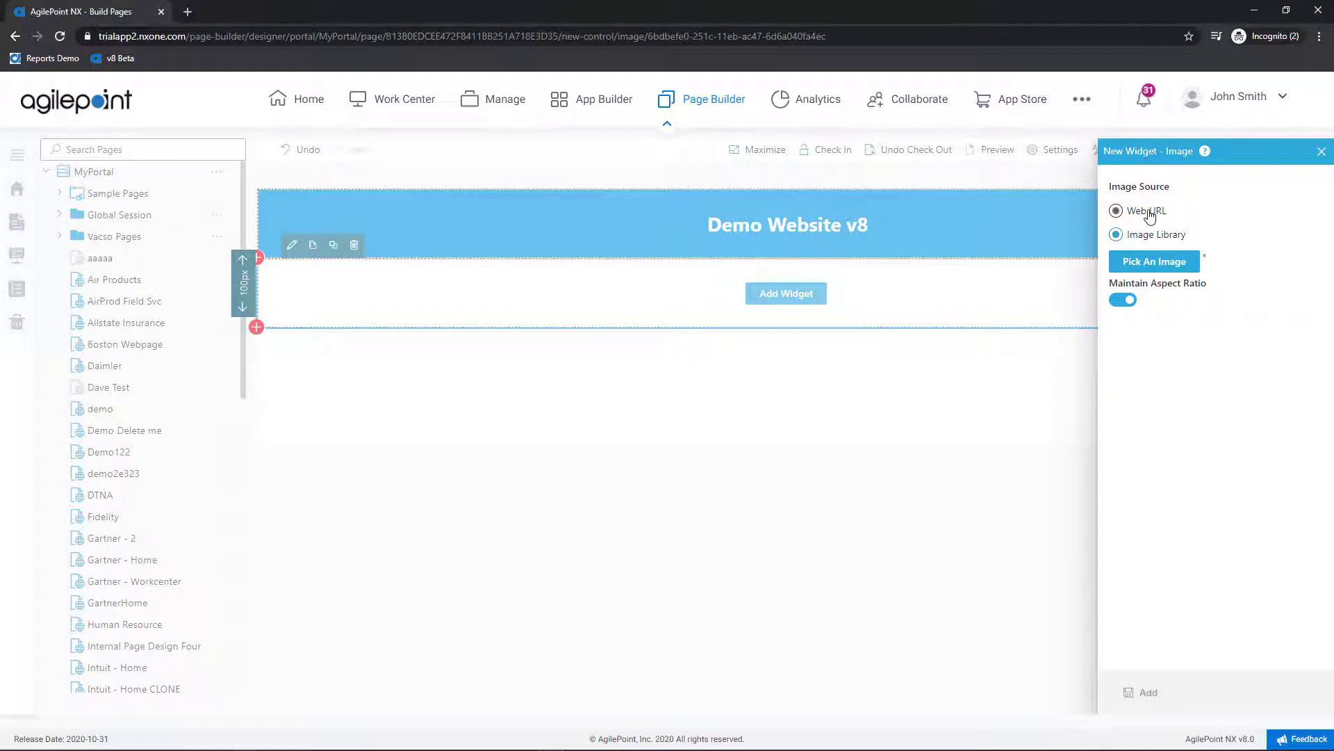
pyautogui.click(1166, 276)
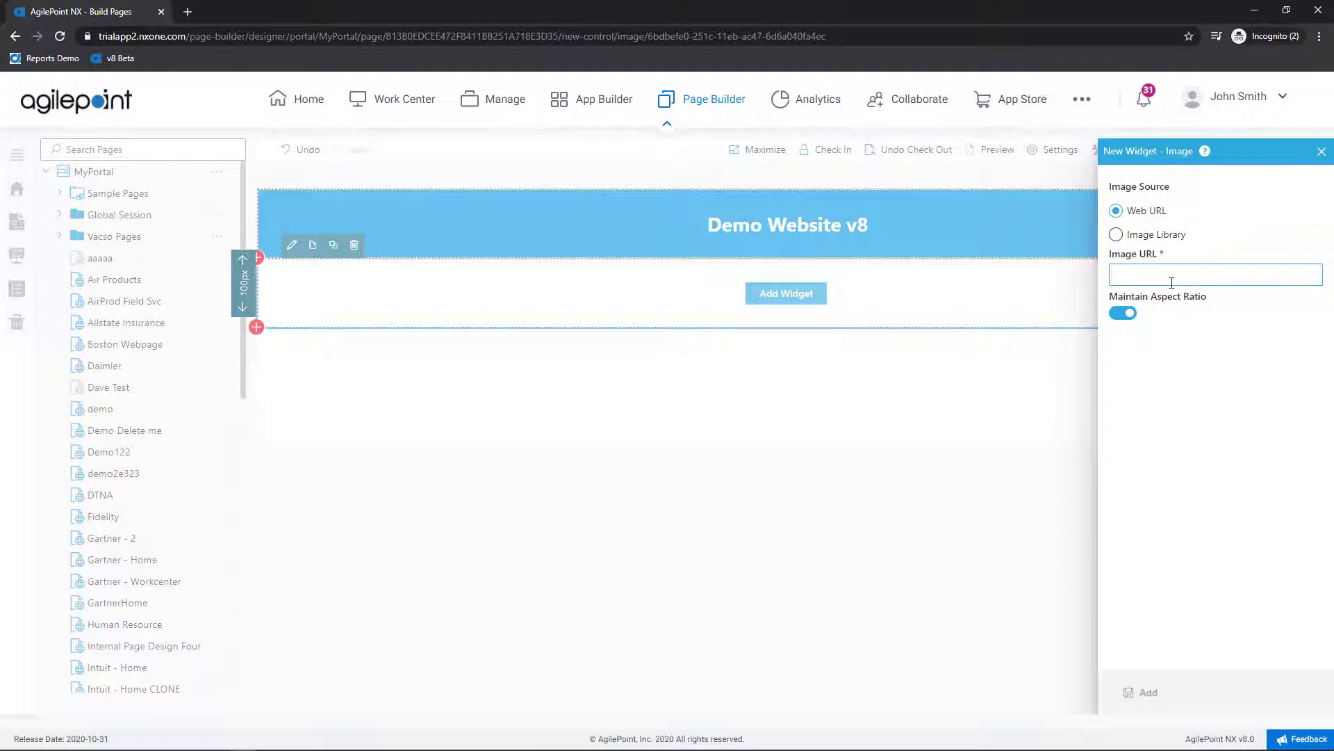
pyautogui.write('https://www.w3schools.com/css/trolltunga.jpg')
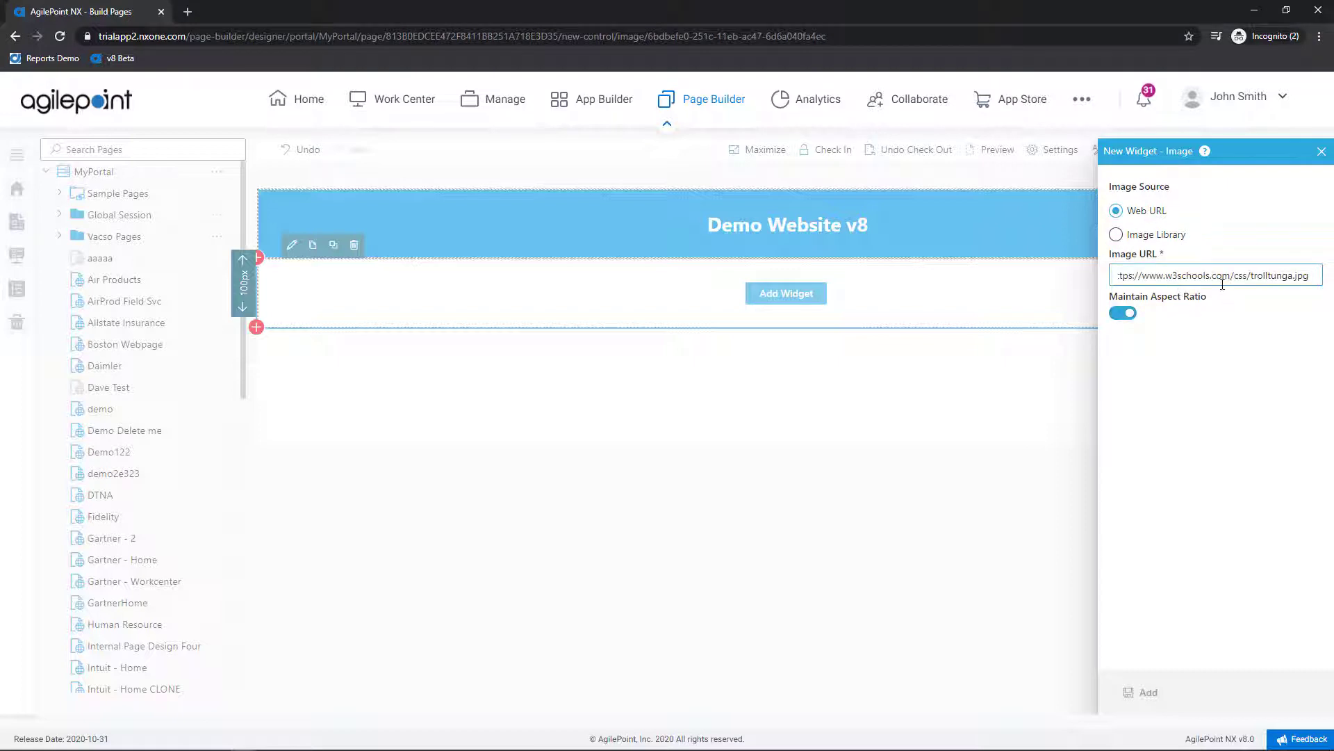
pyautogui.click(1127, 314)
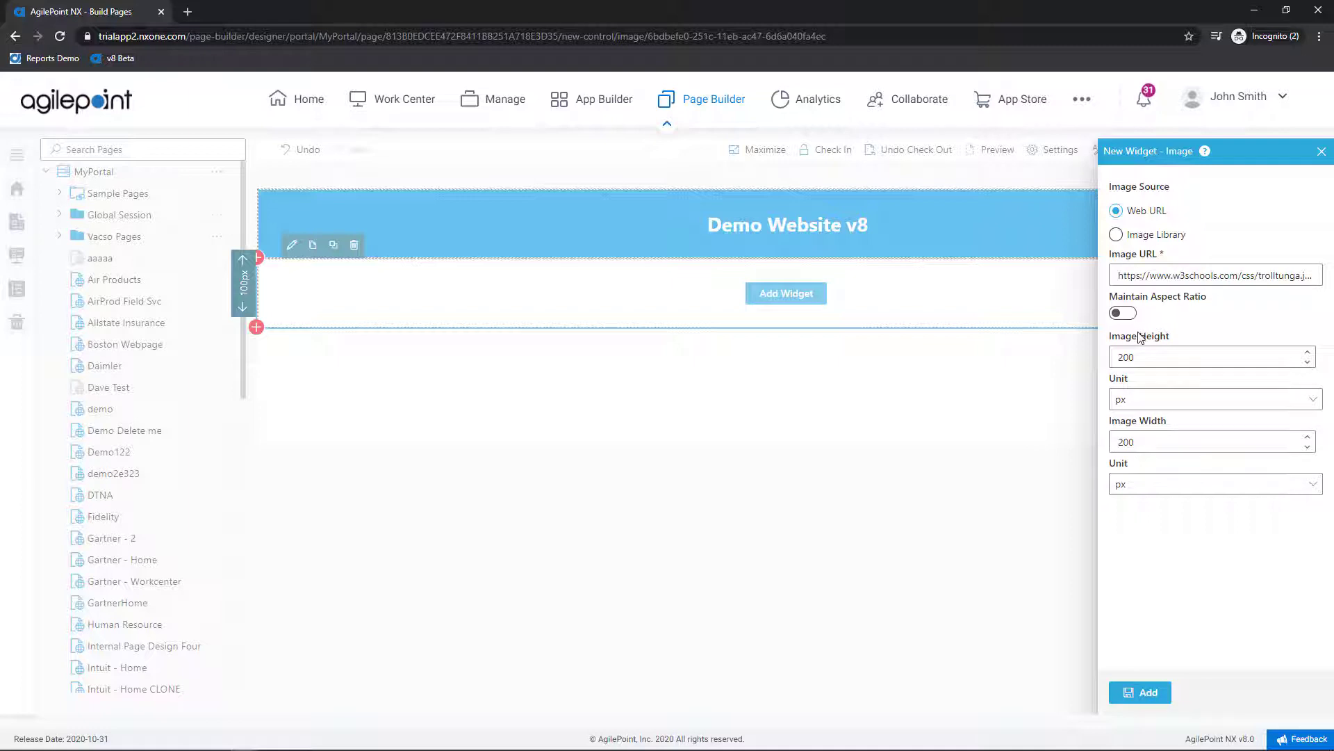
pyautogui.click(1127, 313)
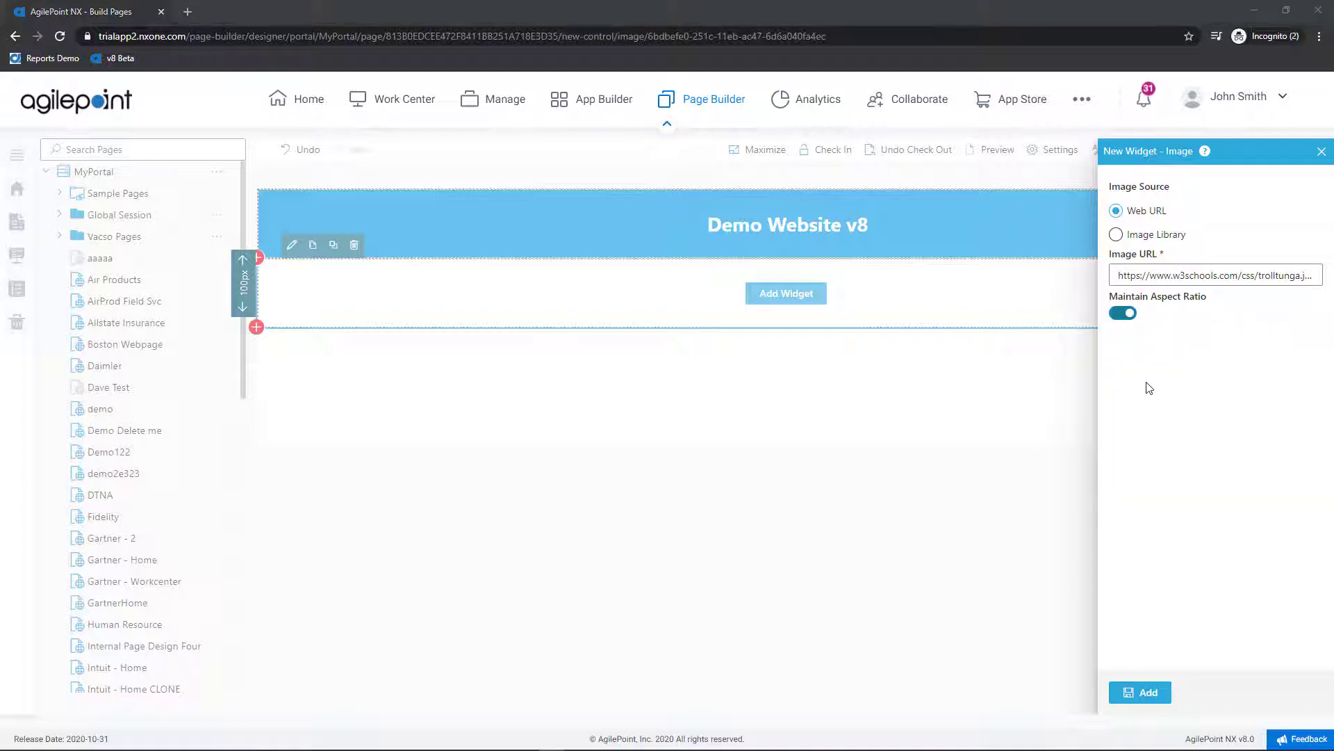
pyautogui.click(1147, 693)
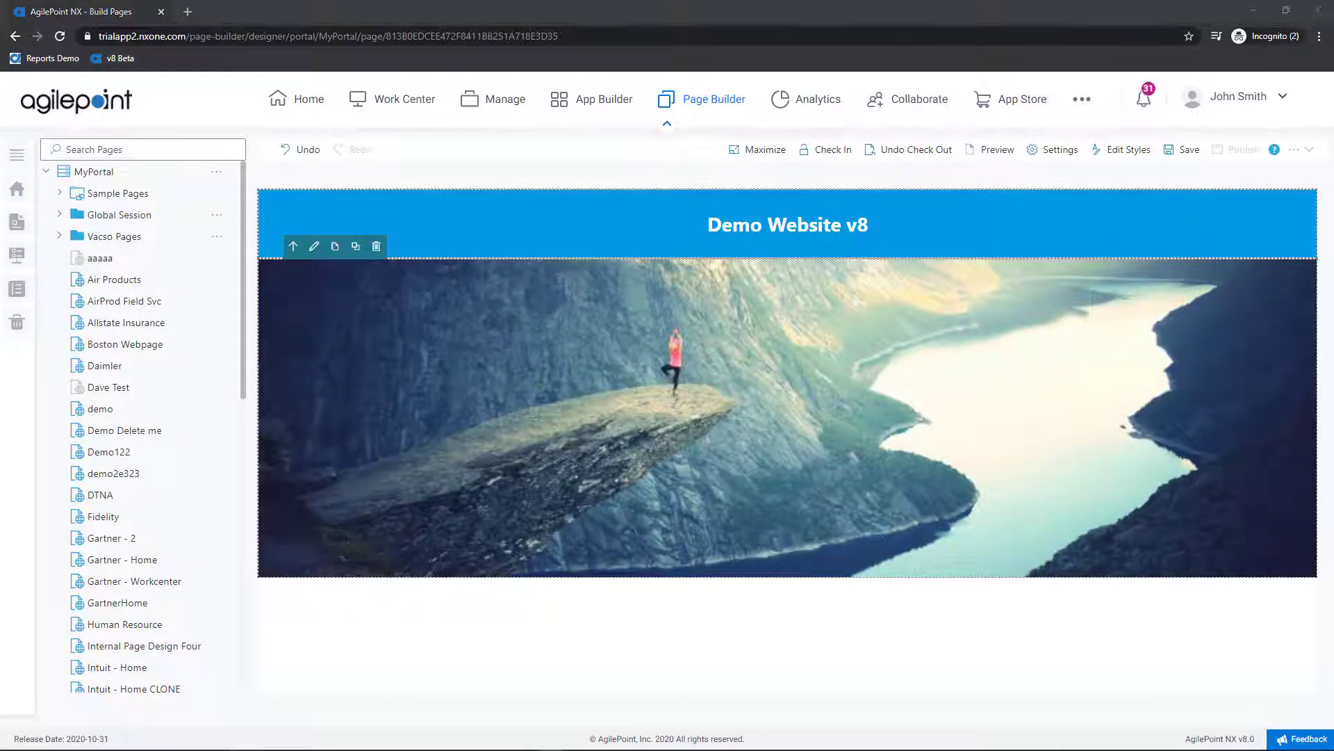
# Step: Add a row below the image and split it into two columns
pyautogui.click(541, 578)
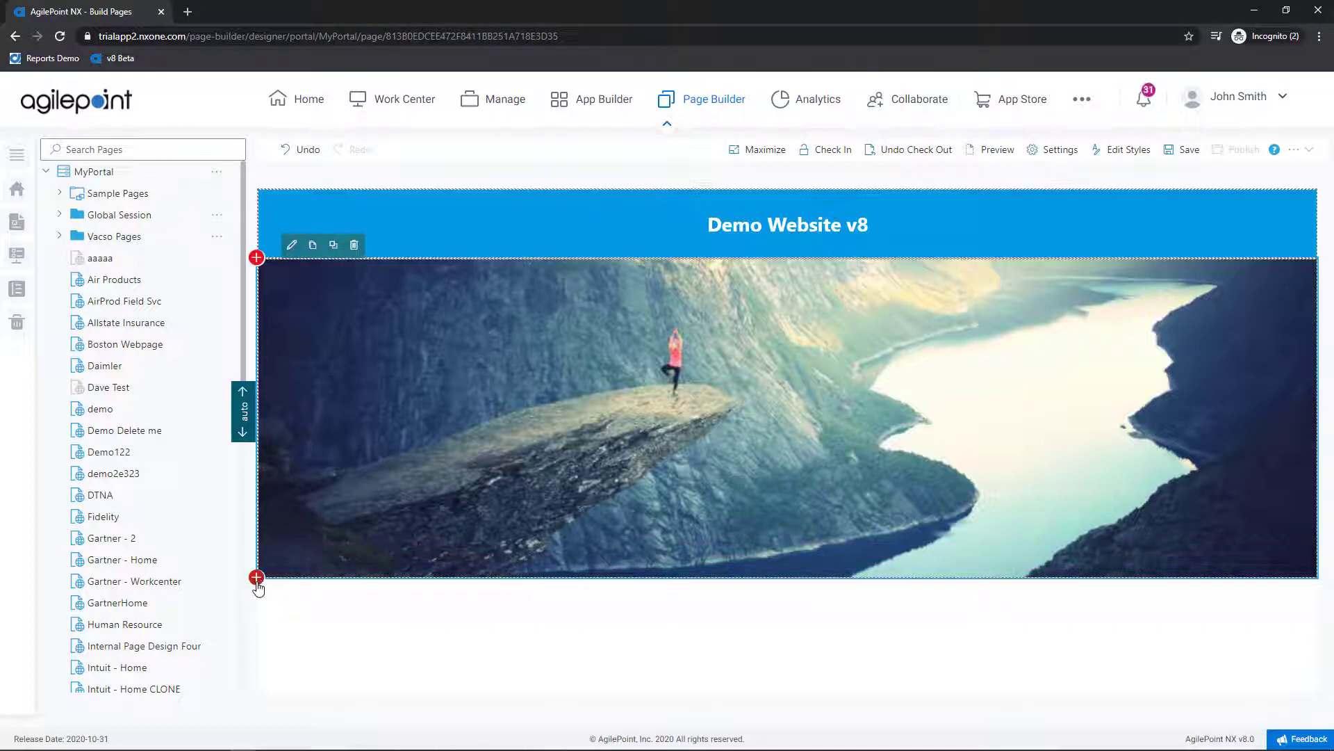
pyautogui.click(257, 577)
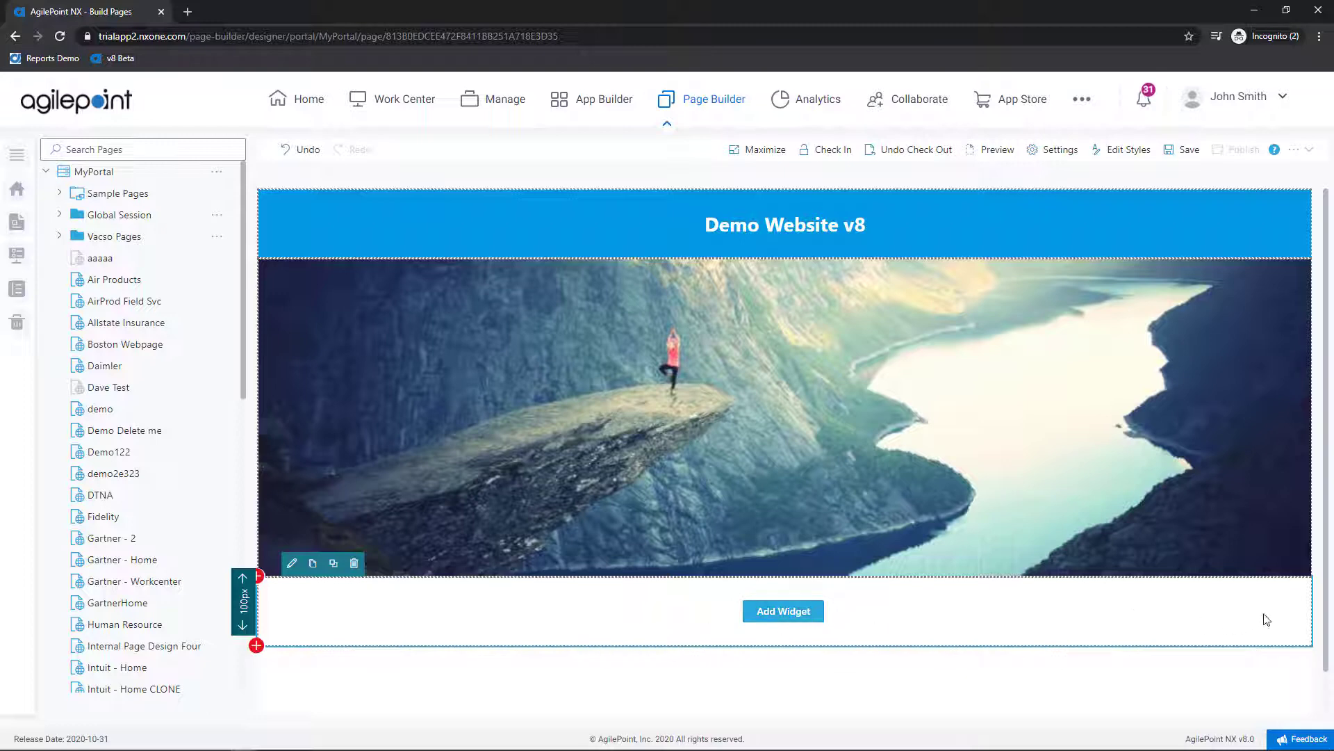
pyautogui.click(1310, 611)
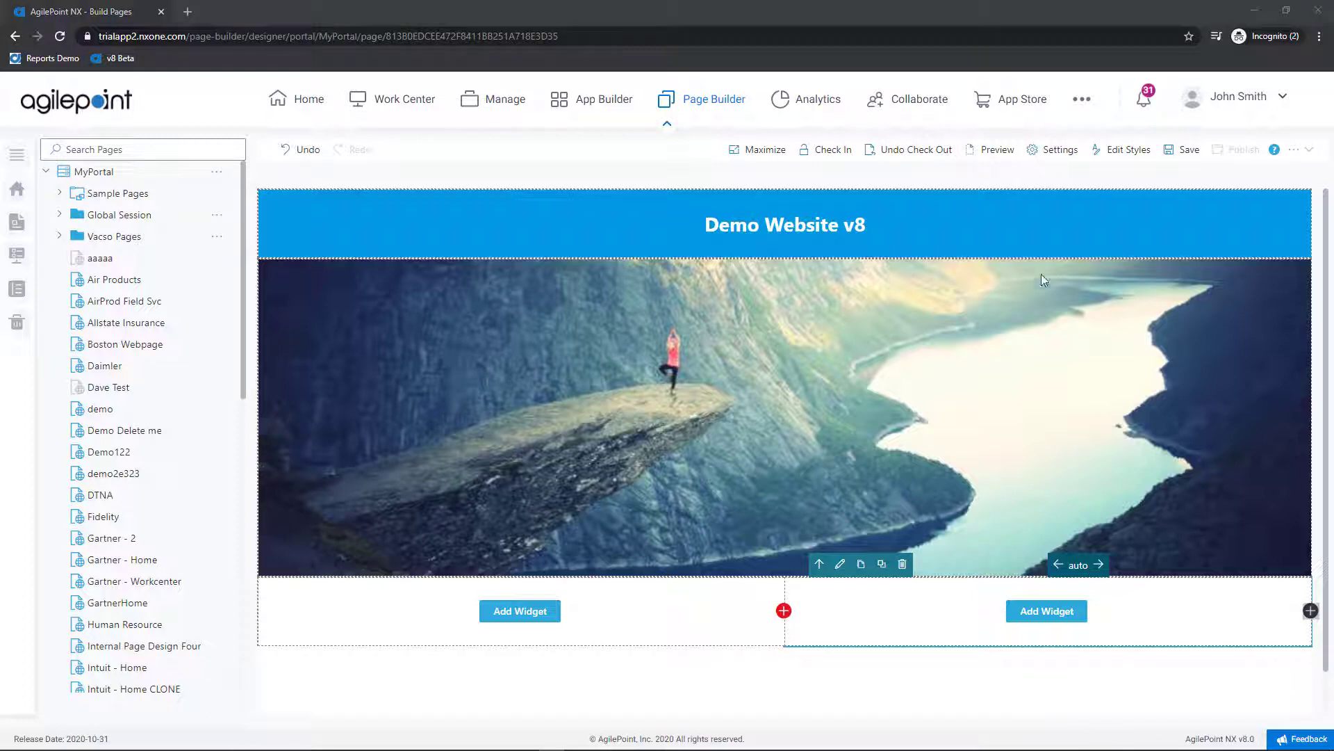
# Step: Add a Profile Card widget to the left column of the new row
pyautogui.click(534, 616)
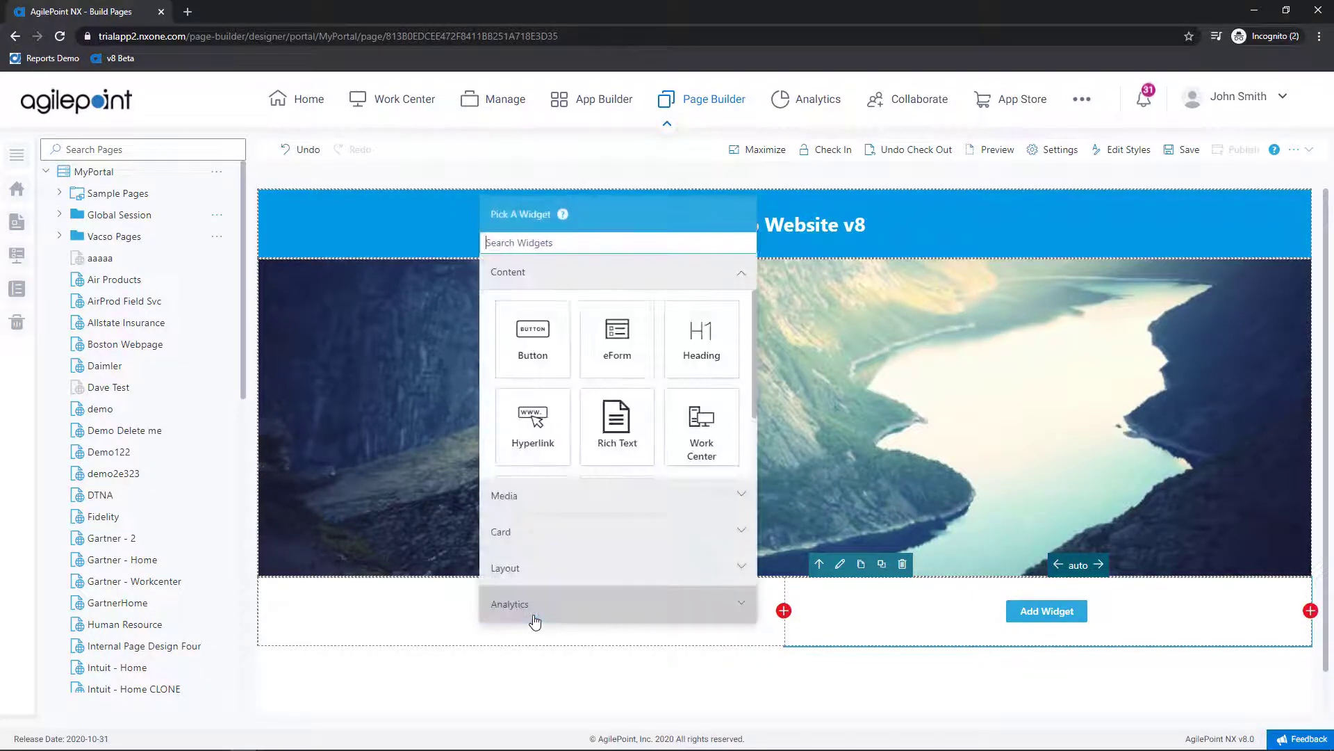
pyautogui.click(557, 533)
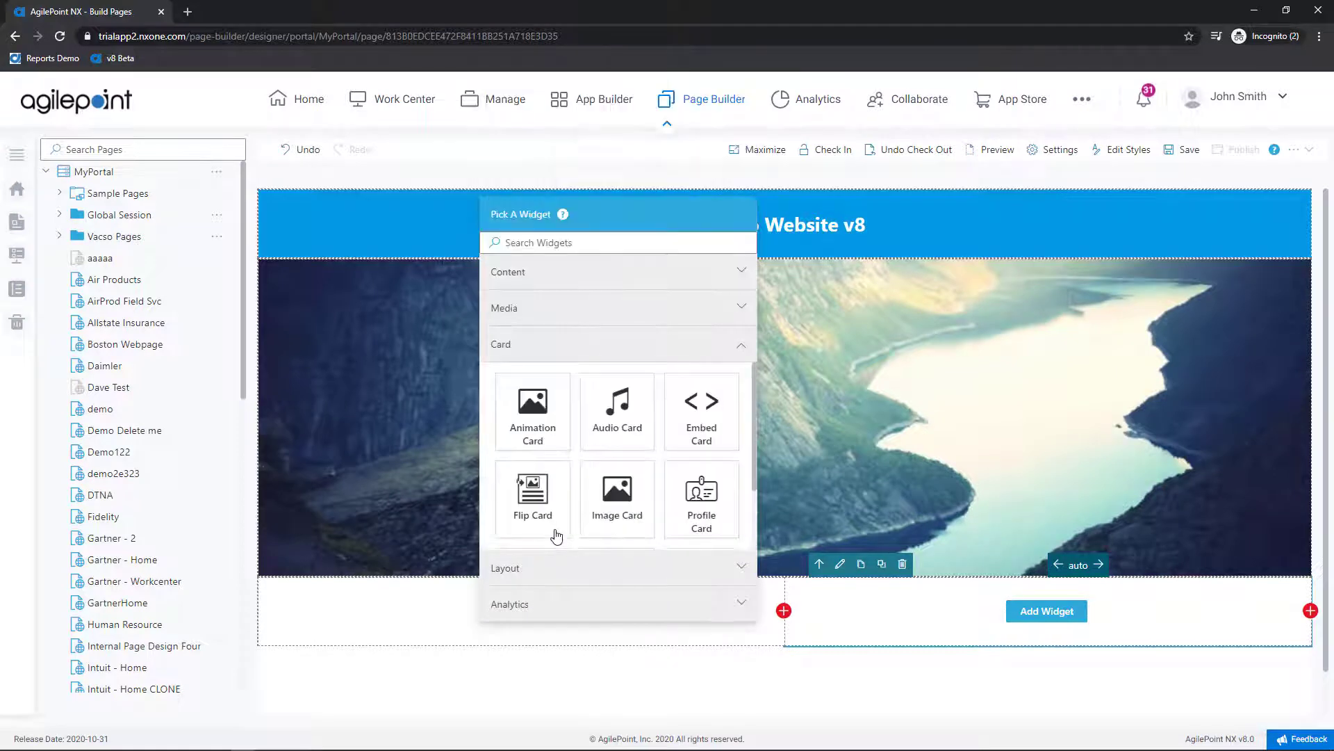
pyautogui.scroll(-1, 591, 488)
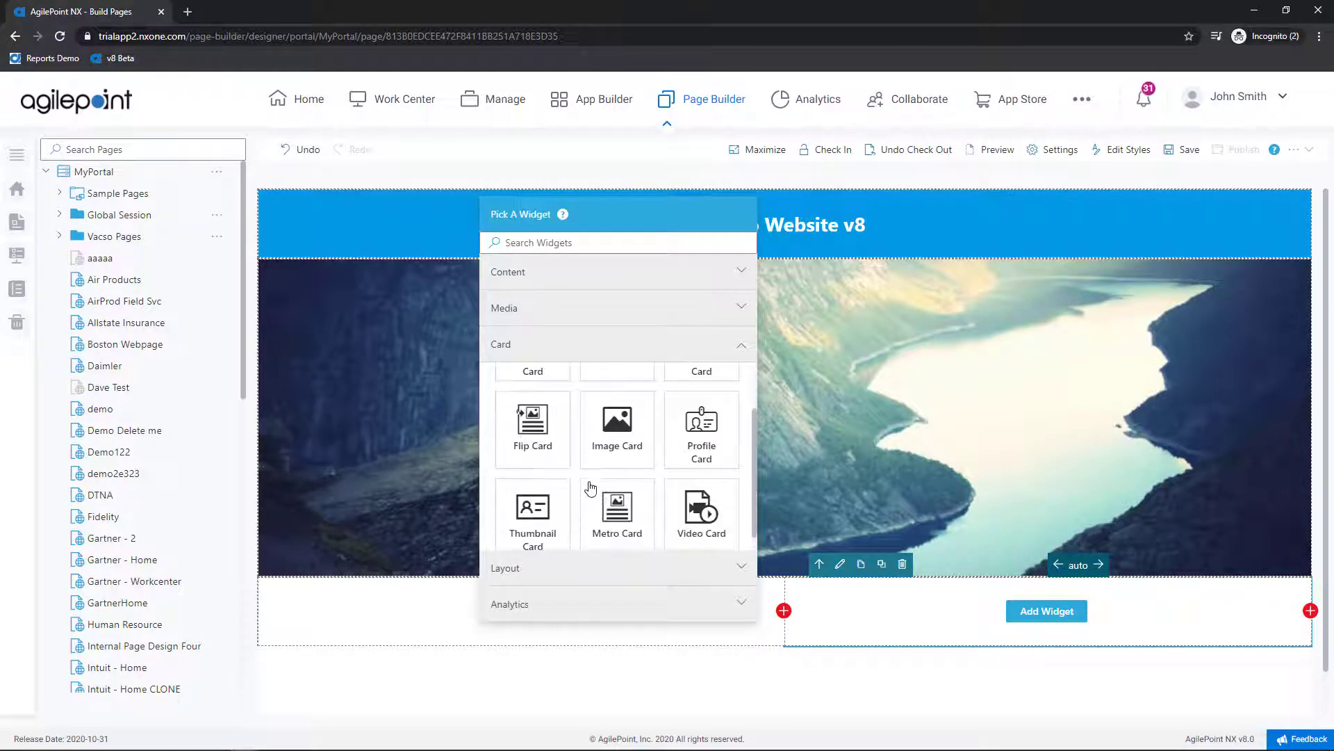
pyautogui.click(715, 439)
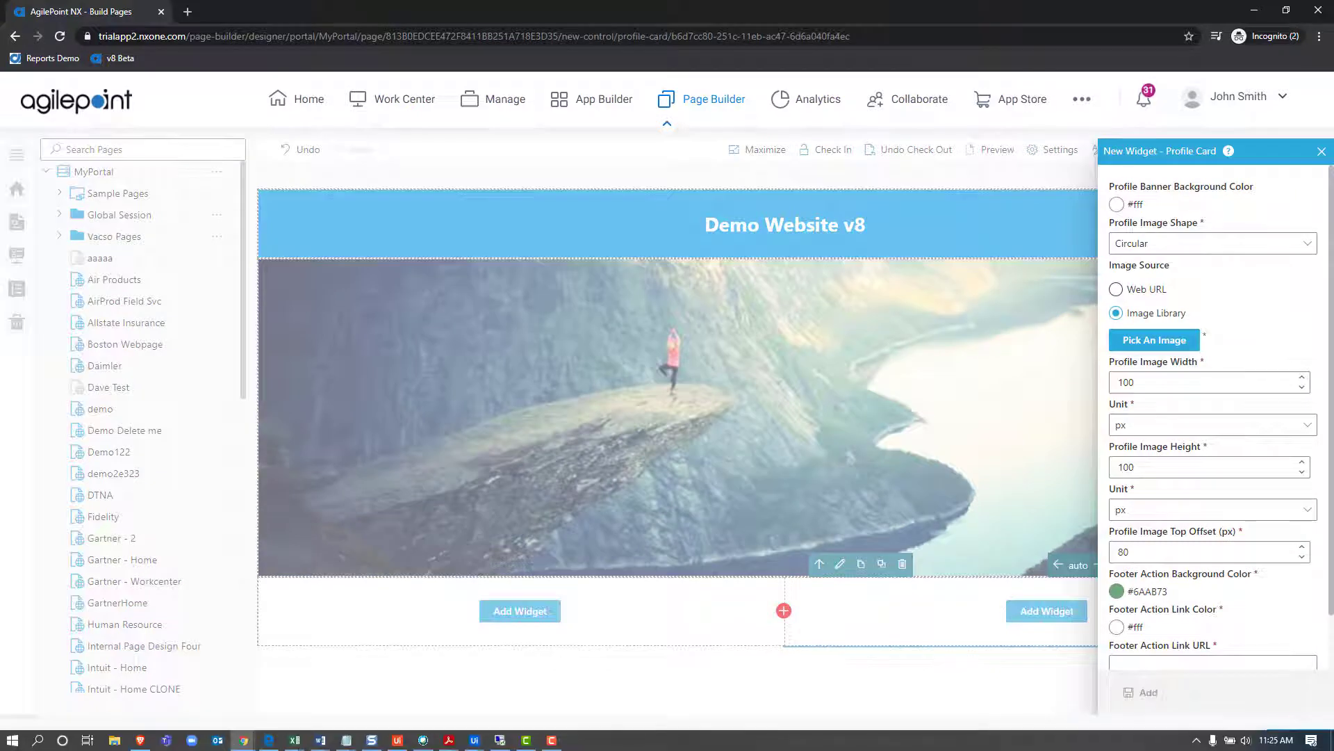
pyautogui.click(554, 738)
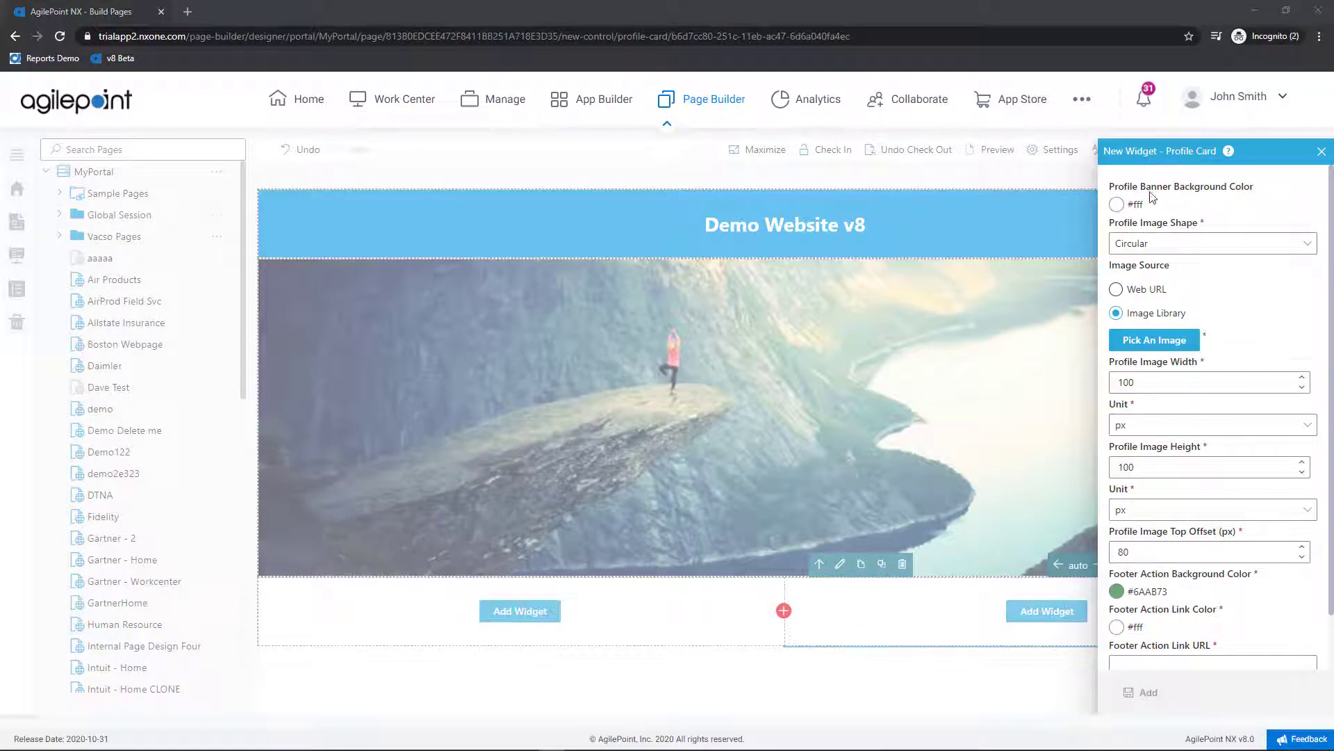
# Step: Set the profile card's banner background to blue 039be5
pyautogui.click(1116, 205)
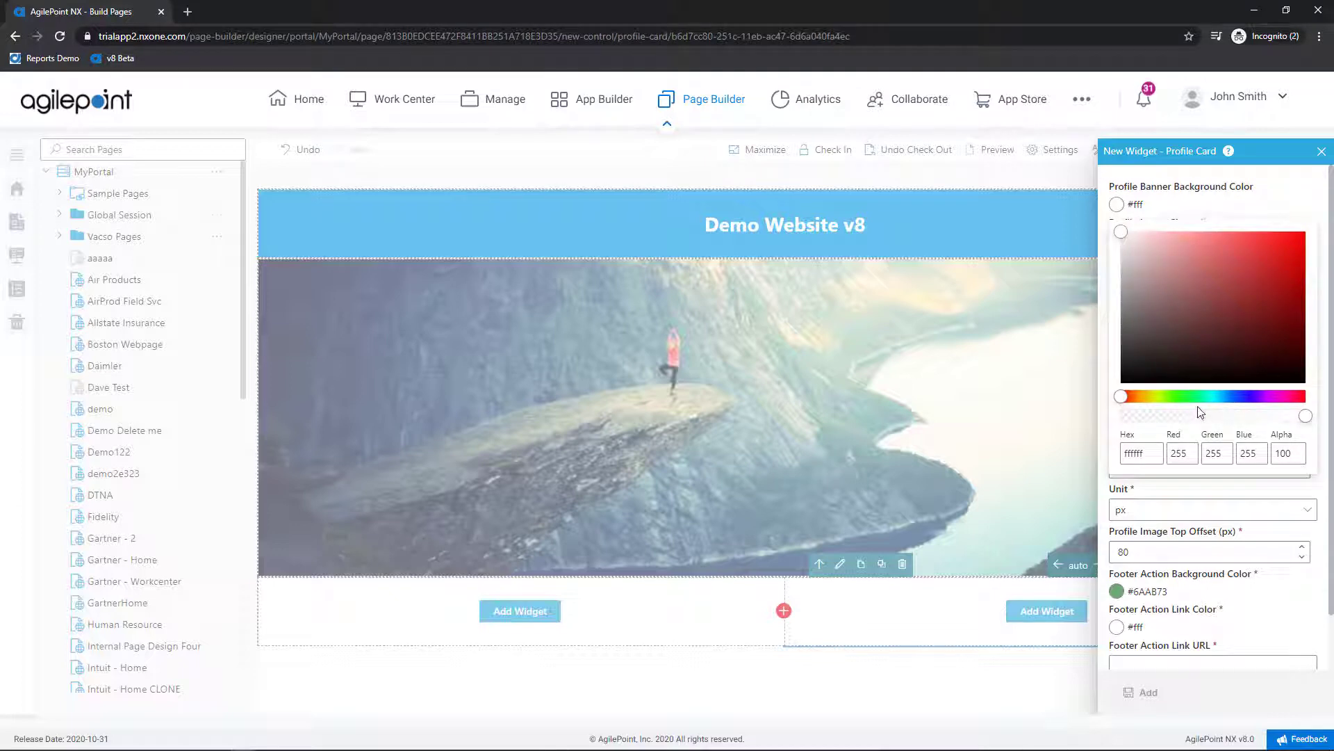
pyautogui.doubleClick(1157, 452)
pyautogui.write('039be5')
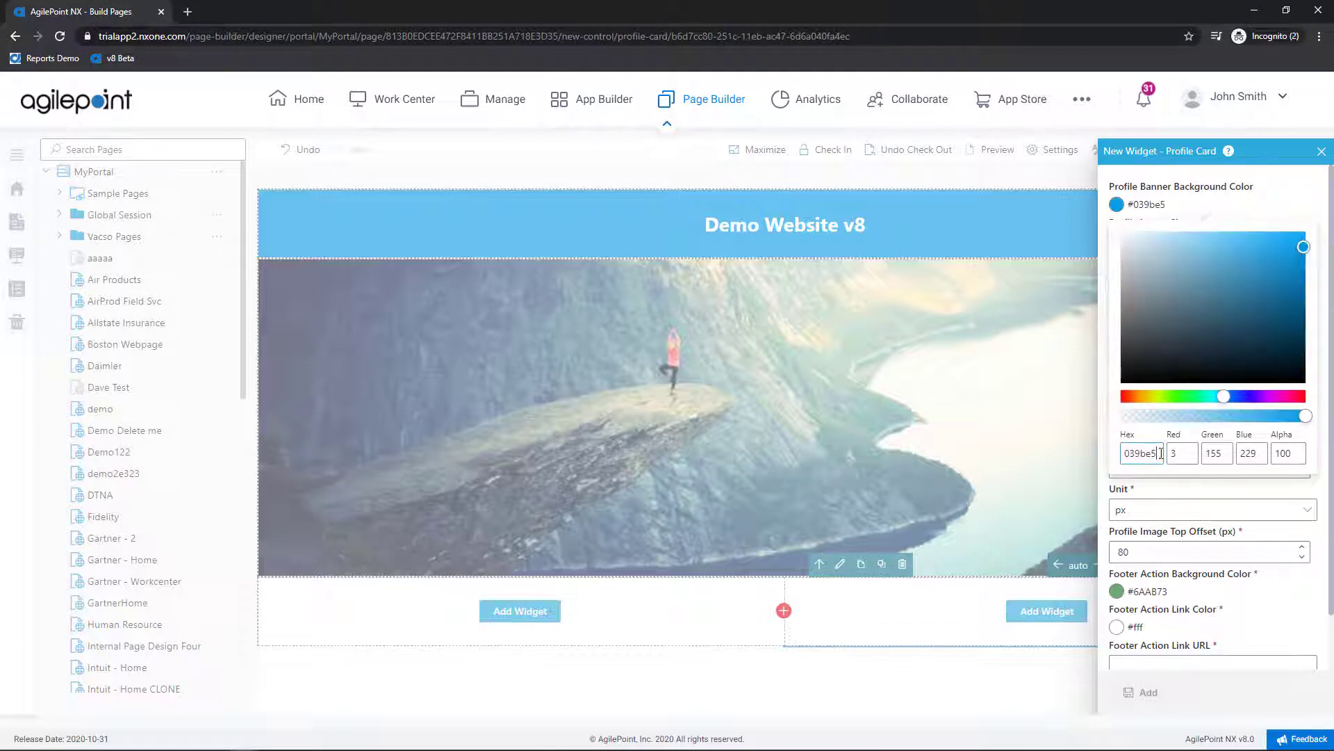
pyautogui.click(1215, 511)
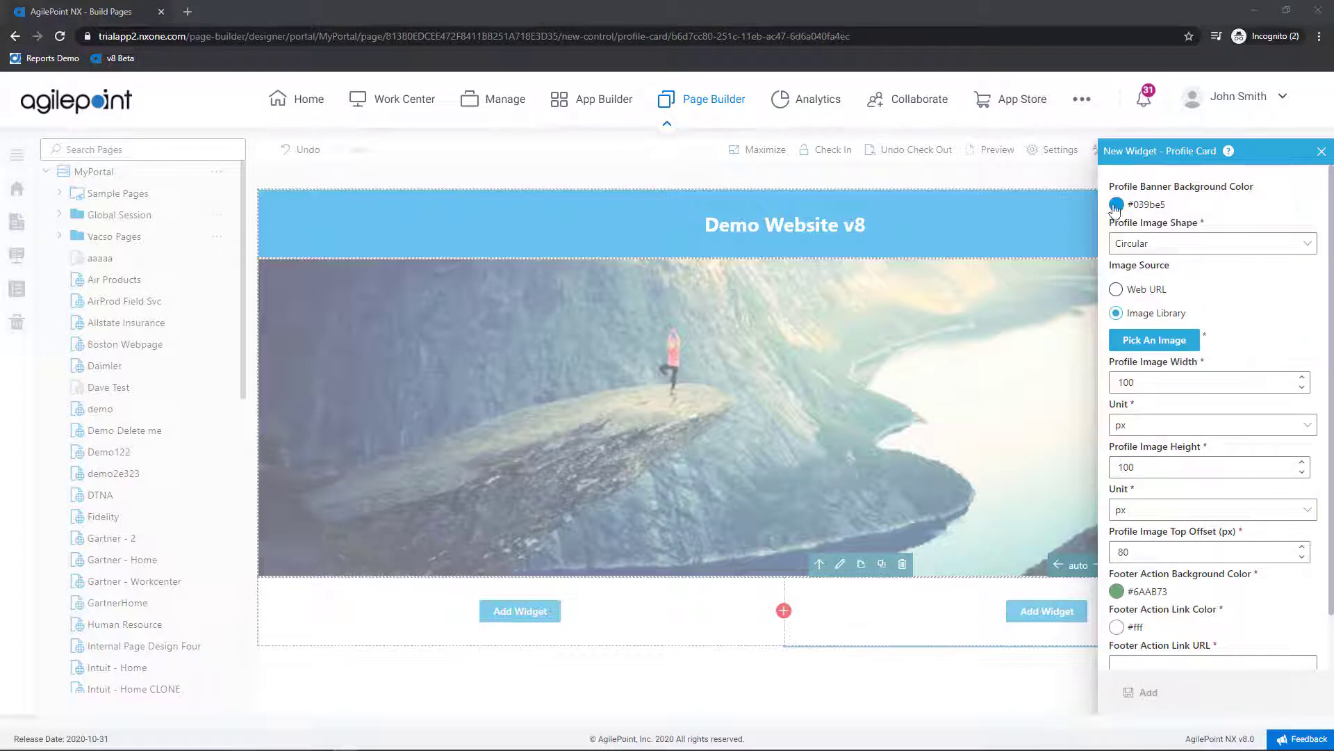
# Step: Use a pasted web URL for the 100×100 px profile image
pyautogui.click(1119, 295)
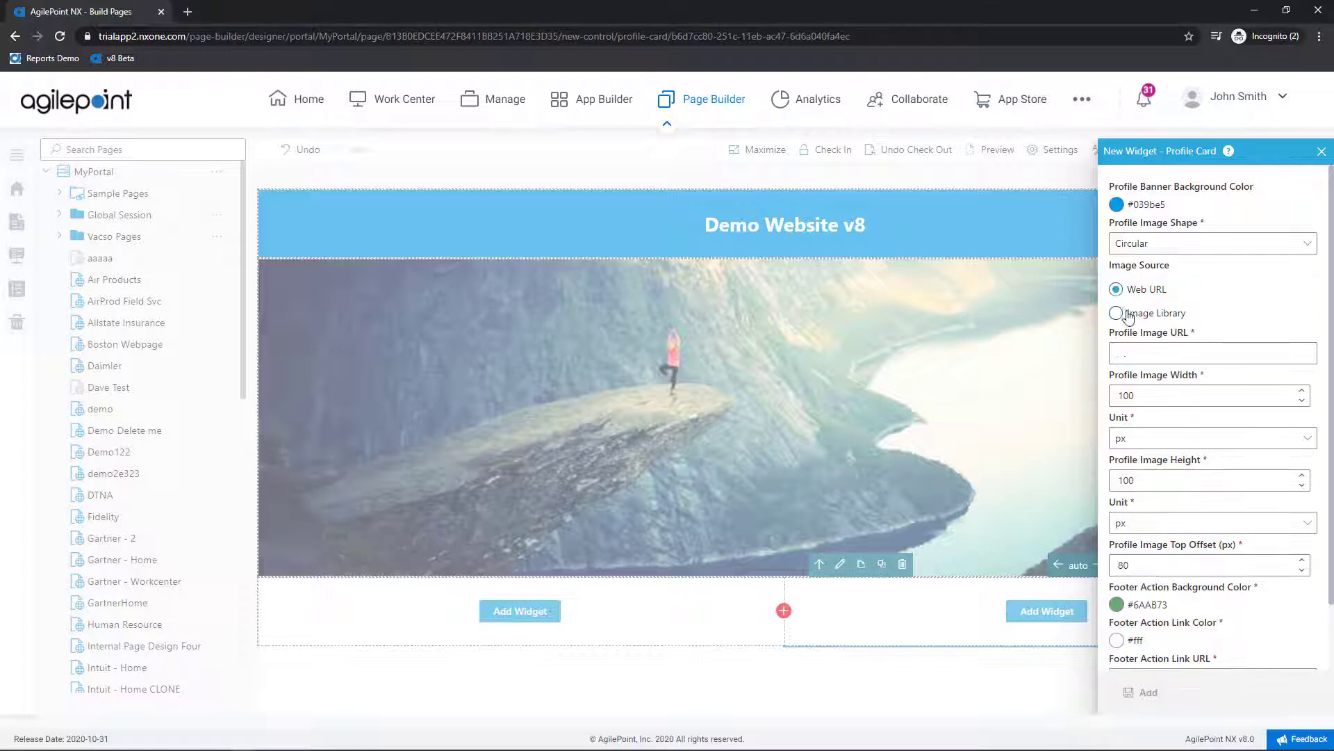
pyautogui.click(1147, 354)
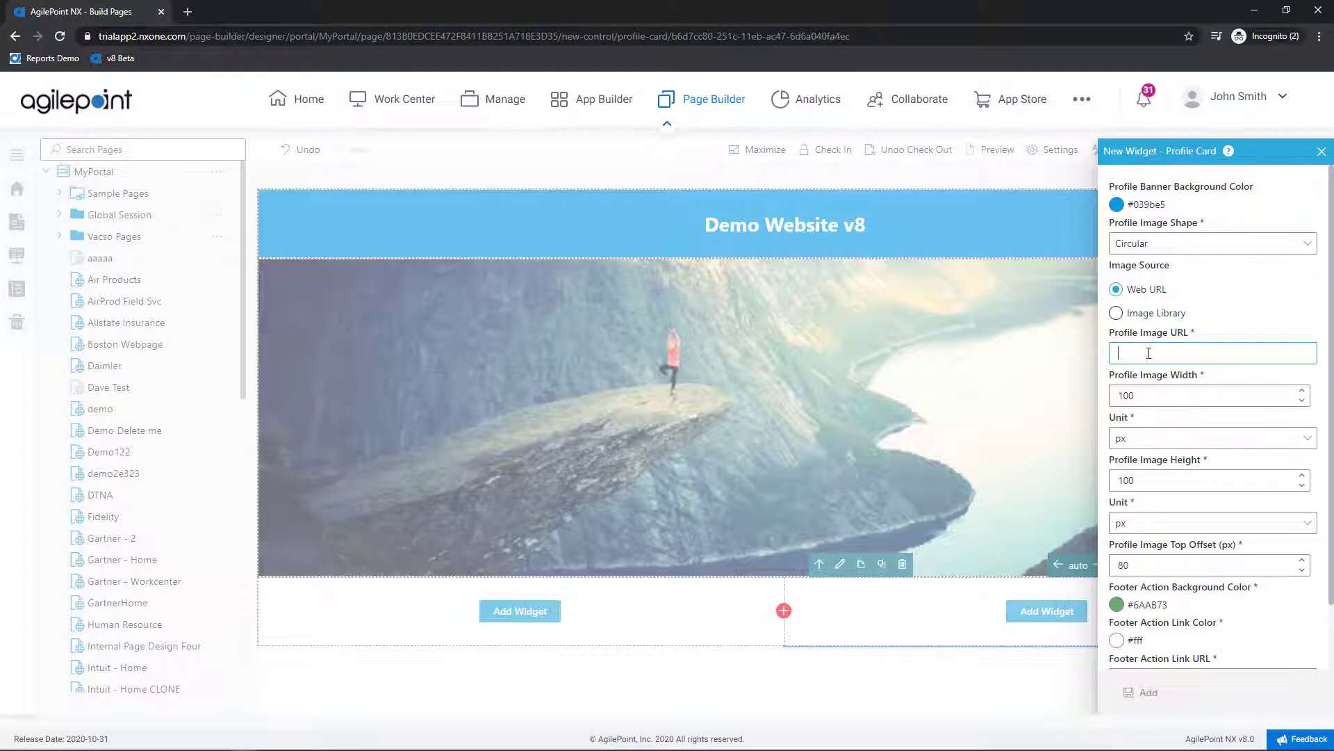
pyautogui.hotkey('ctrl', 'v')
pyautogui.click(1251, 395)
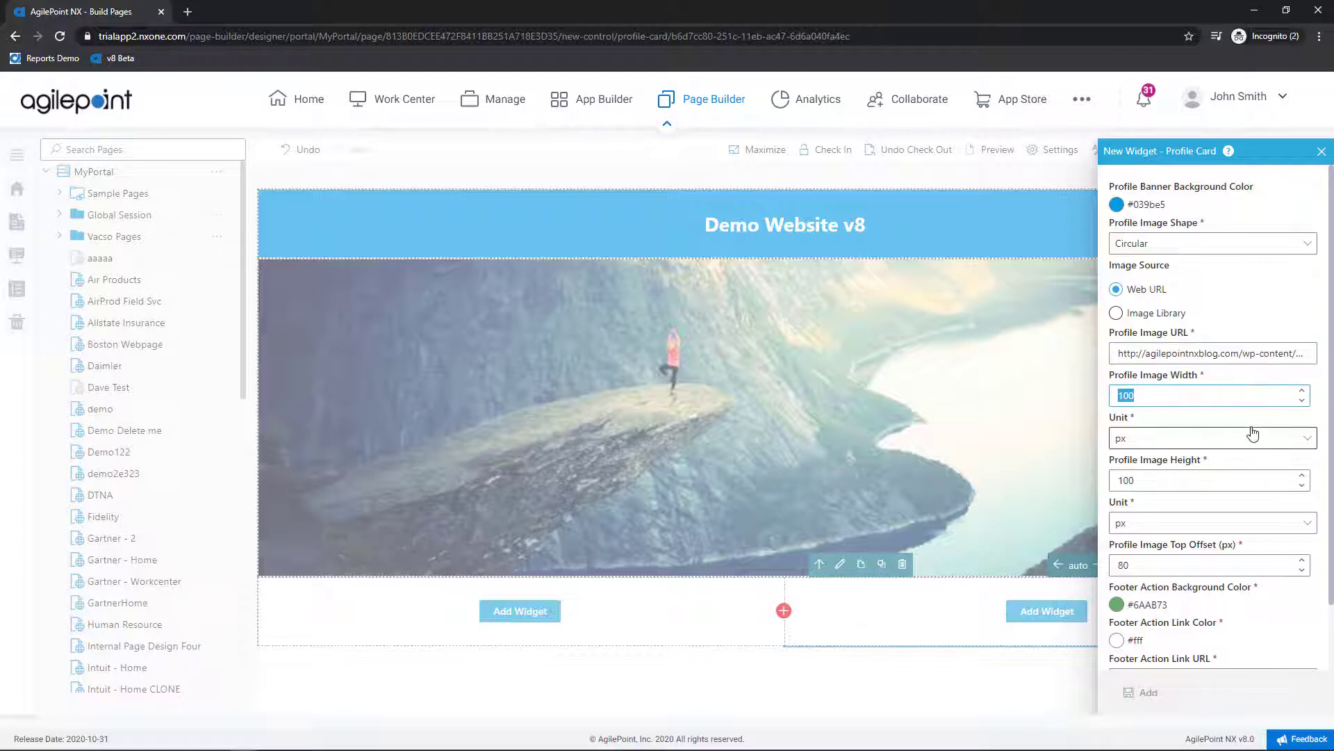
pyautogui.scroll(-2, 1253, 434)
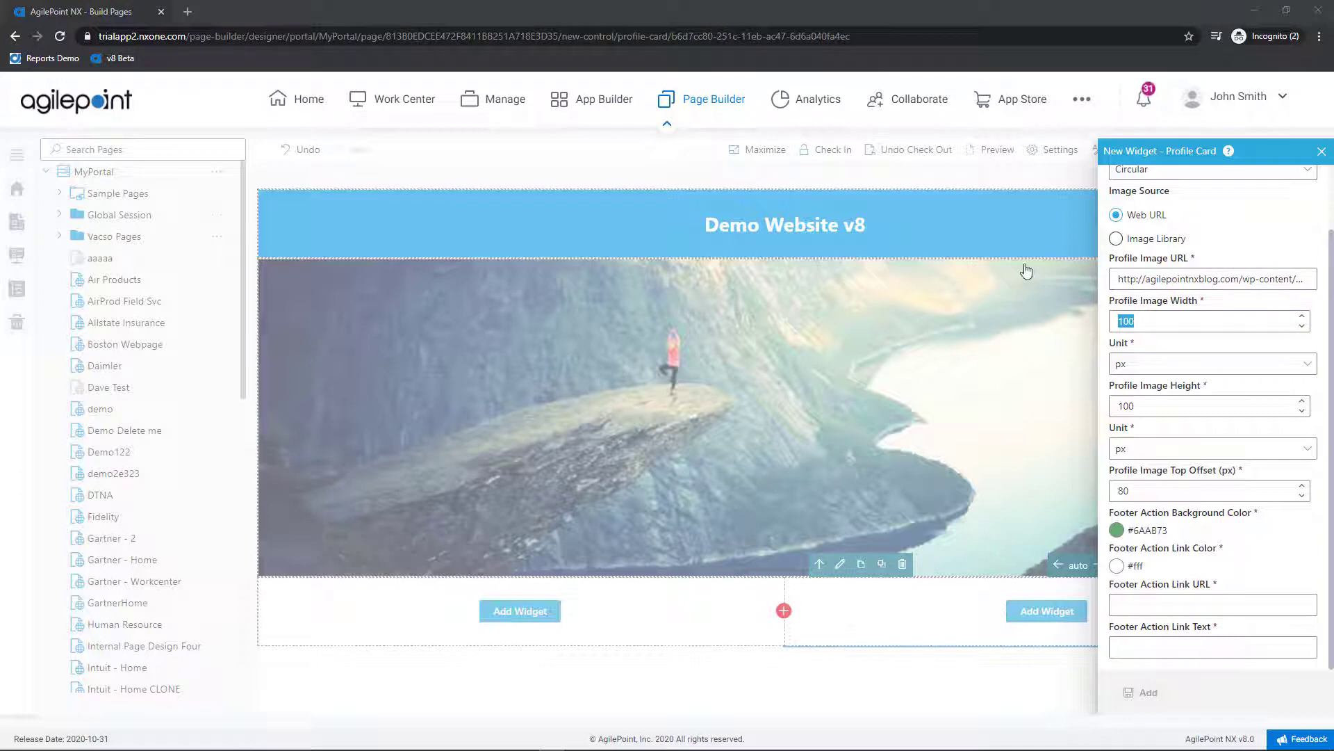
# Step: Paste the RPA blog footer link URL and begin typing its text 'Read More'
pyautogui.click(1130, 604)
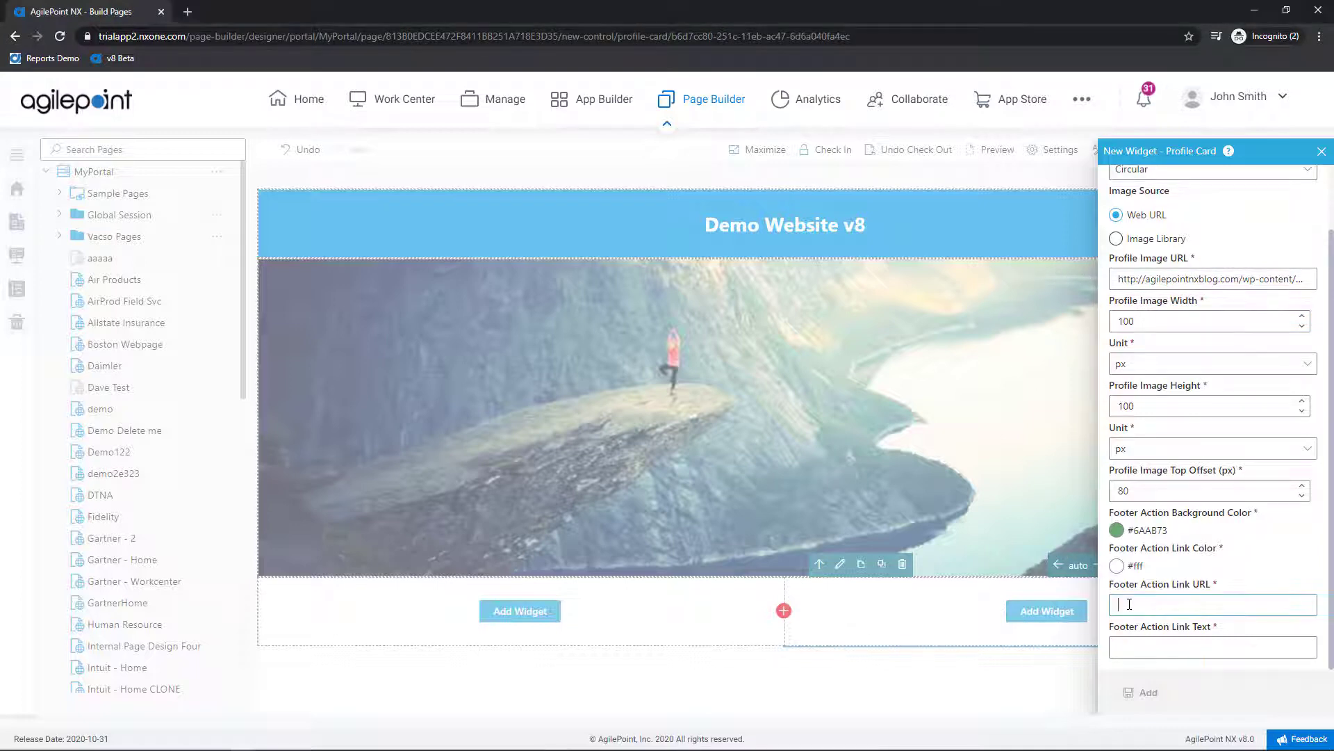
pyautogui.write('https://agilepointnxblog.com/rpa-the-agilepoint-approach/')
pyautogui.click(1187, 649)
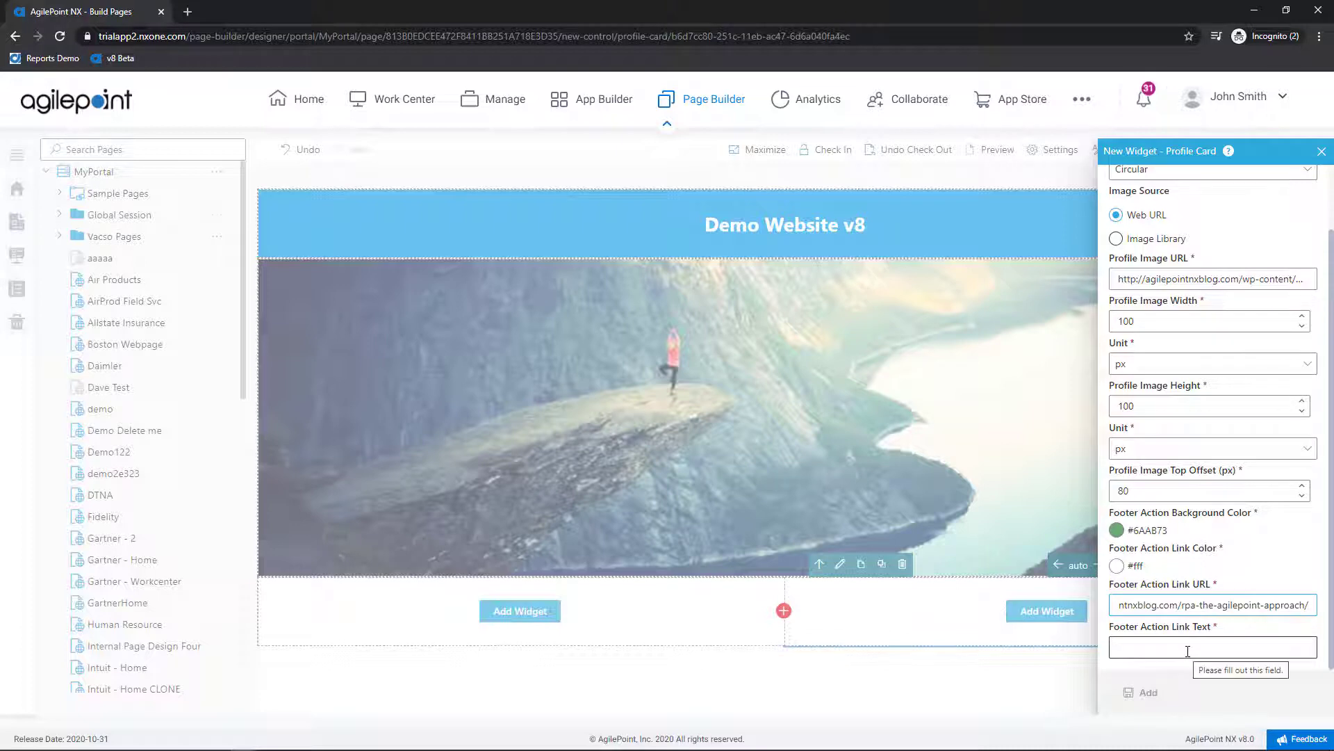
pyautogui.click(1188, 651)
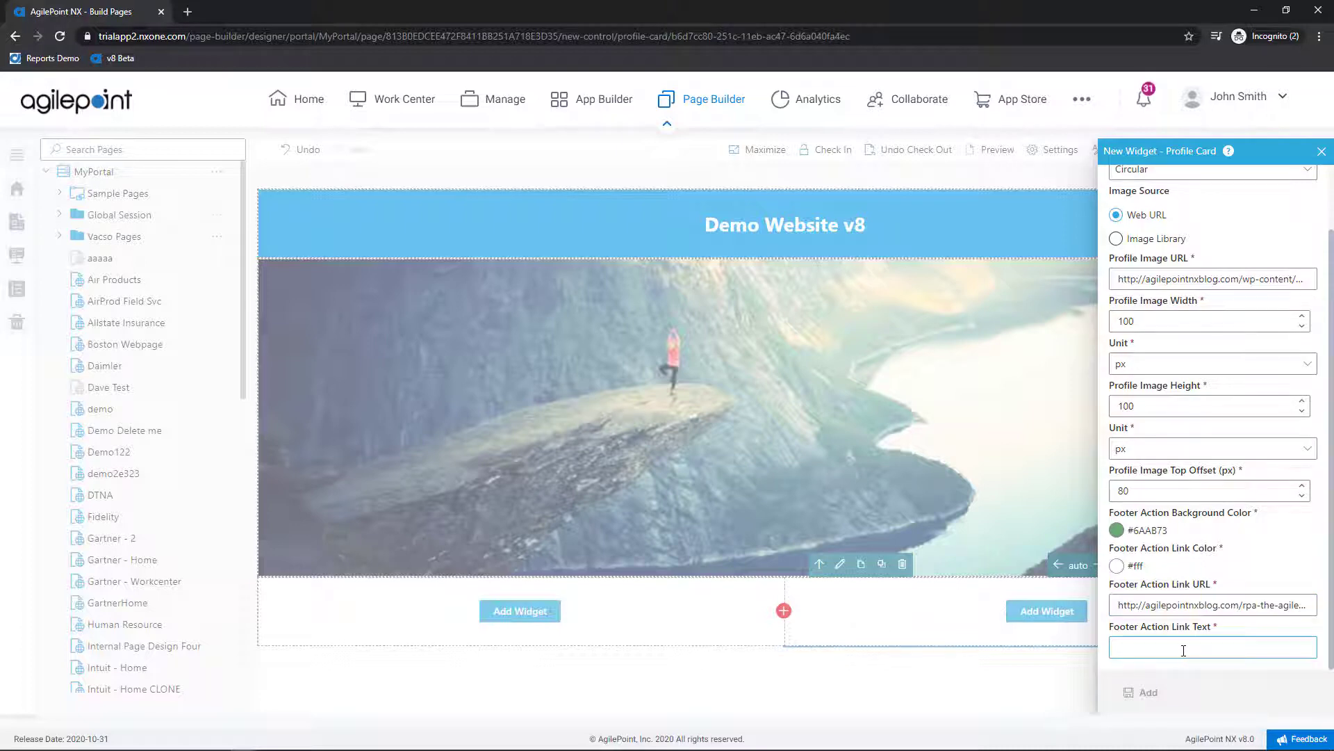
pyautogui.write('Read More')
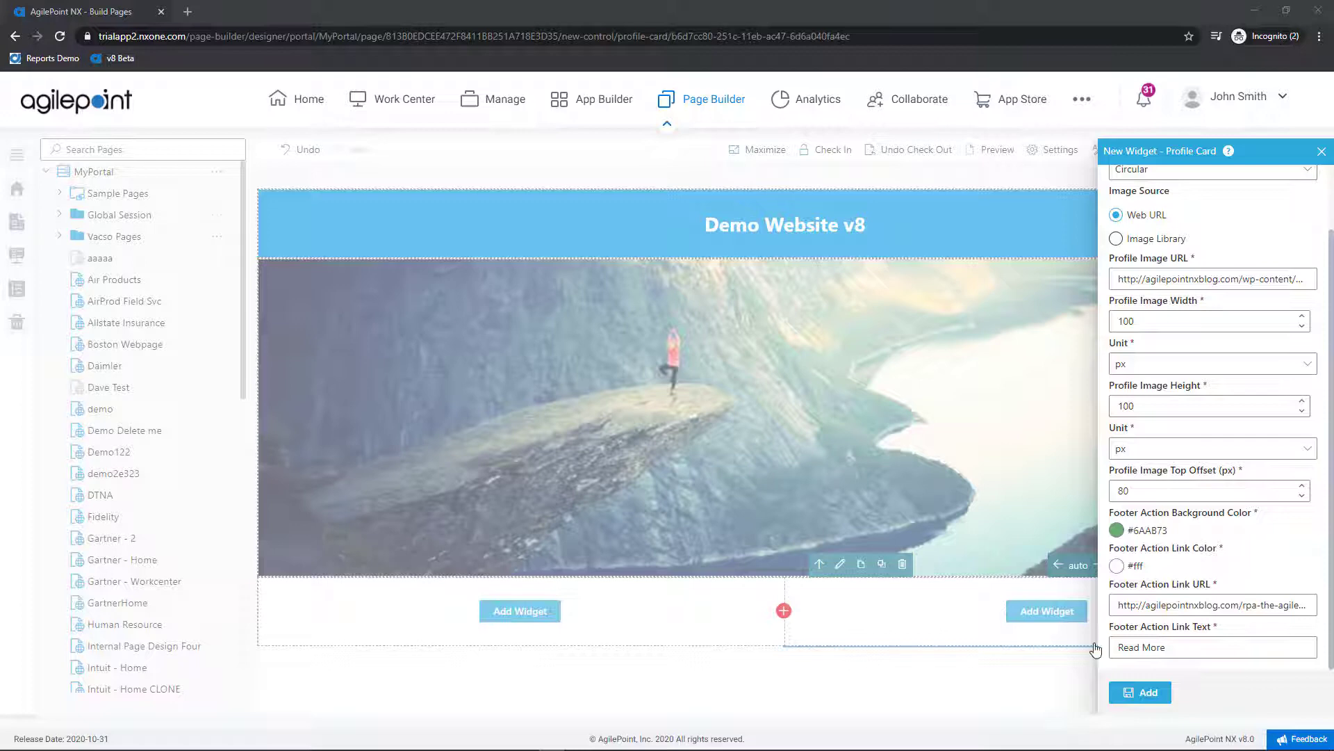
# Step: Add the Profile Card to the left column with a new pasted Profile Image URL, then save and close
pyautogui.click(1126, 692)
pyautogui.scroll(-3, 661, 647)
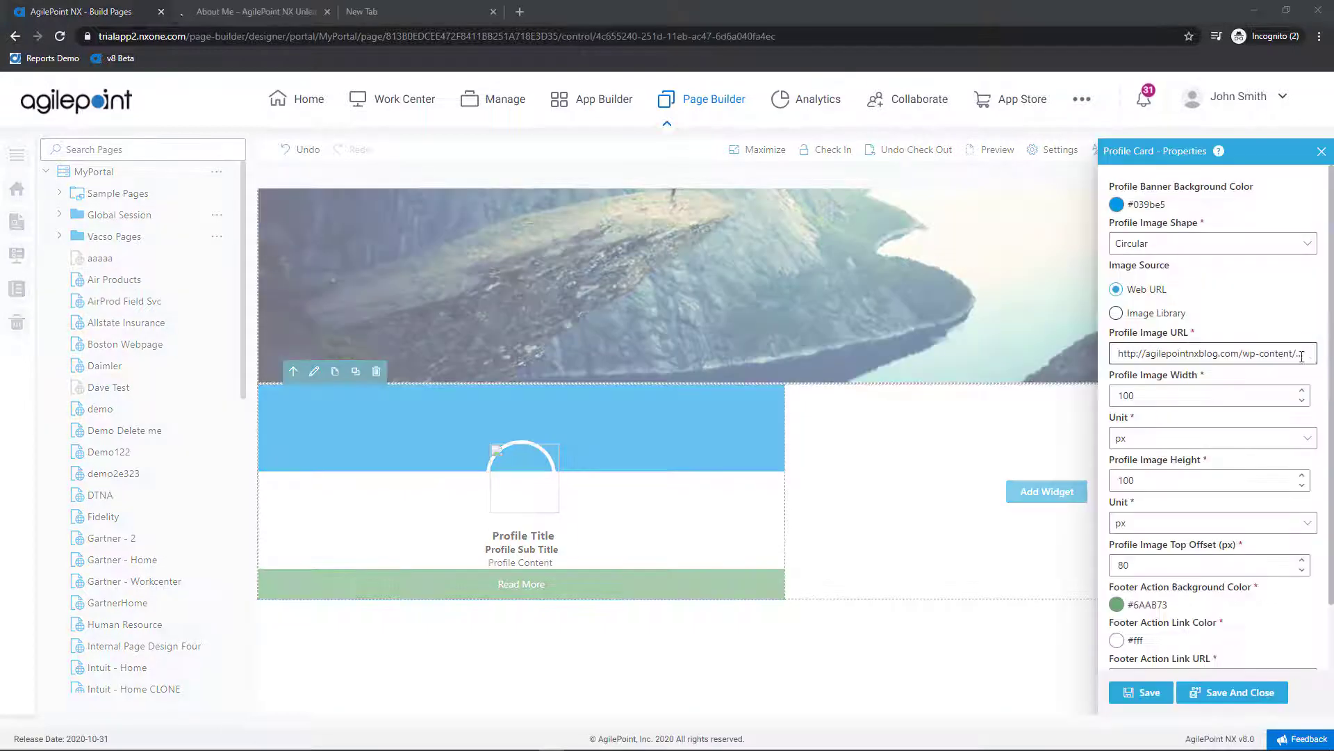
pyautogui.click(1220, 356)
pyautogui.hotkey('ctrl', 'a')
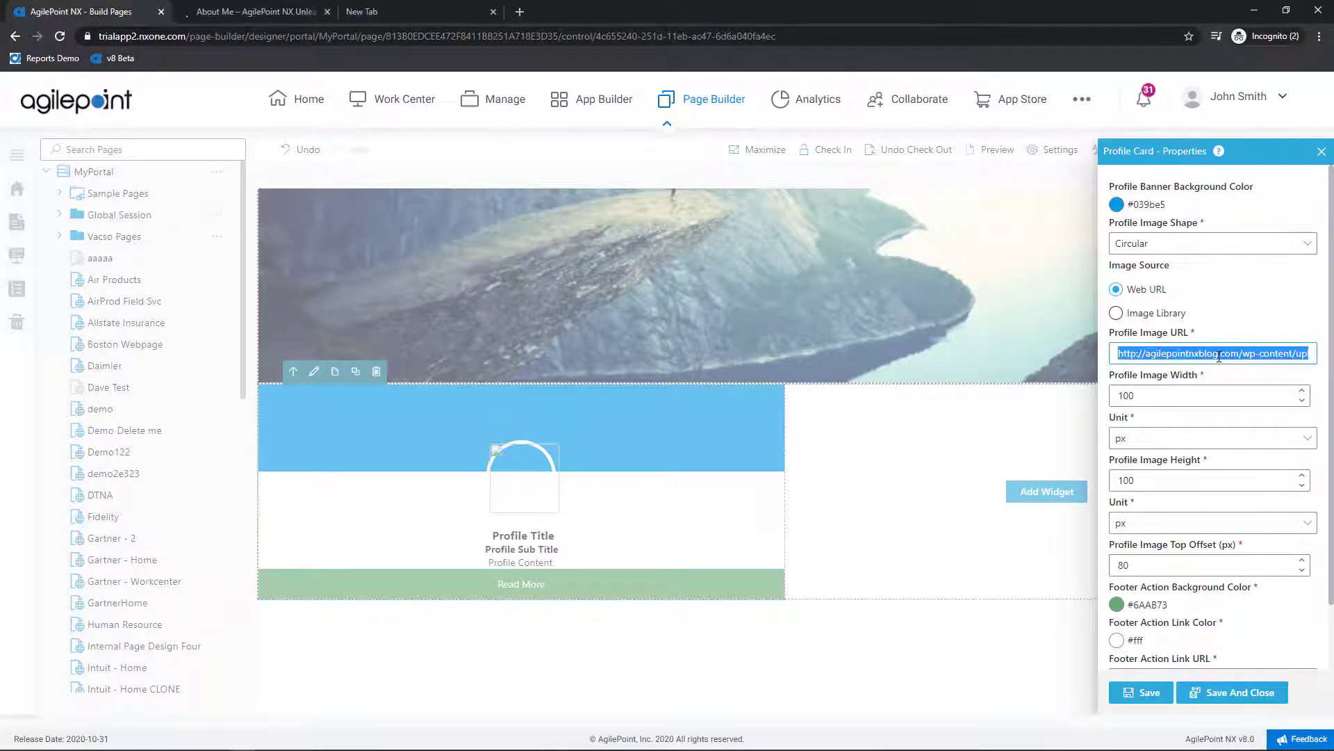
pyautogui.hotkey('ctrl', 'v')
pyautogui.click(1153, 697)
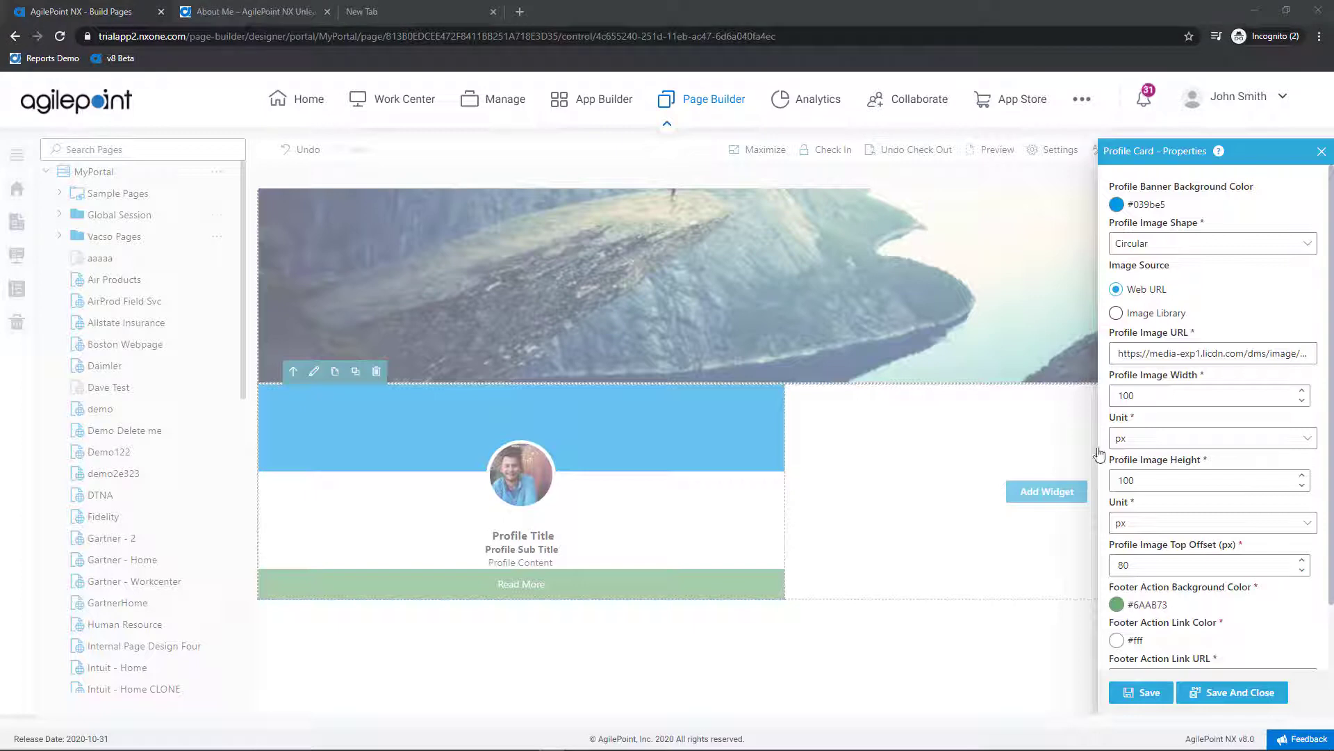
pyautogui.click(1227, 692)
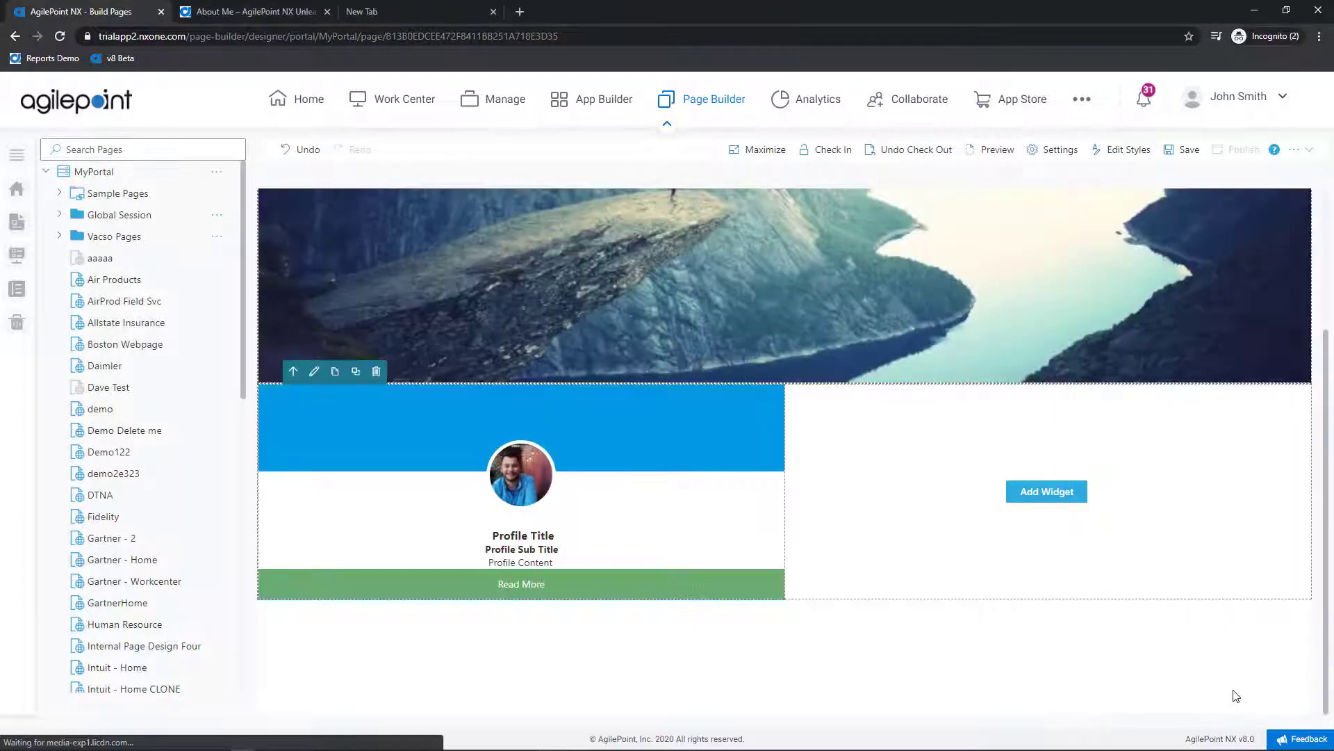
# Step: Replace the card's placeholder title with the person's name and the sub-title with 'Solution Engineer'
pyautogui.tripleClick(515, 533)
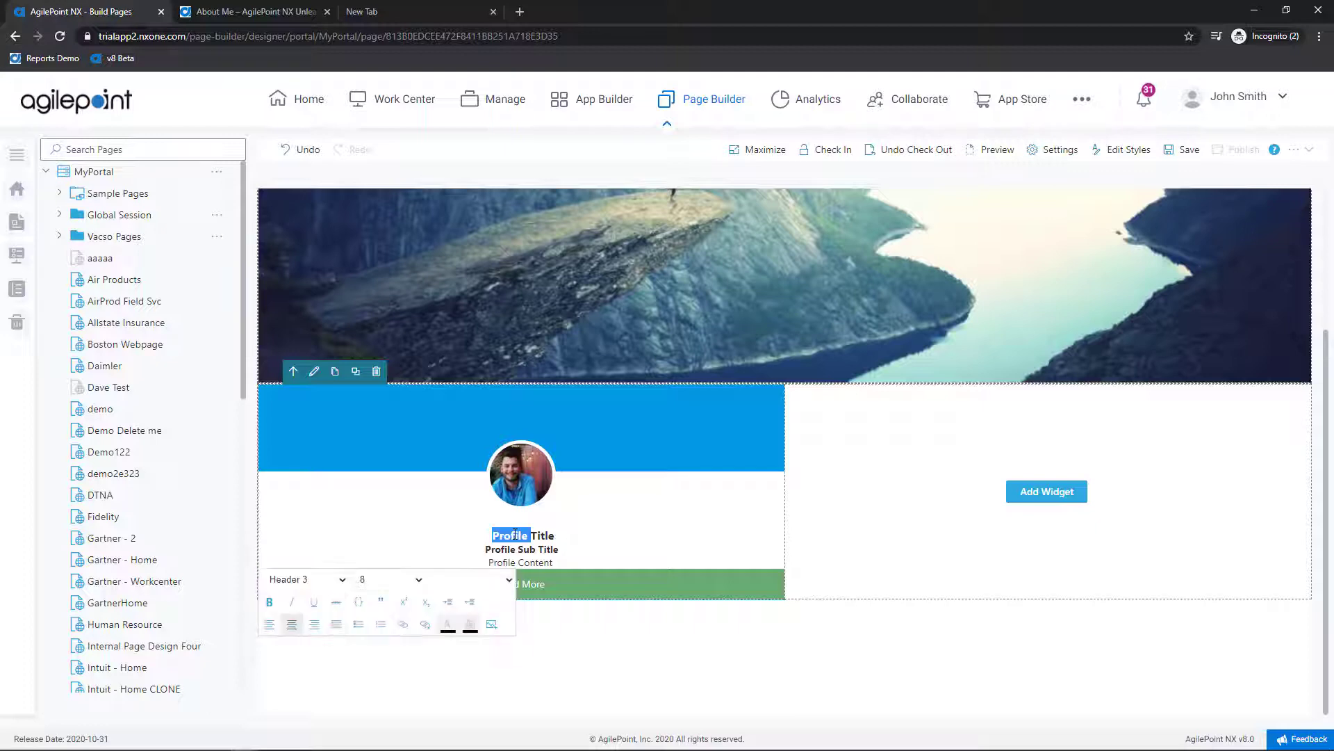
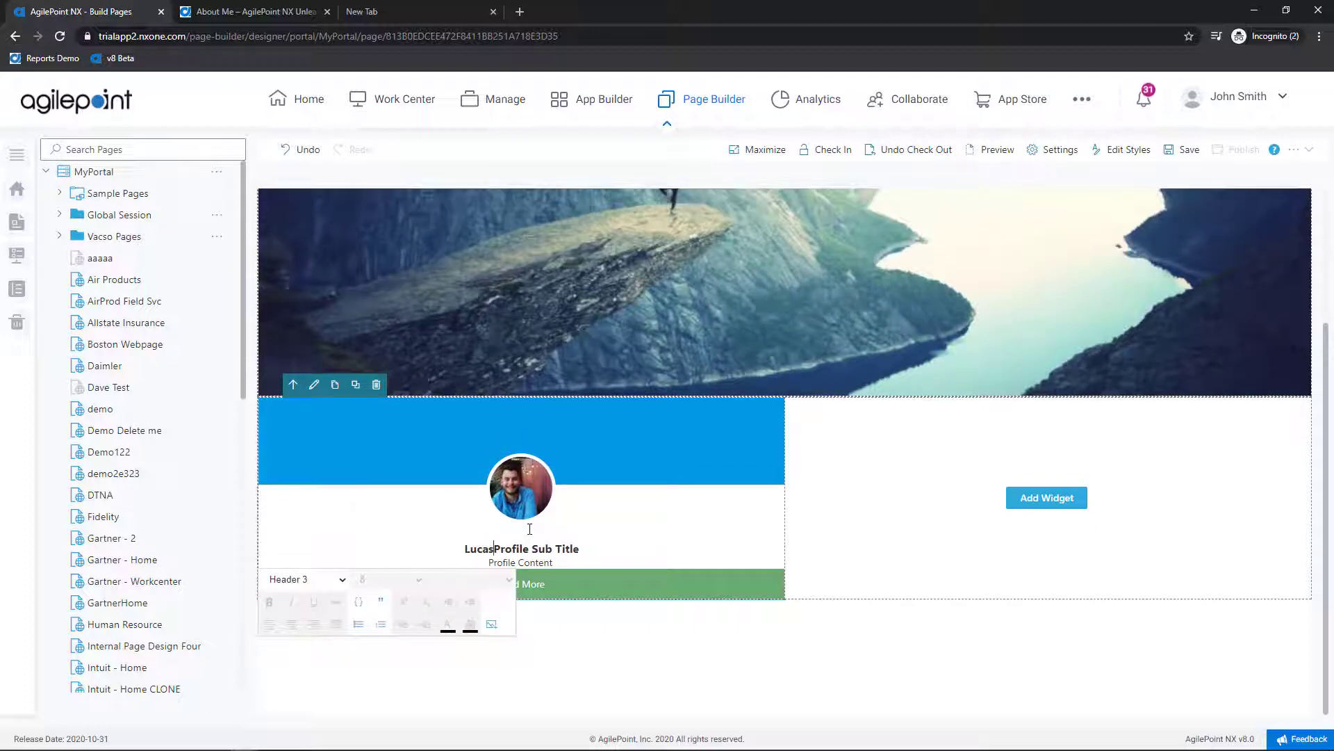
pyautogui.press('Return')
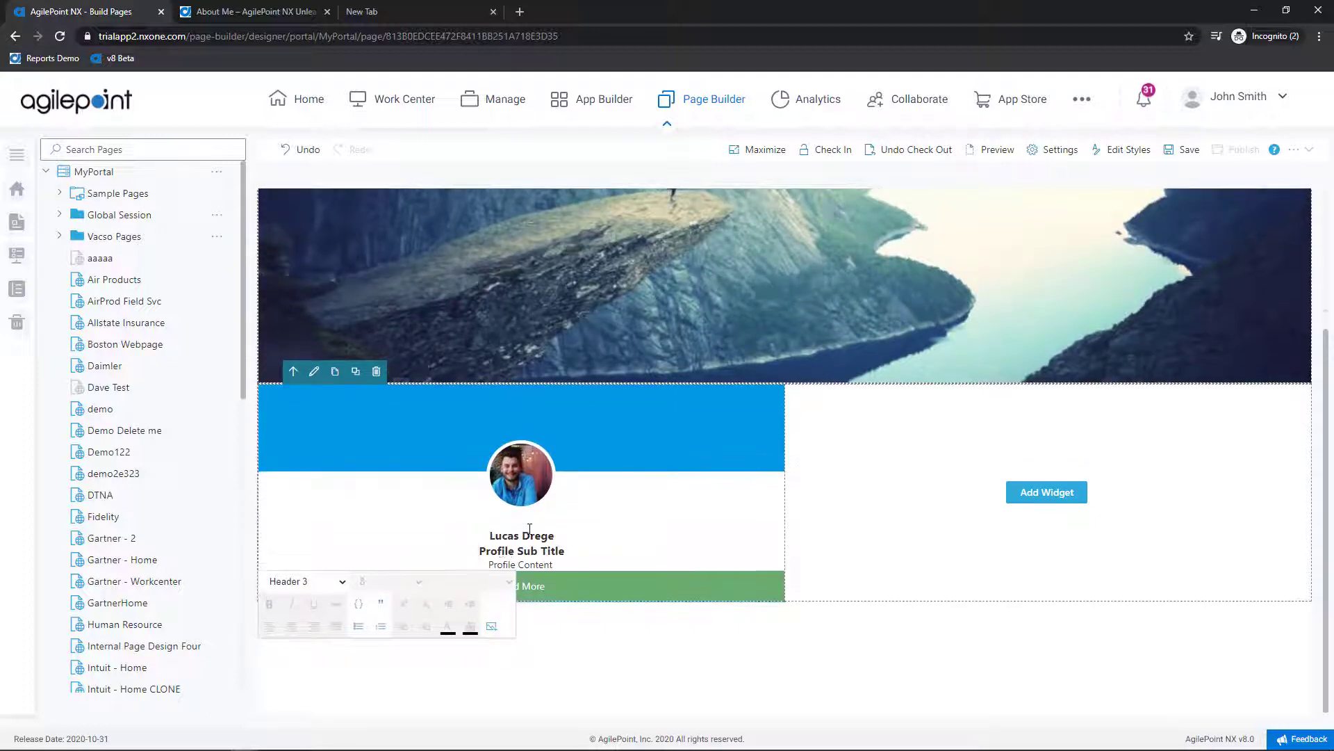
pyautogui.press('Delete')
pyautogui.press('Delete')
pyautogui.press('Delete')
pyautogui.press('Delete')
pyautogui.press('Delete')
pyautogui.press('Delete')
pyautogui.press('Delete')
pyautogui.press('Delete')
pyautogui.press('Delete')
pyautogui.press('Delete')
pyautogui.press('Delete')
pyautogui.press('Delete')
pyautogui.press('Delete')
pyautogui.write('Solution Engineer')
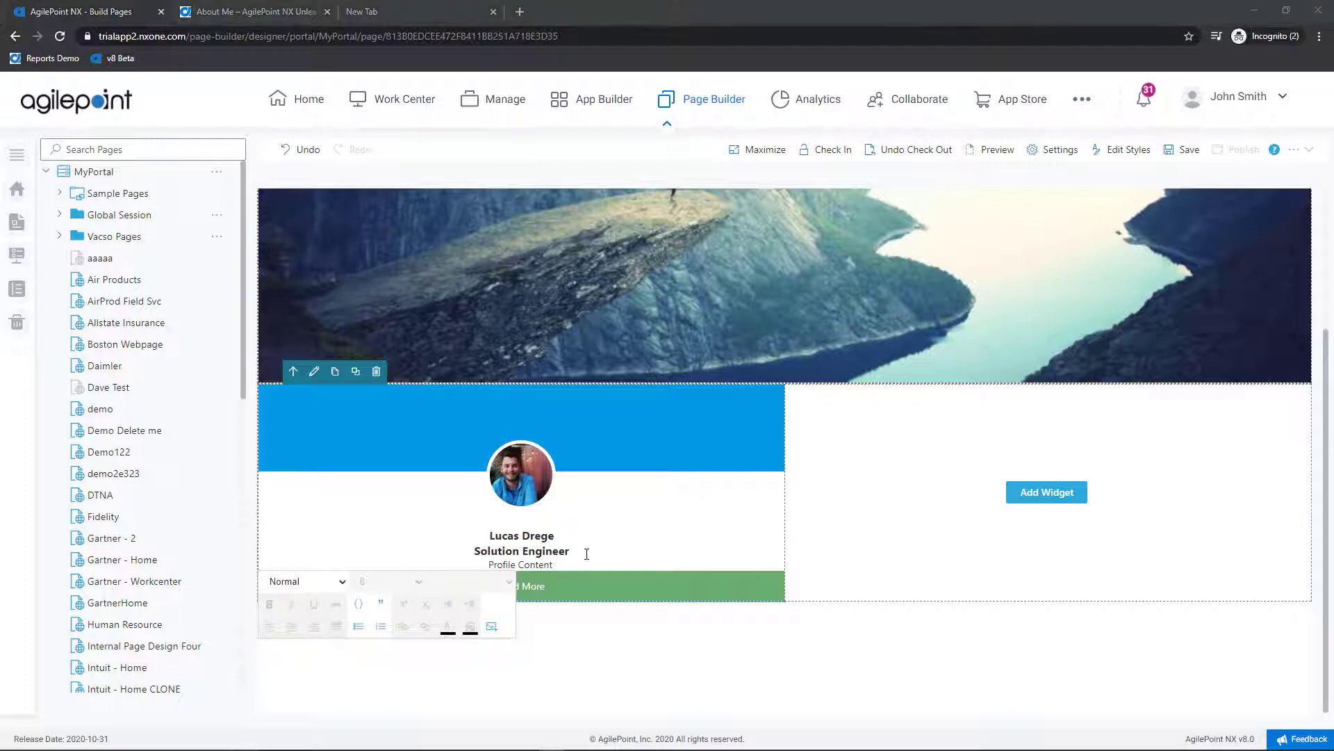
# Step: Replace the card's placeholder content with 'RPA and AgilePoint'
pyautogui.tripleClick(564, 565)
pyautogui.write('A')
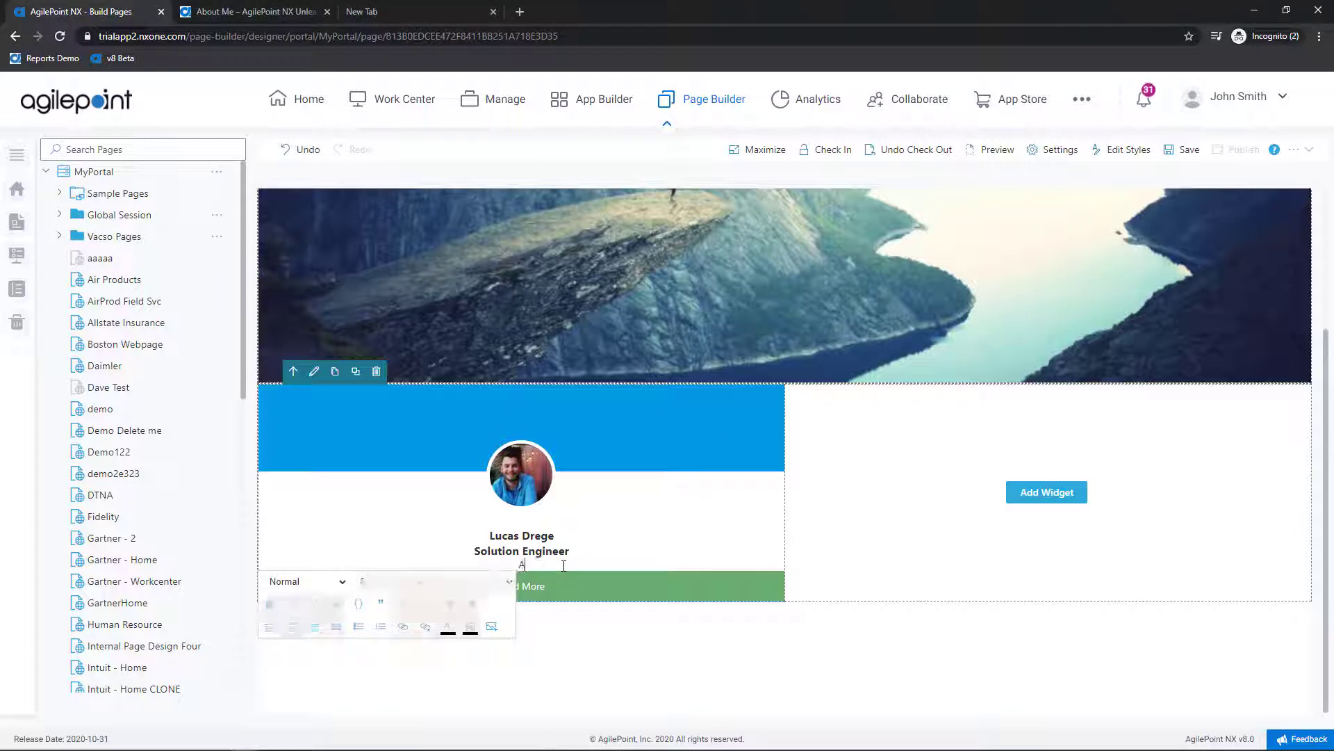
pyautogui.press('BackSpace')
pyautogui.write('RPA and AgilePoint')
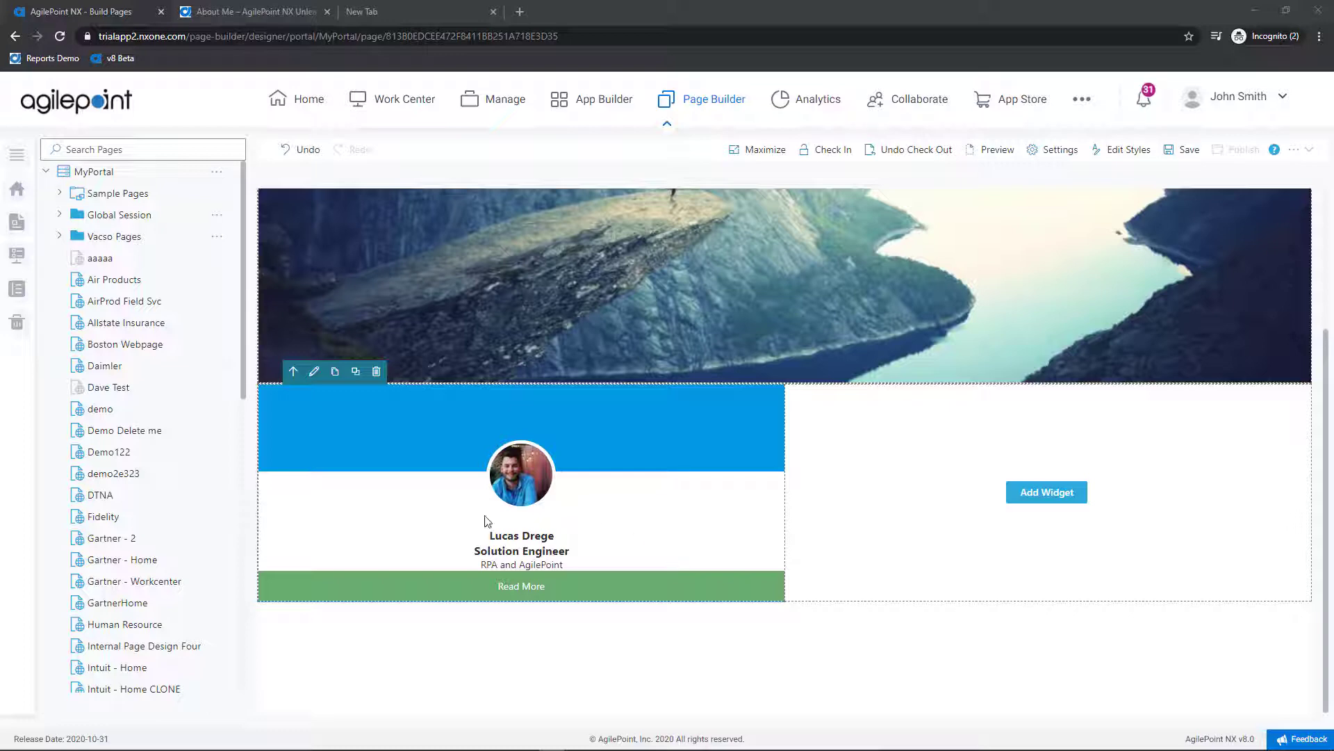
pyautogui.doubleClick(411, 489)
pyautogui.doubleClick(409, 488)
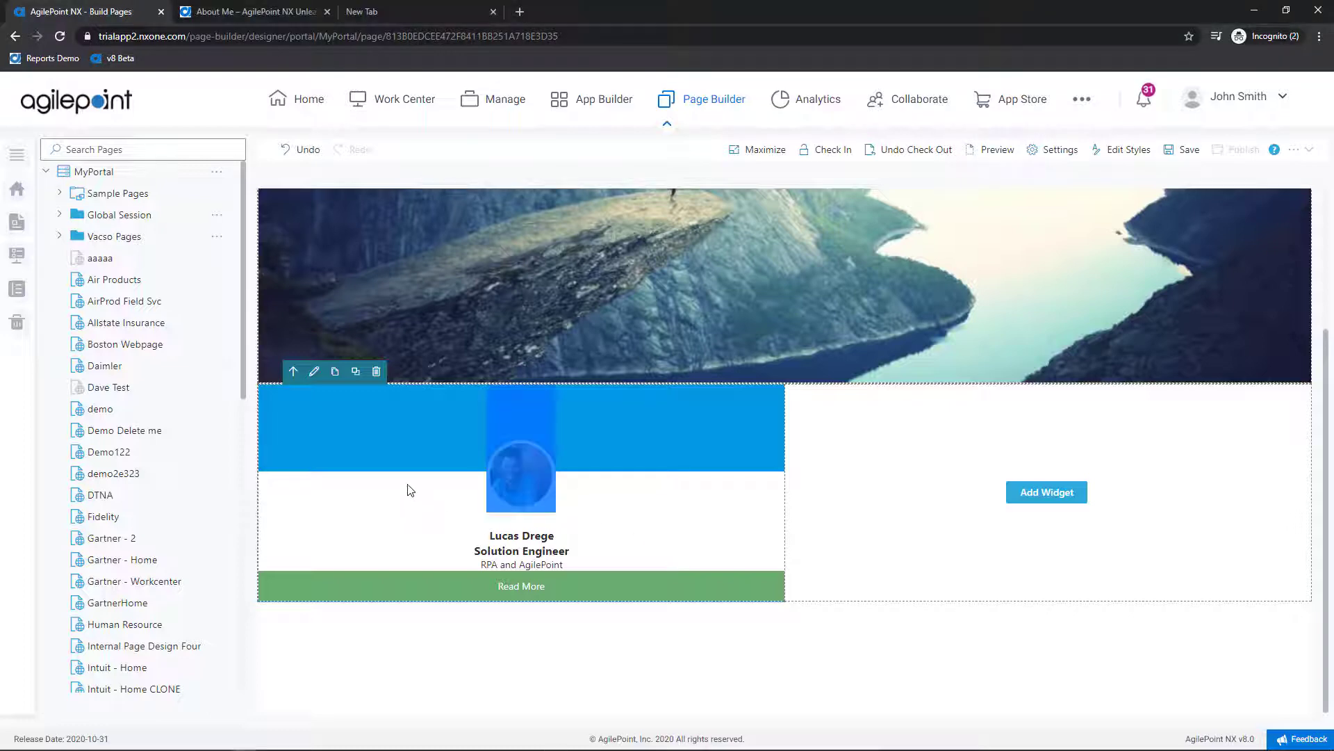
pyautogui.click(410, 490)
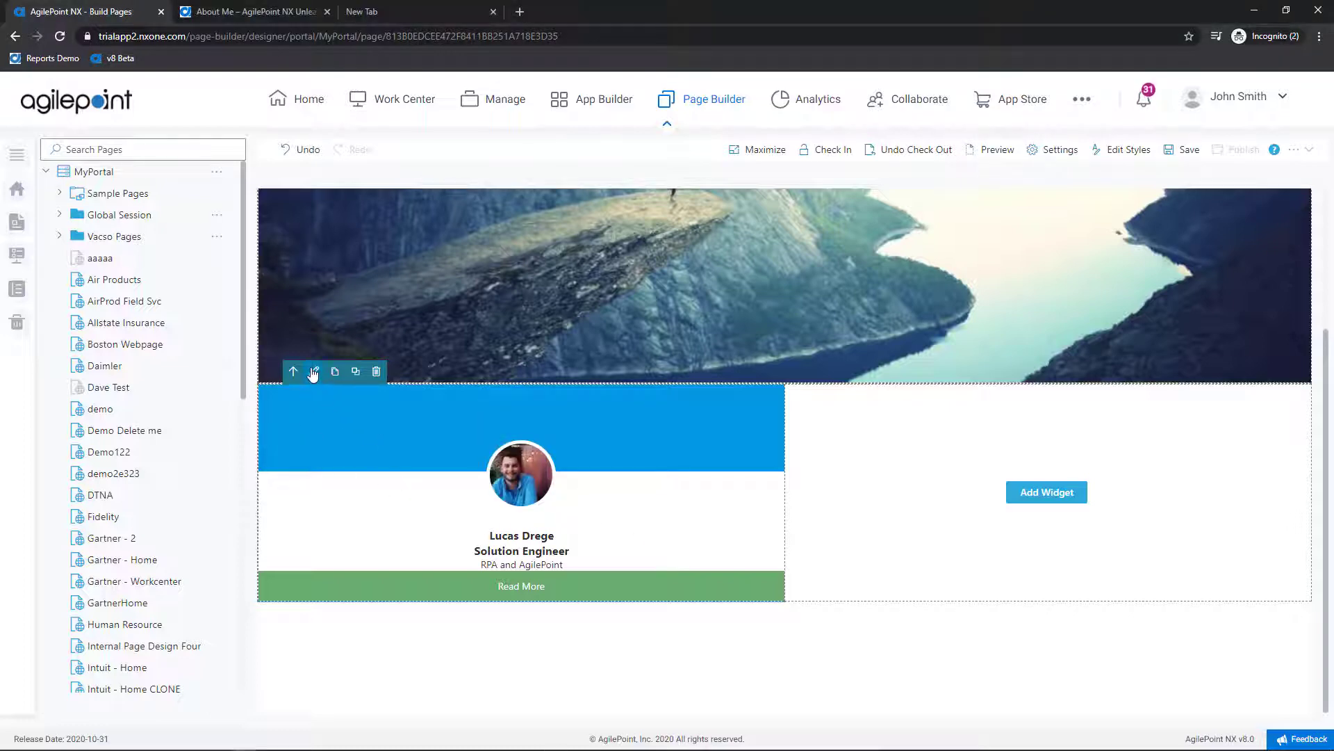
pyautogui.click(314, 372)
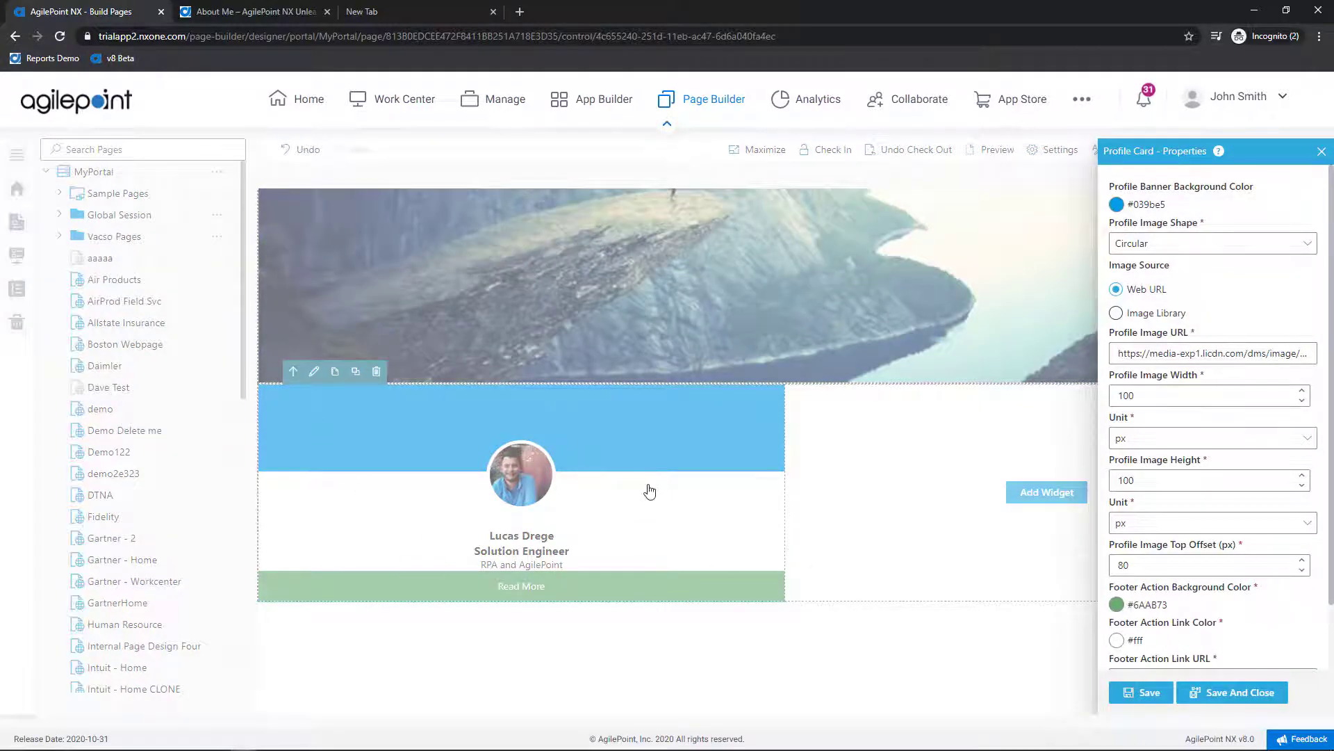
pyautogui.click(1321, 155)
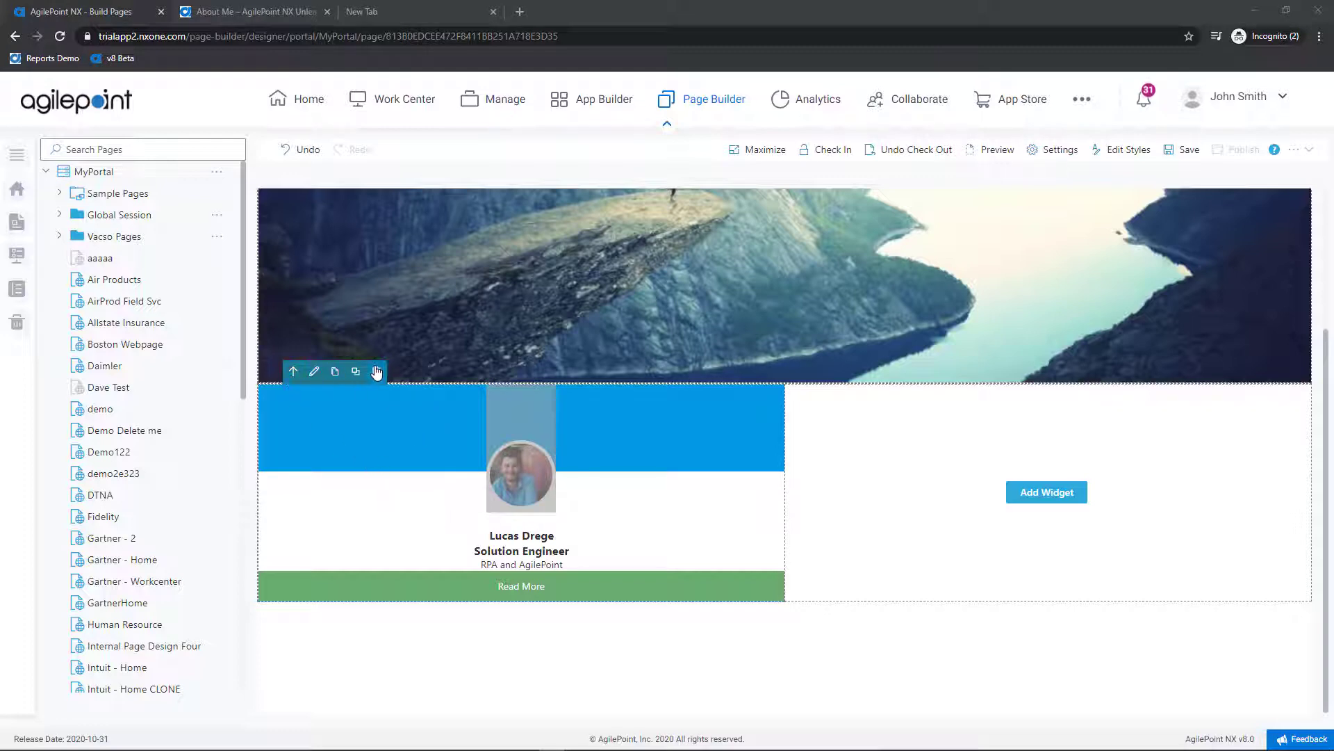
pyautogui.click(322, 390)
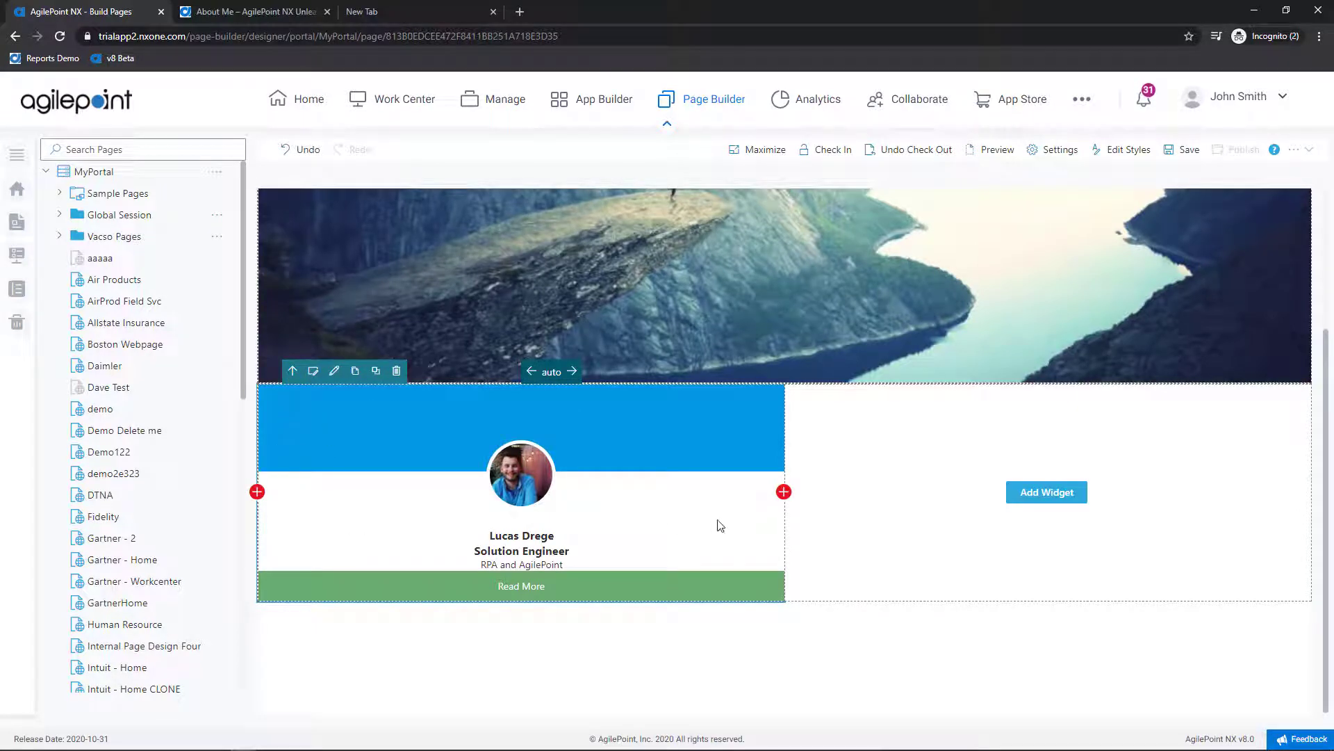
pyautogui.click(334, 374)
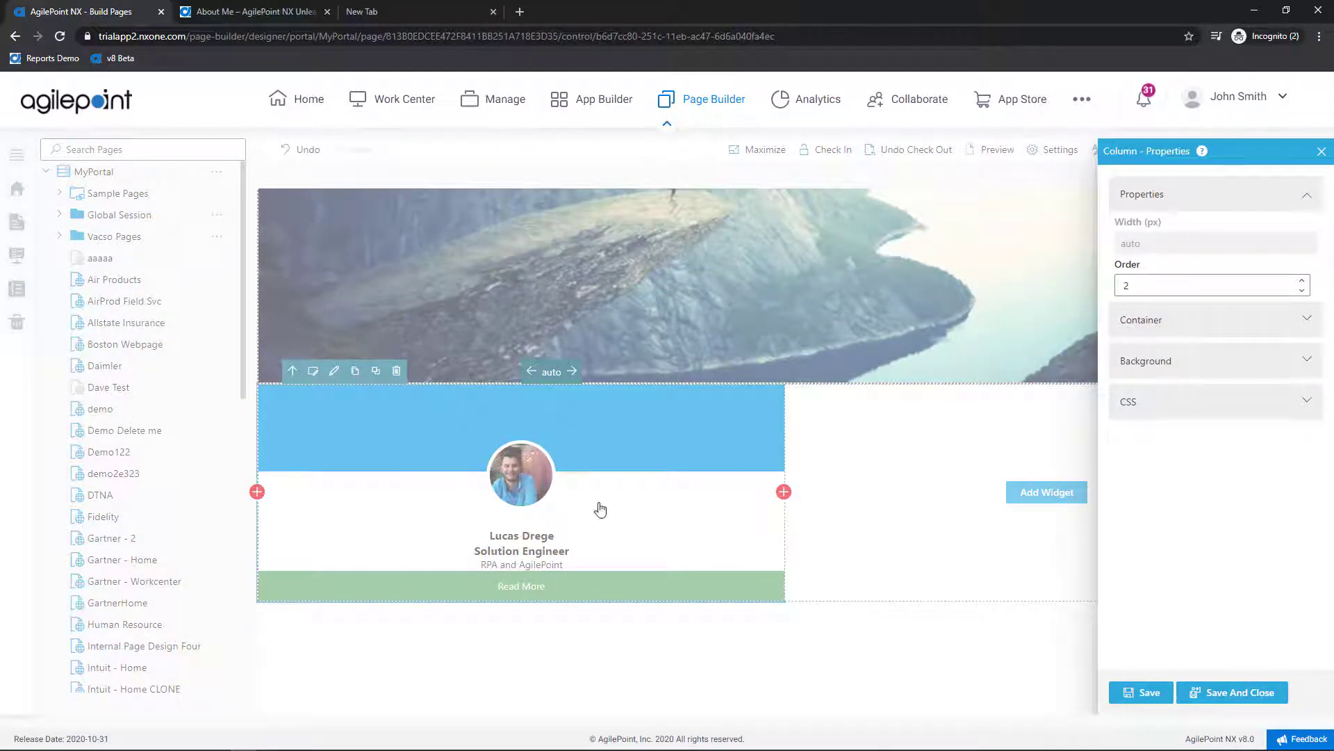
pyautogui.click(1321, 154)
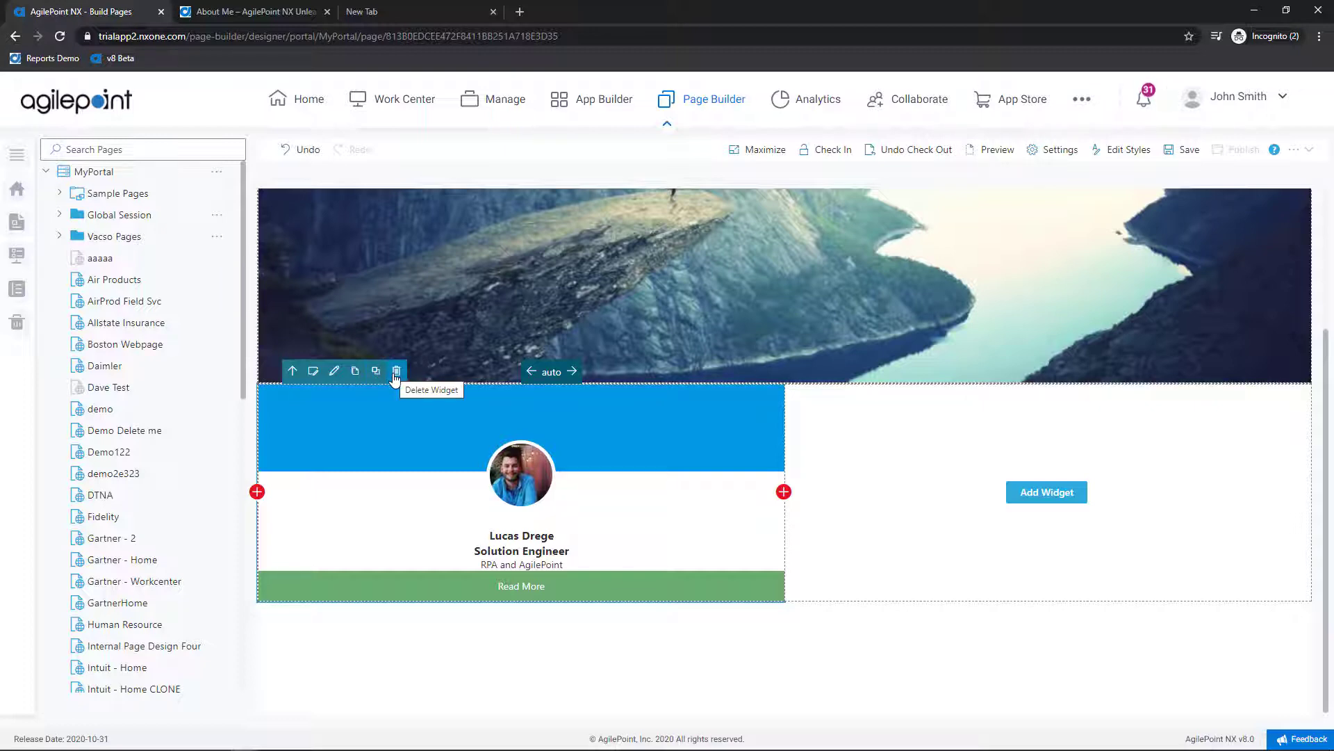
# Step: Add a Rich Text widget to the right column and paste three Lorem ipsum paragraphs into it
pyautogui.click(1045, 491)
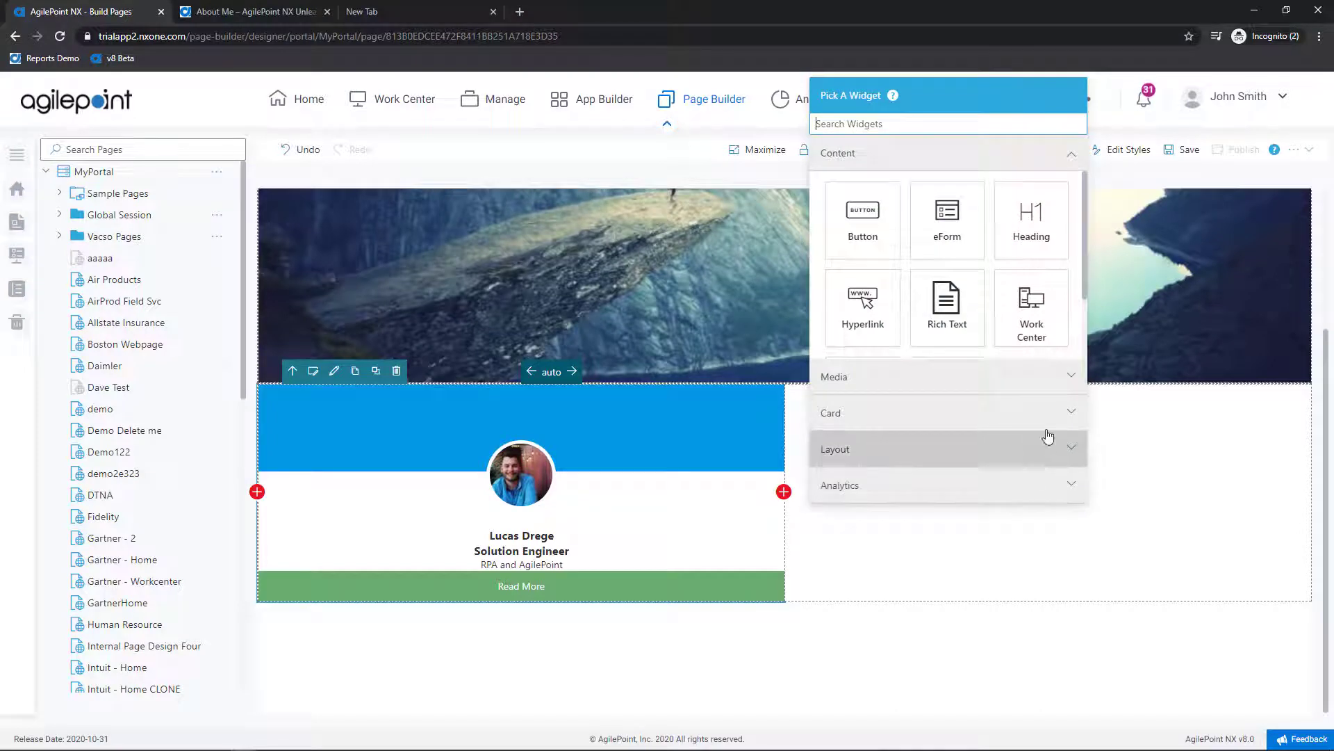
pyautogui.scroll(-2, 1007, 249)
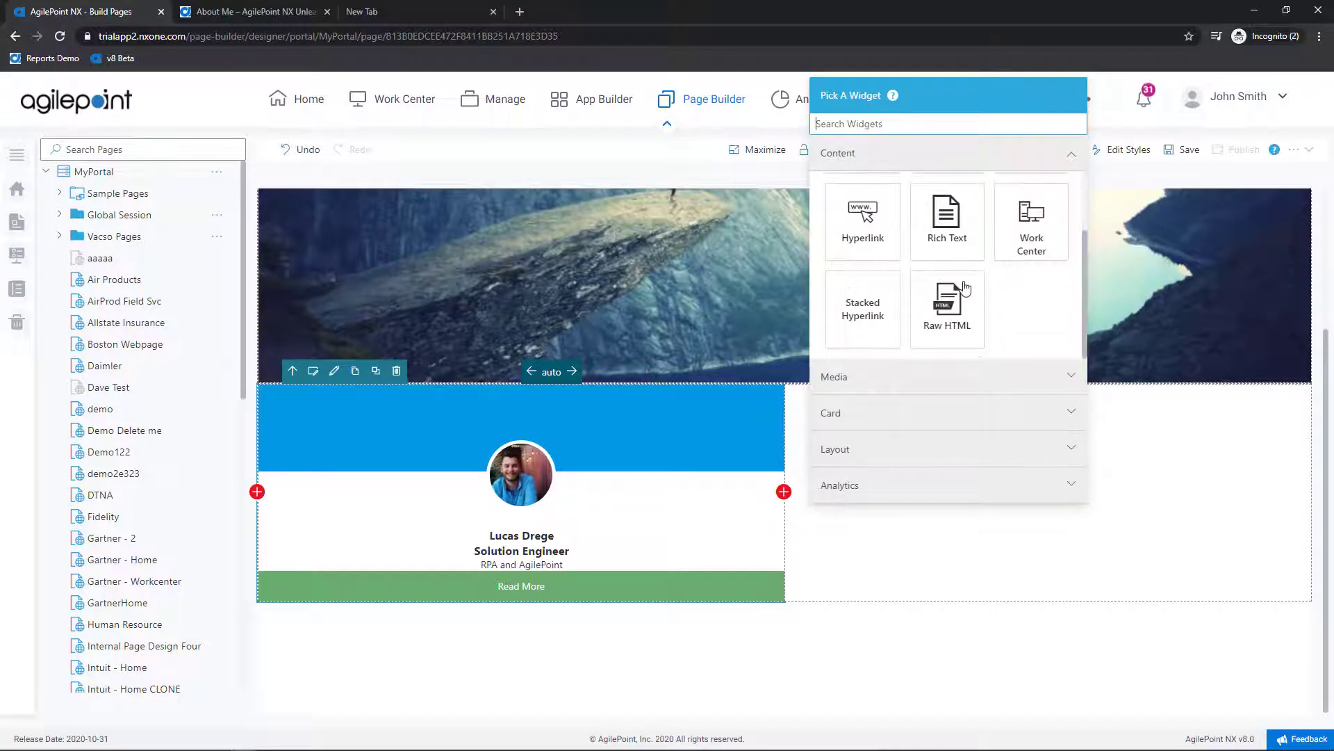
pyautogui.scroll(2, 964, 287)
pyautogui.click(965, 285)
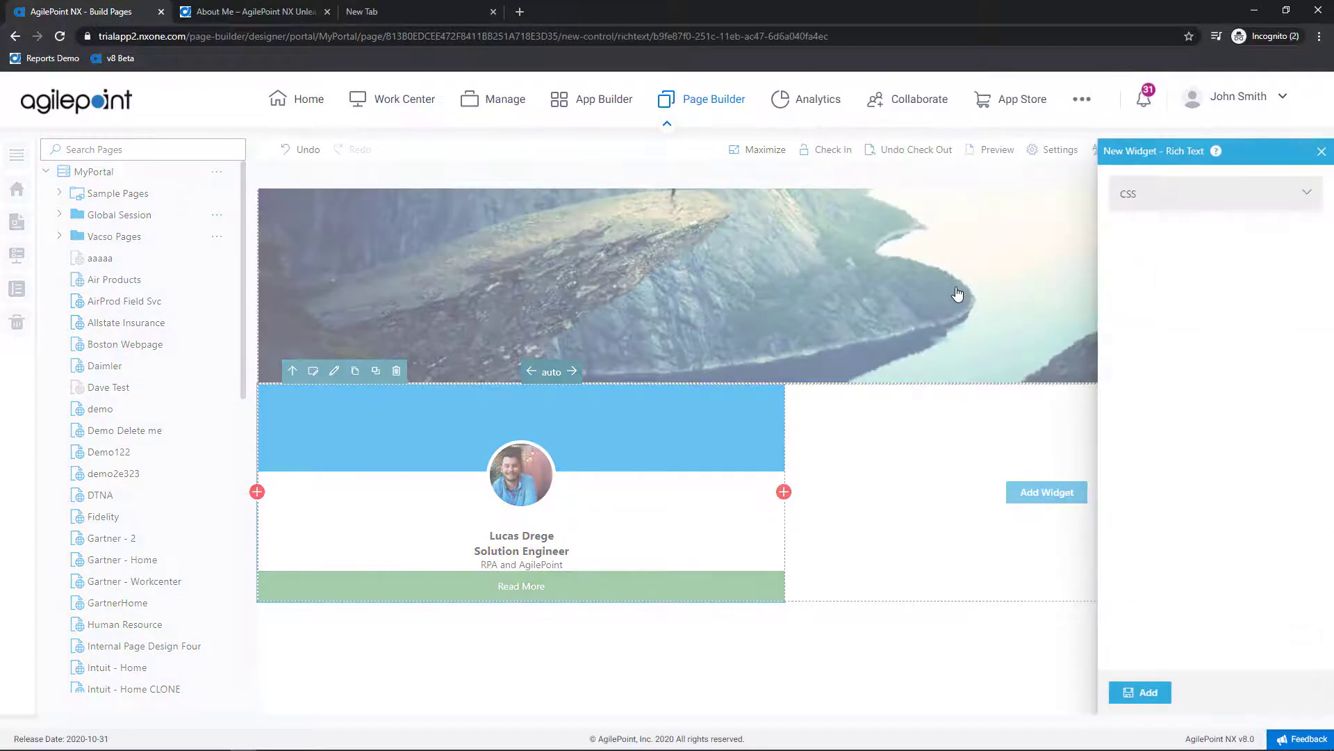
pyautogui.hotkey('alt', 'Tab')
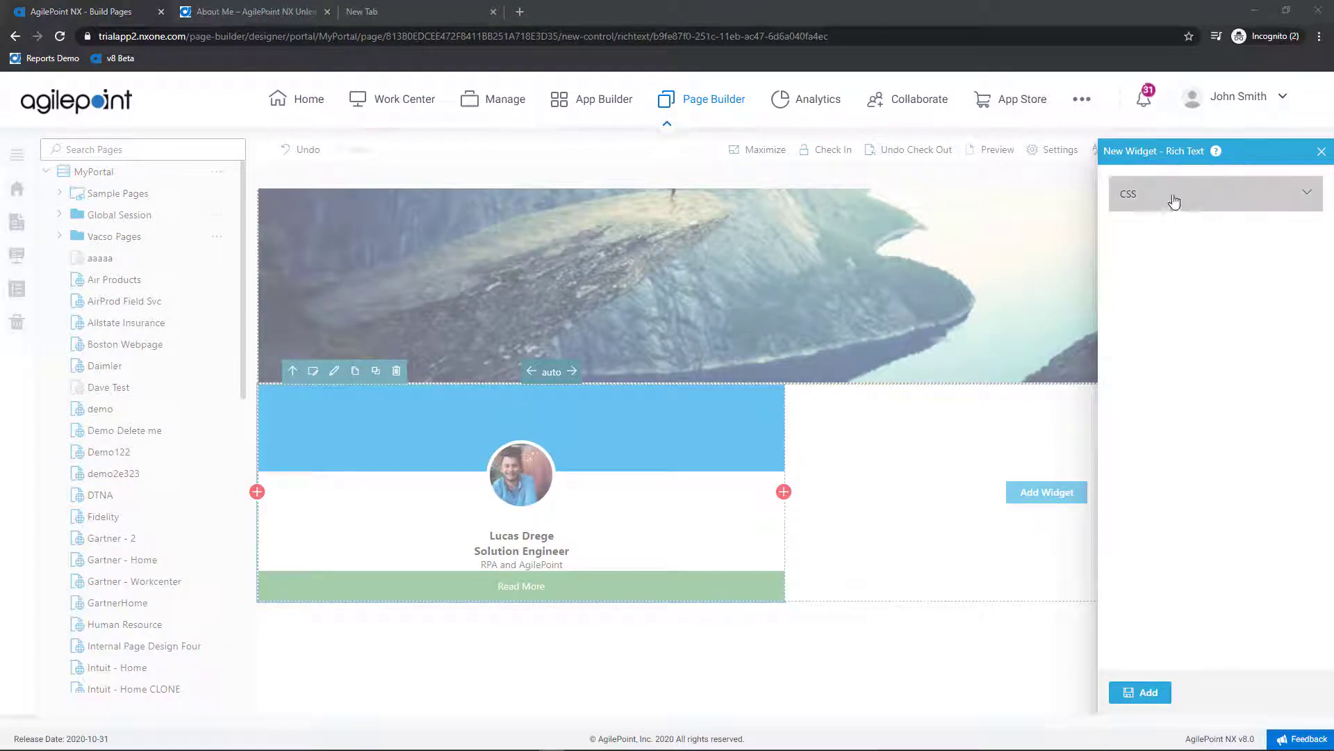
pyautogui.click(1146, 693)
pyautogui.click(892, 428)
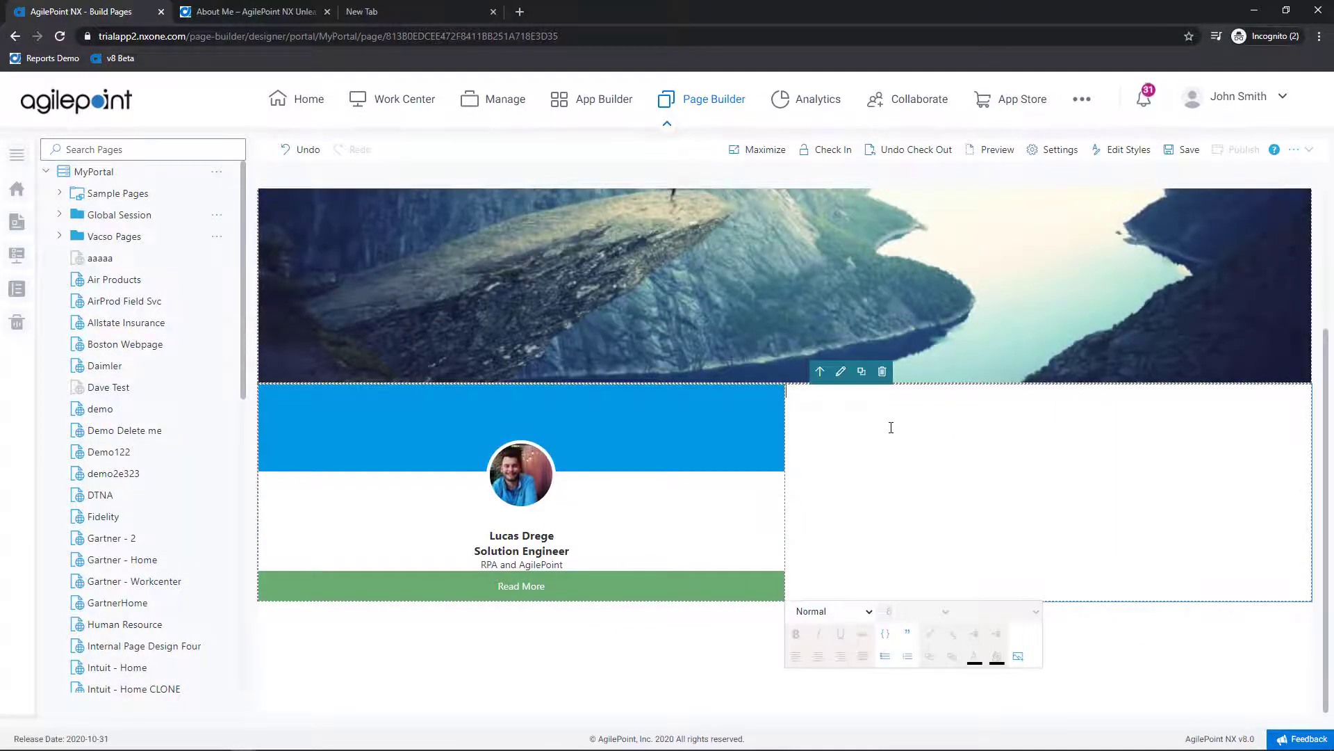
pyautogui.hotkey('ctrl', 'v')
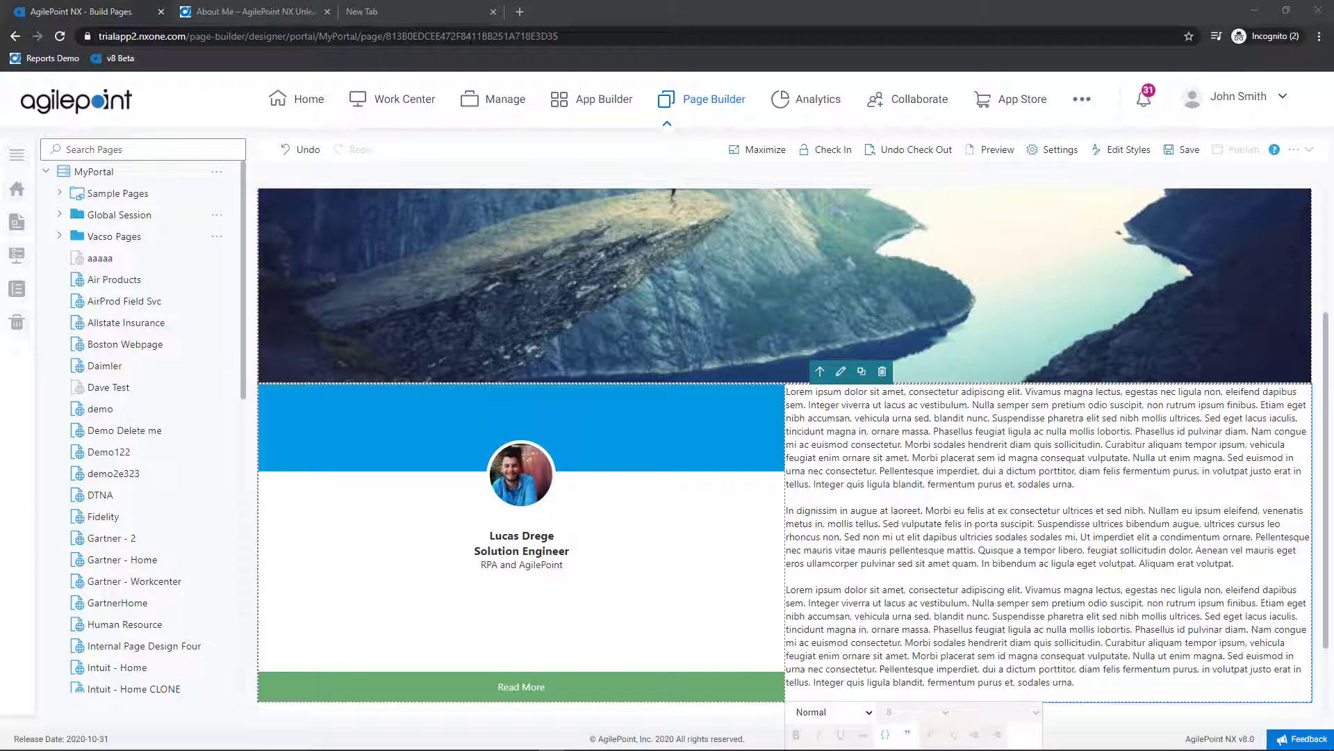
pyautogui.scroll(-1, 1013, 528)
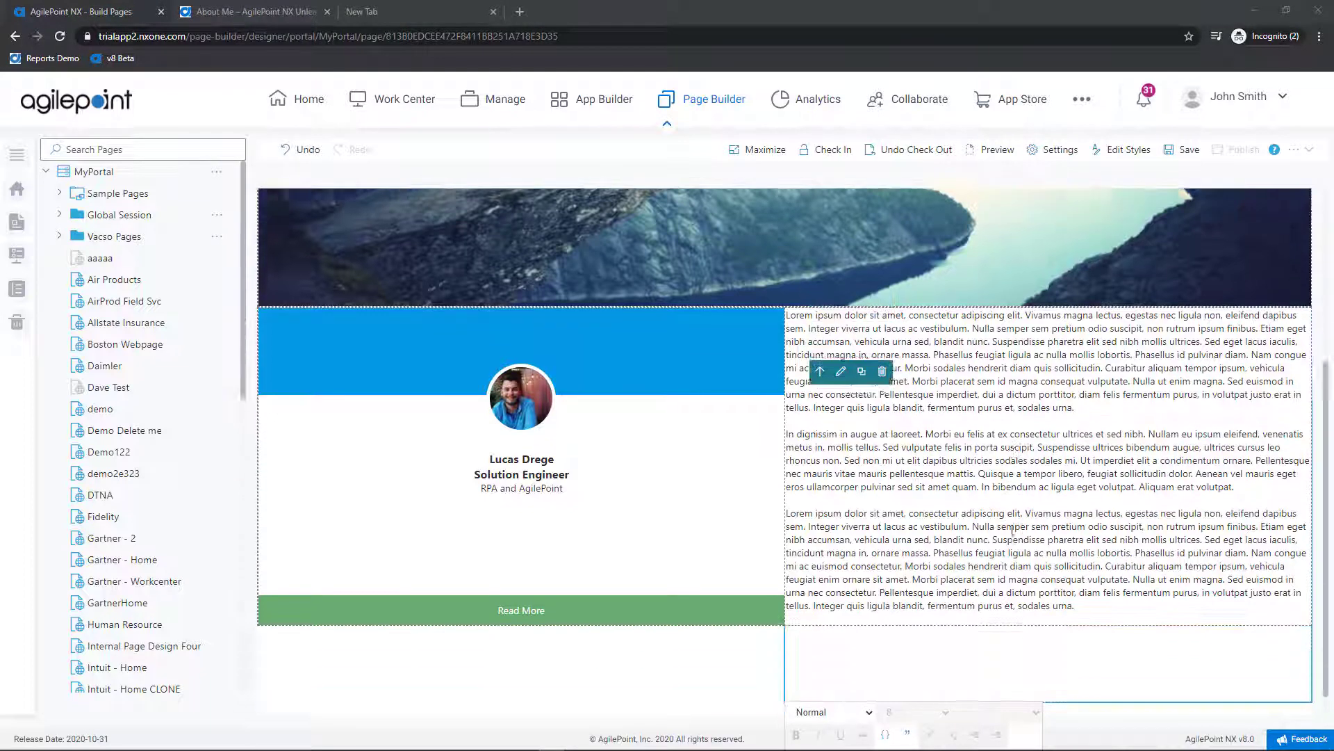
# Step: Insert a new row below the card row holding a heading widget with a pasted blue background colour
pyautogui.click(610, 596)
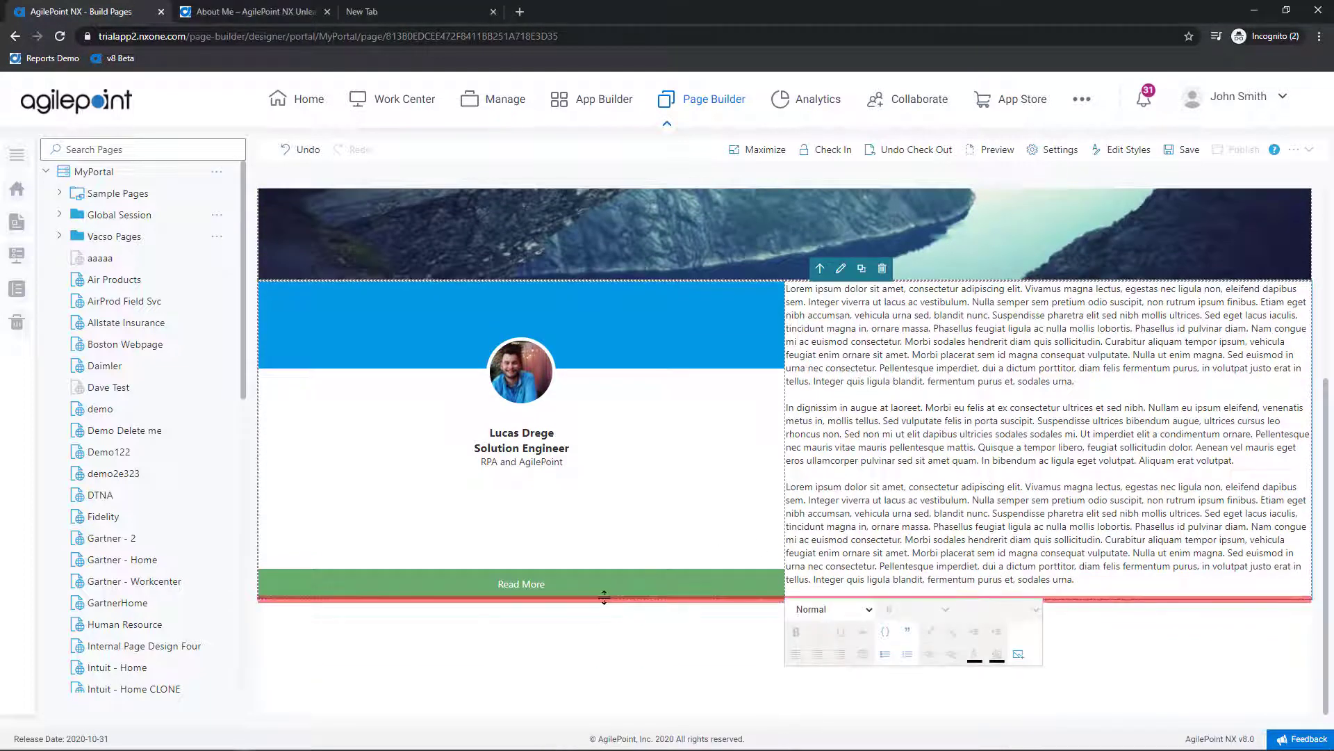
pyautogui.click(256, 599)
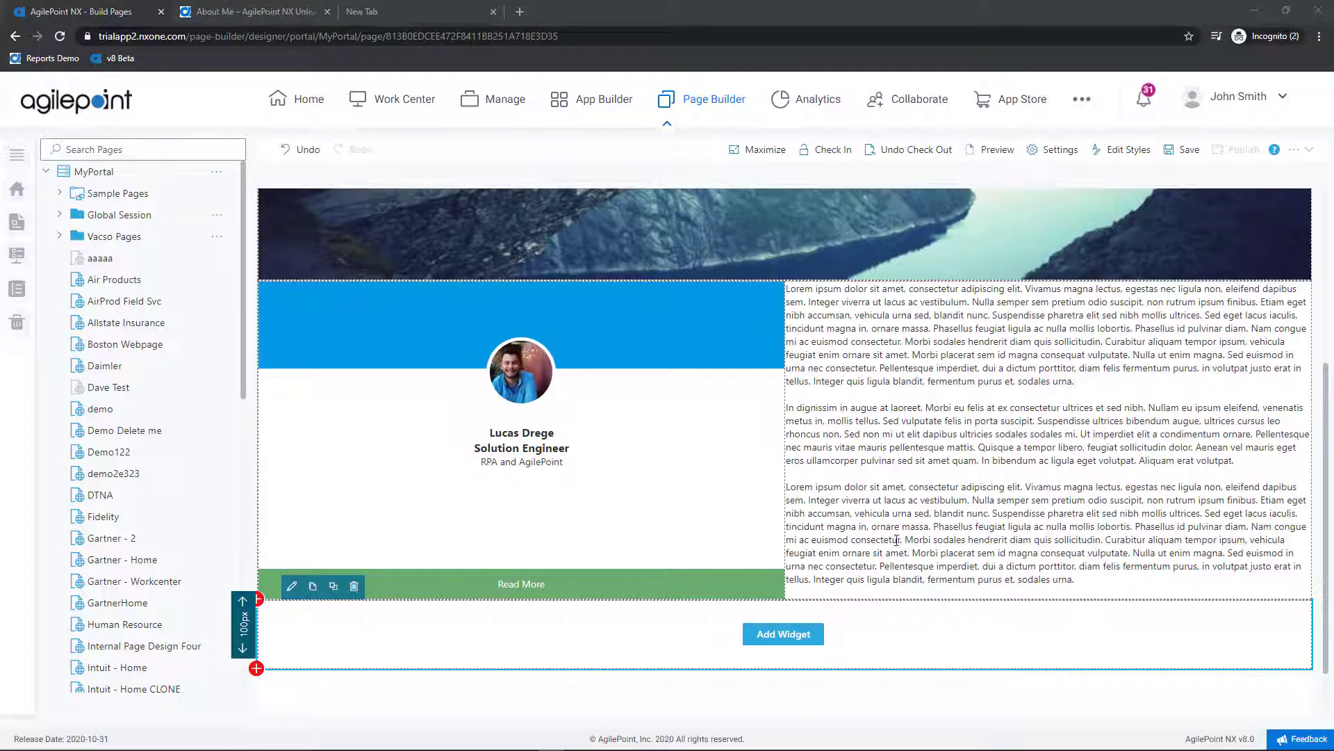
pyautogui.click(804, 633)
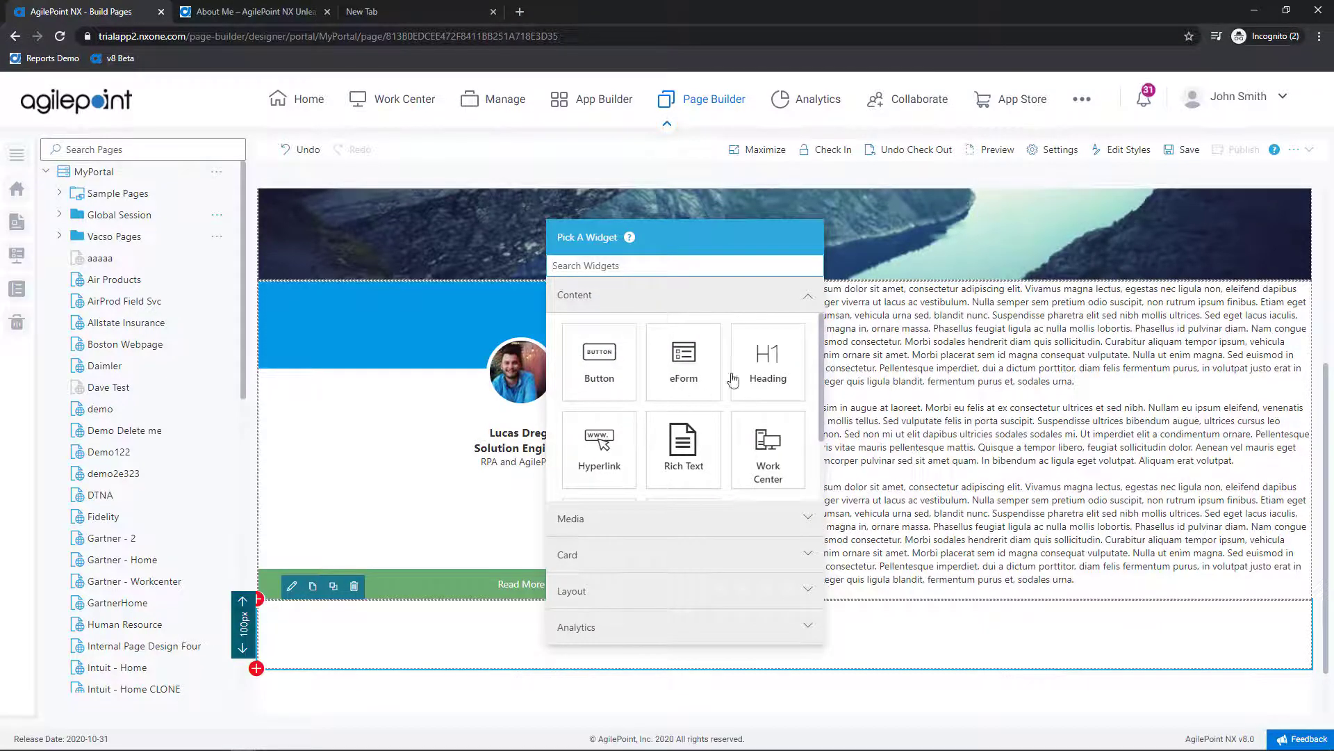
pyautogui.click(754, 375)
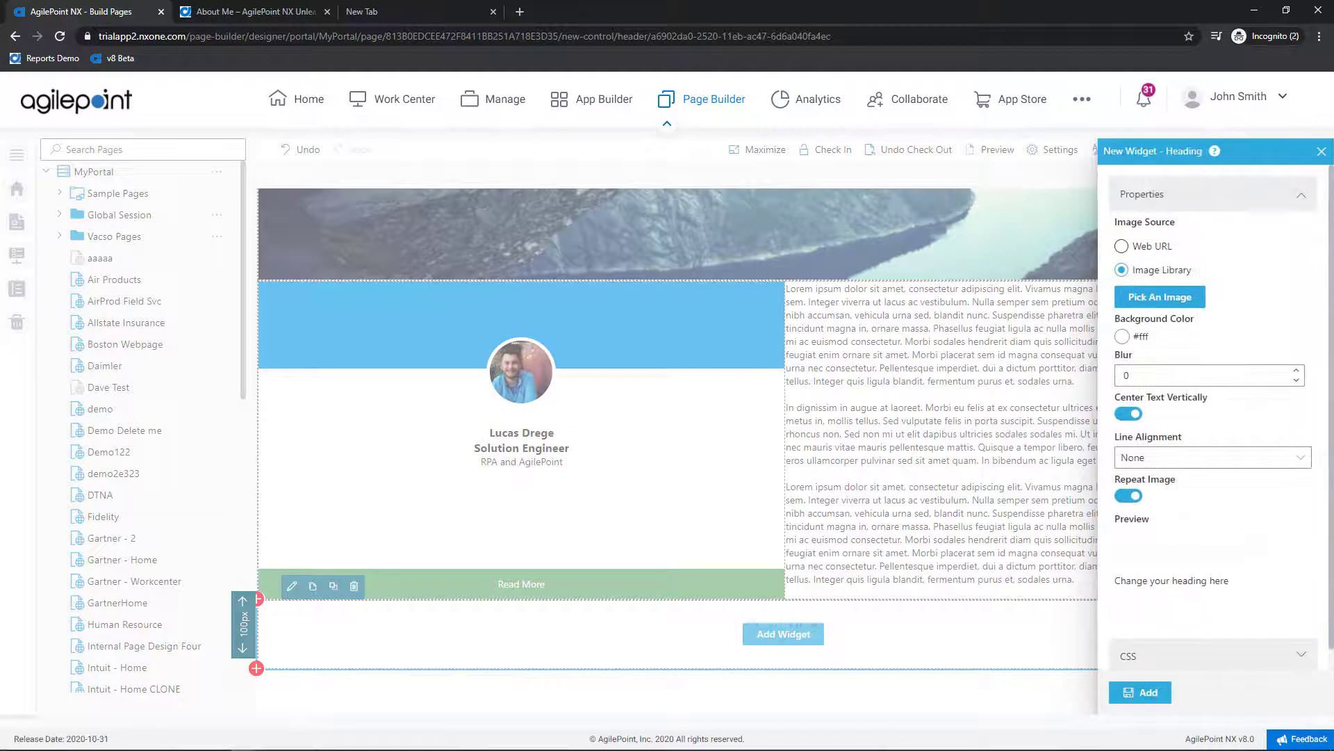
pyautogui.click(1121, 337)
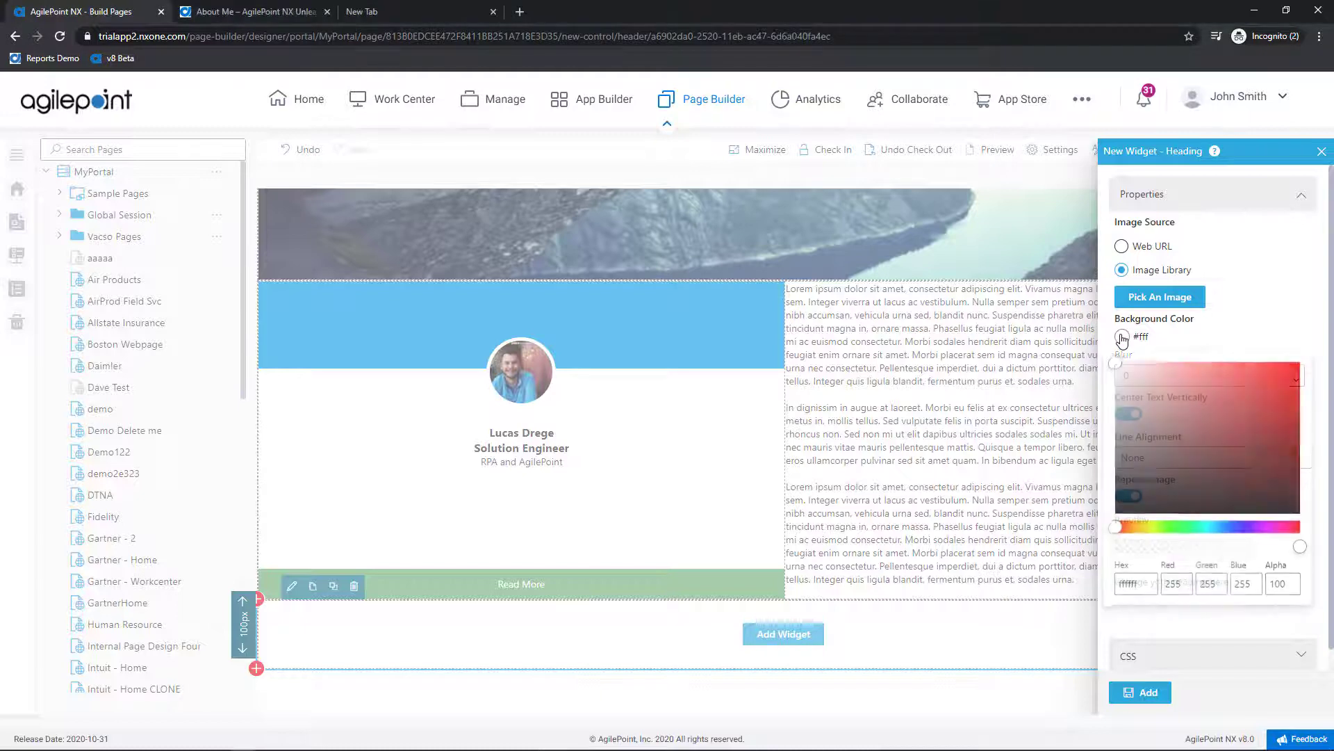
pyautogui.doubleClick(1143, 577)
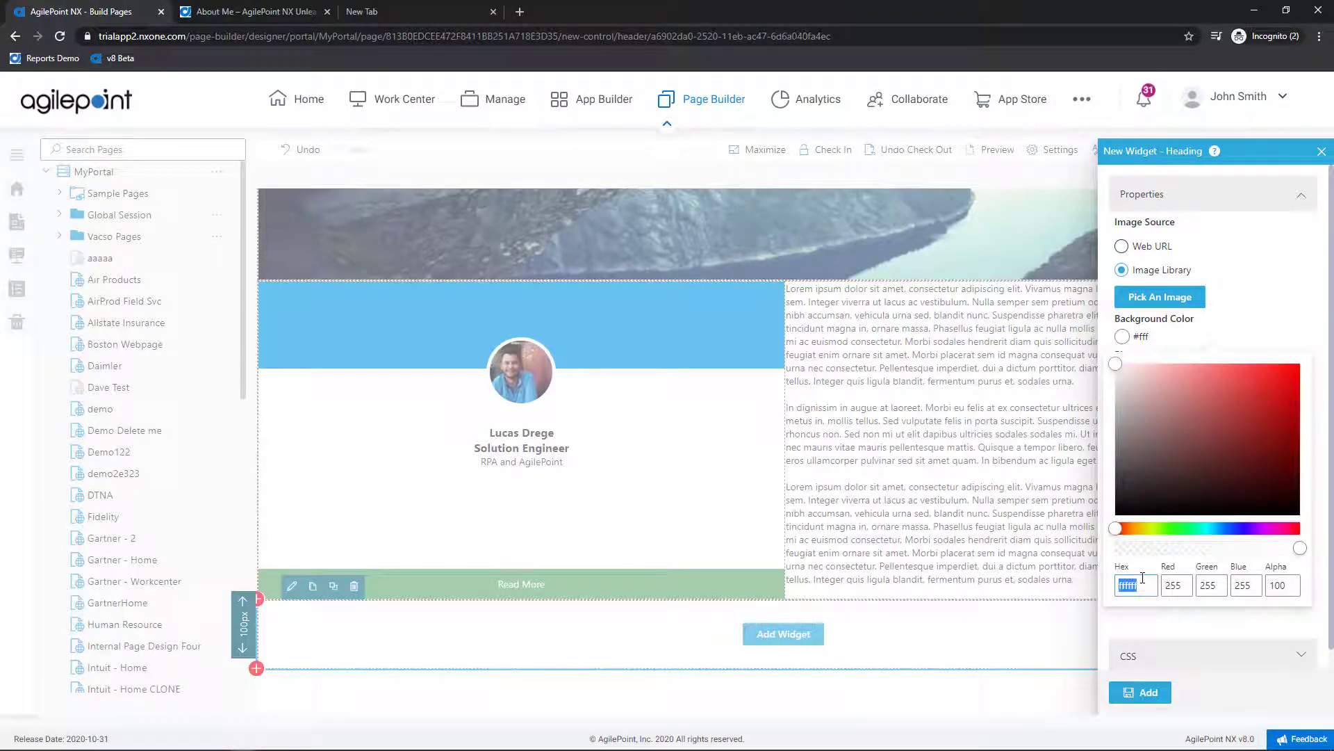
pyautogui.write('0096ea')
pyautogui.click(1163, 700)
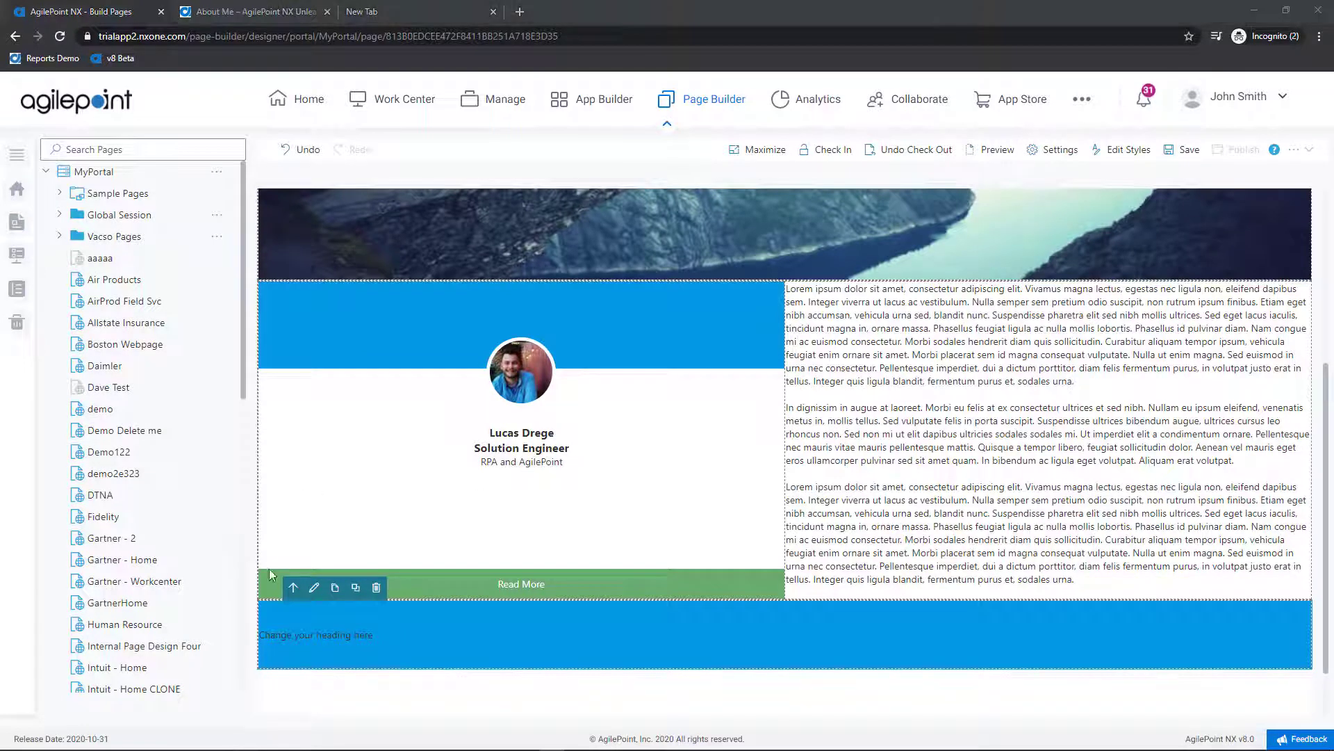
# Step: Make the heading read 'Demo Cards', centred, in Header 1 style with white text
pyautogui.doubleClick(328, 635)
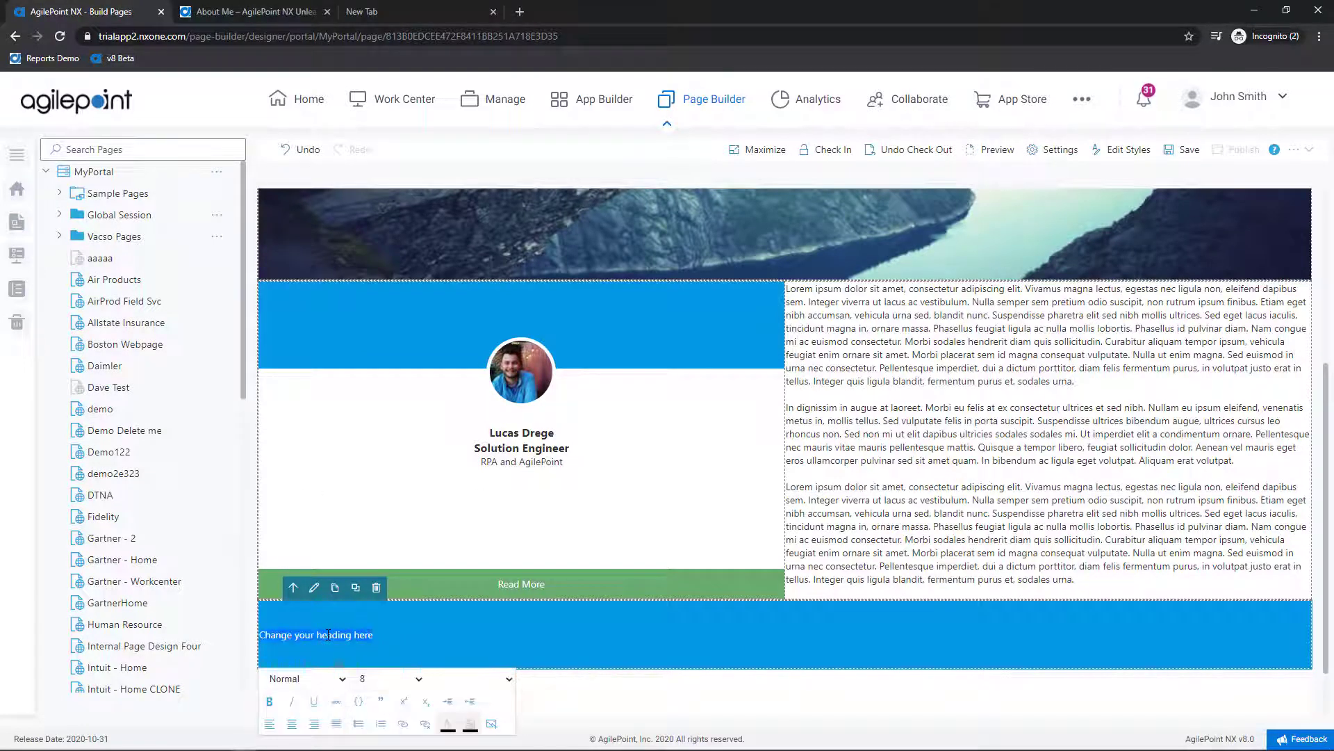
pyautogui.write('Demo Cards')
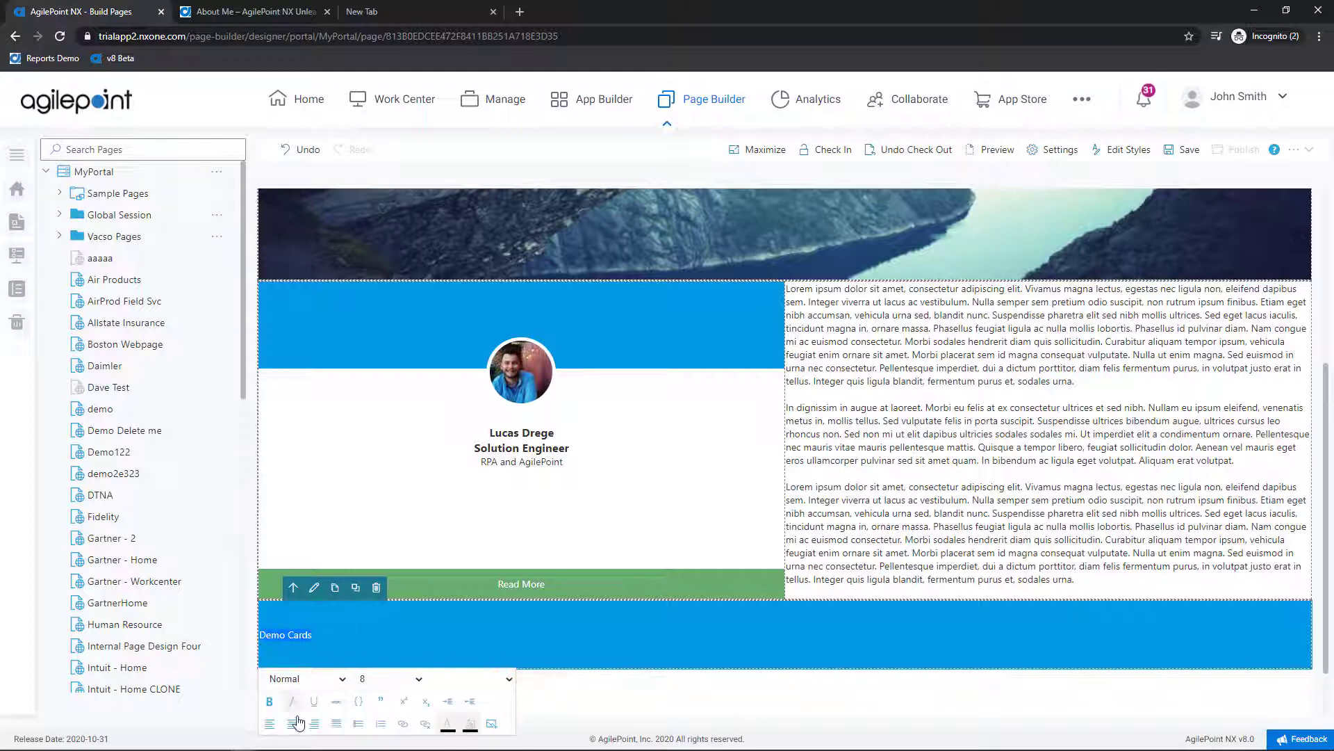
pyautogui.click(292, 723)
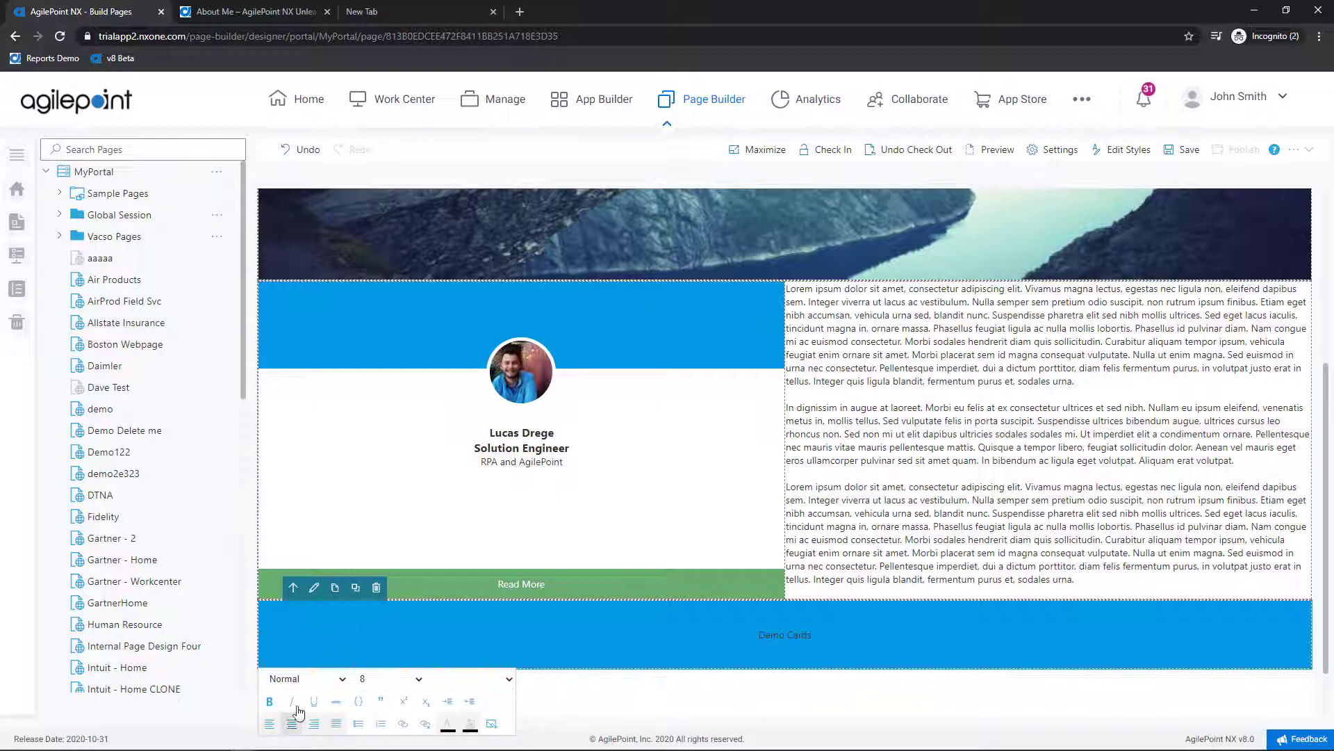
pyautogui.click(342, 684)
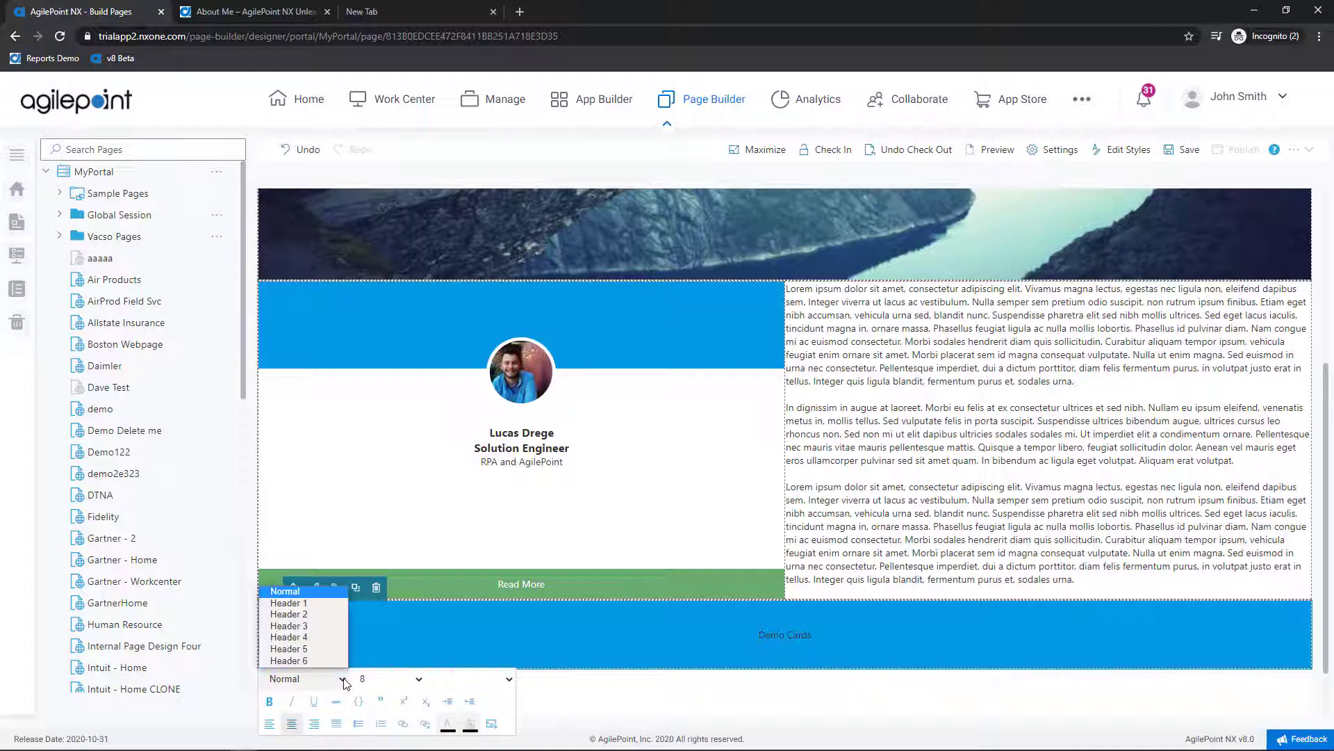
pyautogui.click(321, 604)
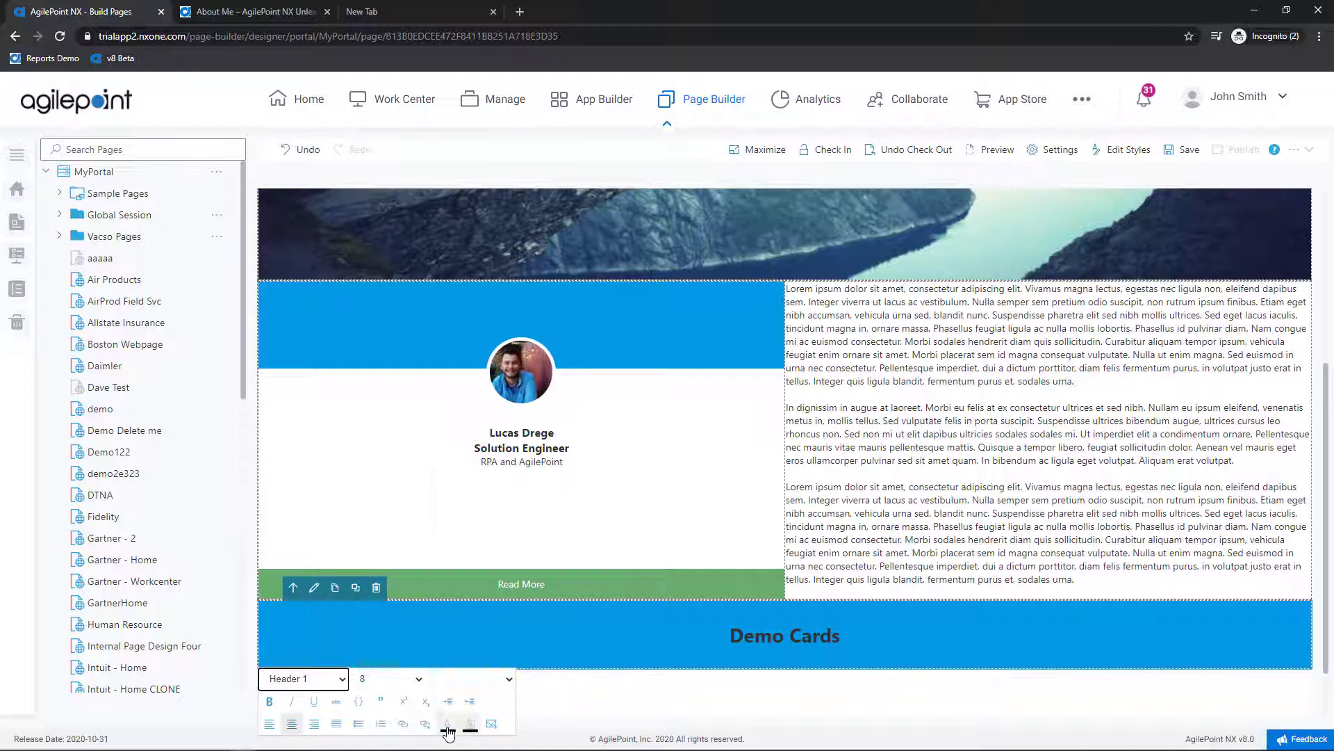
pyautogui.click(447, 726)
pyautogui.click(458, 544)
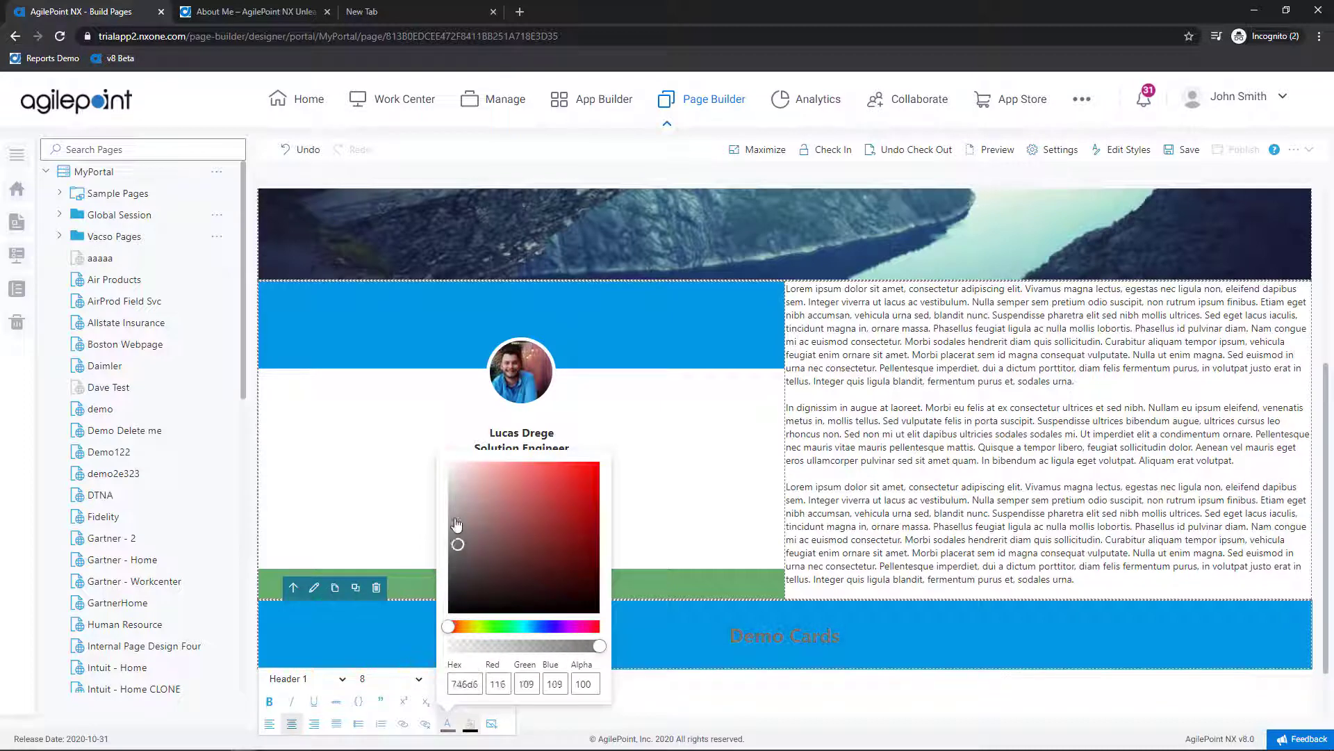
pyautogui.moveTo(457, 525); pyautogui.dragTo(435, 458)
pyautogui.click(436, 451)
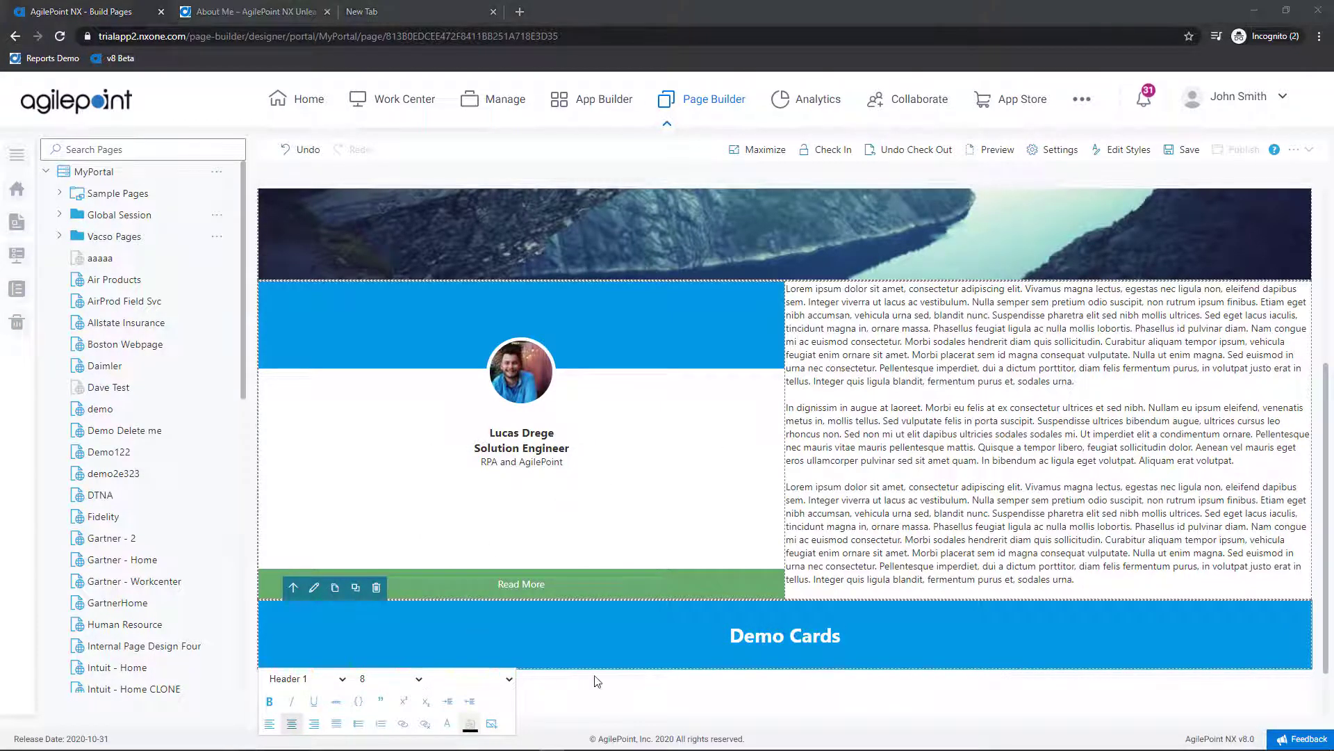
pyautogui.click(269, 663)
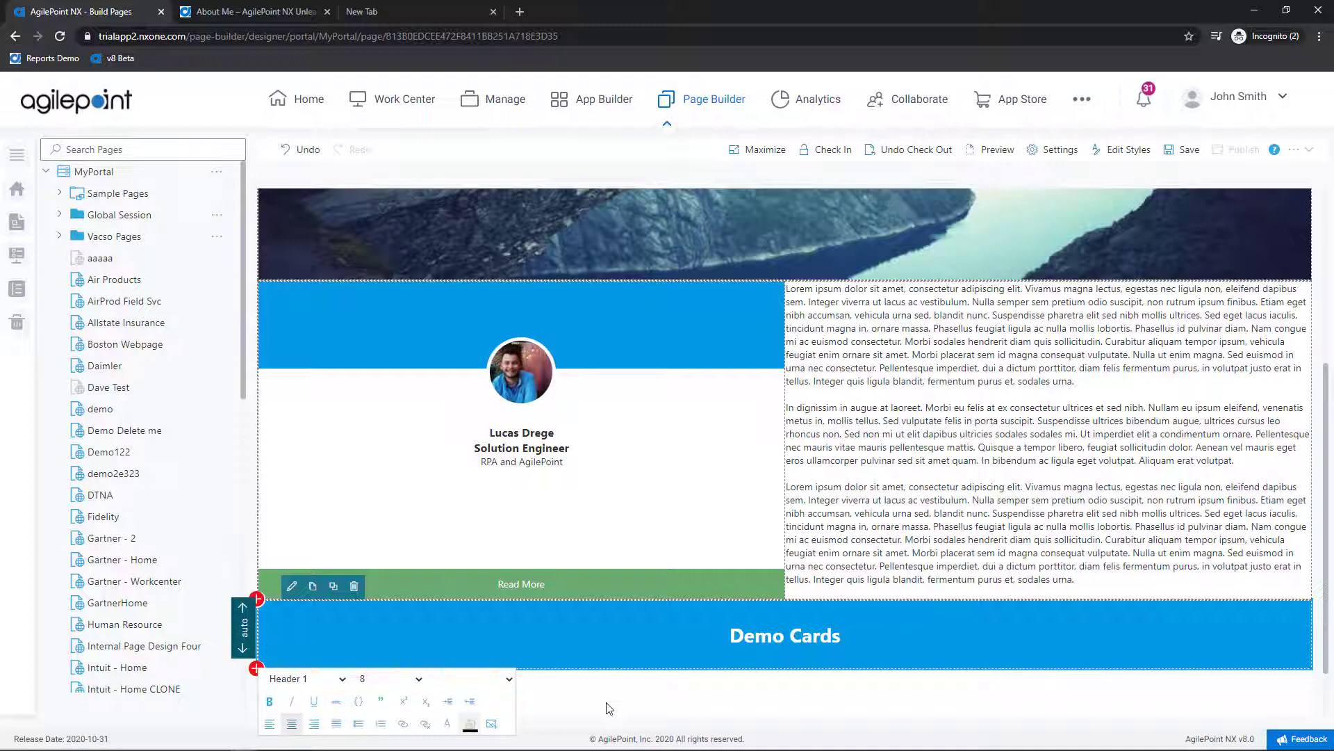
# Step: Insert a section below Demo Cards, split it into four columns, and bring up column one's widget choices
pyautogui.click(257, 668)
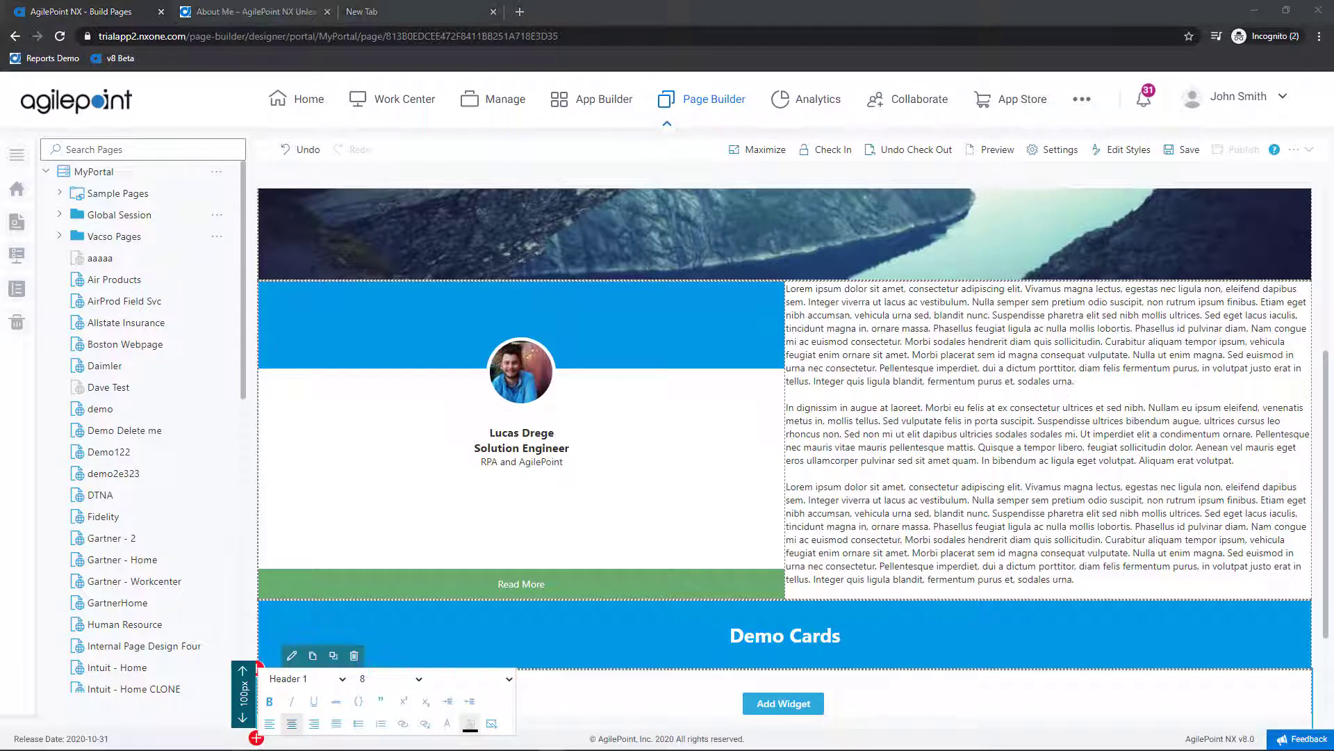
pyautogui.scroll(-2, 602, 457)
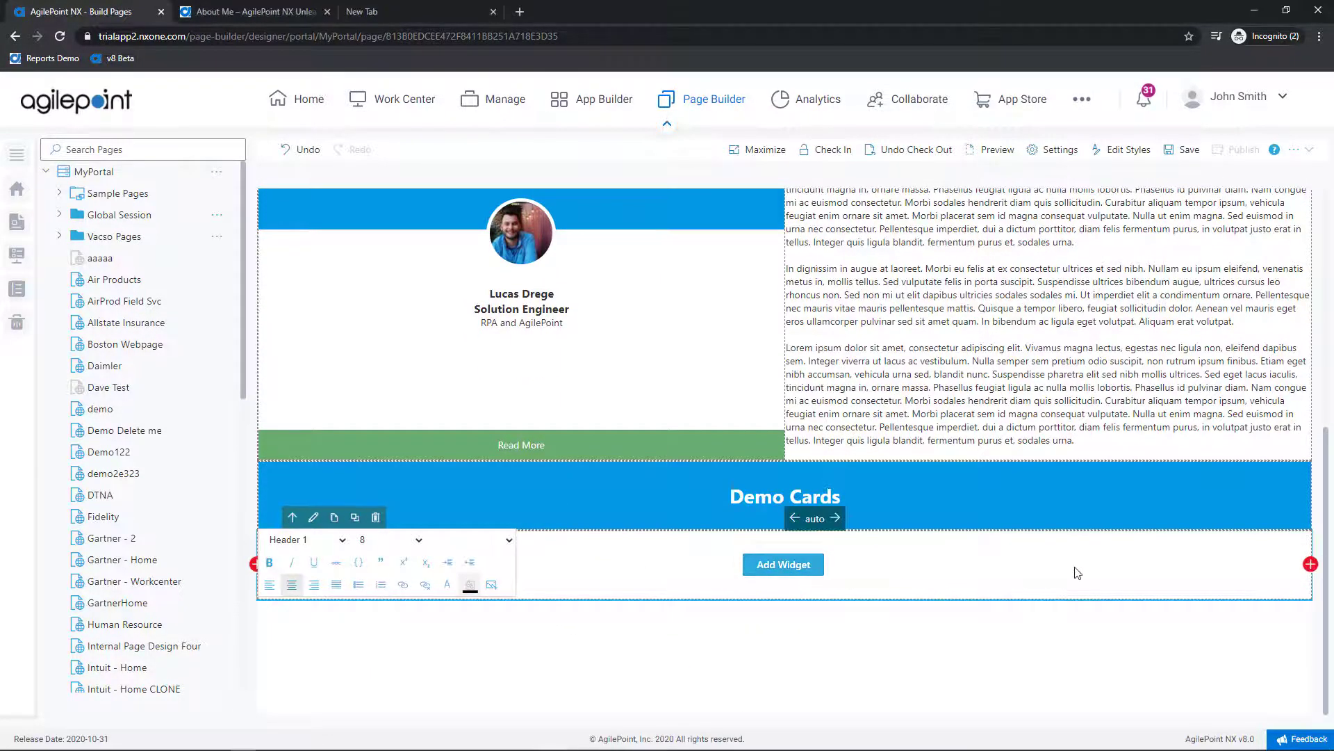
pyautogui.click(1309, 565)
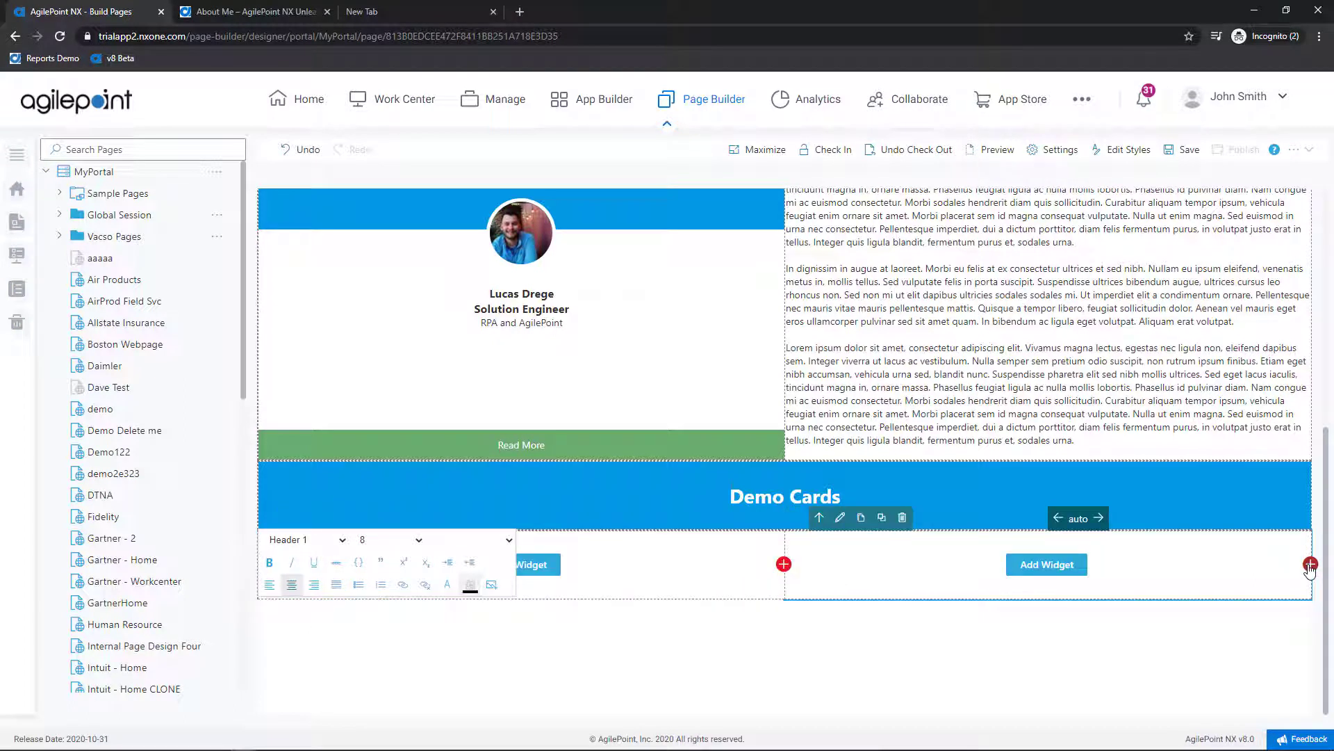
pyautogui.click(1311, 566)
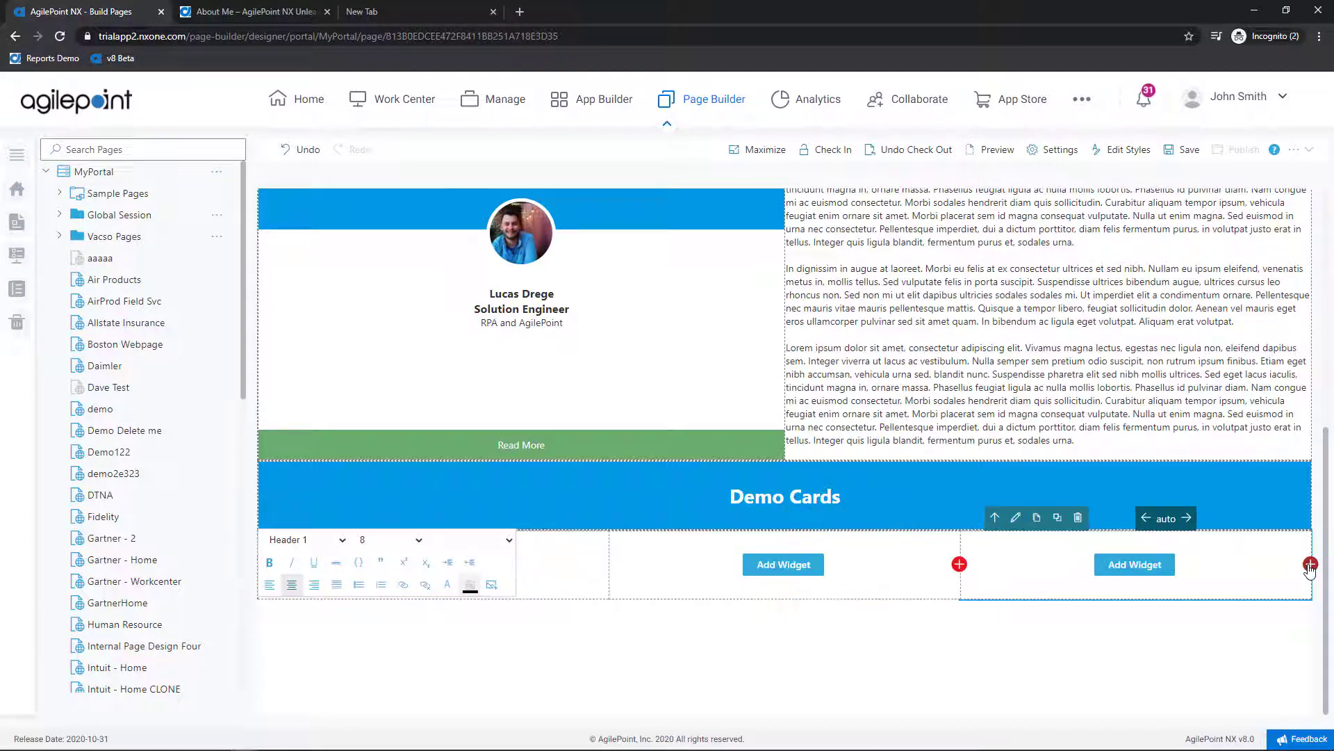
pyautogui.click(1310, 565)
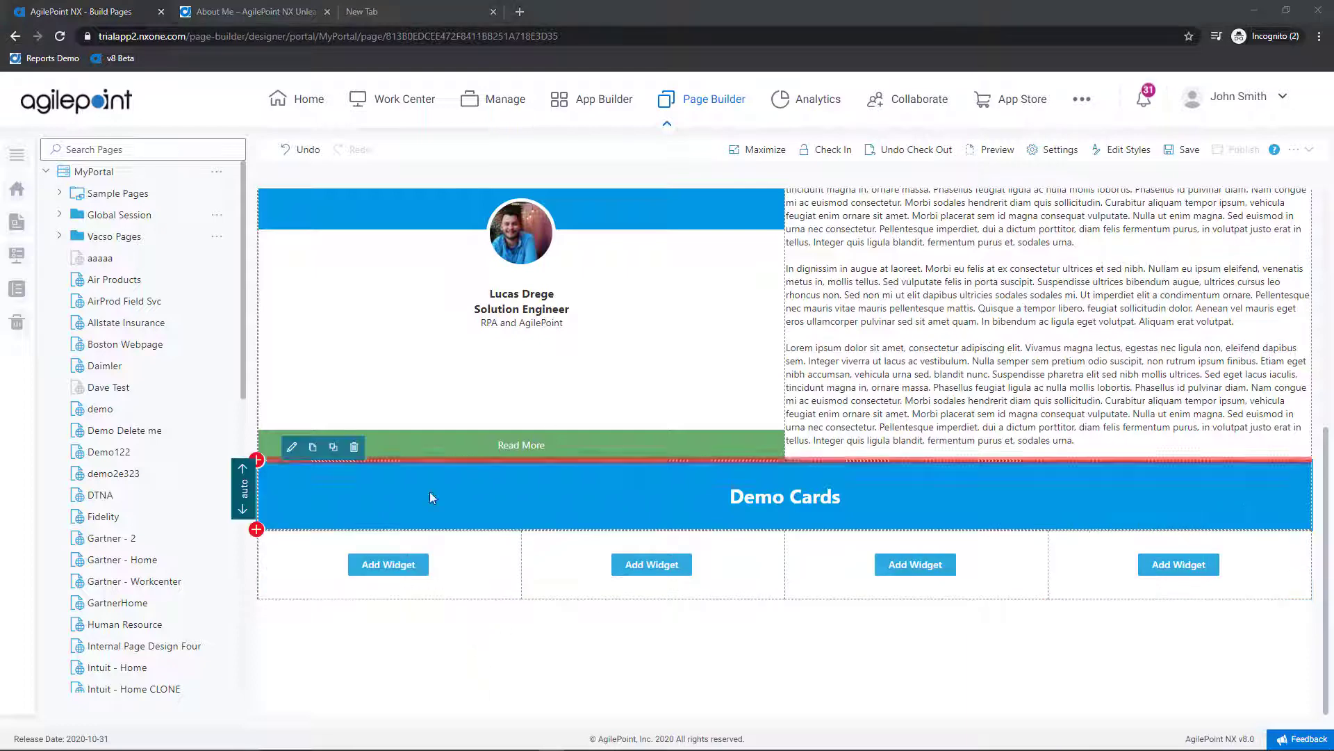
pyautogui.click(389, 565)
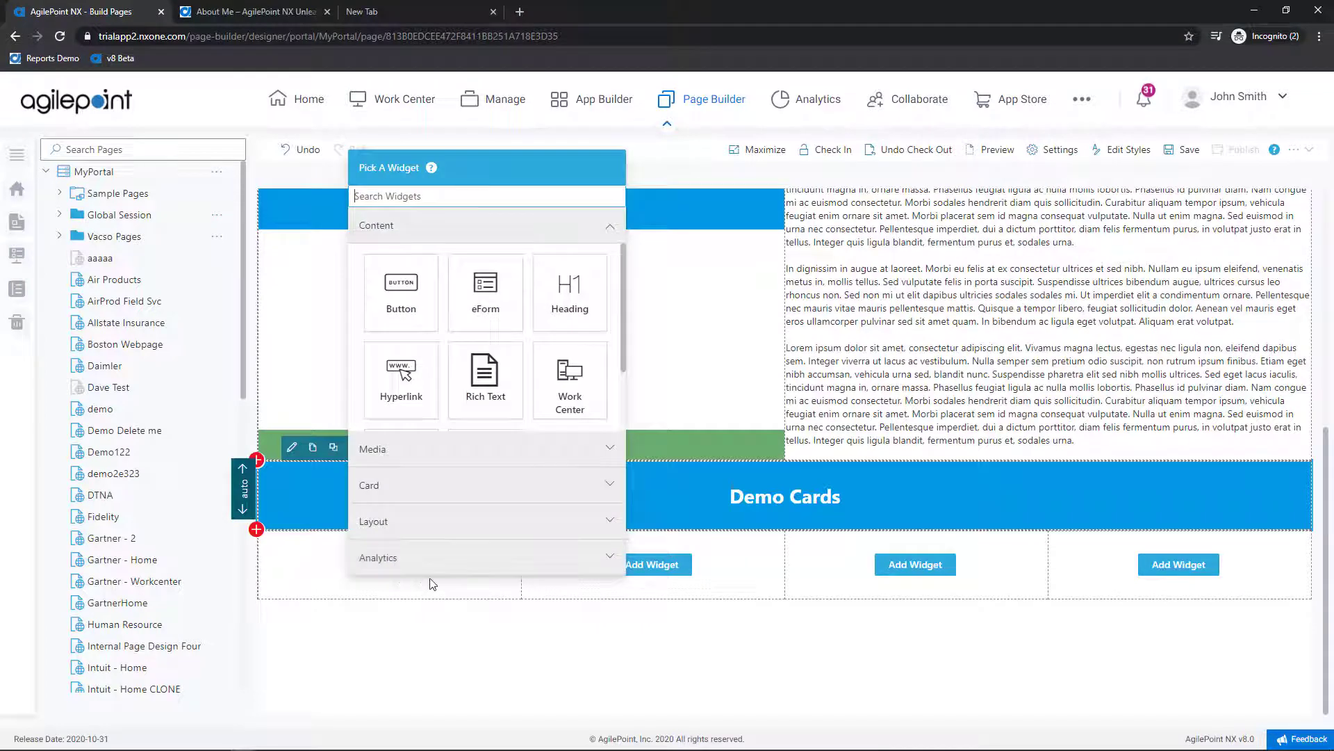
# Step: Add an Image Card to the first column using the lights.jpg aurora web URL, with hyperlink left off
pyautogui.click(384, 487)
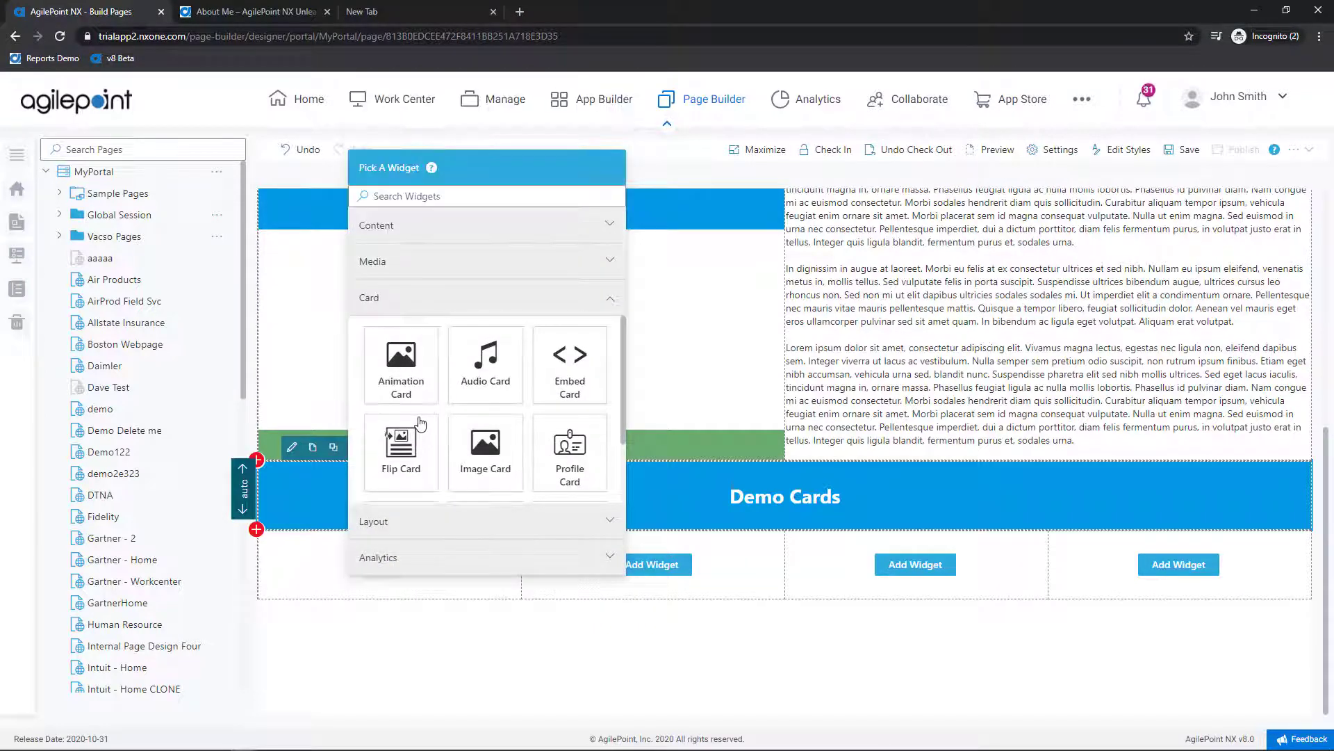
pyautogui.scroll(-1, 417, 429)
pyautogui.click(490, 374)
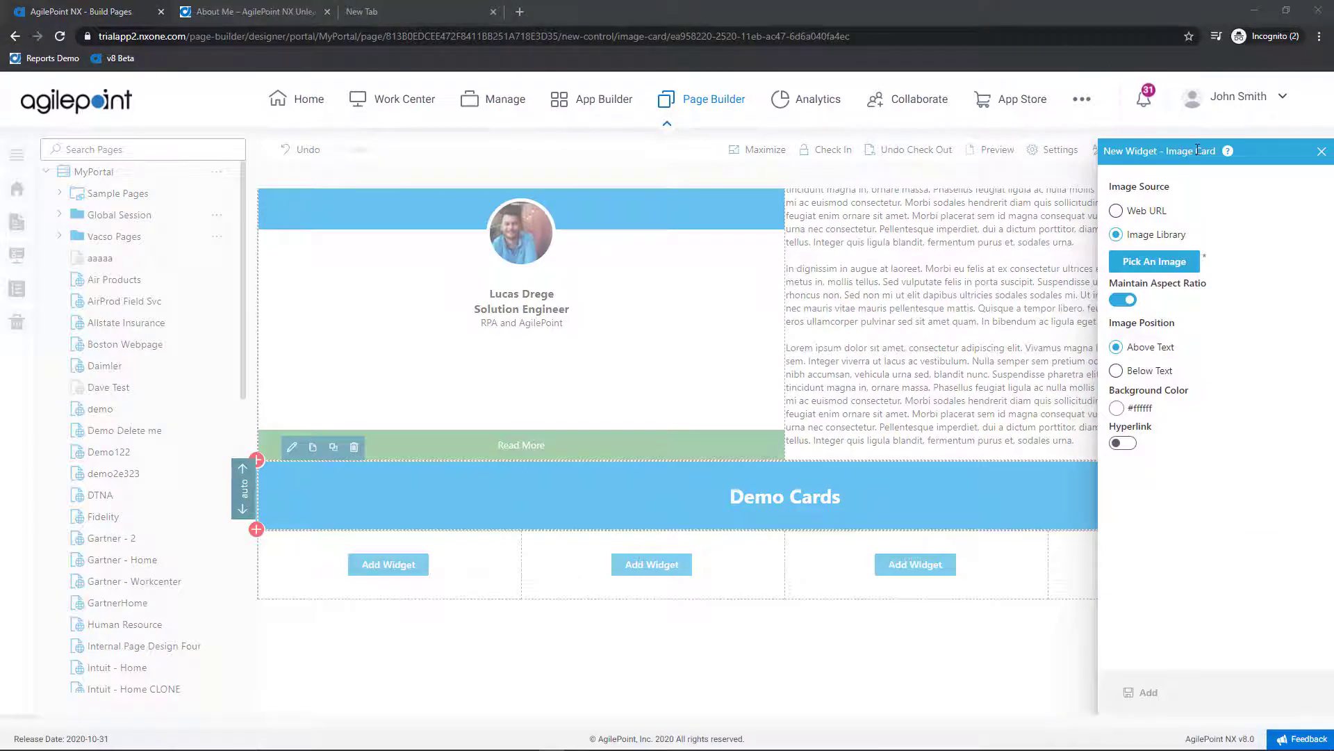
pyautogui.click(1119, 211)
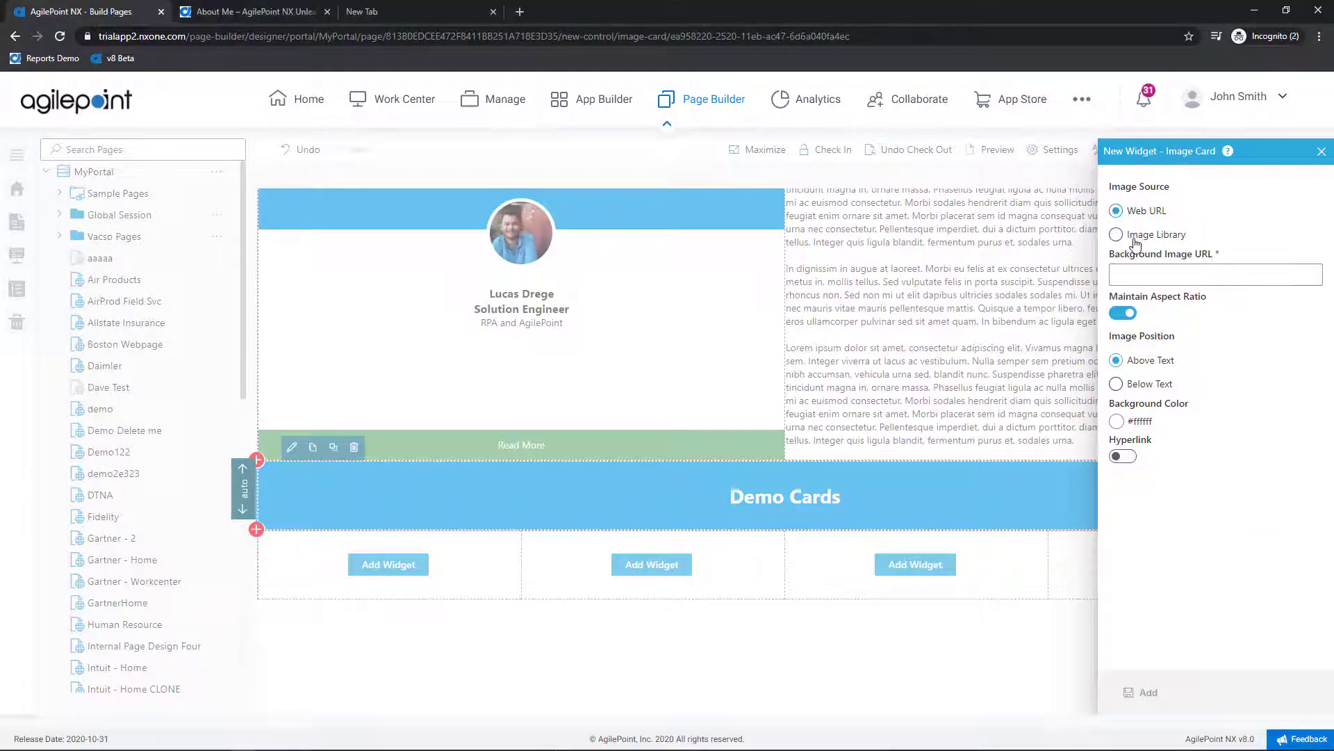
pyautogui.click(1138, 265)
pyautogui.write('https://www.w3schools.com/w3images/lights.jpg')
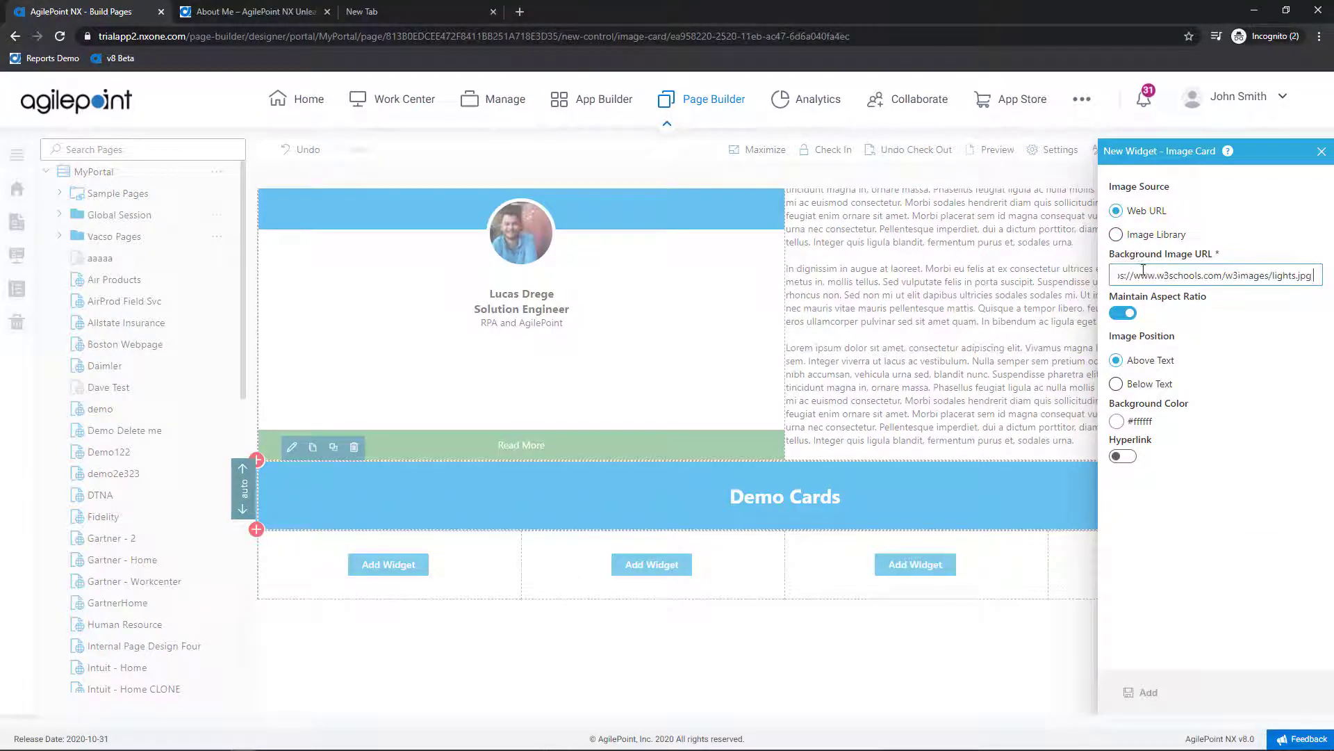
pyautogui.click(1124, 458)
pyautogui.scroll(-1, 1222, 461)
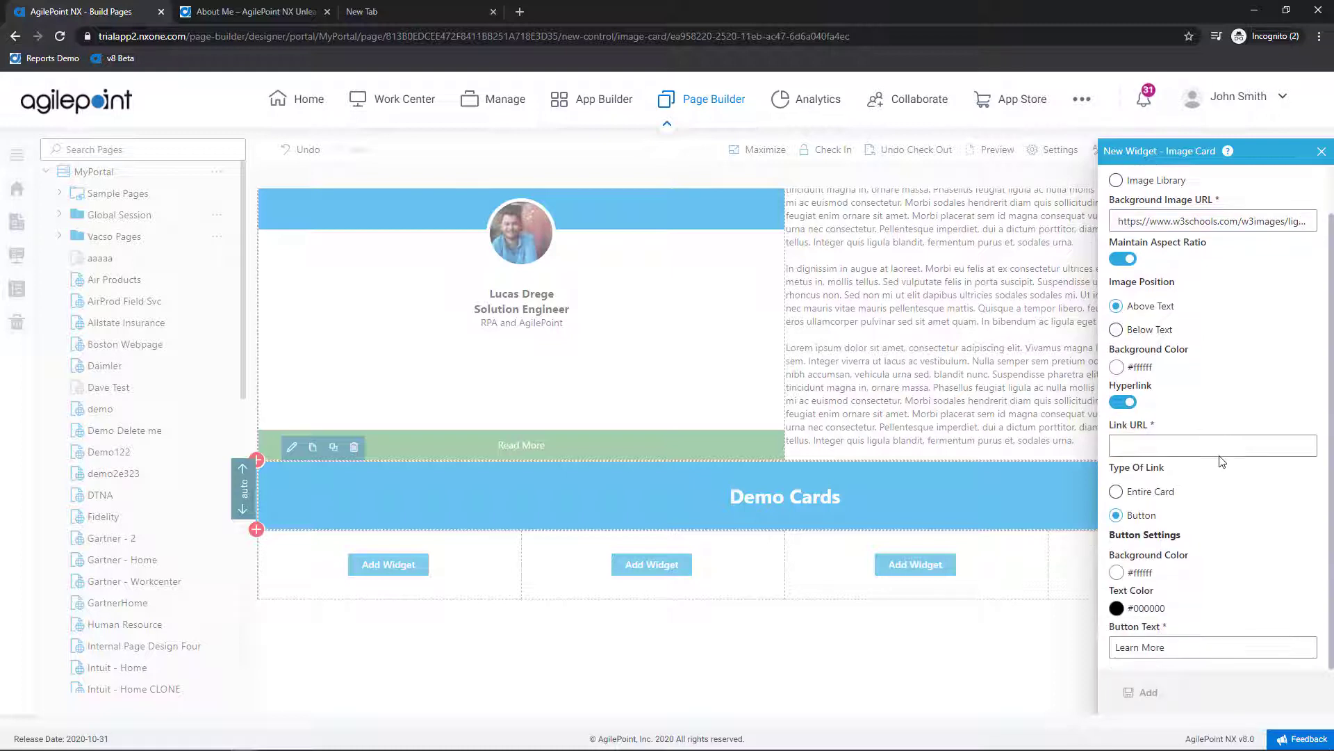
pyautogui.click(1142, 448)
pyautogui.click(1128, 403)
pyautogui.click(1146, 692)
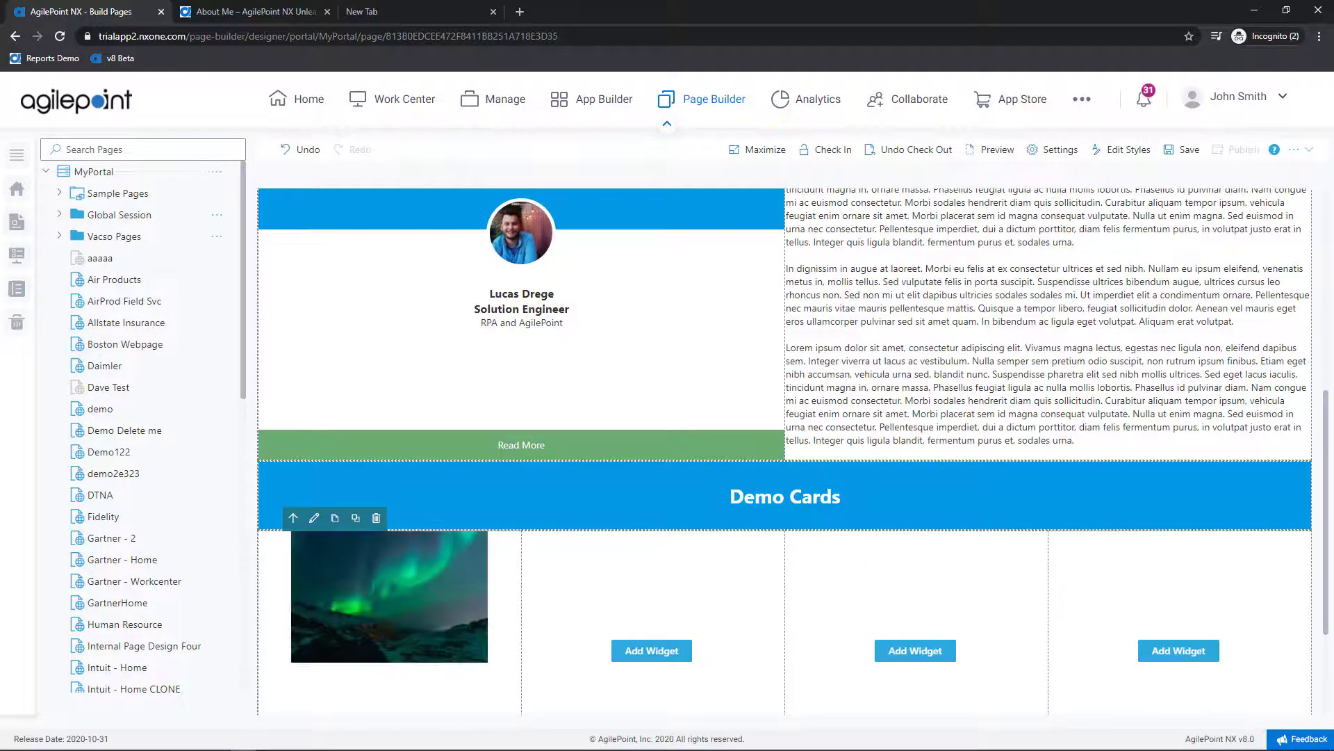
# Step: Change the aurora card's title to 'Sample Card Title' and paste Lorem ipsum over its description
pyautogui.scroll(1, 1020, 234)
pyautogui.scroll(-3, 850, 280)
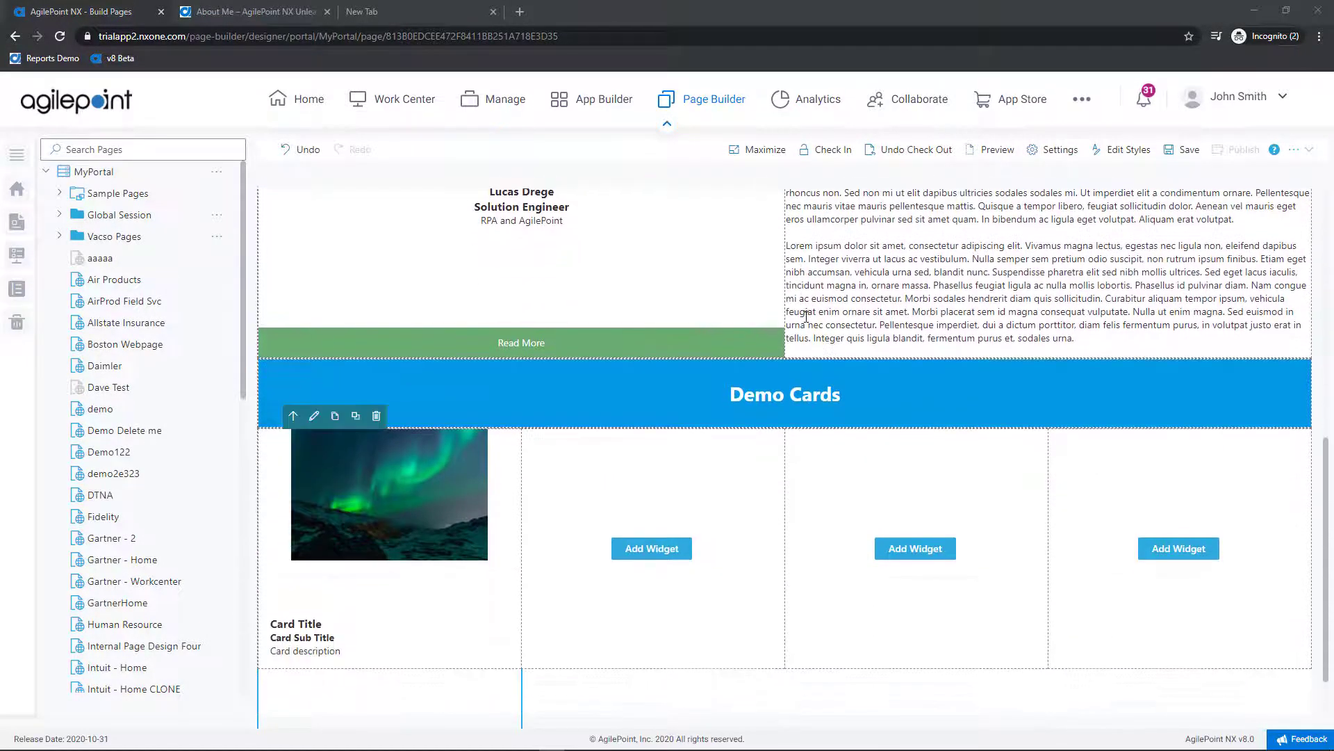
pyautogui.click(327, 624)
pyautogui.tripleClick(301, 622)
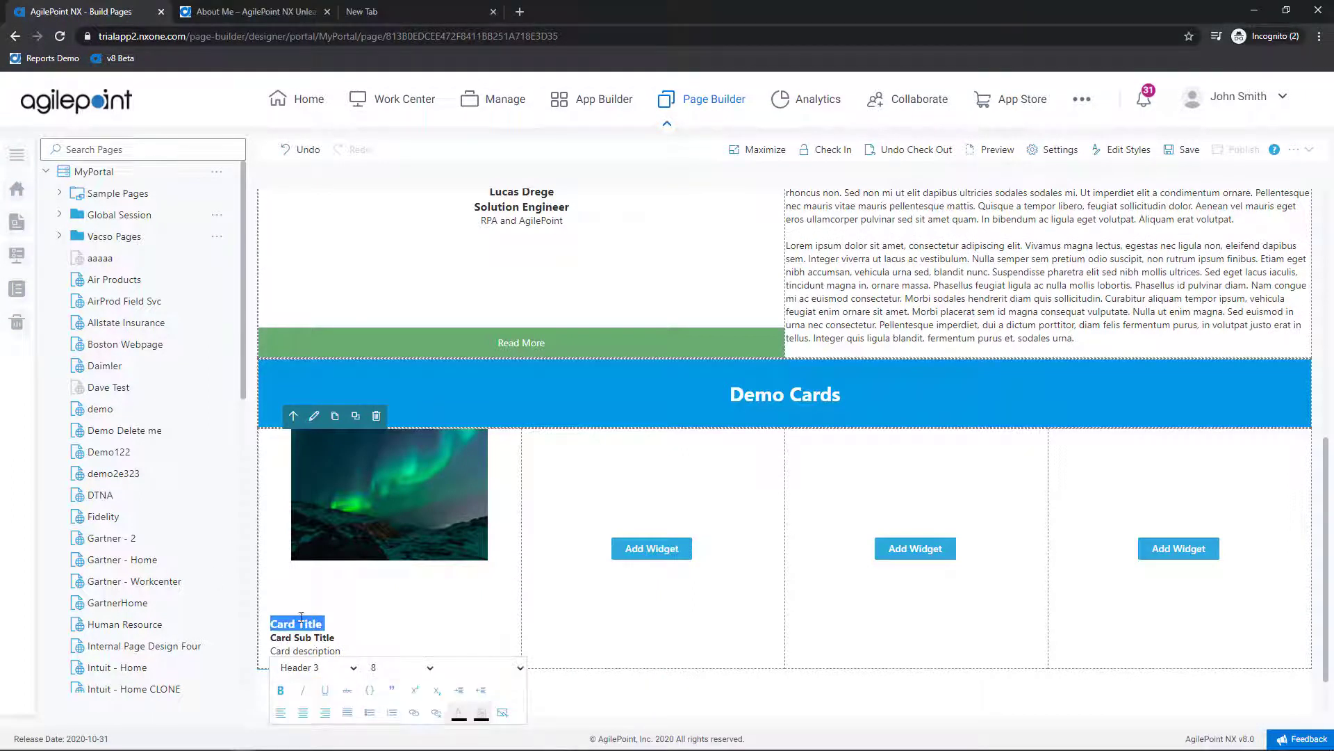
pyautogui.click(411, 570)
pyautogui.write('Sample')
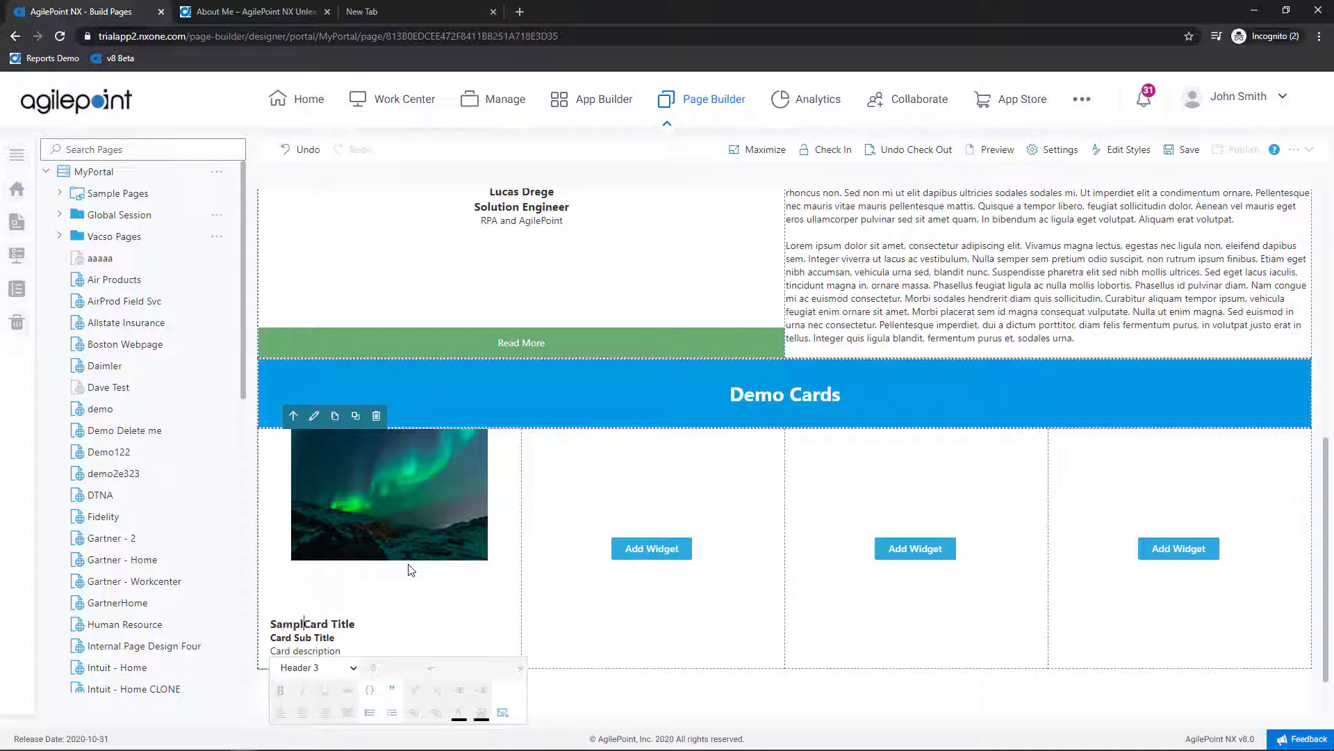
pyautogui.scroll(-1, 392, 586)
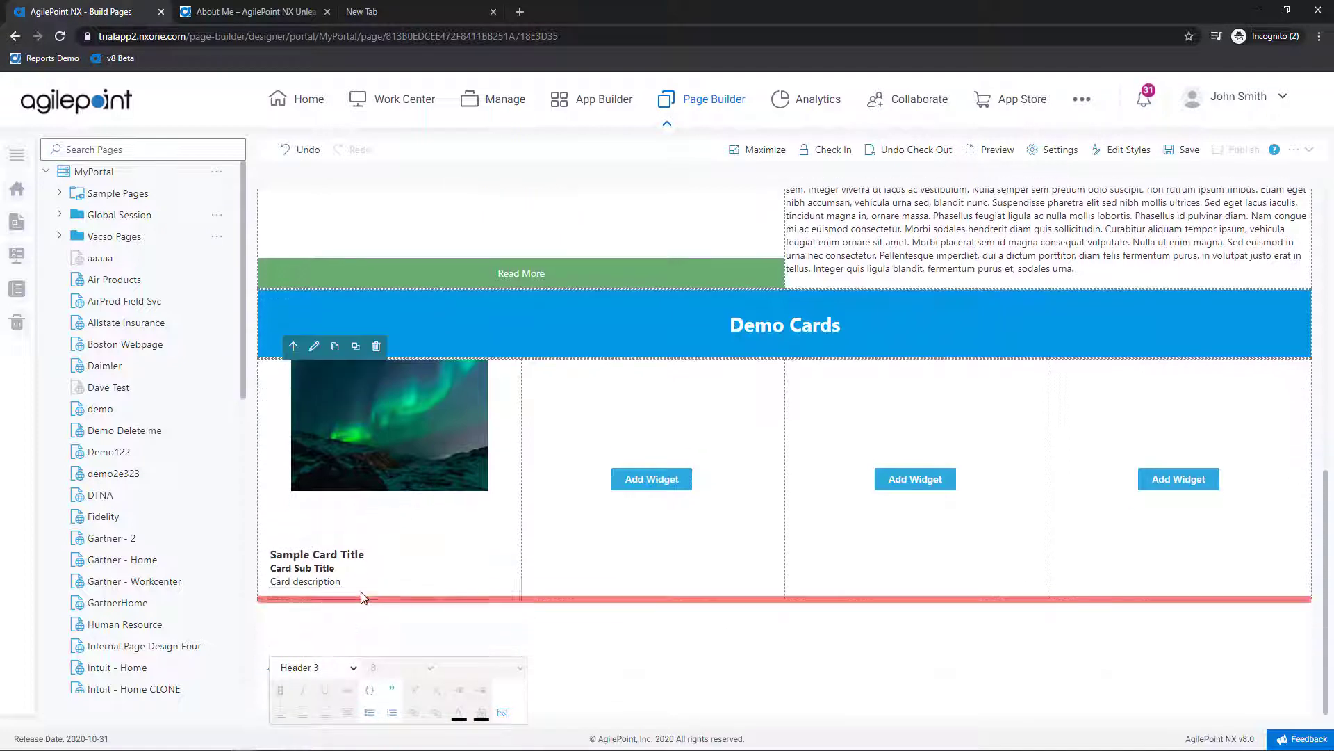
pyautogui.moveTo(346, 581); pyautogui.dragTo(281, 584)
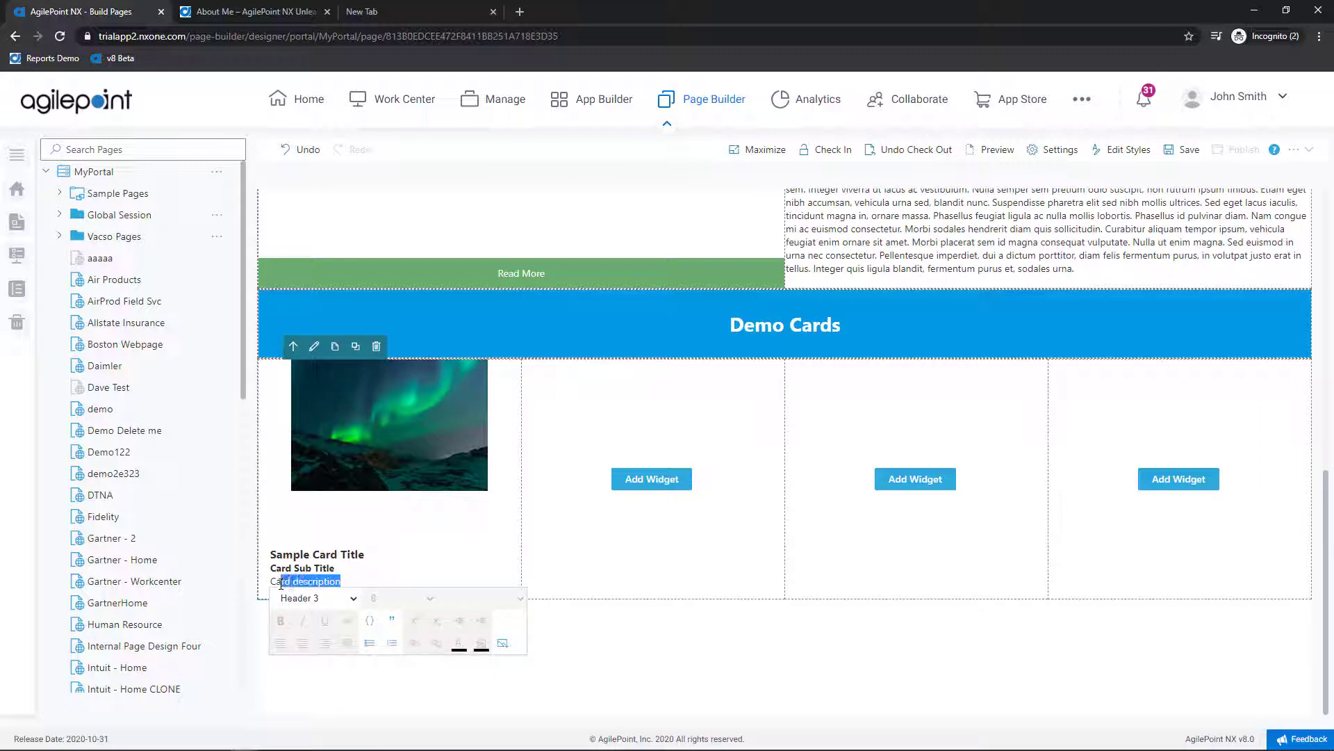
pyautogui.write('Lorem ipsum dolor sit amet, consectetur adipiscing elit.')
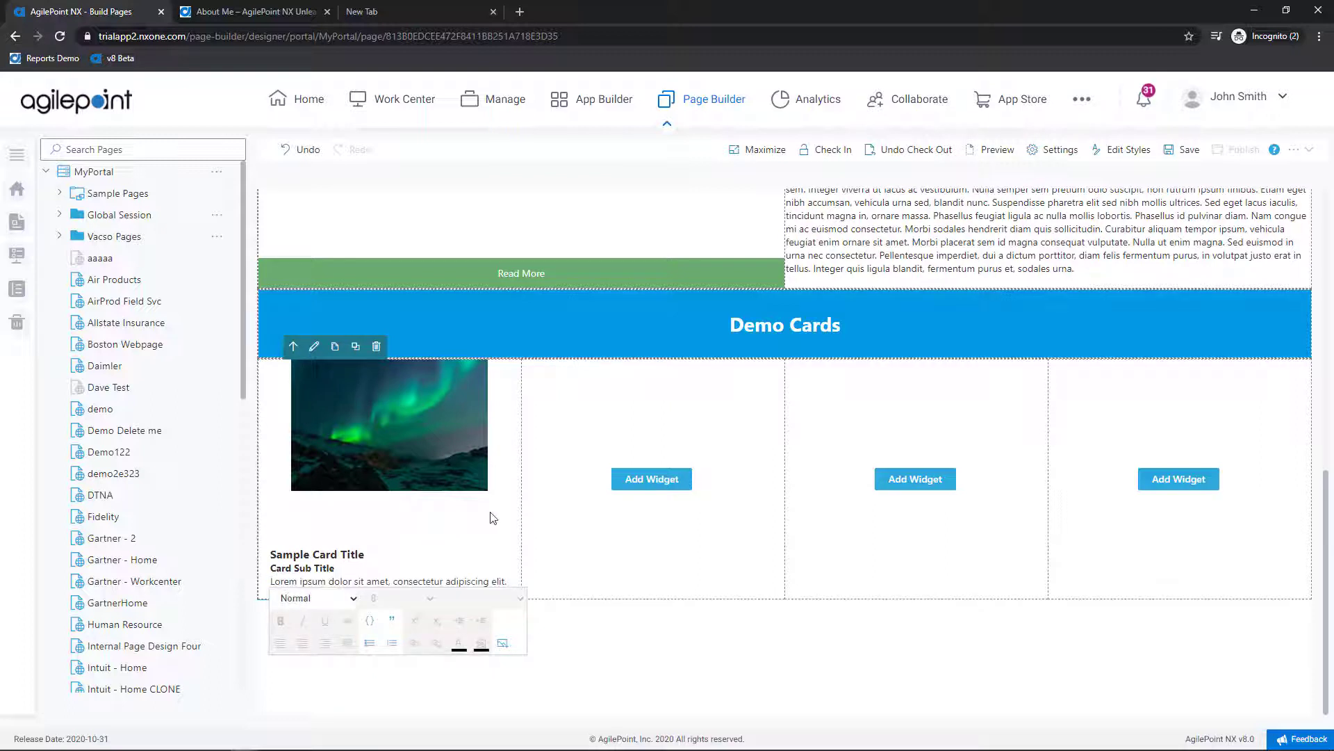
# Step: Add an Animation Card to the second column using a pasted blue wave GIF web URL
pyautogui.hotkey('alt', 'Tab')
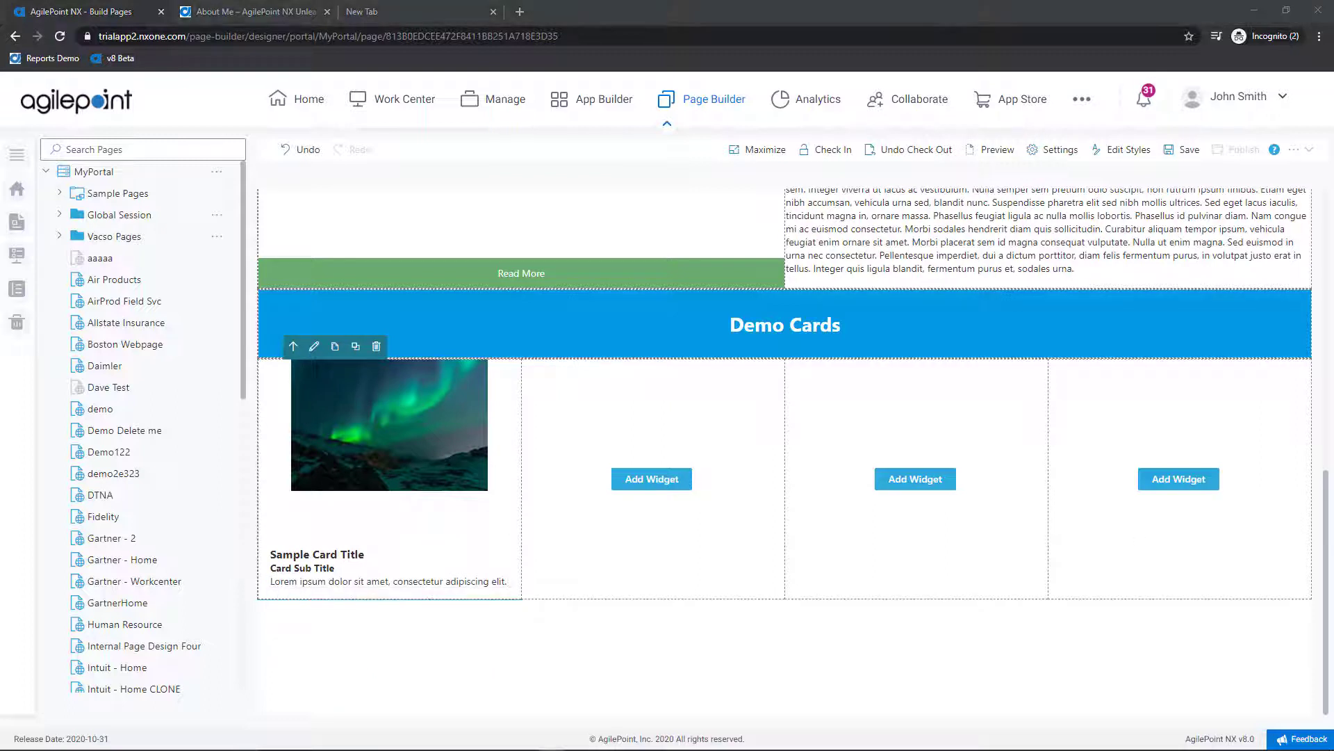
pyautogui.click(646, 483)
pyautogui.click(713, 416)
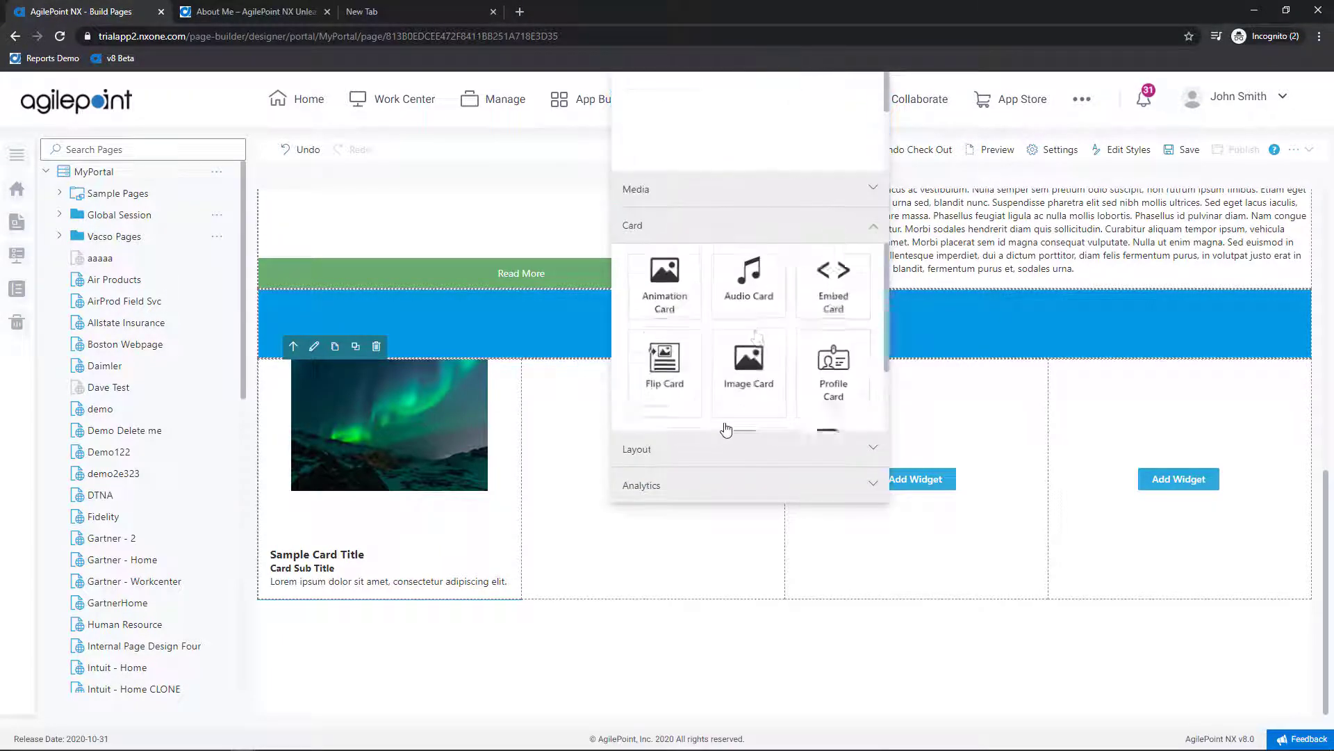
pyautogui.click(668, 300)
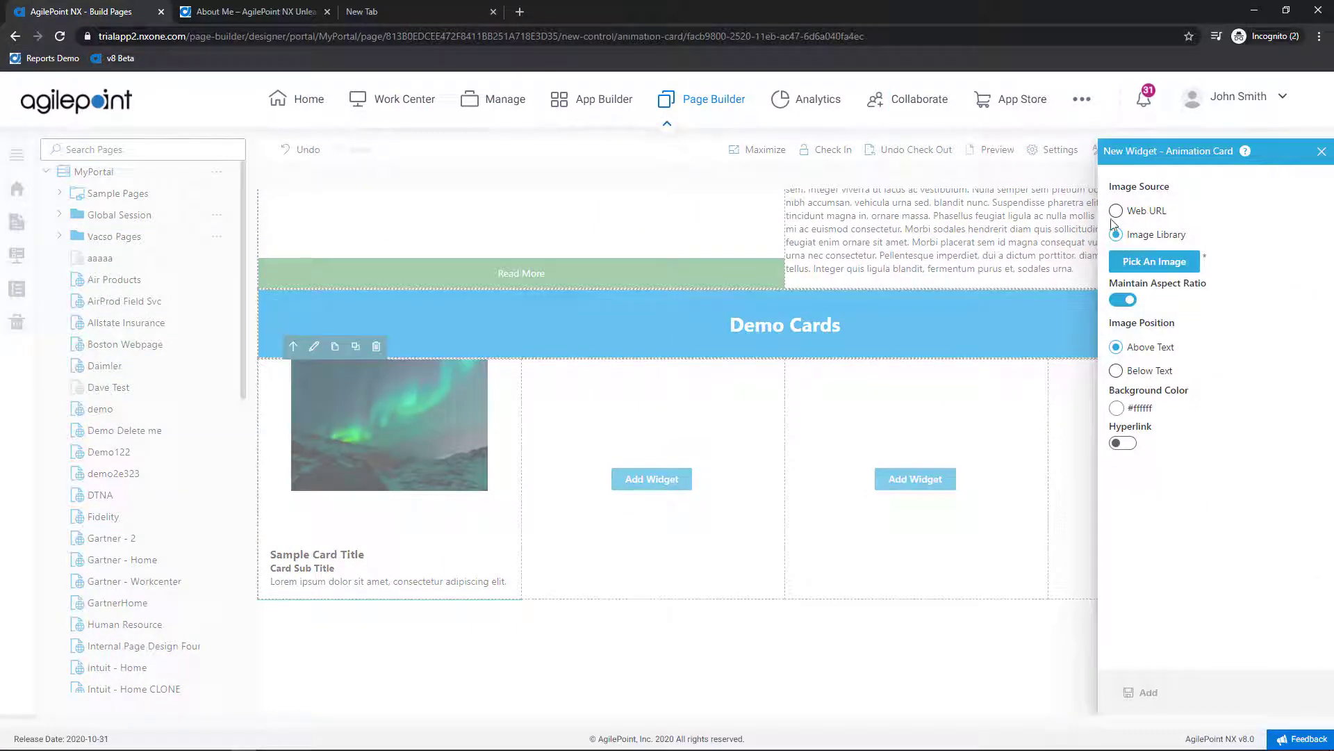
pyautogui.click(1117, 212)
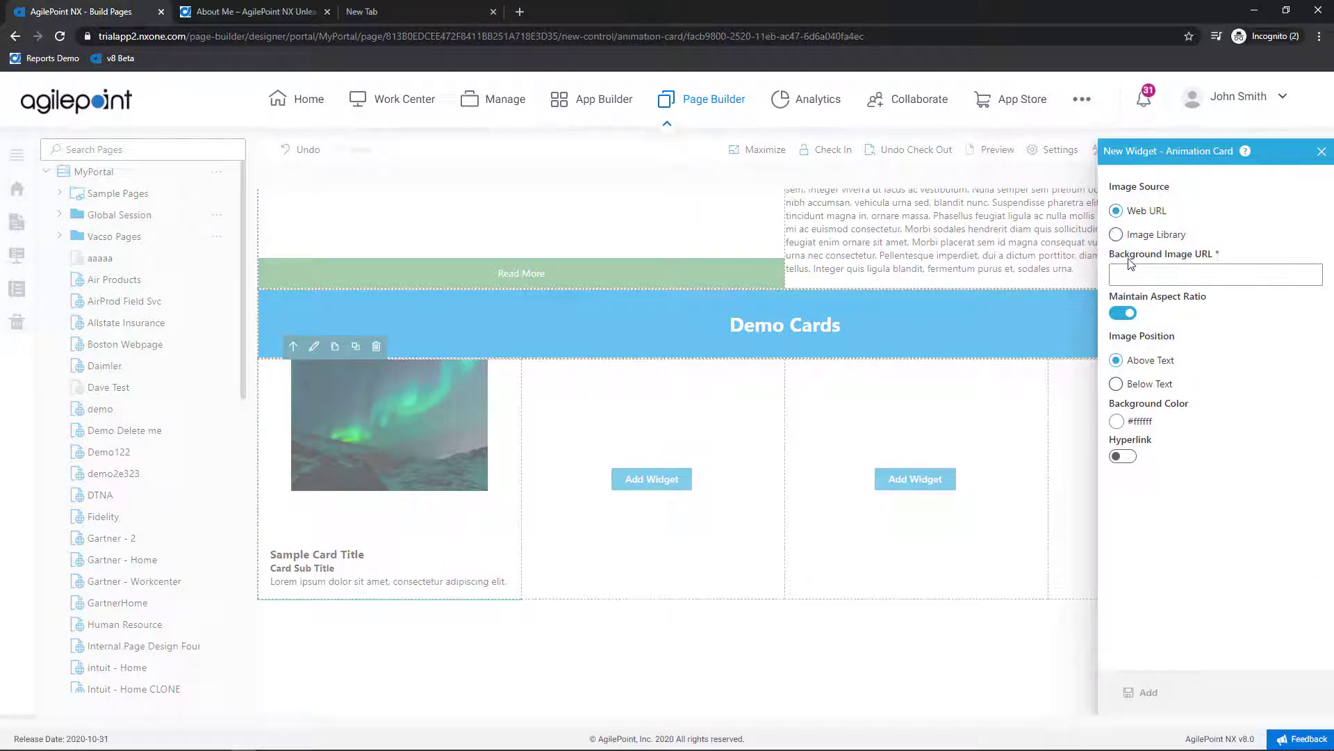
pyautogui.hotkey('ctrl', 'v')
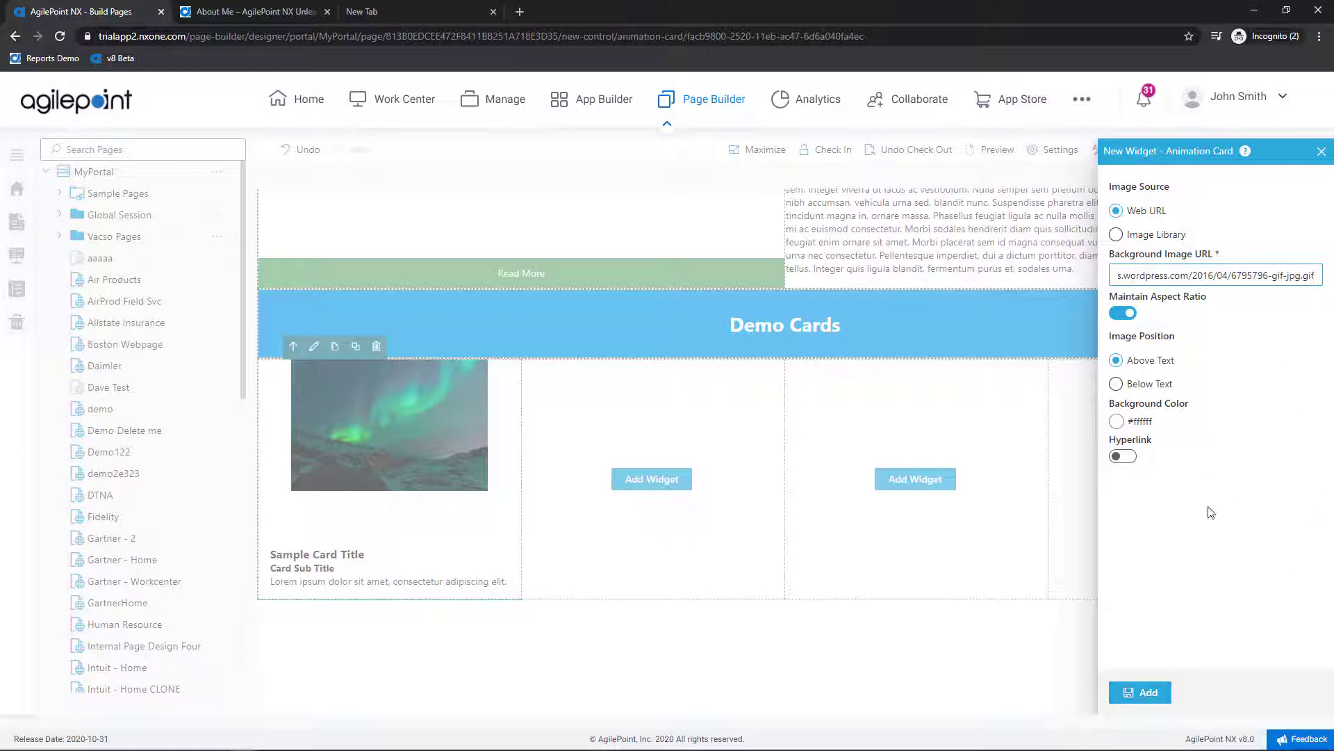
pyautogui.click(1144, 691)
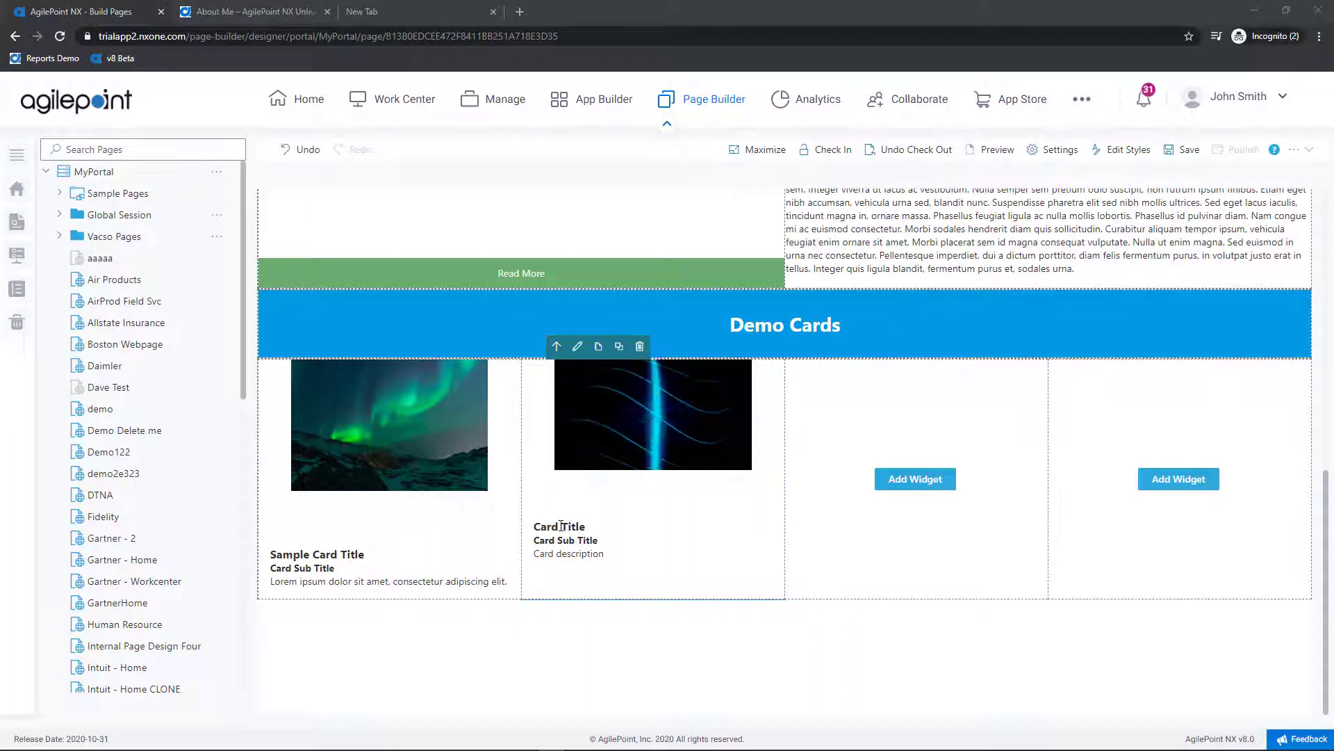
# Step: Title the second card 'Animated Card' and paste Lorem ipsum over its description
pyautogui.moveTo(560, 526); pyautogui.dragTo(534, 526)
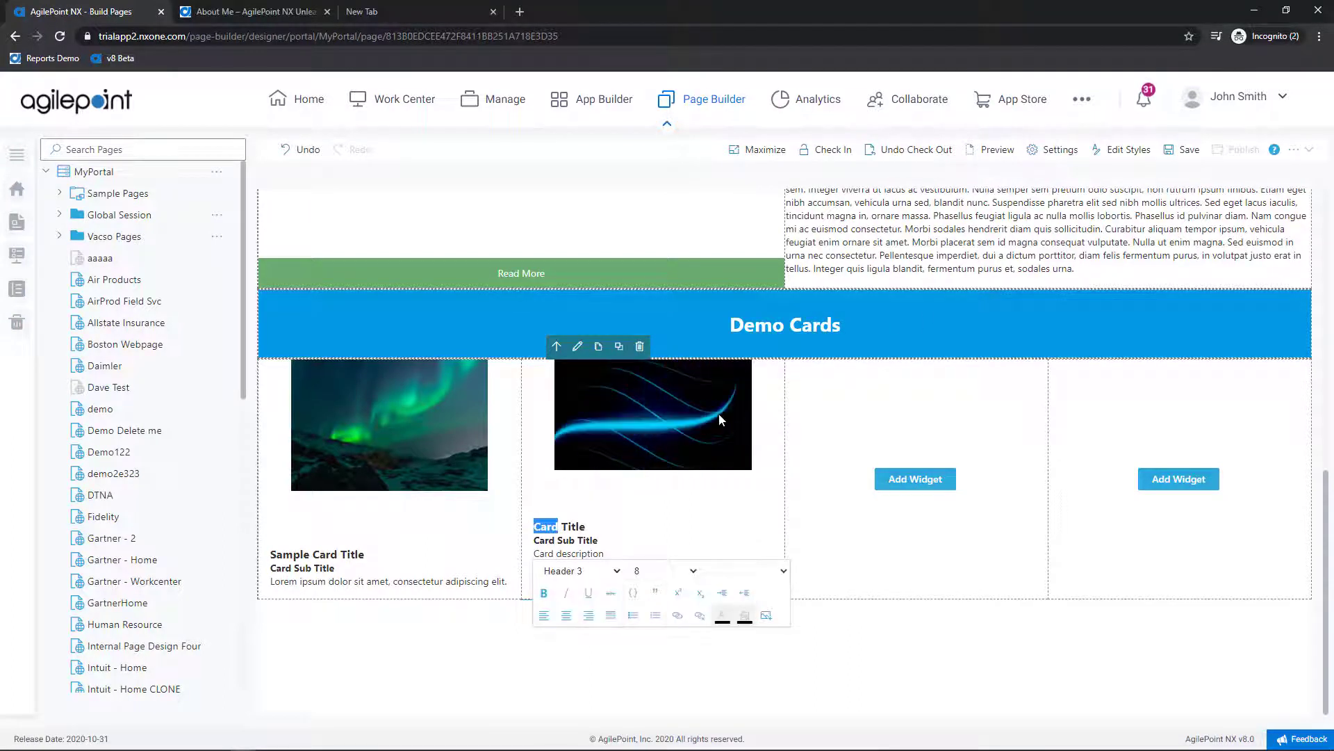
pyautogui.write('Animated ')
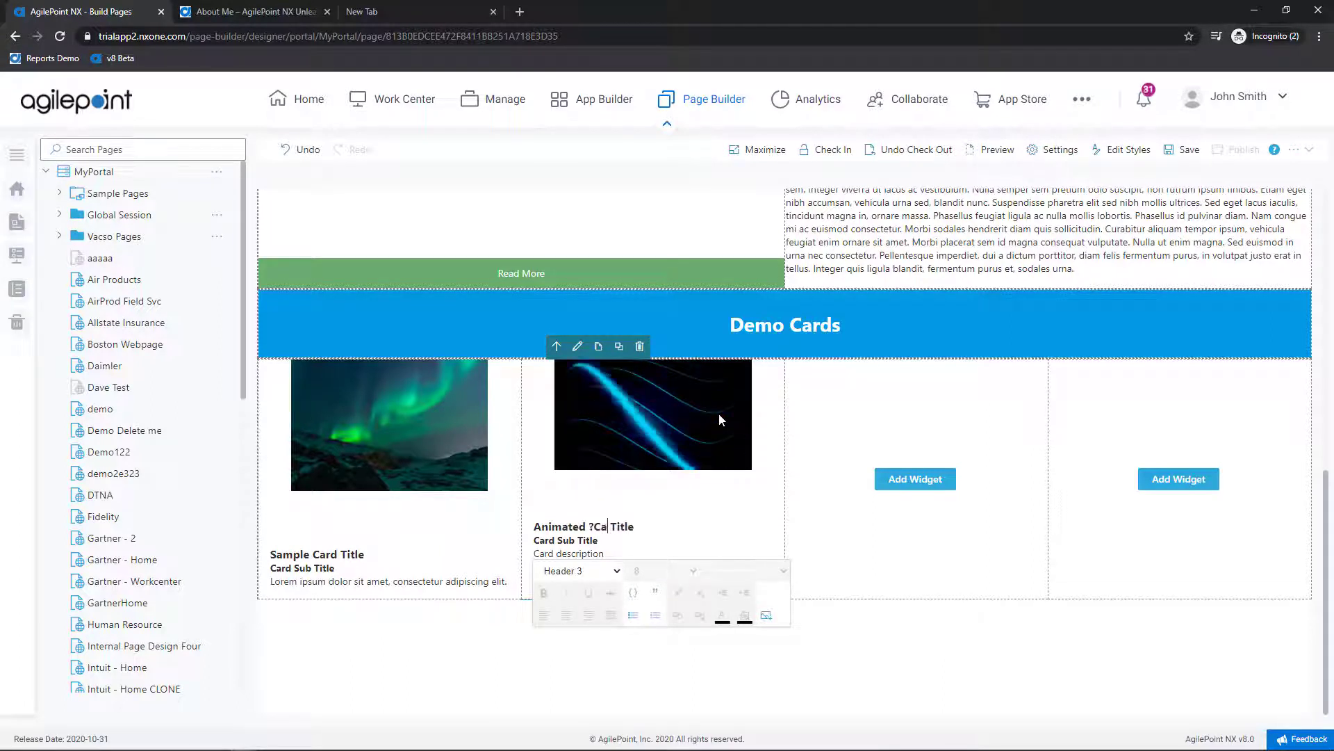
pyautogui.write('Card')
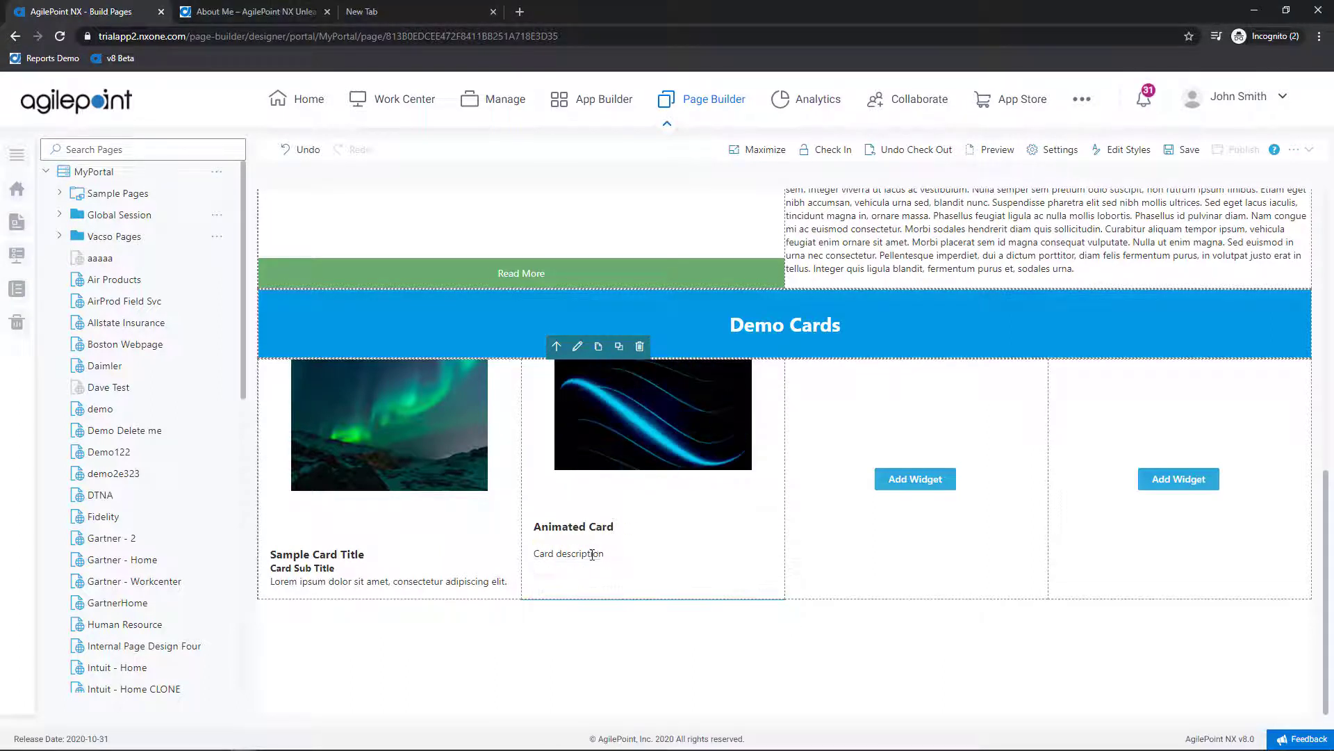
pyautogui.moveTo(605, 554); pyautogui.dragTo(534, 554)
pyautogui.write('Lorem ipsum dolor sit amet, consectetur adipiscing elit.')
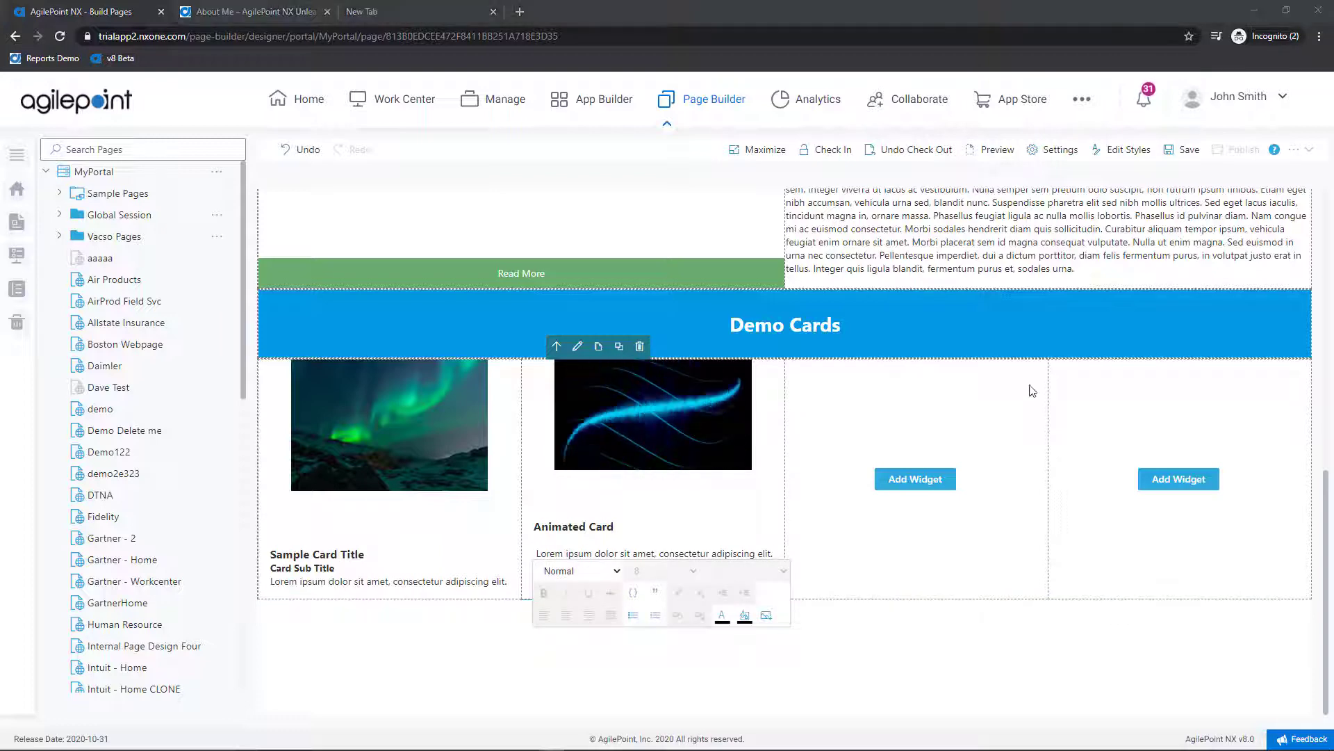
# Step: Add a Video Card to the third column playing toystory.mp4 with a toystory.jpg web-URL thumbnail
pyautogui.click(916, 478)
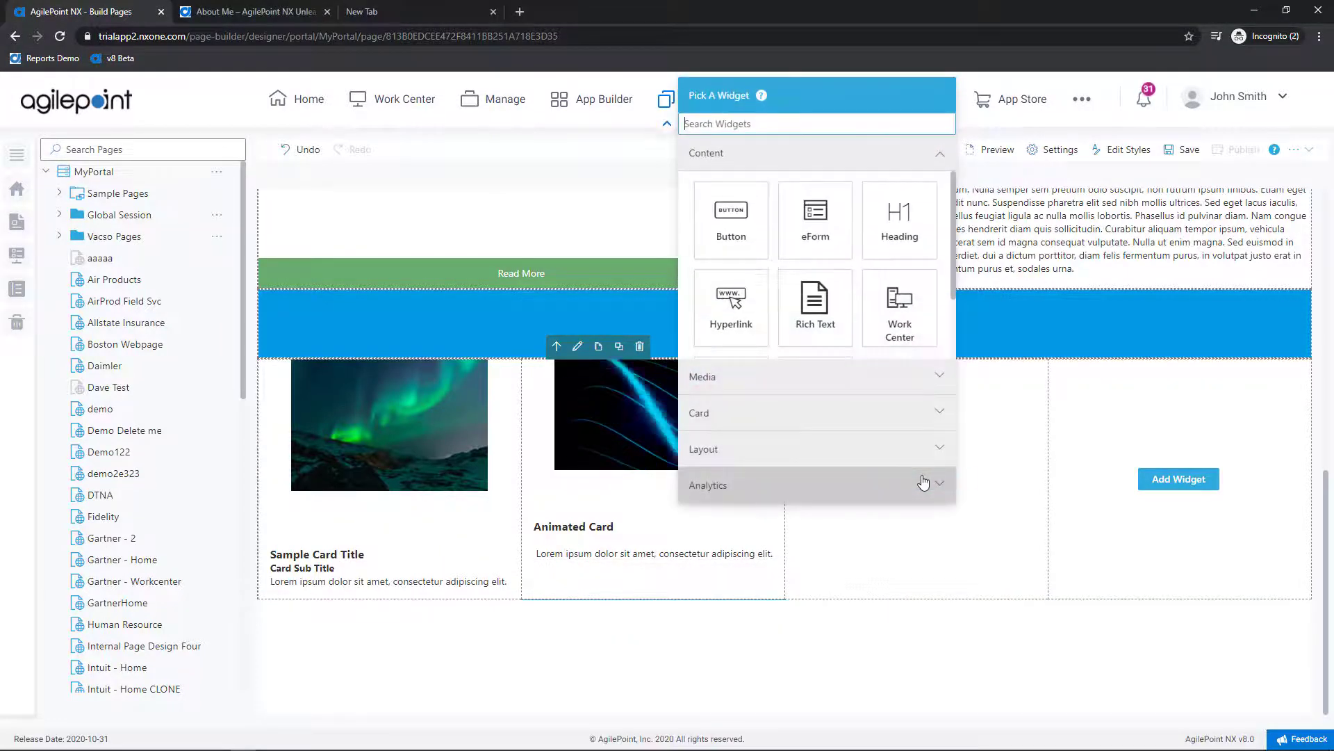
pyautogui.click(839, 426)
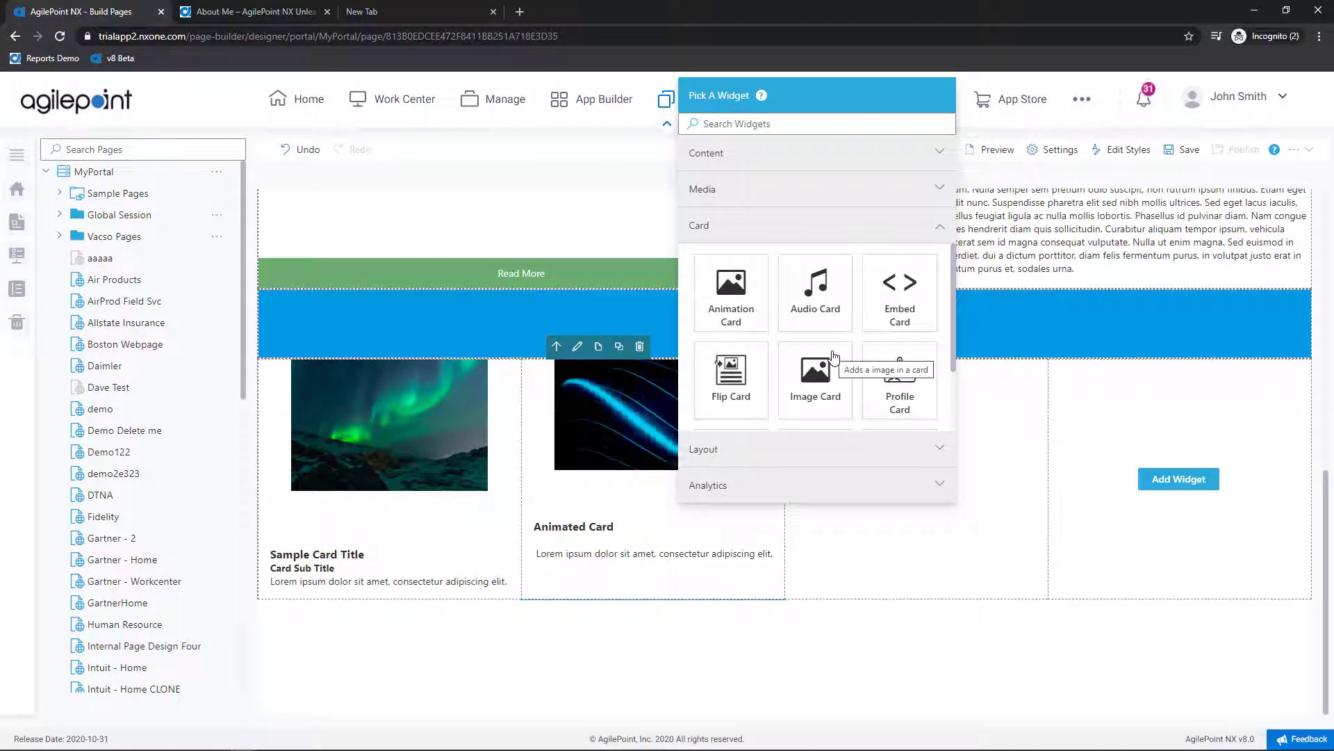
pyautogui.scroll(-1, 834, 356)
pyautogui.scroll(-1, 834, 358)
pyautogui.click(899, 383)
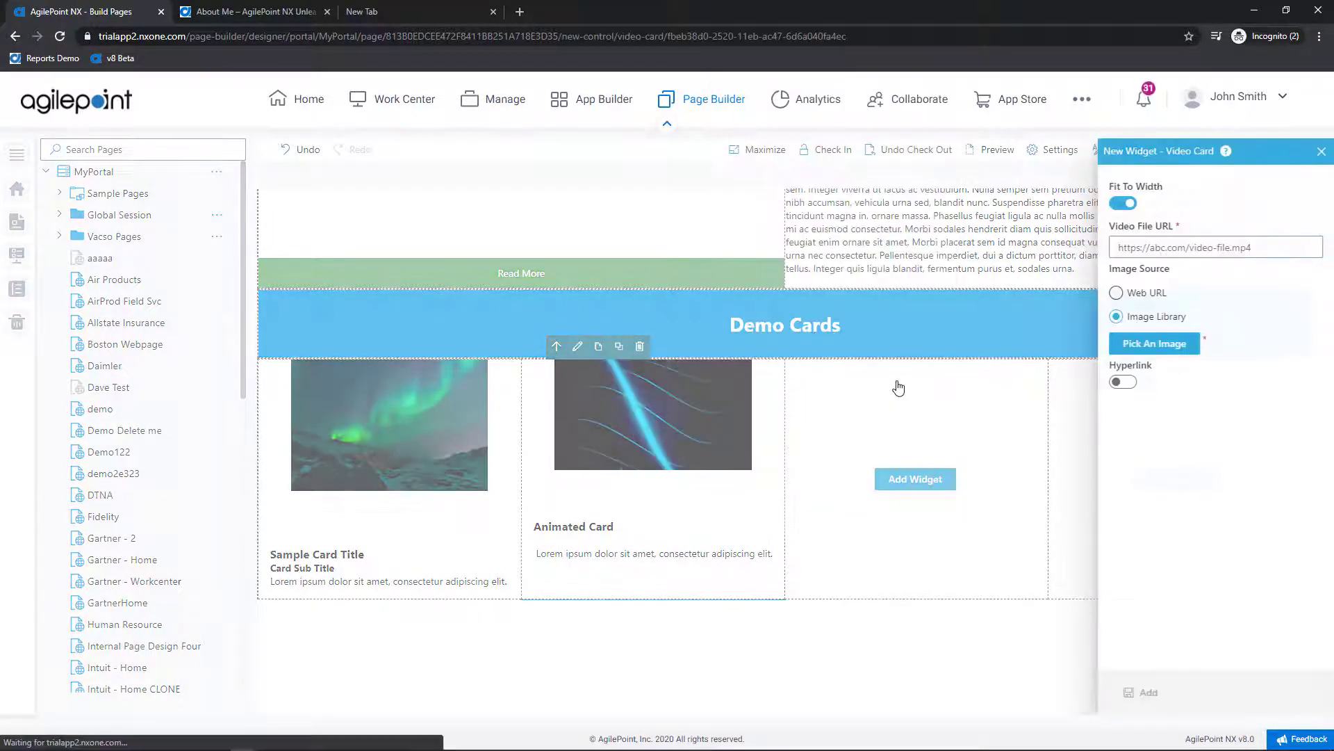
pyautogui.click(1117, 249)
pyautogui.hotkey('ctrl', 'v')
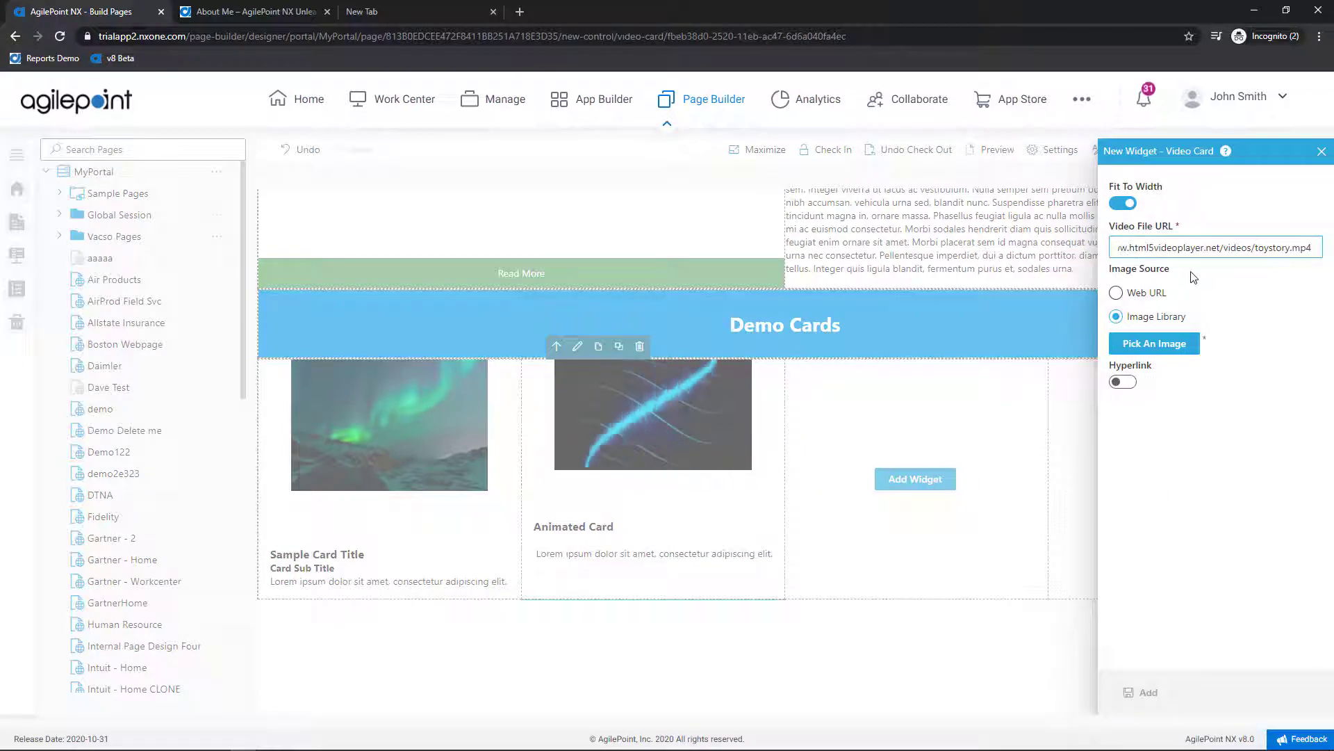
pyautogui.click(1142, 297)
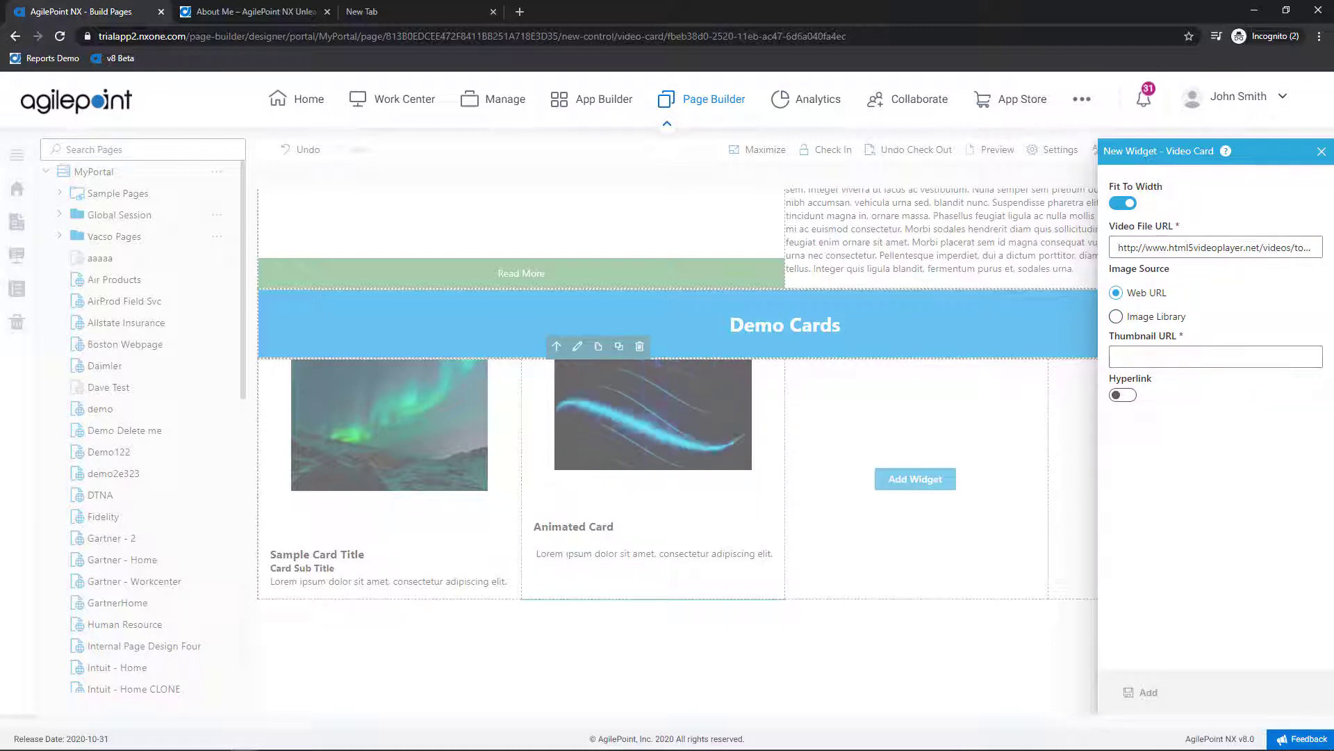
pyautogui.click(1150, 356)
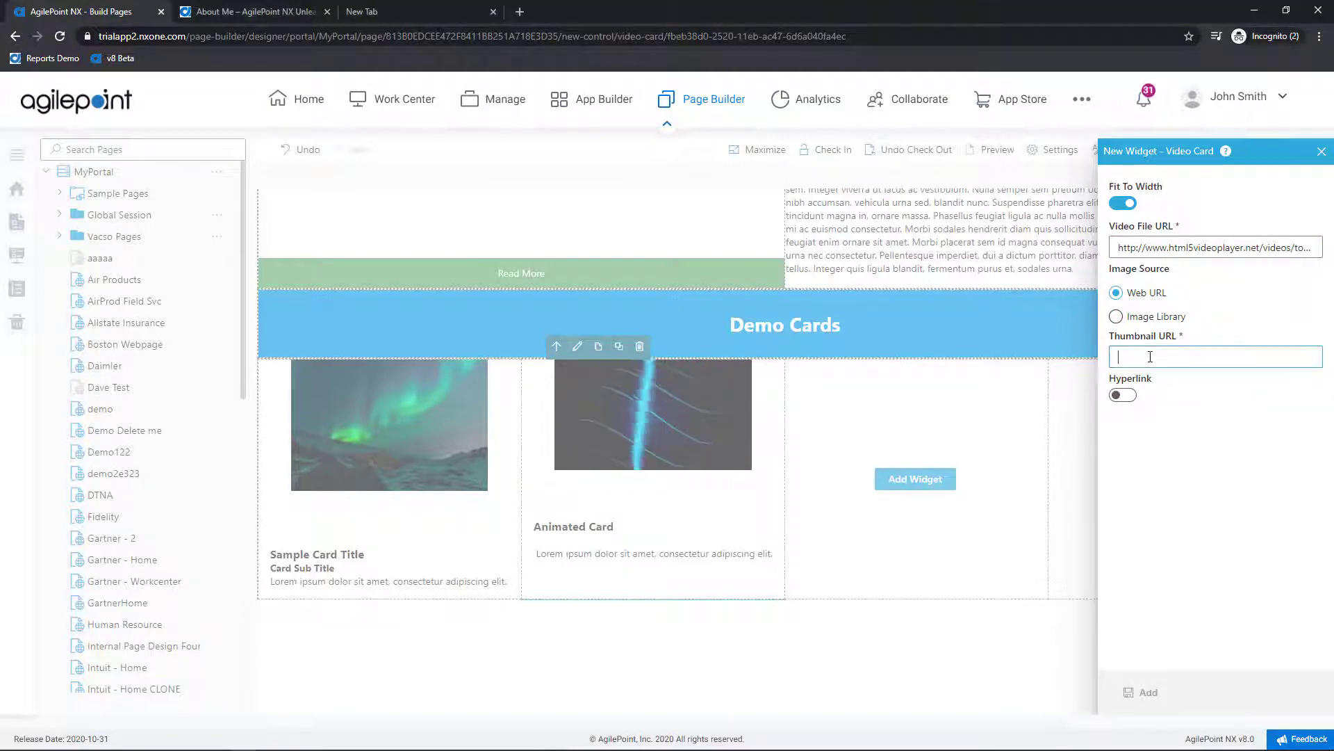
pyautogui.hotkey('ctrl', 'v')
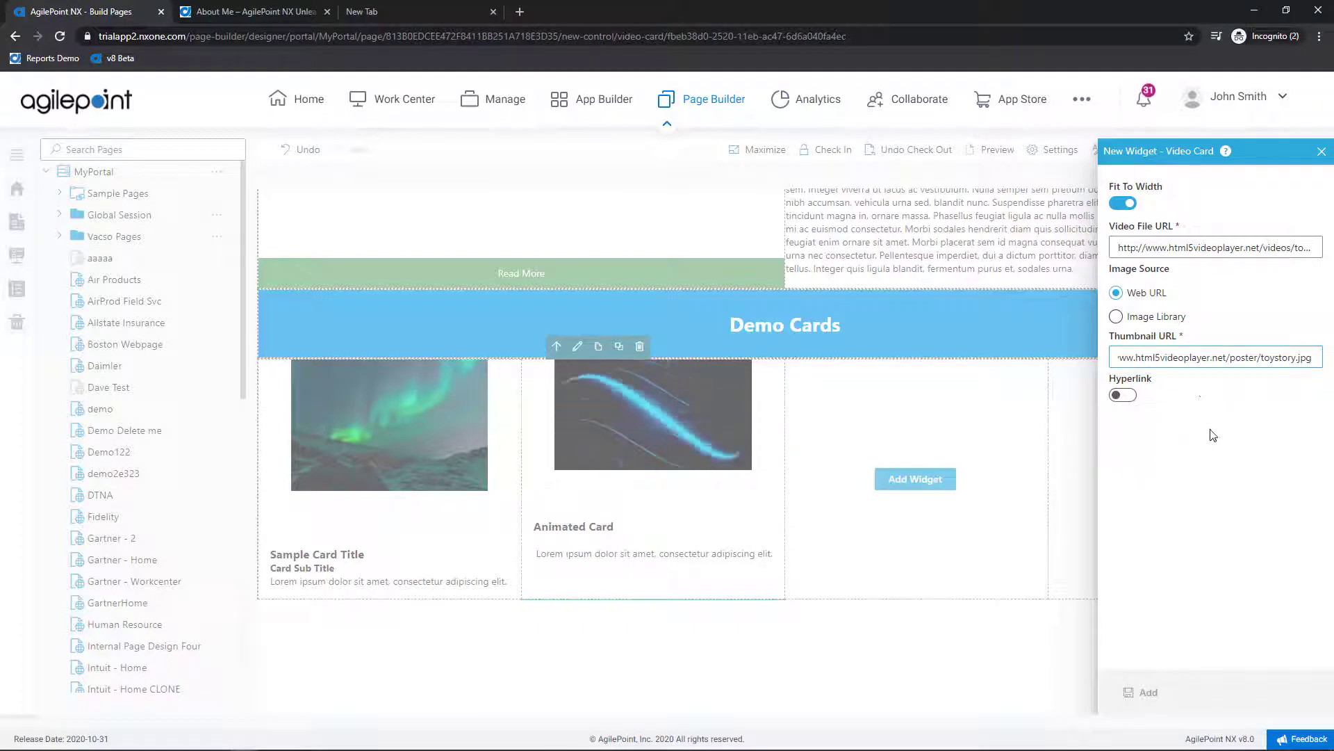
pyautogui.click(1229, 492)
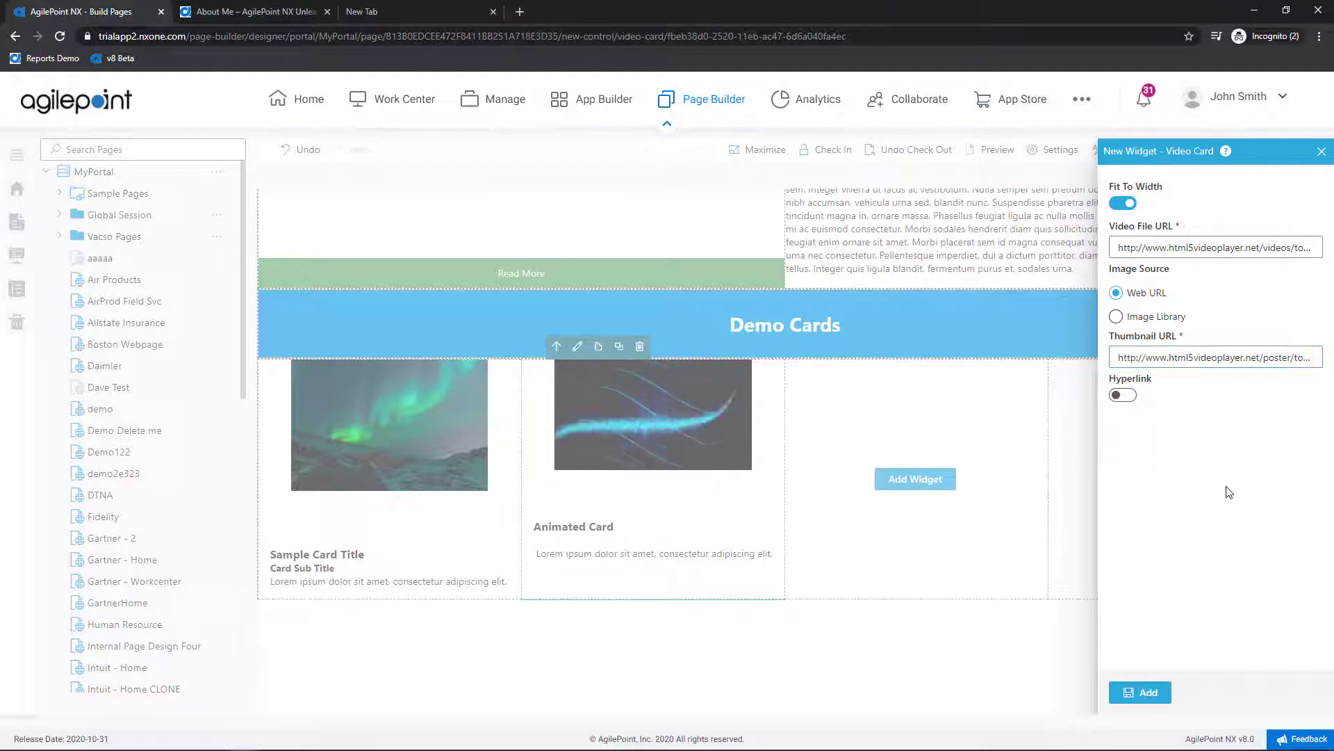
pyautogui.click(1148, 693)
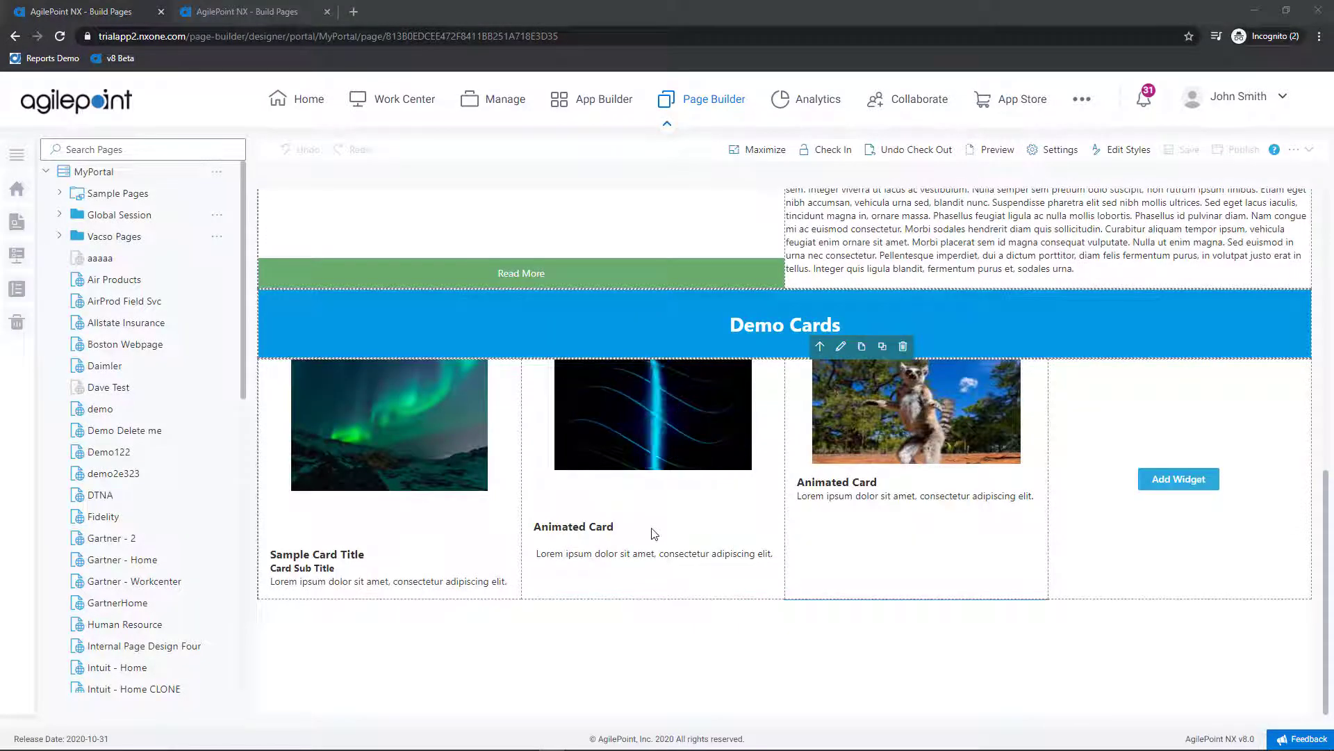
# Step: Add an Audio Card to column four playing wave.mp3 with a web-URL thumbnail lights.jpg
pyautogui.click(1162, 489)
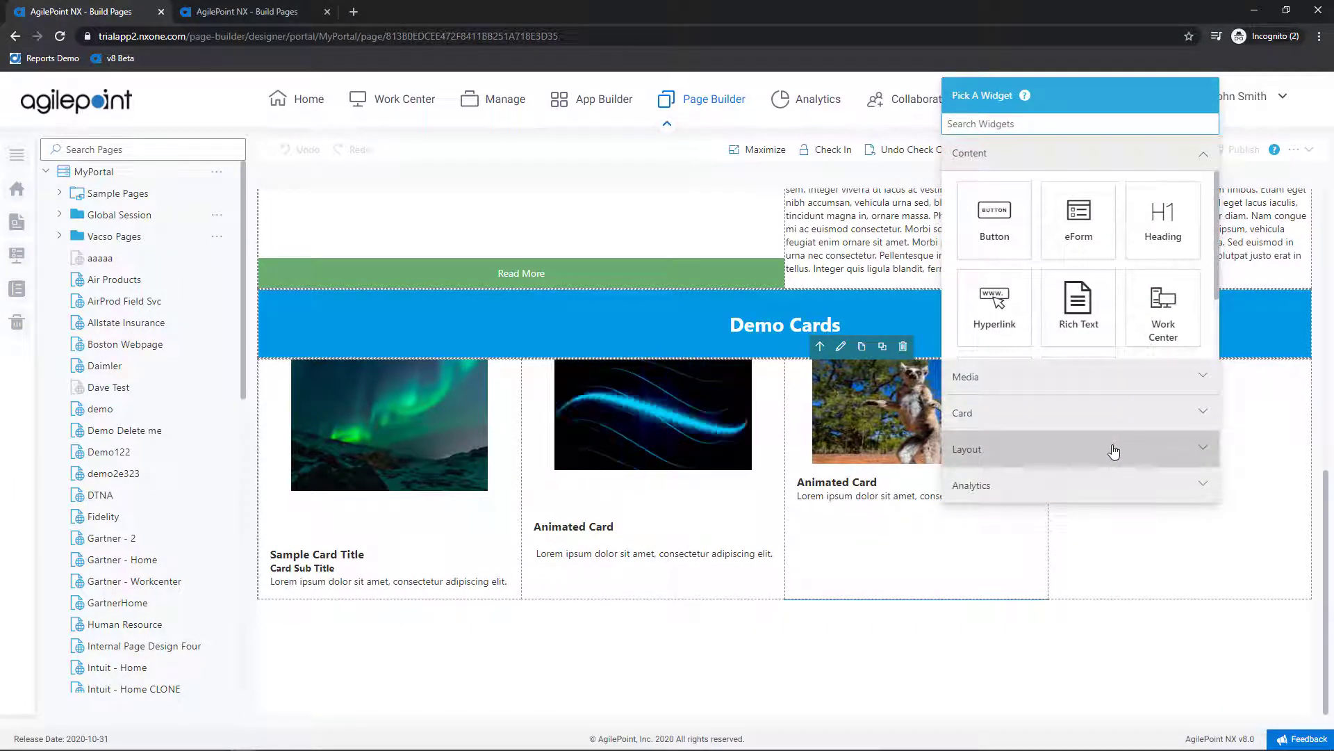
pyautogui.click(1020, 415)
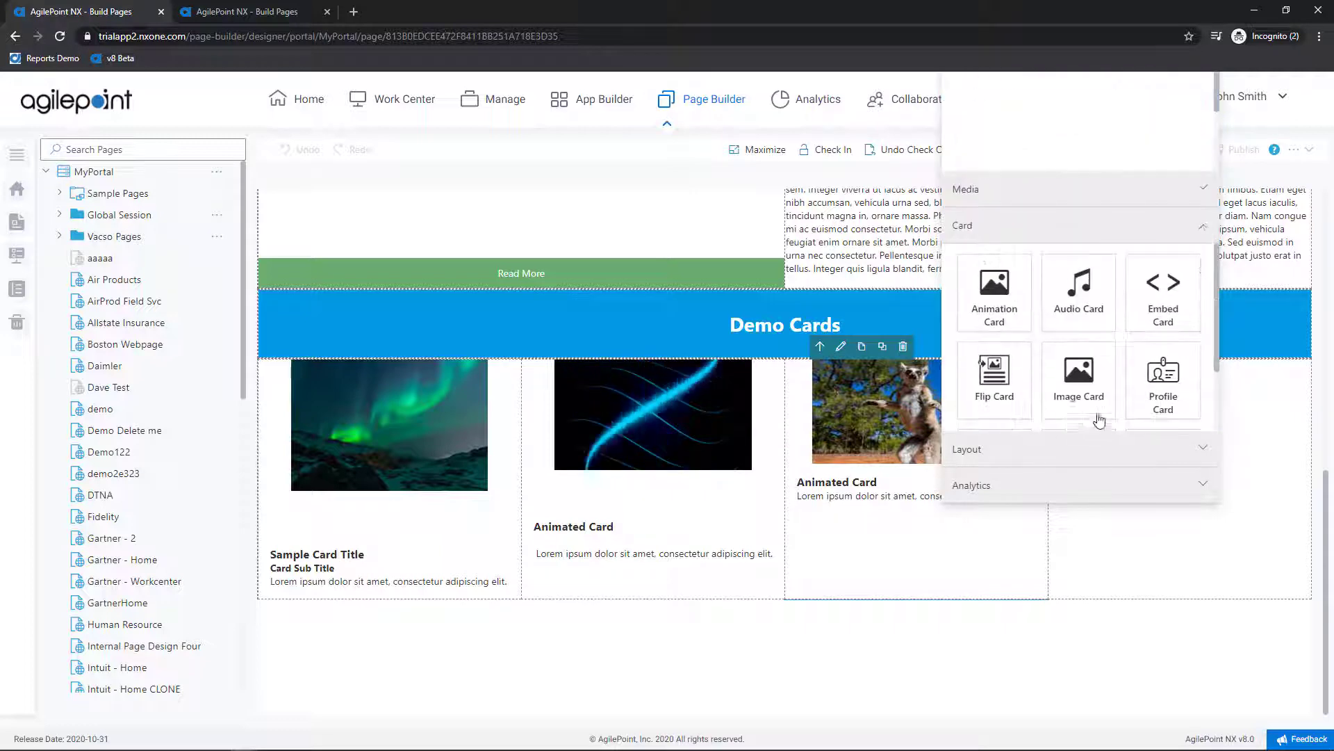
pyautogui.click(1096, 309)
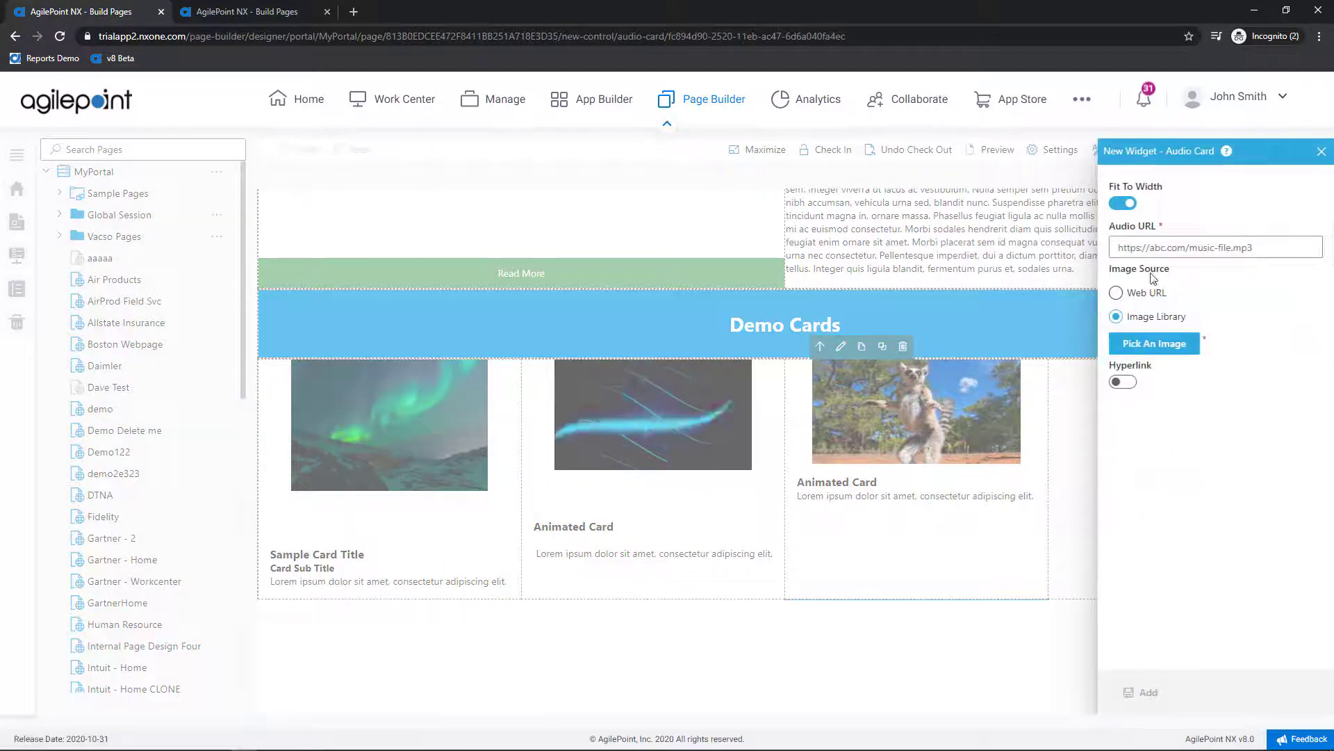
pyautogui.click(1157, 244)
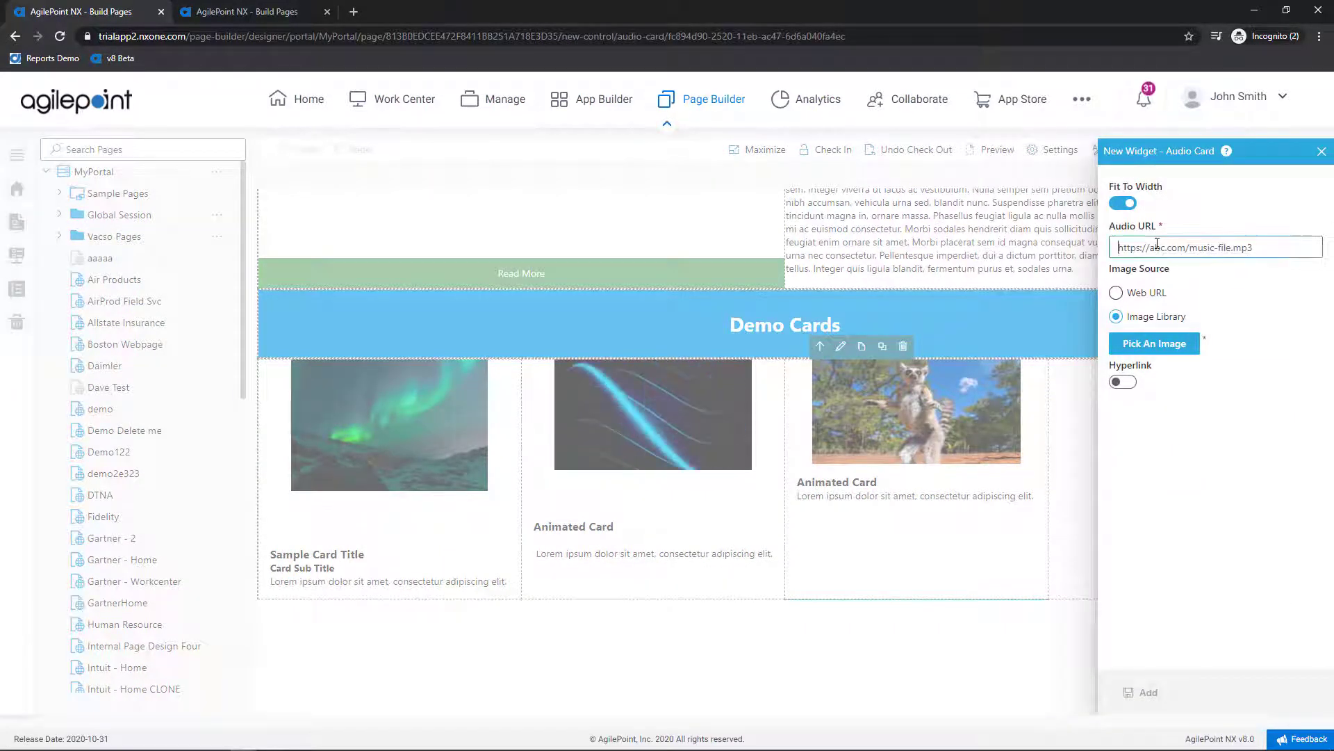
pyautogui.hotkey('ctrl', 'v')
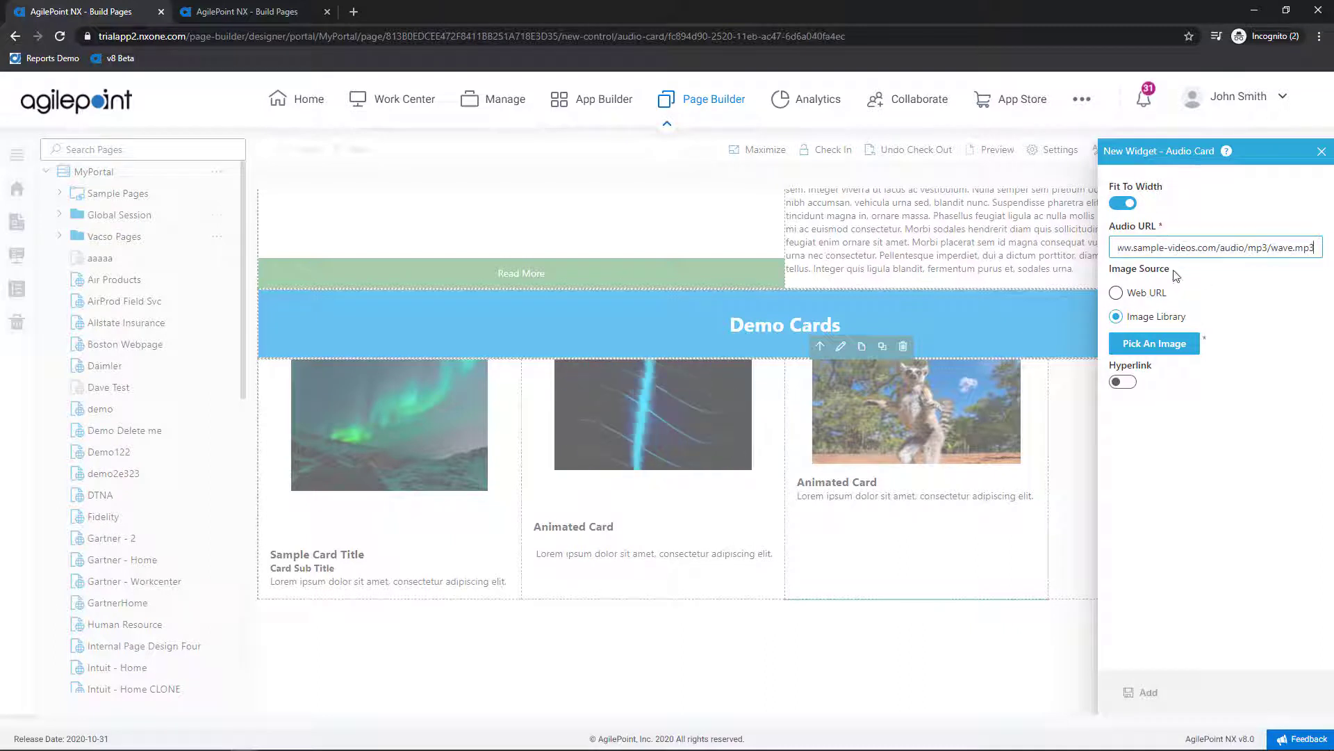
pyautogui.click(1144, 296)
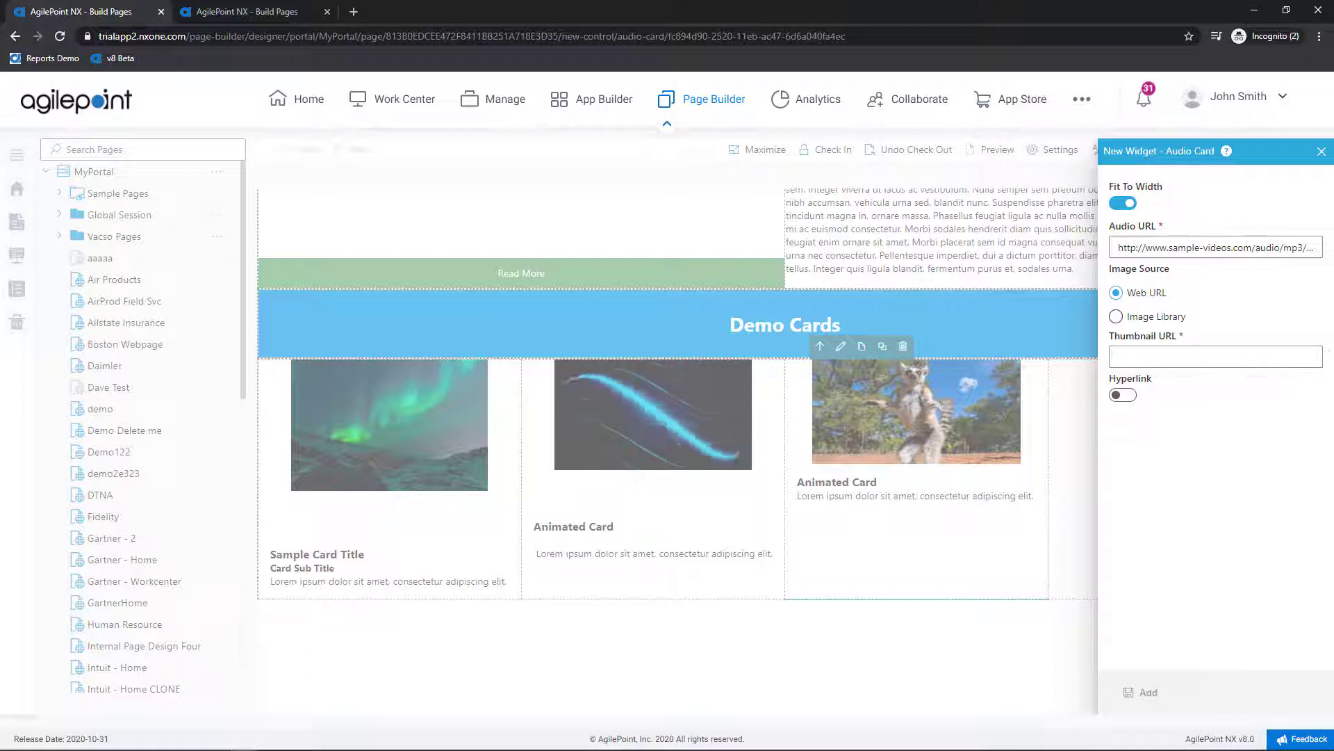
pyautogui.hotkey('alt', 'Tab')
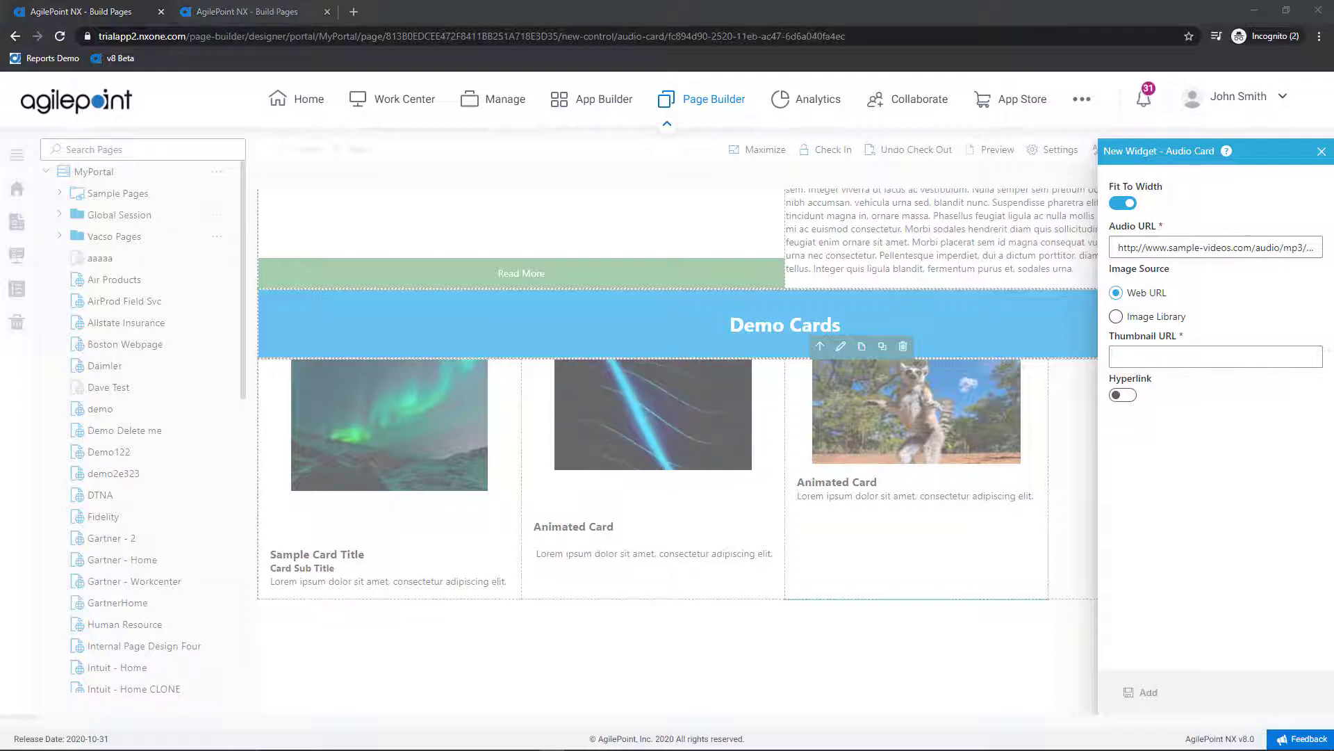
pyautogui.click(1142, 354)
pyautogui.write('https://www.w3schools.com/w3images/lights.jpg')
pyautogui.click(1162, 552)
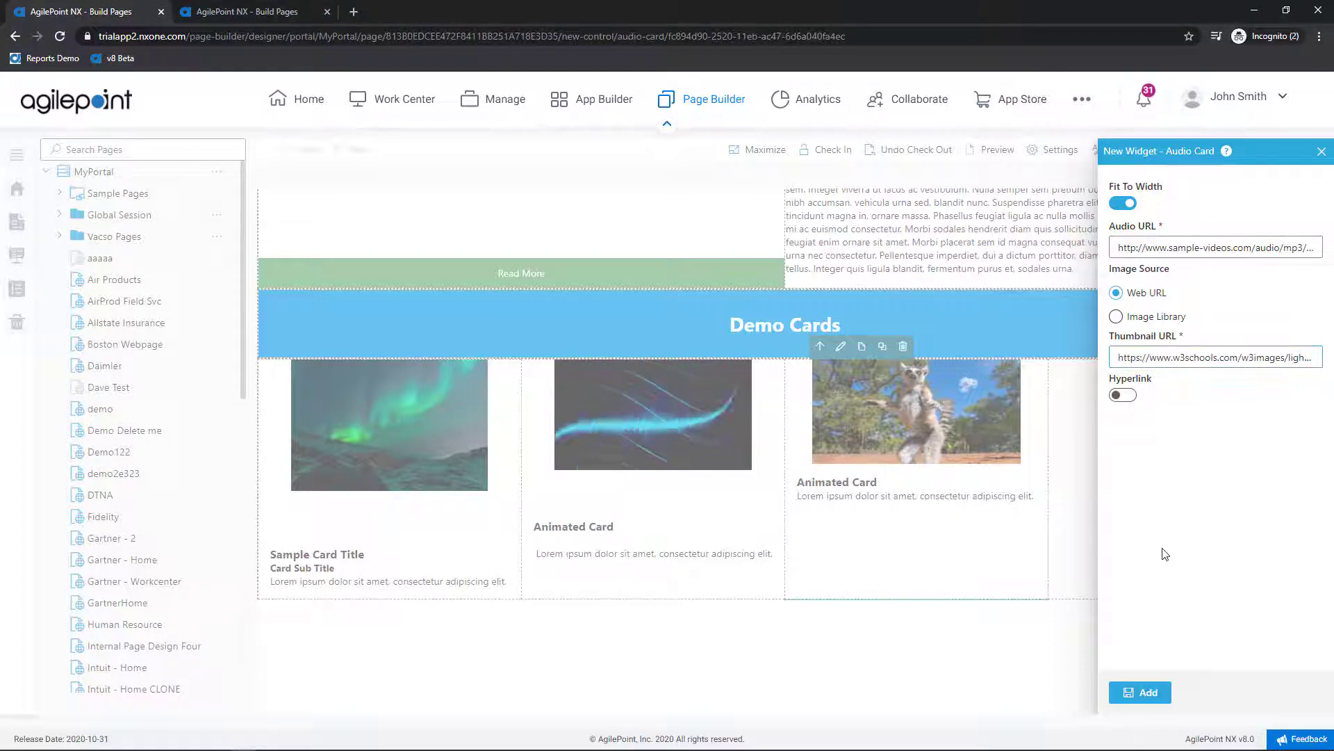
pyautogui.click(1148, 693)
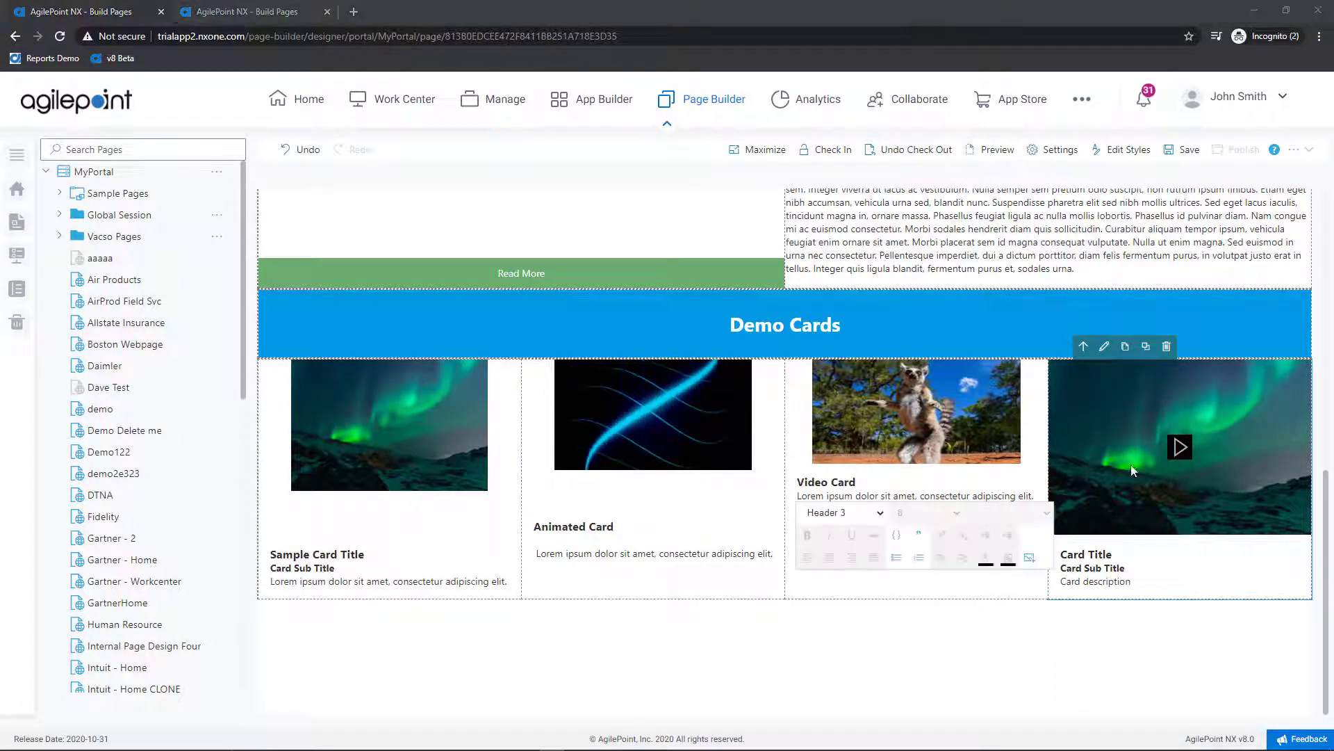
# Step: Title the fourth card 'Audio Card', subtitle 'Audio Card Sub Title', and give it Lorem ipsum description text
pyautogui.click(1104, 553)
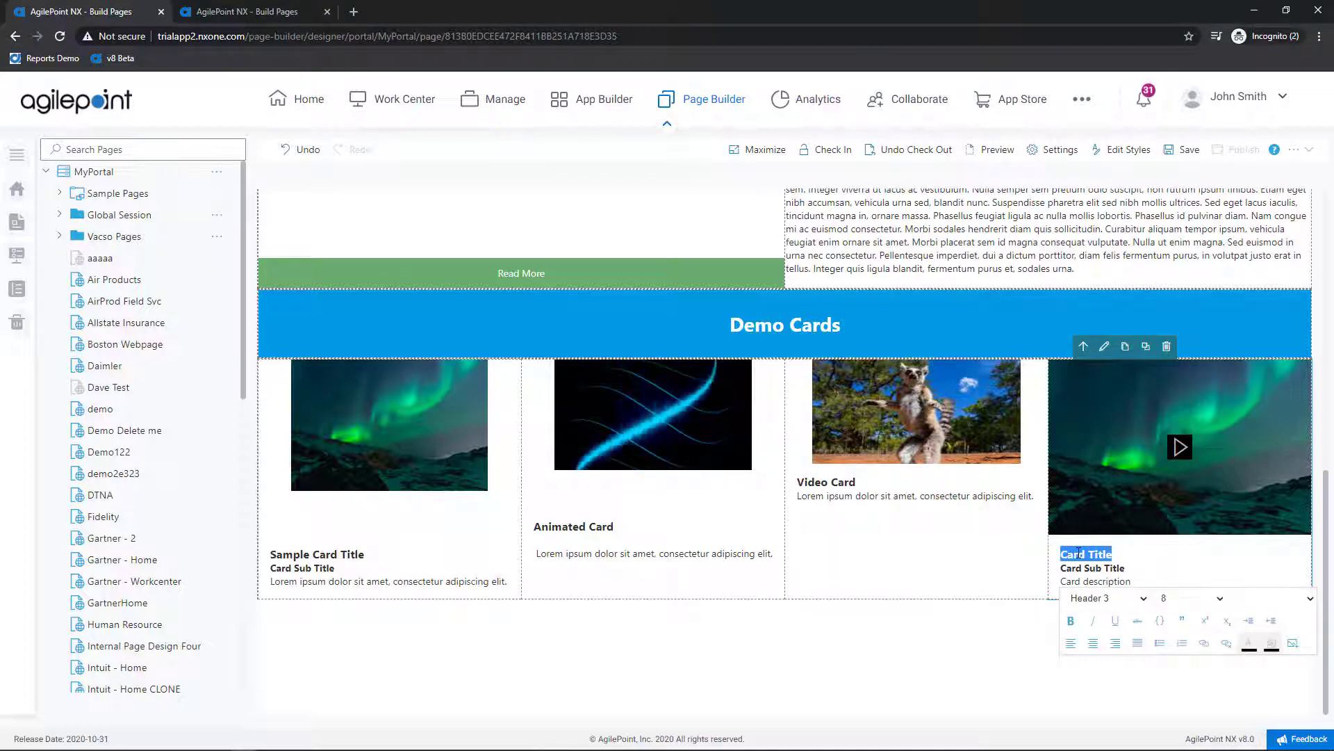
pyautogui.write('Audio Card')
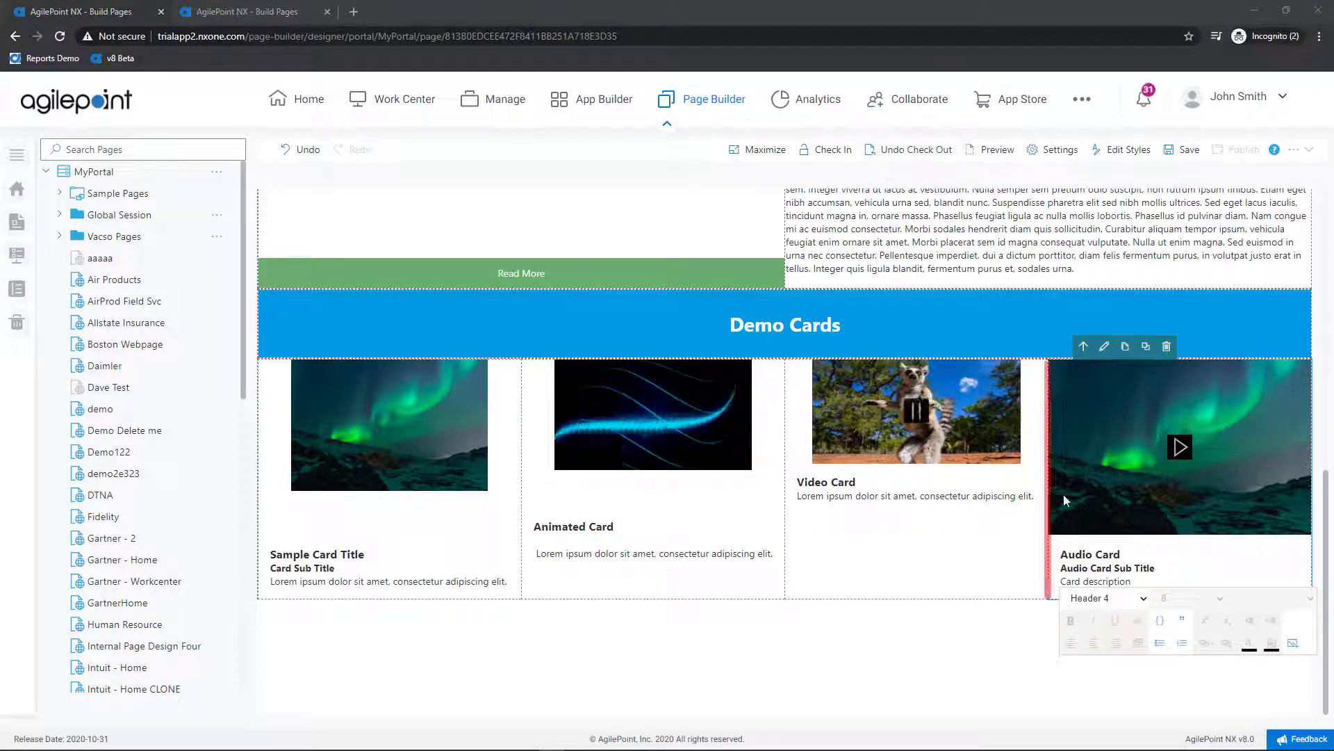
pyautogui.click(1126, 581)
pyautogui.moveTo(1080, 588); pyautogui.dragTo(1070, 592)
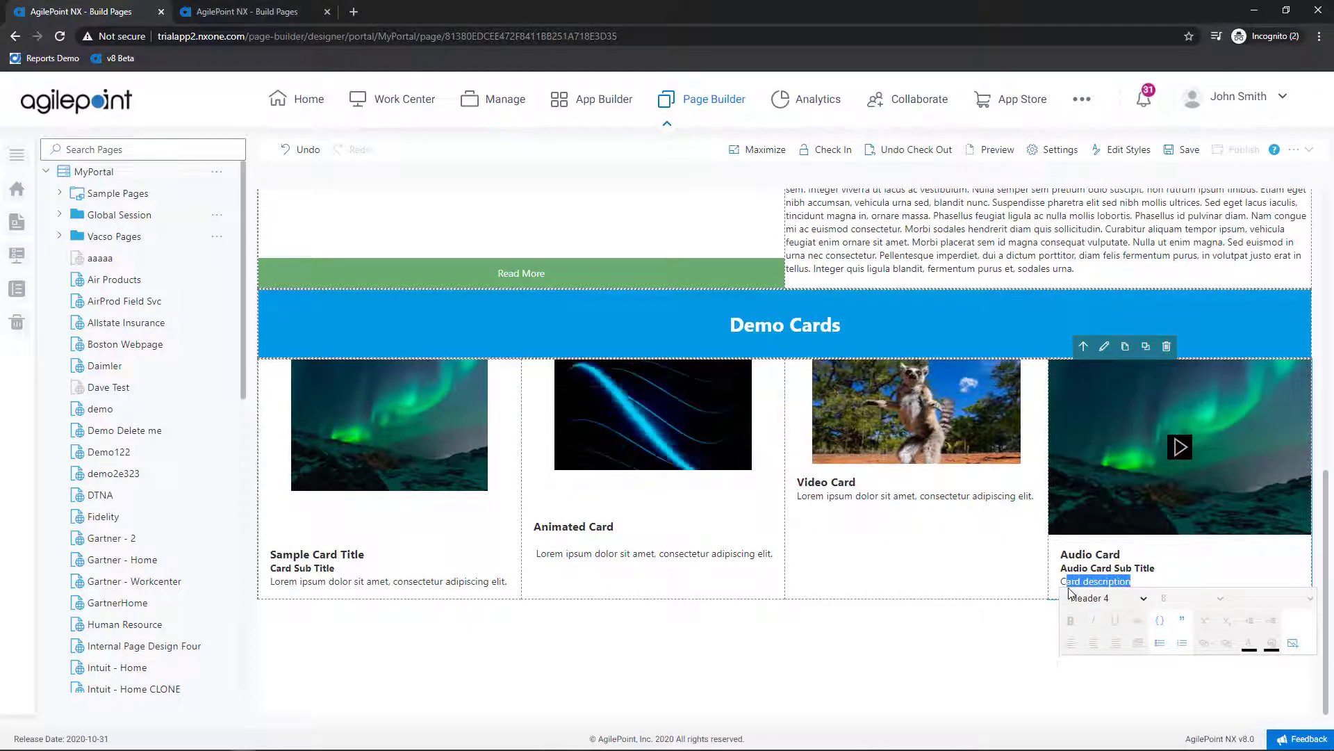
pyautogui.write('Lorem ipsum dolor sit amet, consectetur adipiscing elit.')
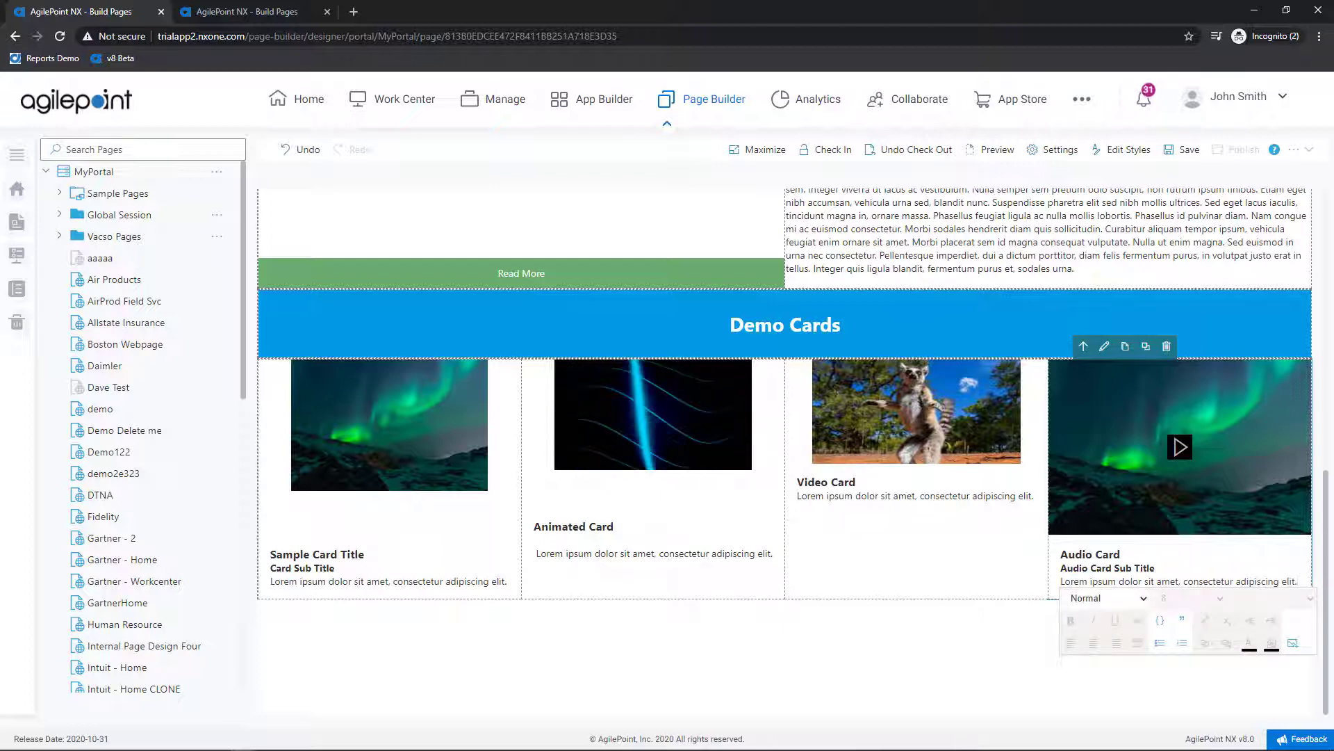
pyautogui.hotkey('alt', 'Tab')
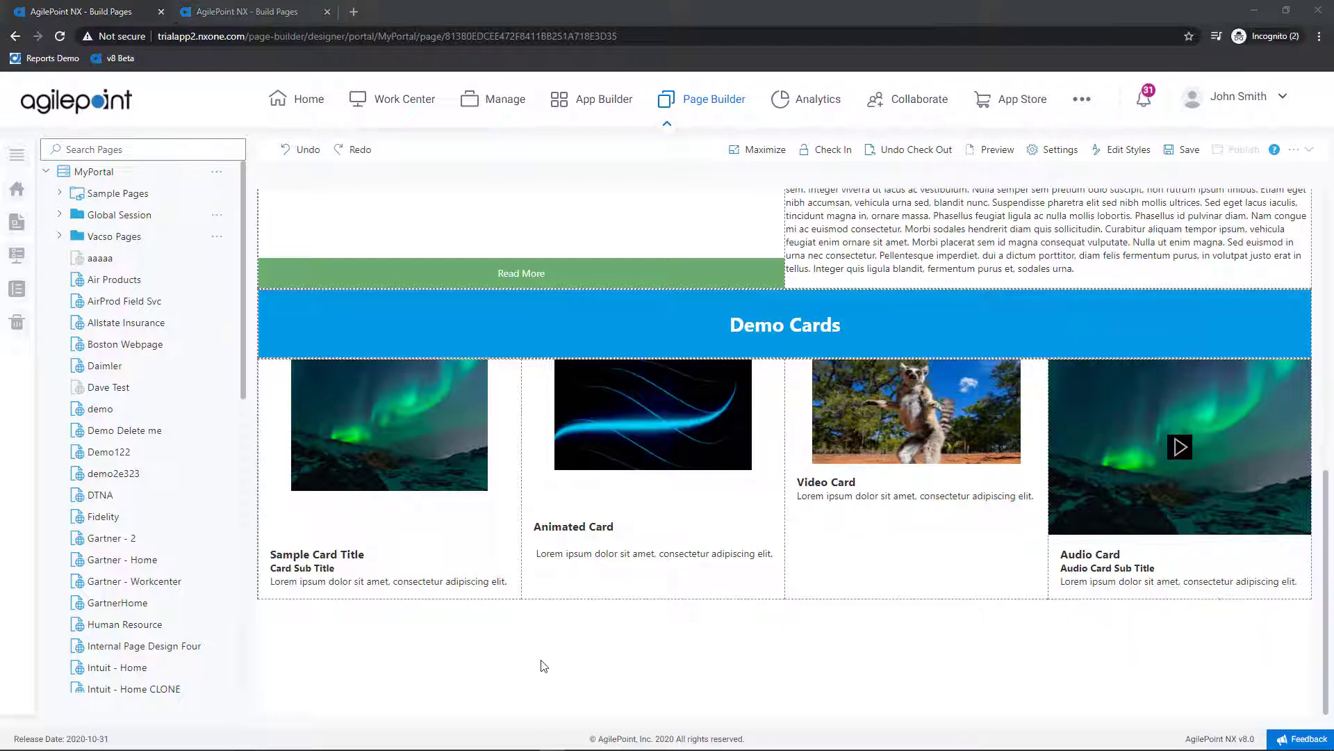
pyautogui.click(270, 602)
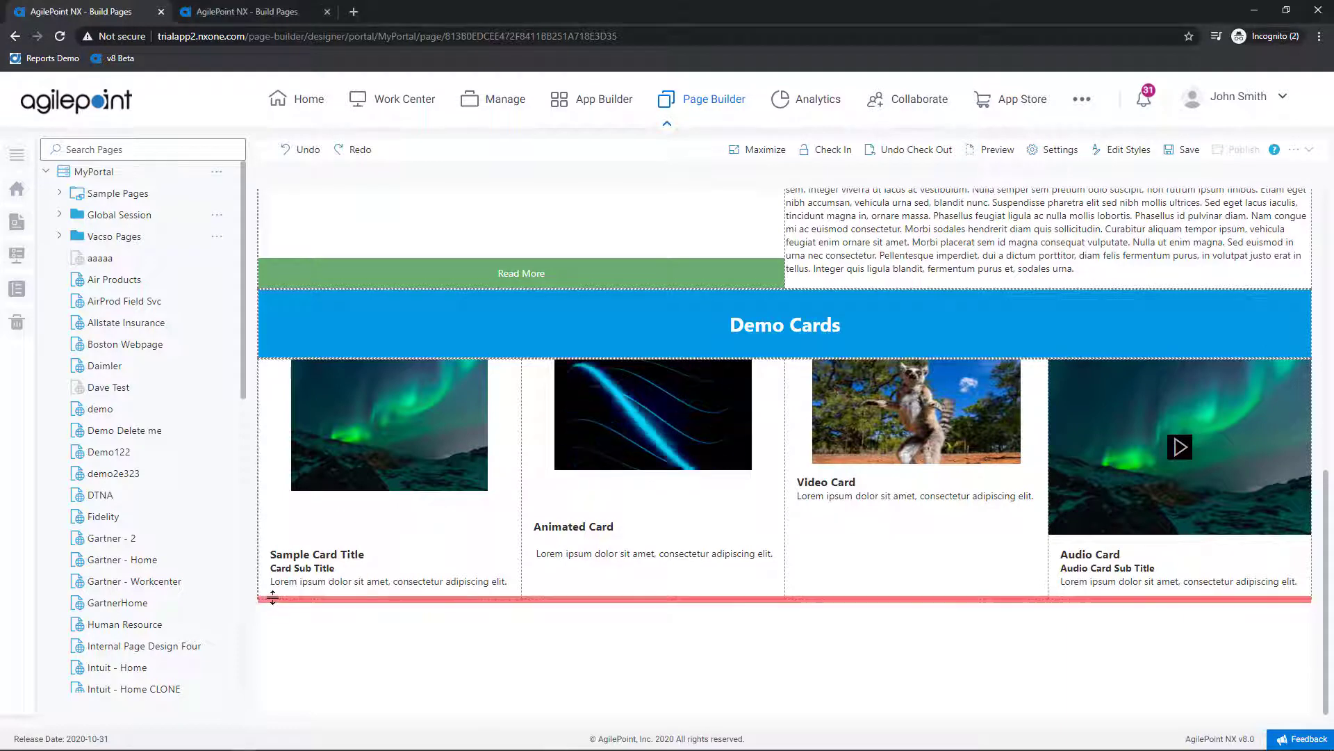
# Step: Insert a Heading widget row below Demo Cards with background colour #039be5
pyautogui.click(257, 600)
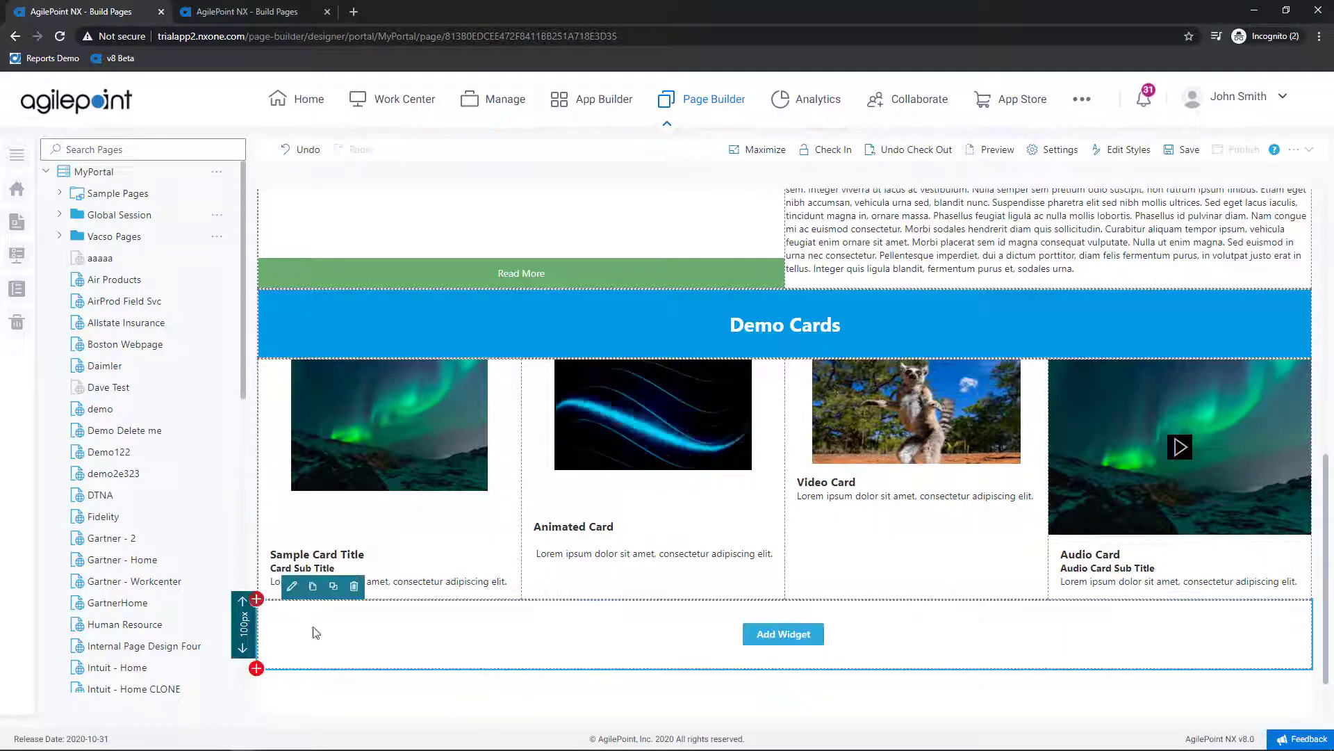
pyautogui.click(765, 635)
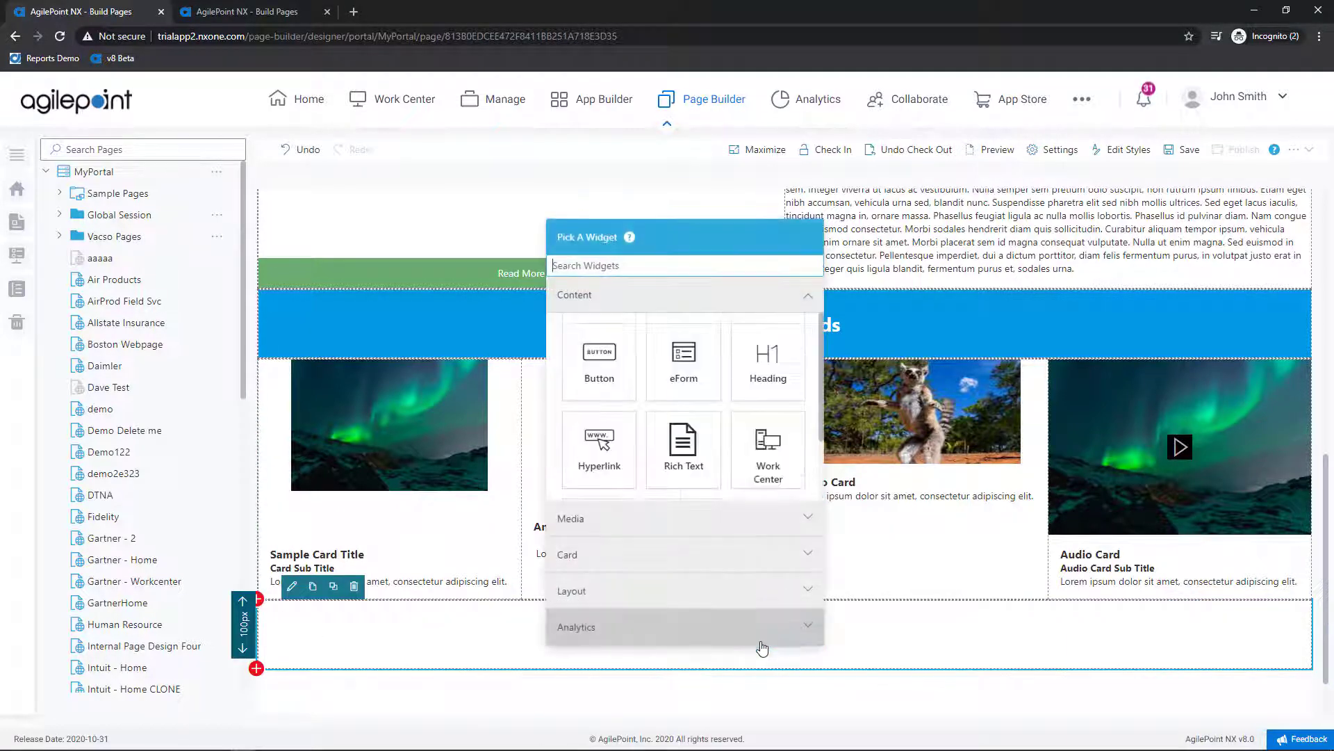
pyautogui.click(770, 387)
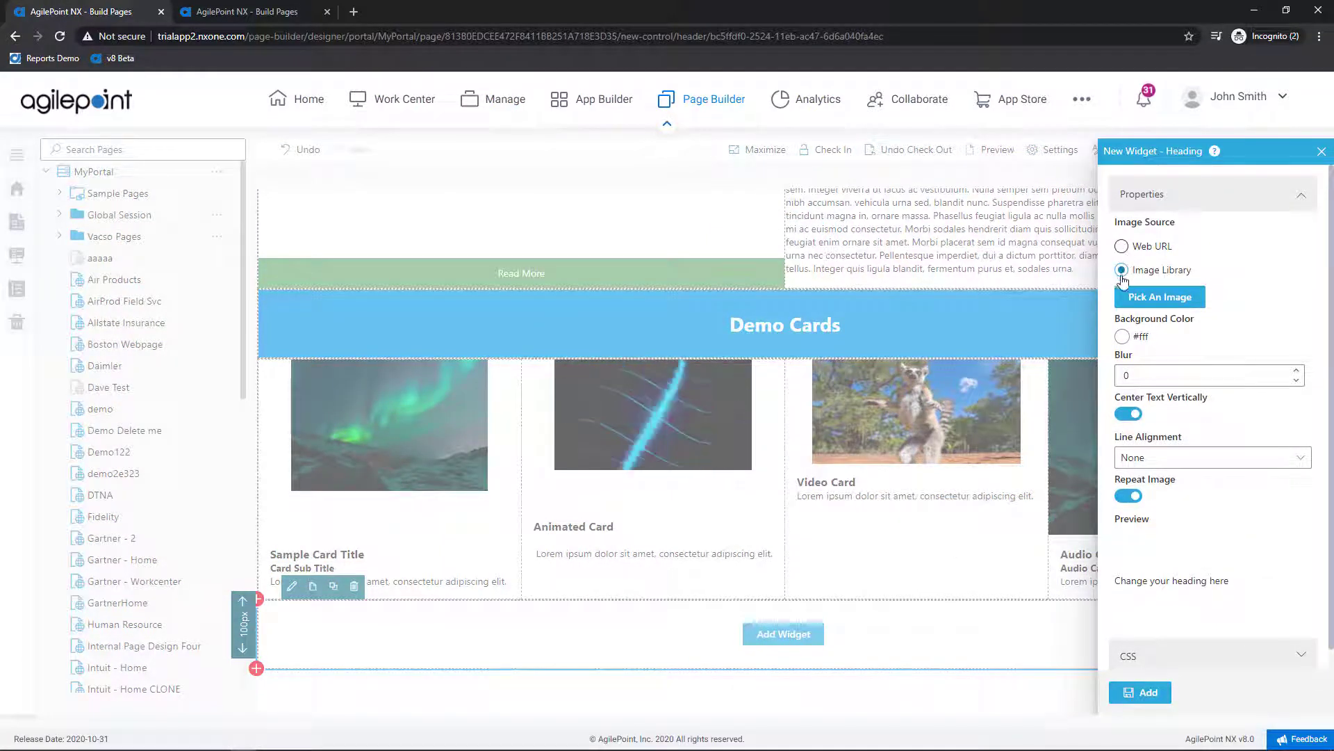
pyautogui.click(1123, 338)
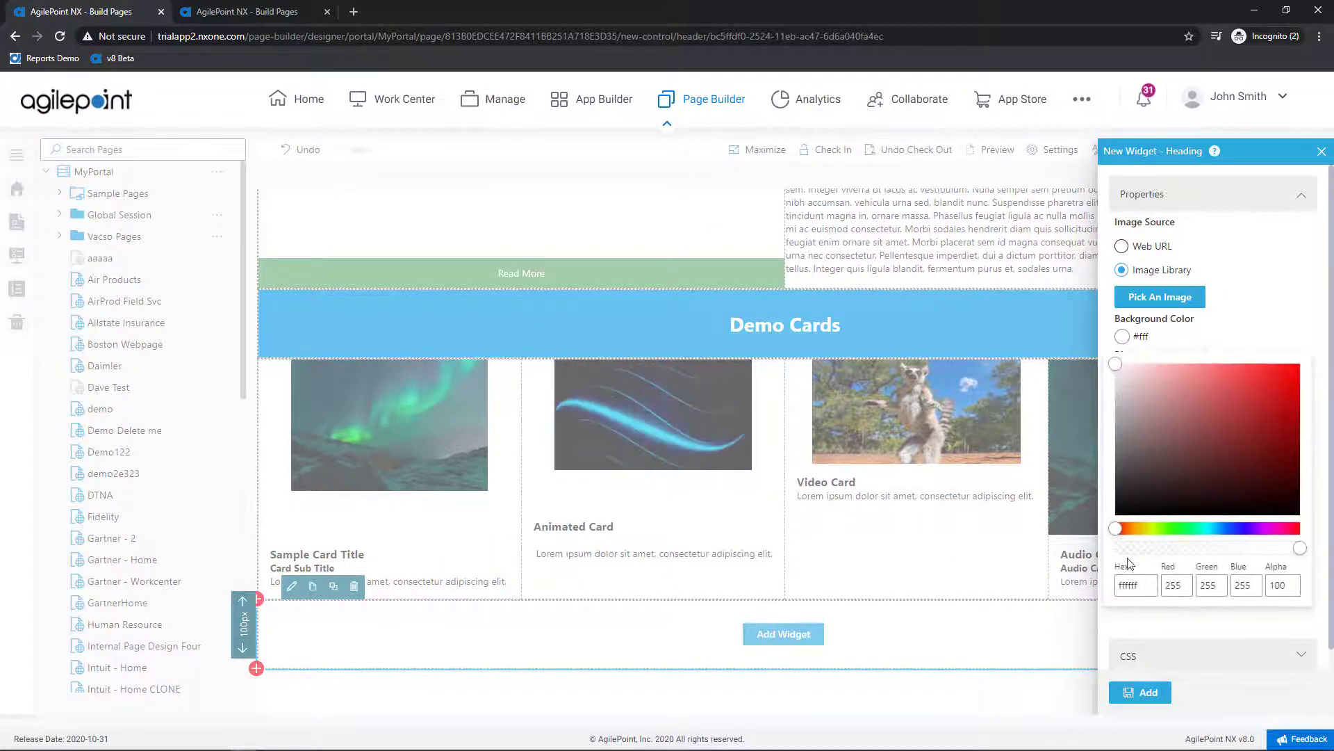
pyautogui.write('039be5')
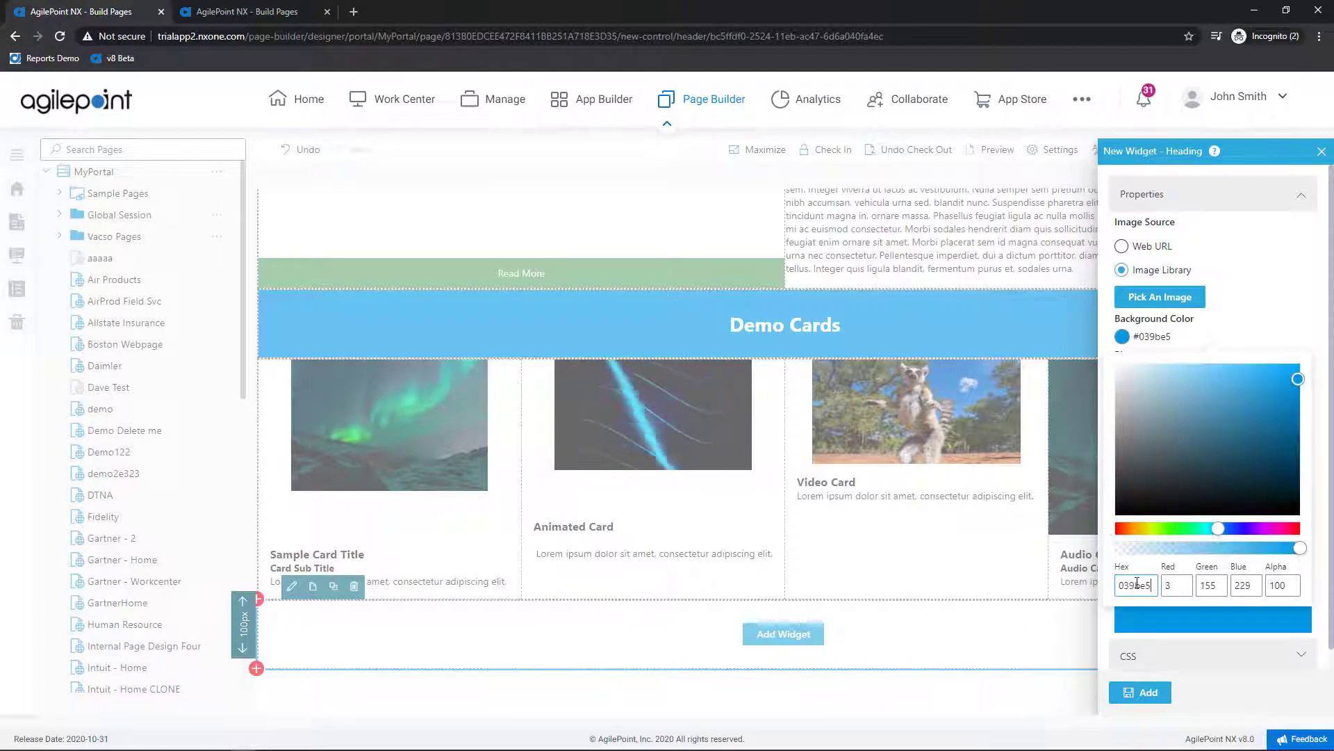
pyautogui.click(1144, 691)
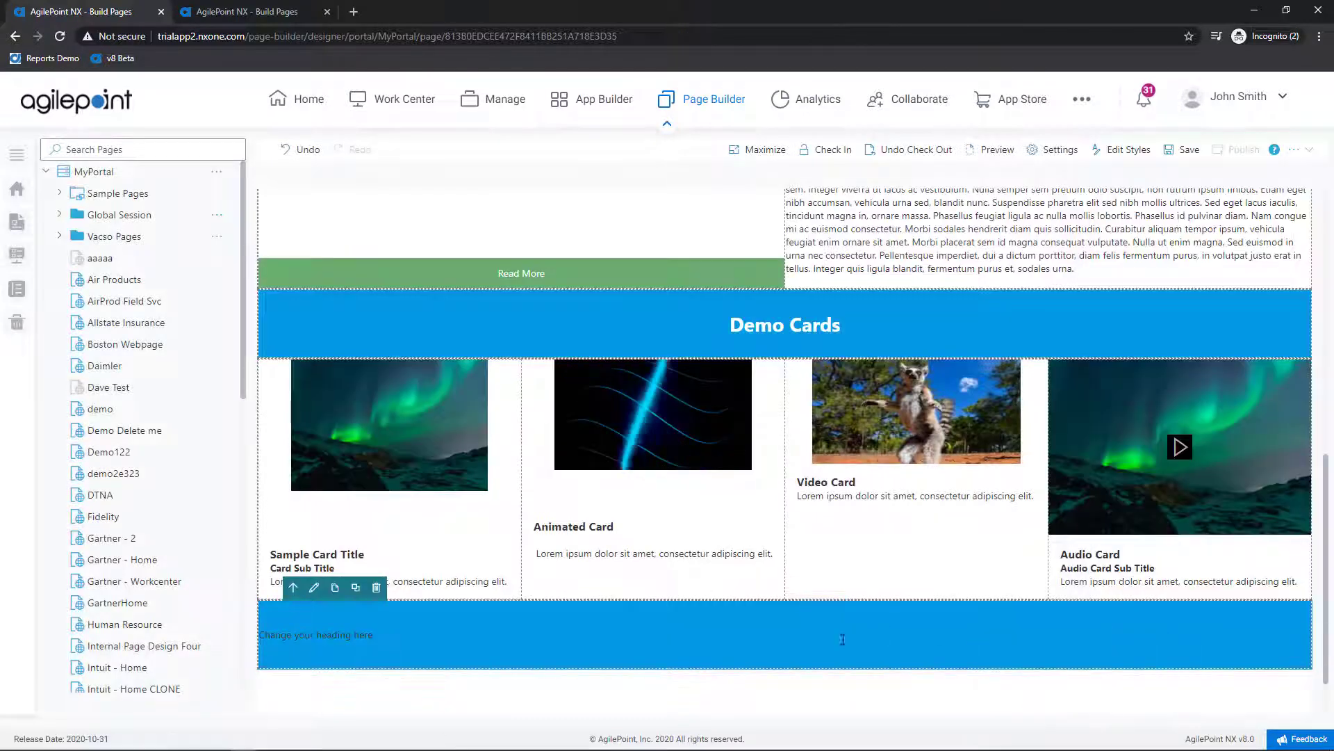
# Step: Replace the heading placeholder with 'Social', styled Header 1, centre-aligned and coloured white
pyautogui.click(364, 637)
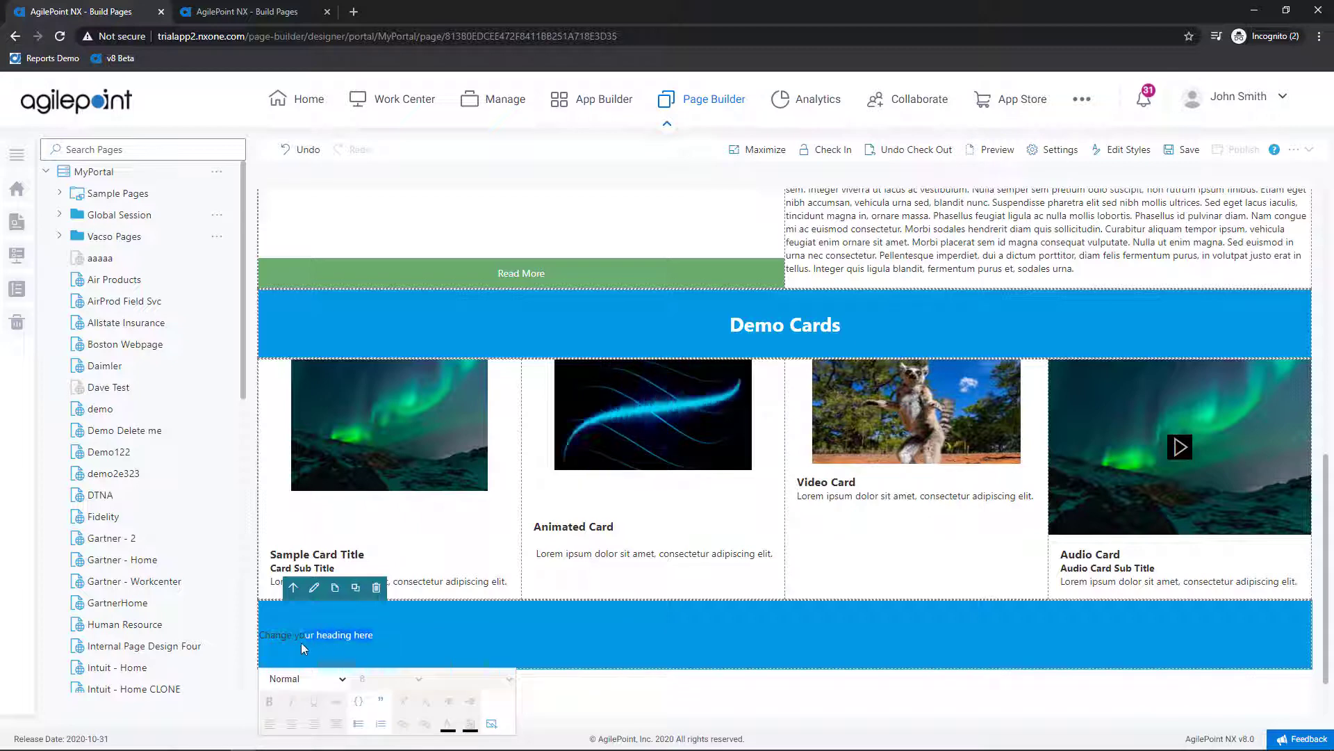
pyautogui.moveTo(262, 647); pyautogui.dragTo(258, 646)
pyautogui.press('BackSpace')
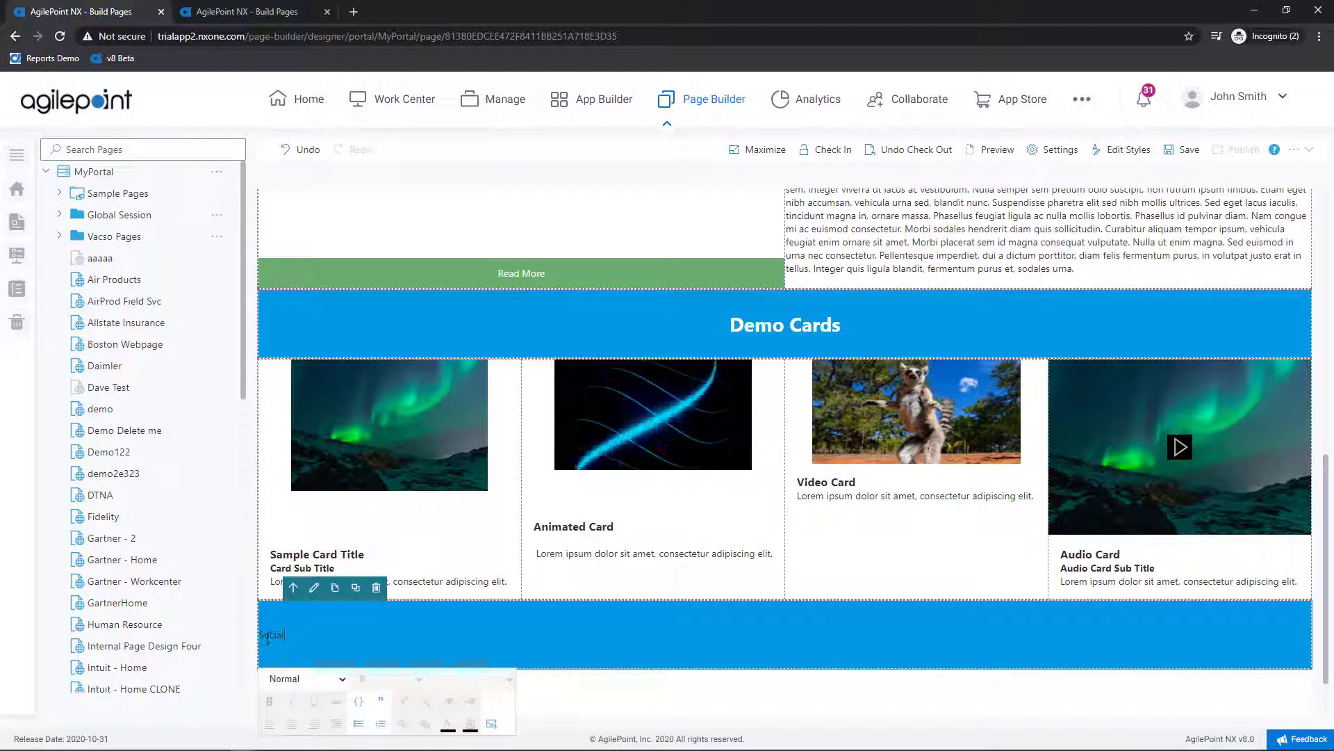
pyautogui.moveTo(290, 638); pyautogui.dragTo(257, 637)
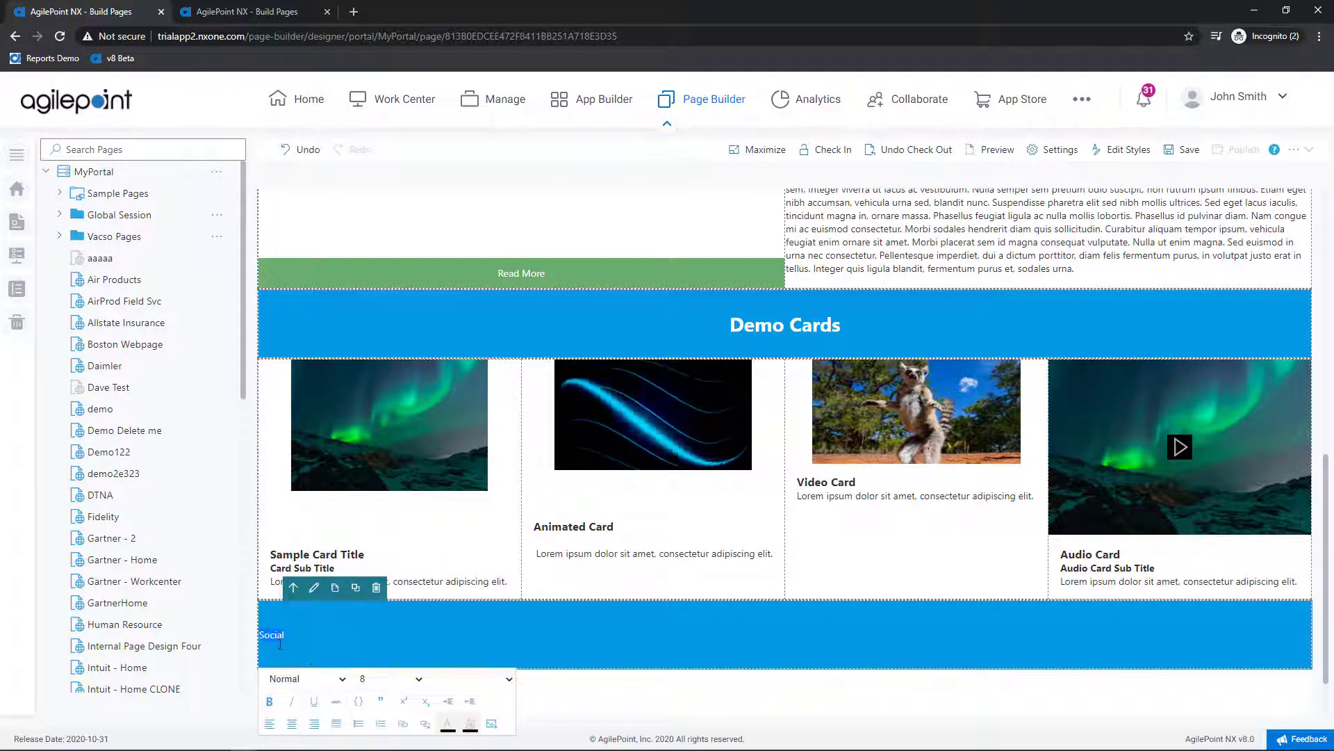
pyautogui.click(318, 683)
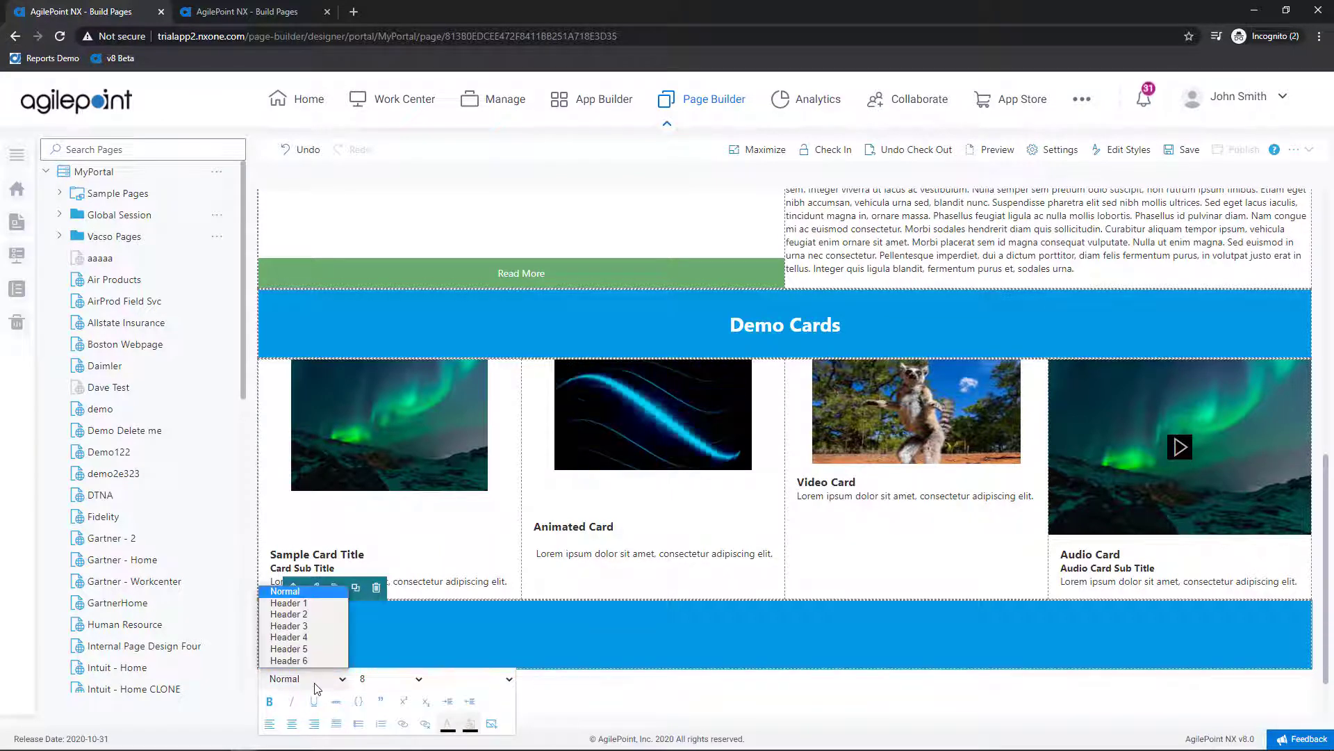
pyautogui.click(329, 602)
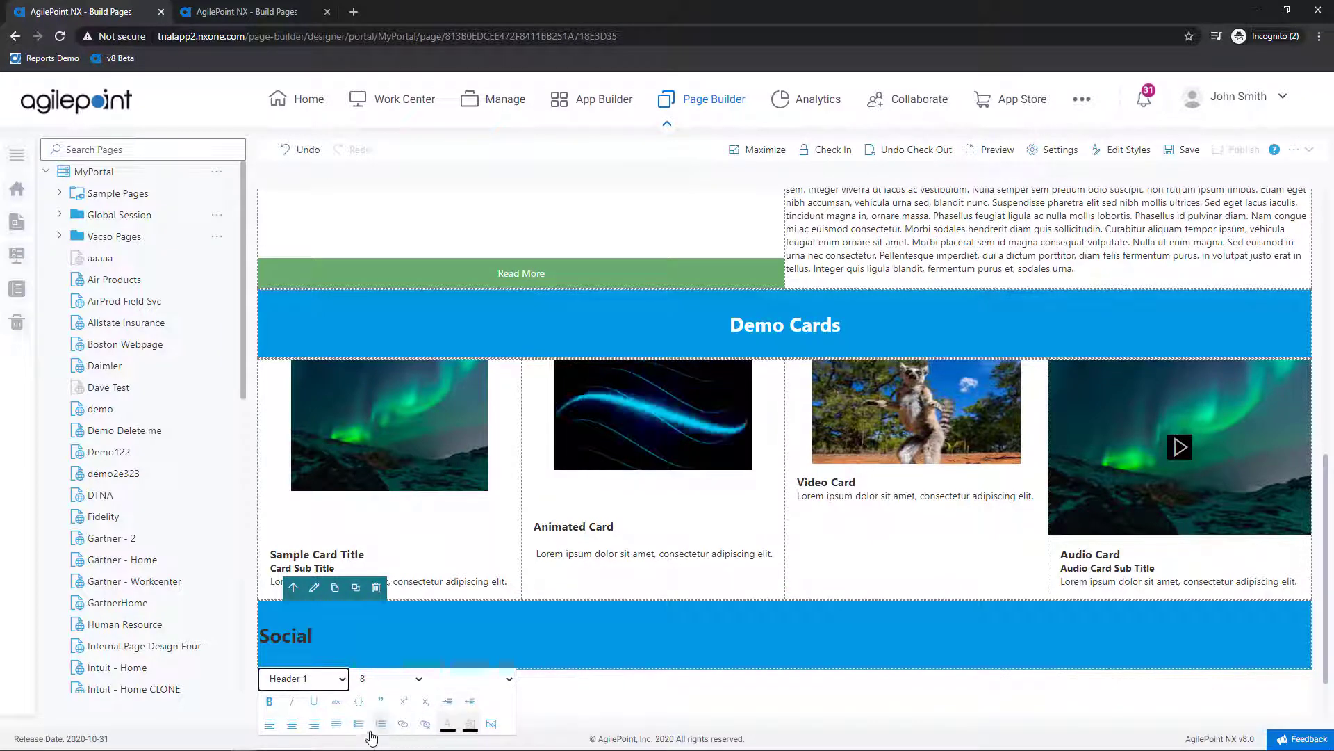
pyautogui.click(292, 725)
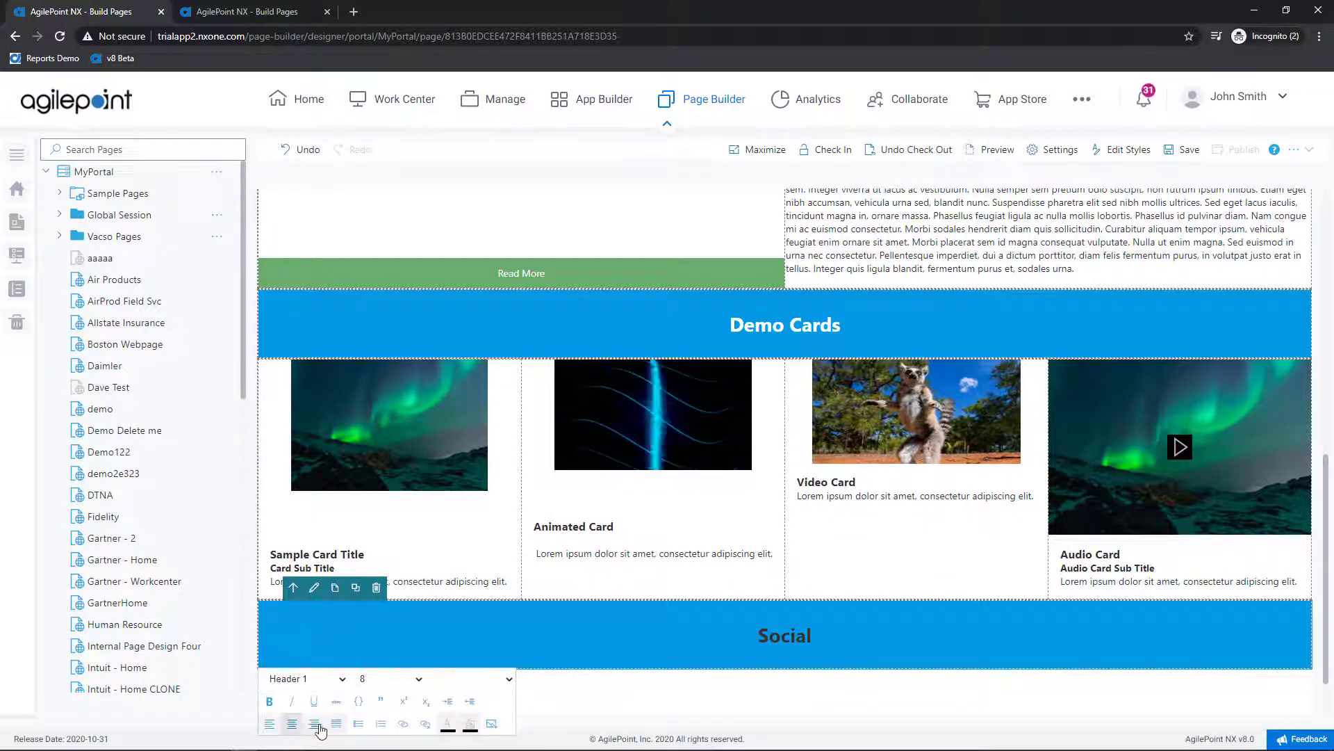
pyautogui.click(448, 725)
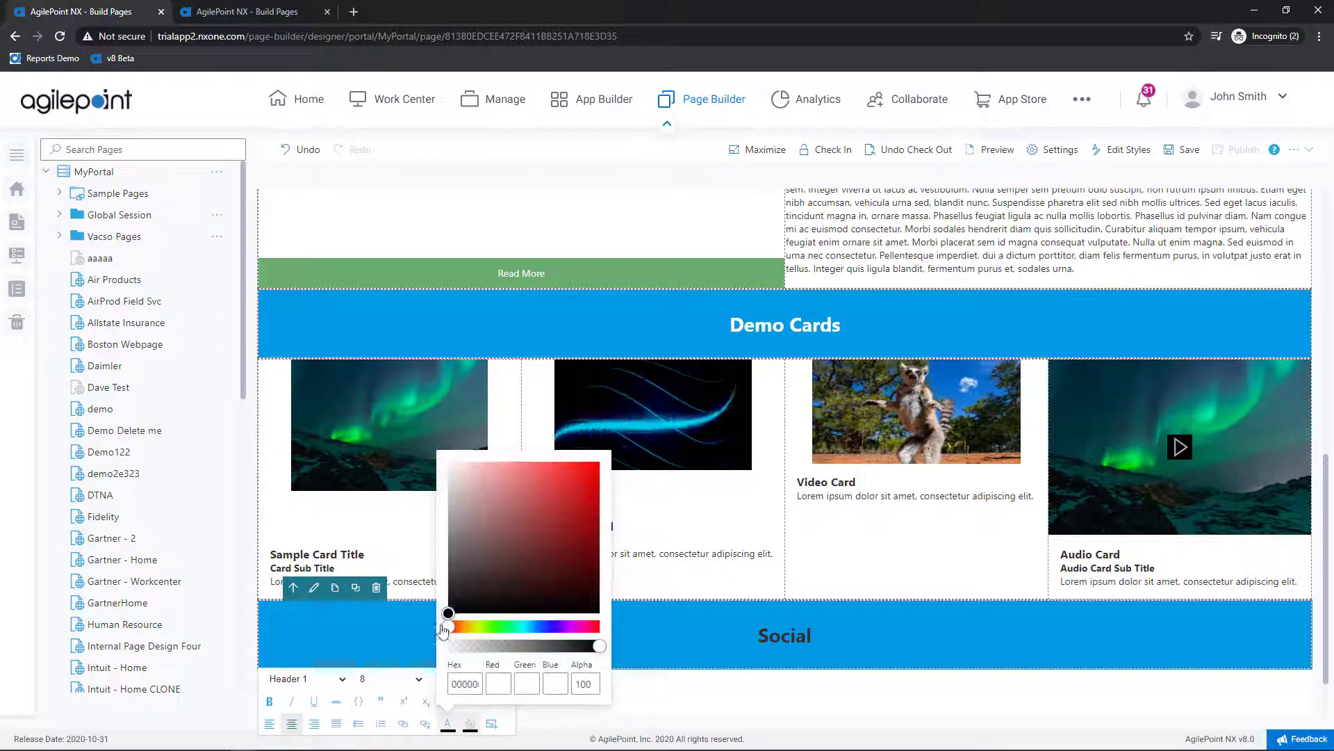
pyautogui.moveTo(449, 614); pyautogui.dragTo(446, 448)
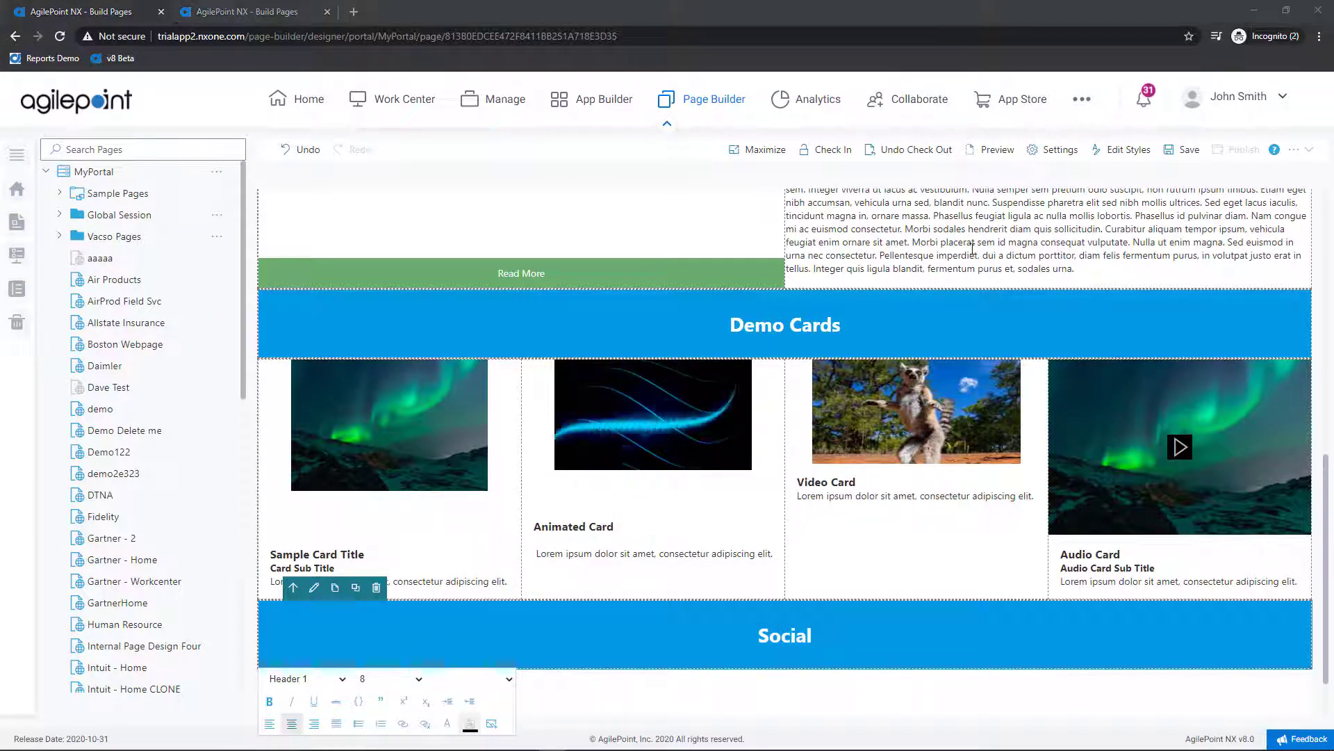
pyautogui.scroll(-1, 750, 339)
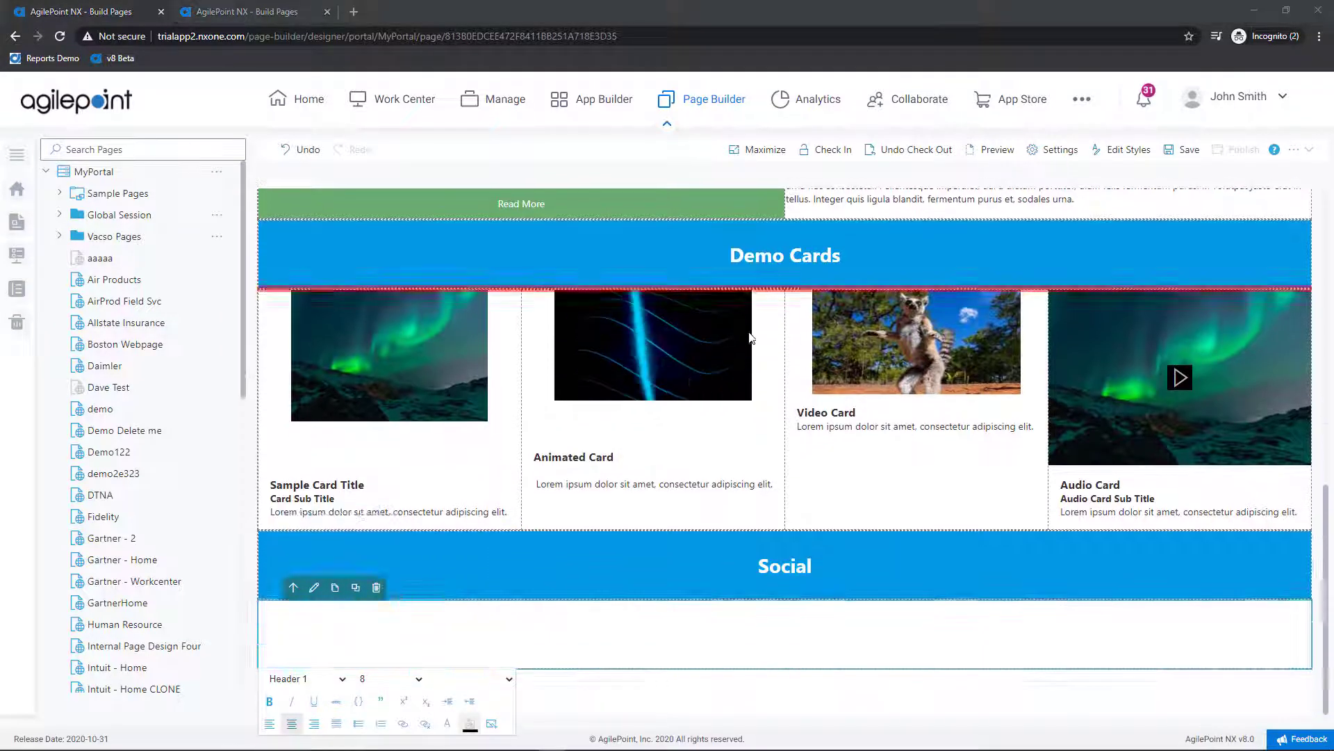
# Step: Add an eForm widget with application Contact Us and process Contact Us Process under Social
pyautogui.click(260, 602)
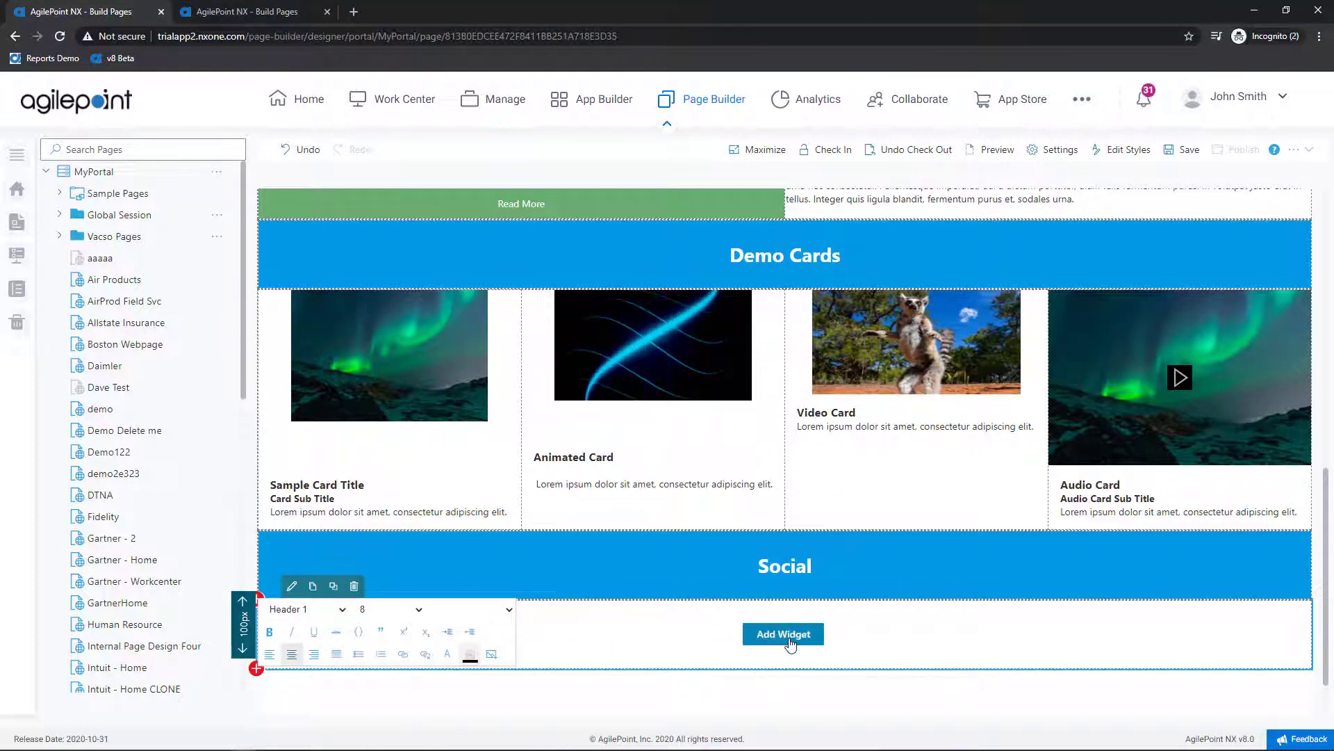
pyautogui.click(784, 633)
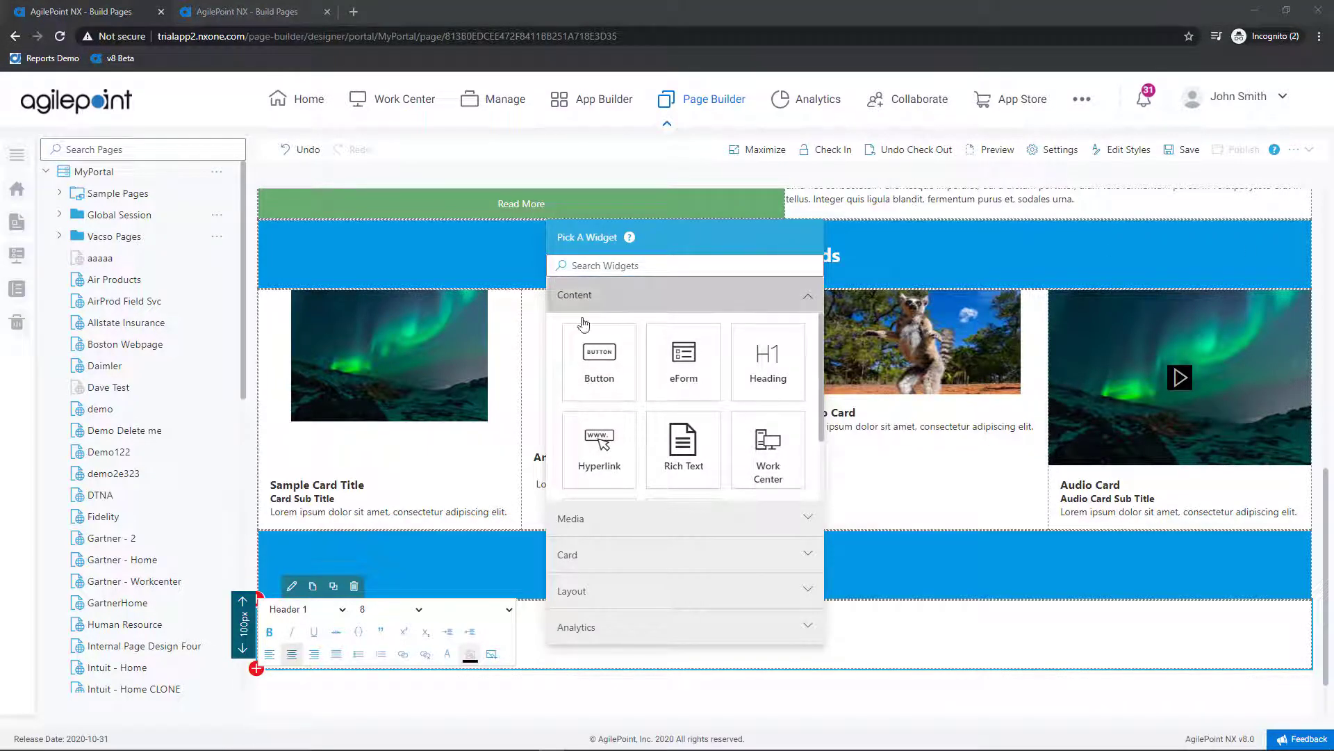
pyautogui.click(682, 369)
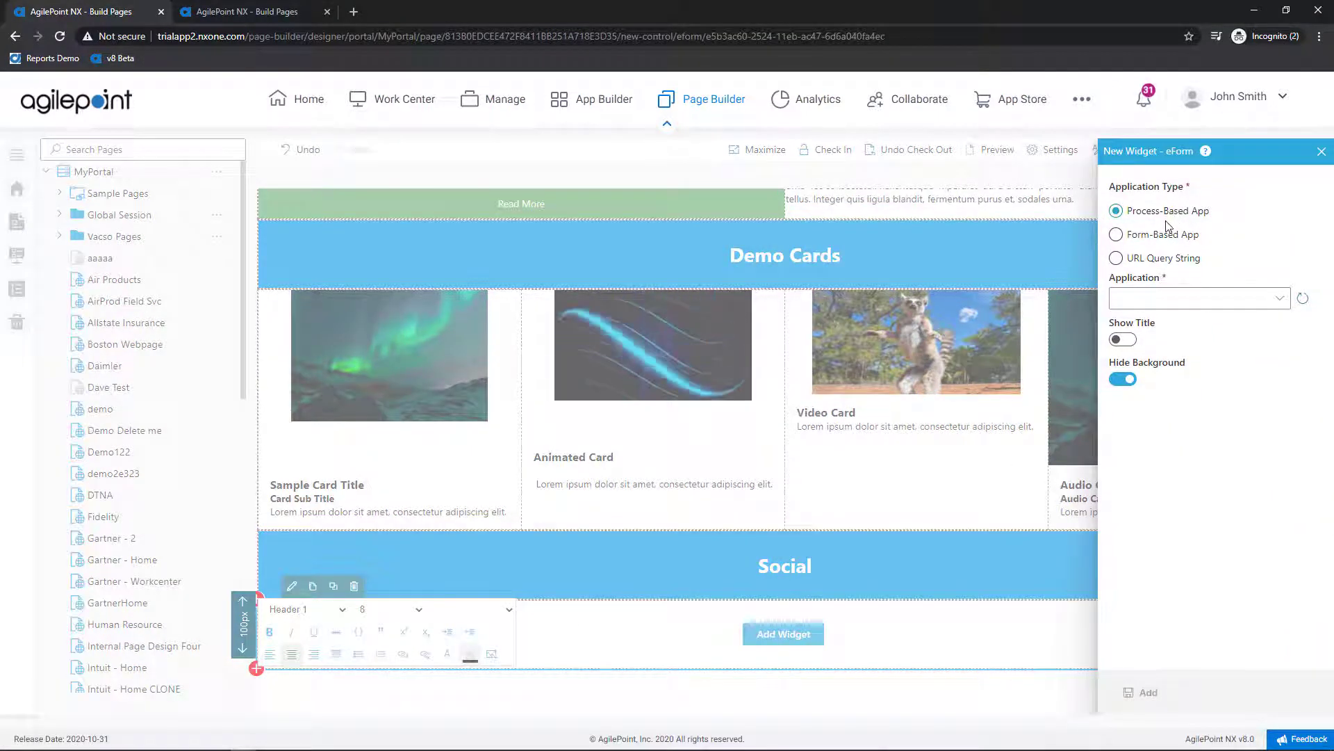
pyautogui.click(1196, 300)
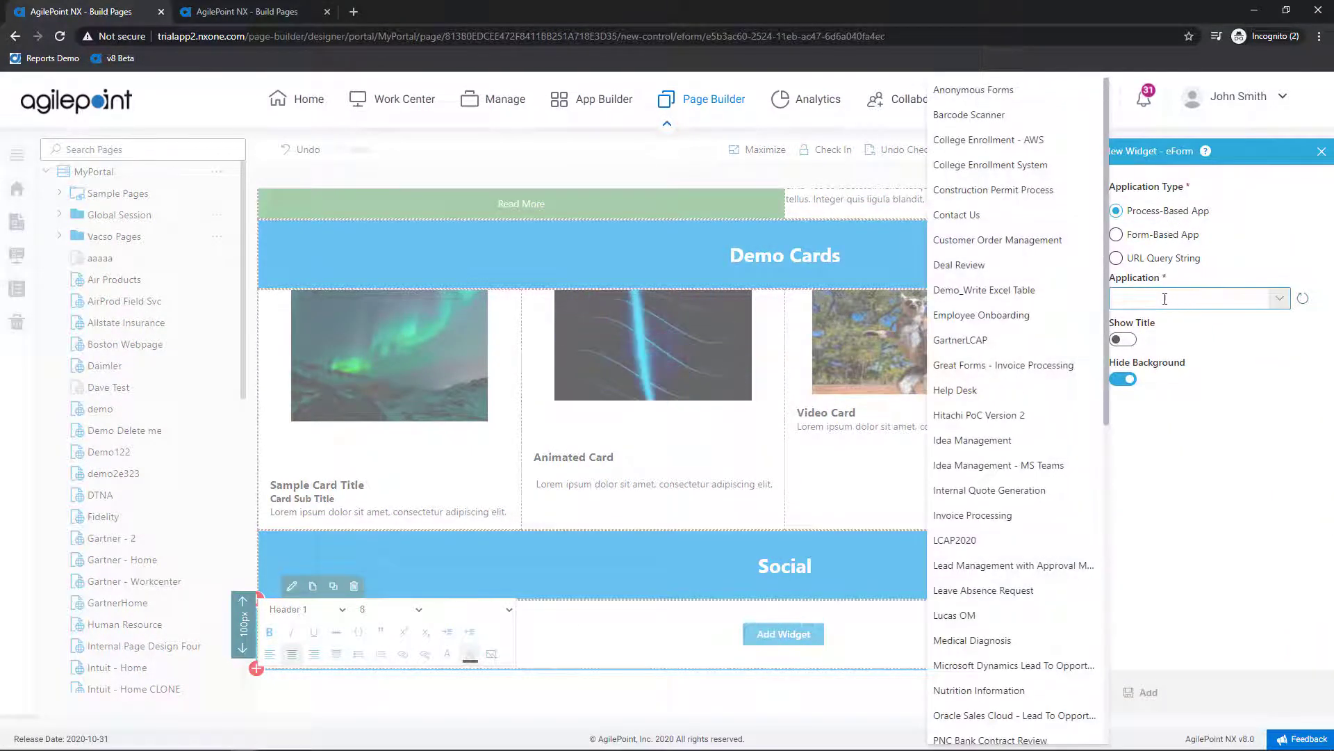
pyautogui.click(980, 221)
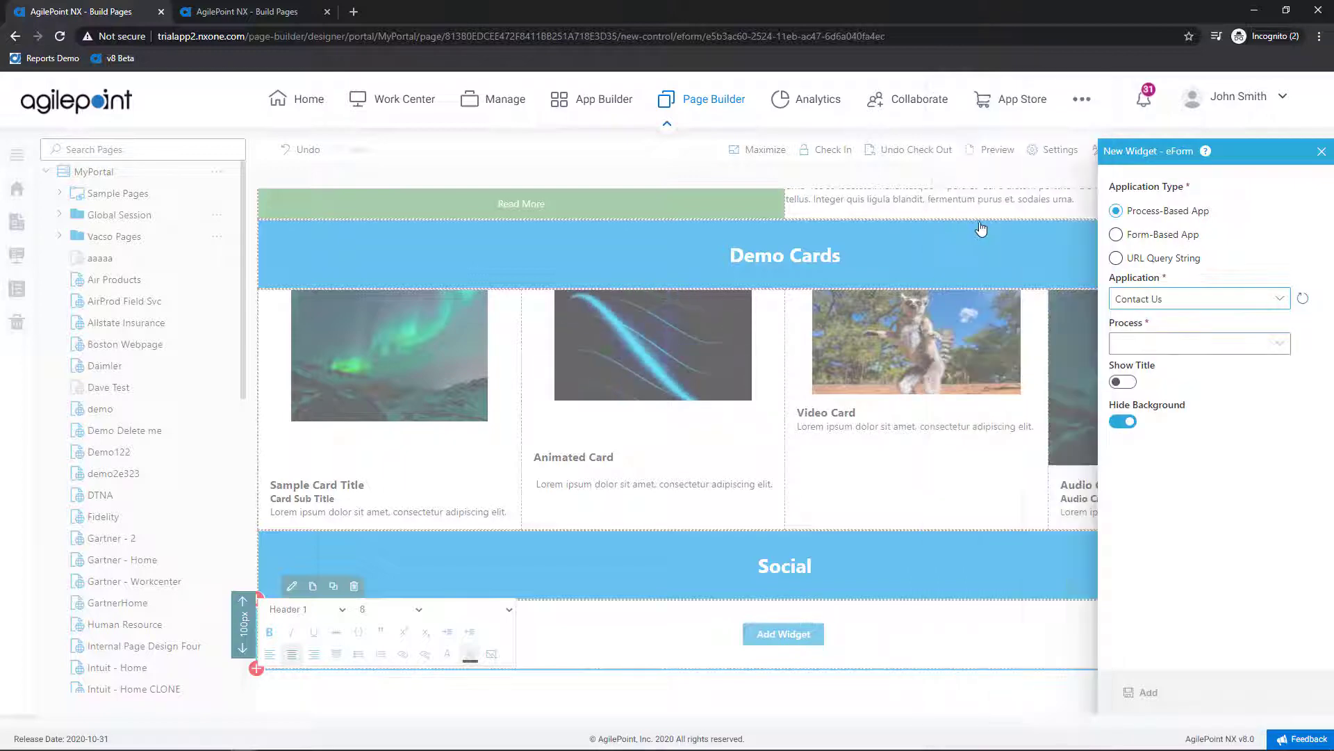
pyautogui.click(1175, 343)
pyautogui.click(1169, 368)
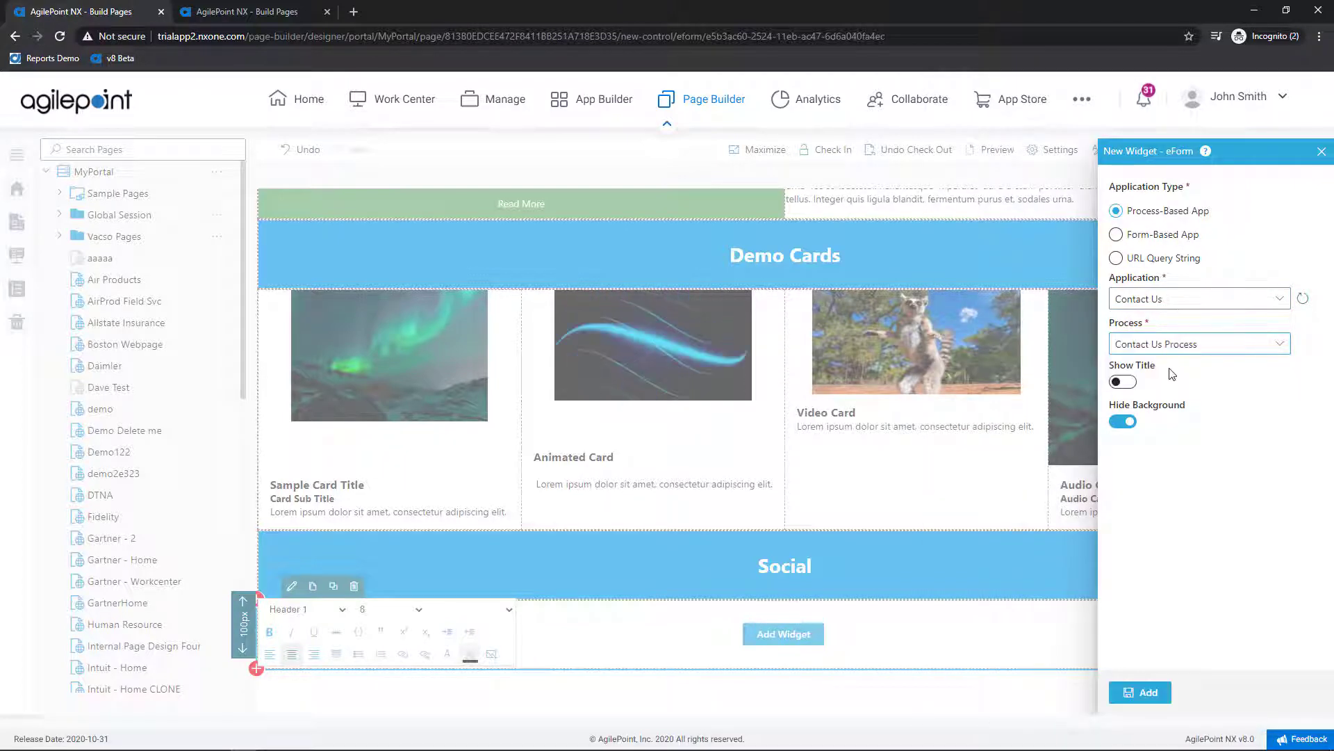
pyautogui.click(1150, 699)
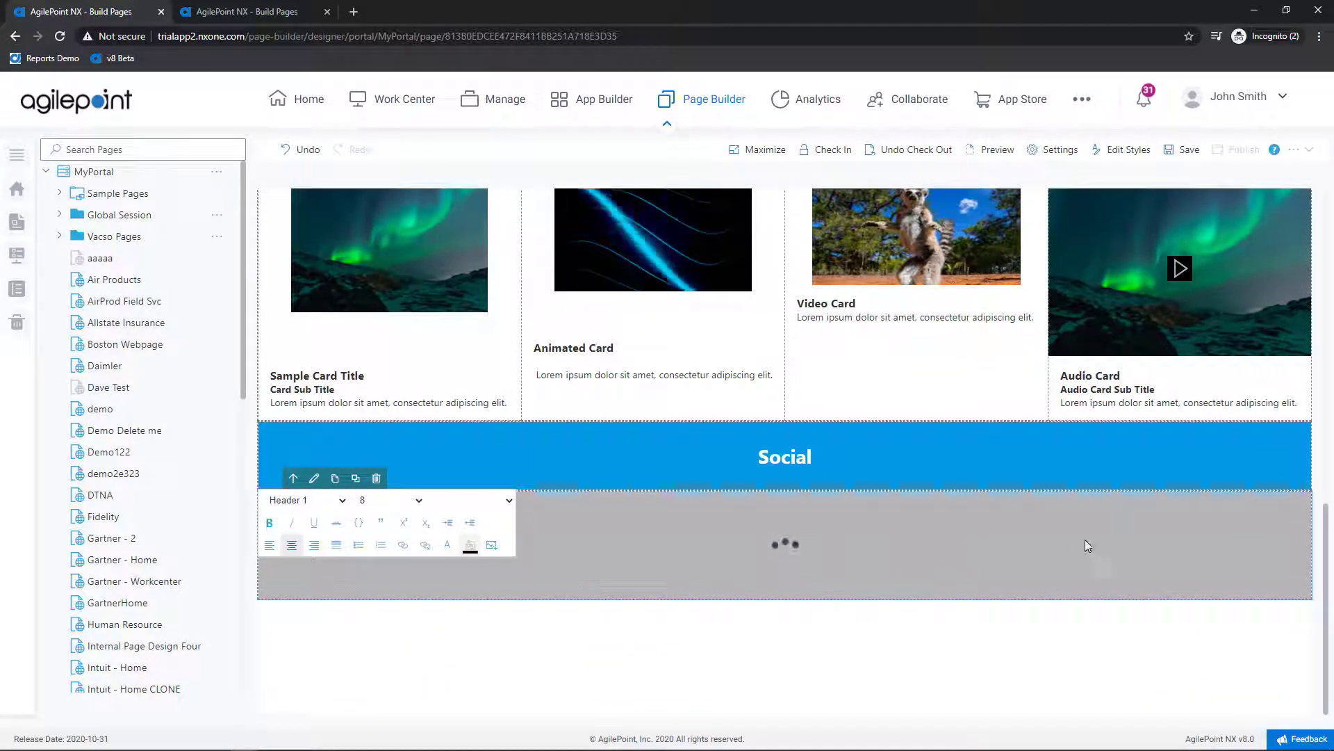
# Step: Add a second column beside the Contact Us form holding an Embed widget with the Yammer feed URL
pyautogui.click(1311, 545)
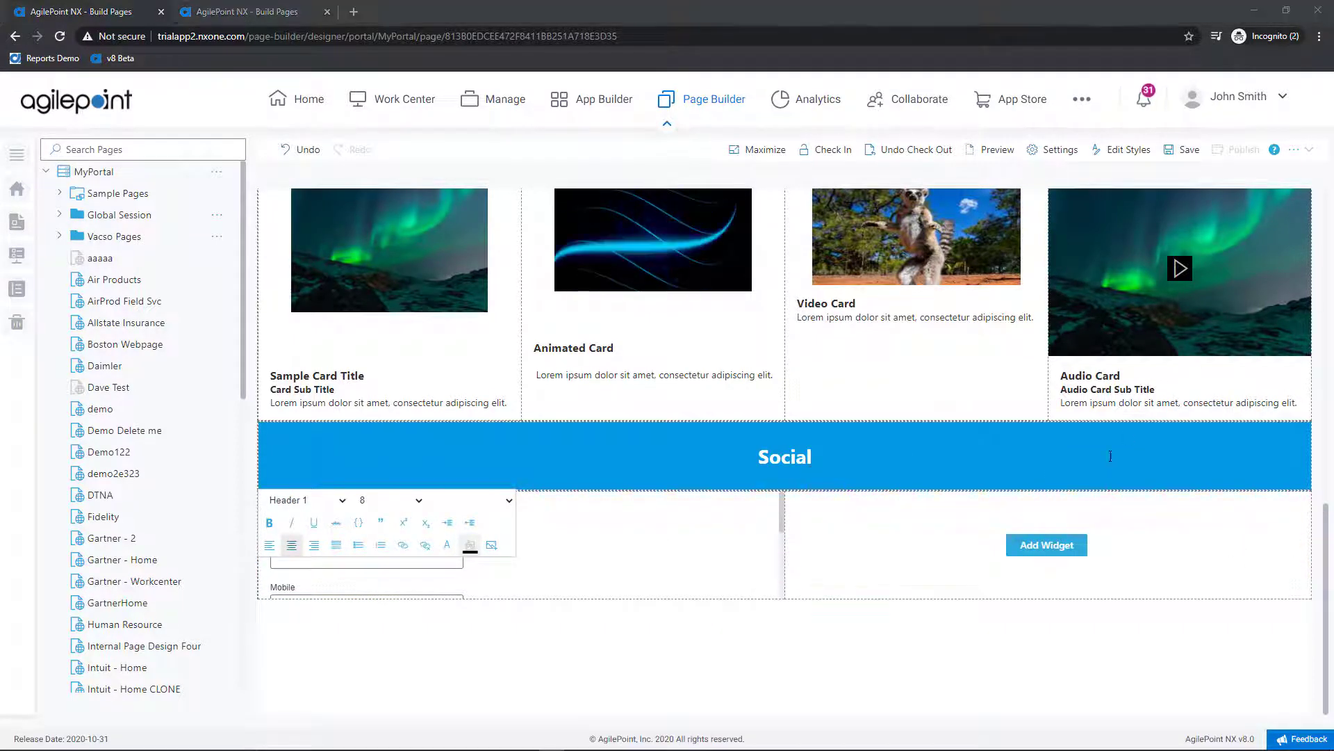
pyautogui.click(1040, 555)
pyautogui.click(924, 428)
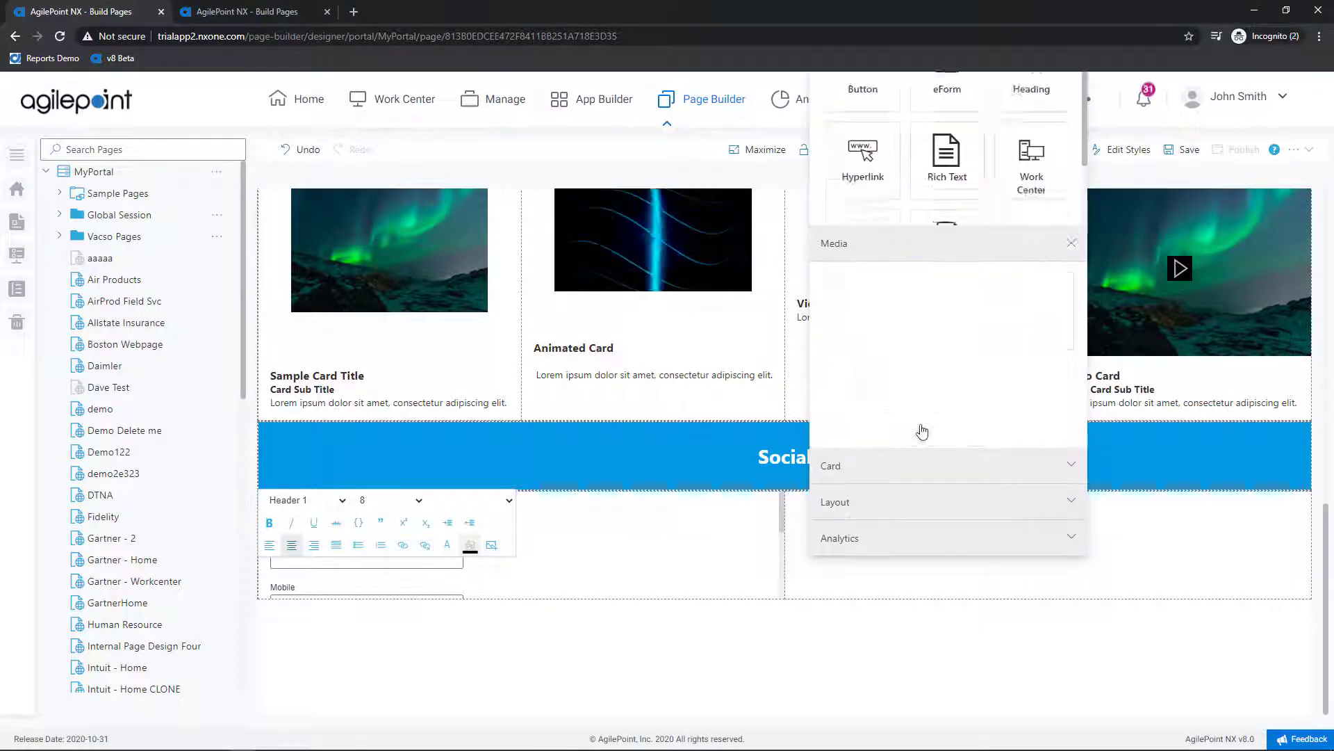
pyautogui.click(959, 314)
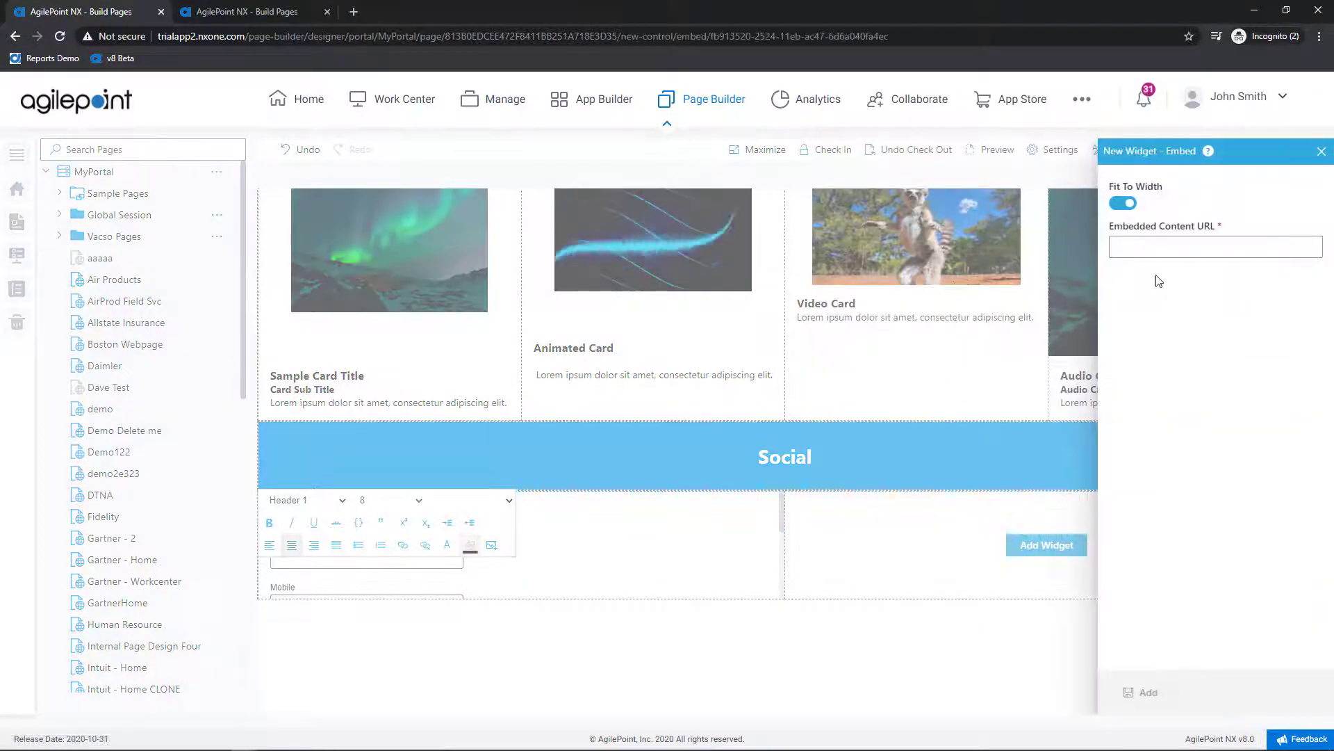
pyautogui.click(1159, 247)
pyautogui.hotkey('ctrl', 'v')
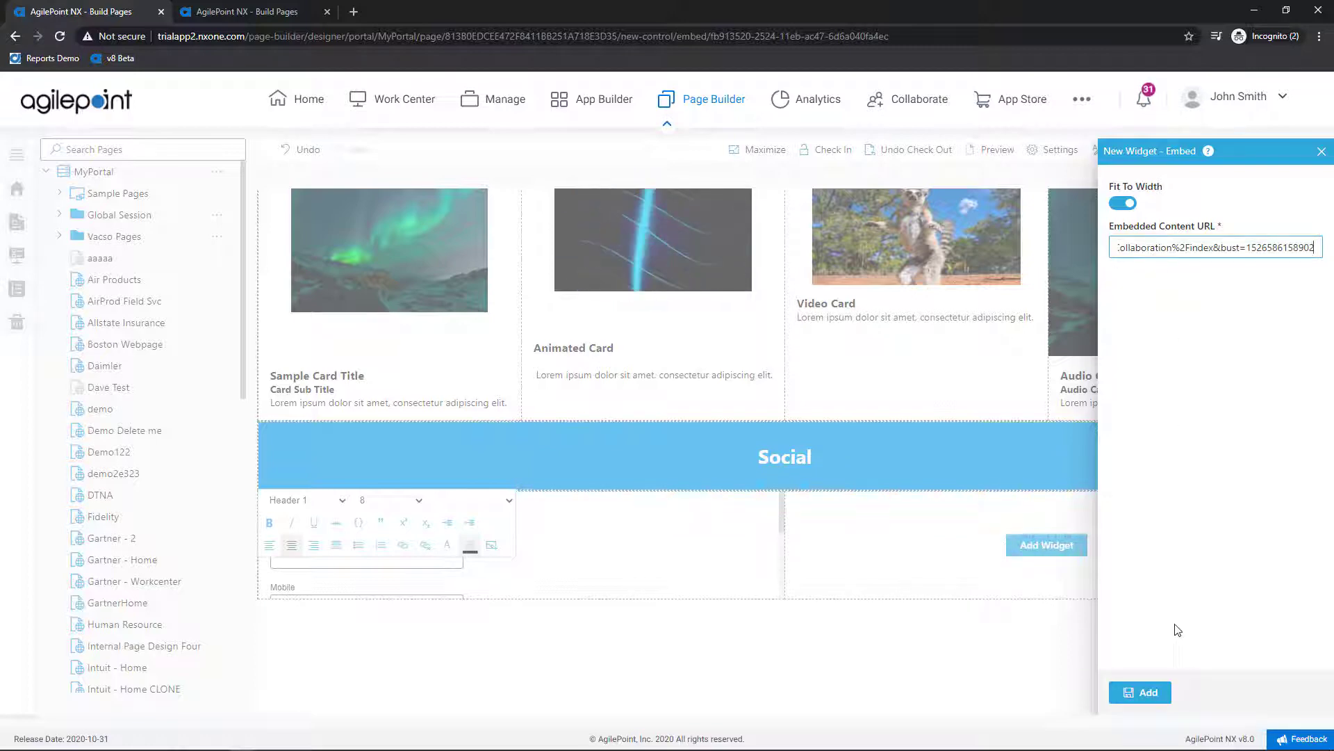
pyautogui.click(1139, 692)
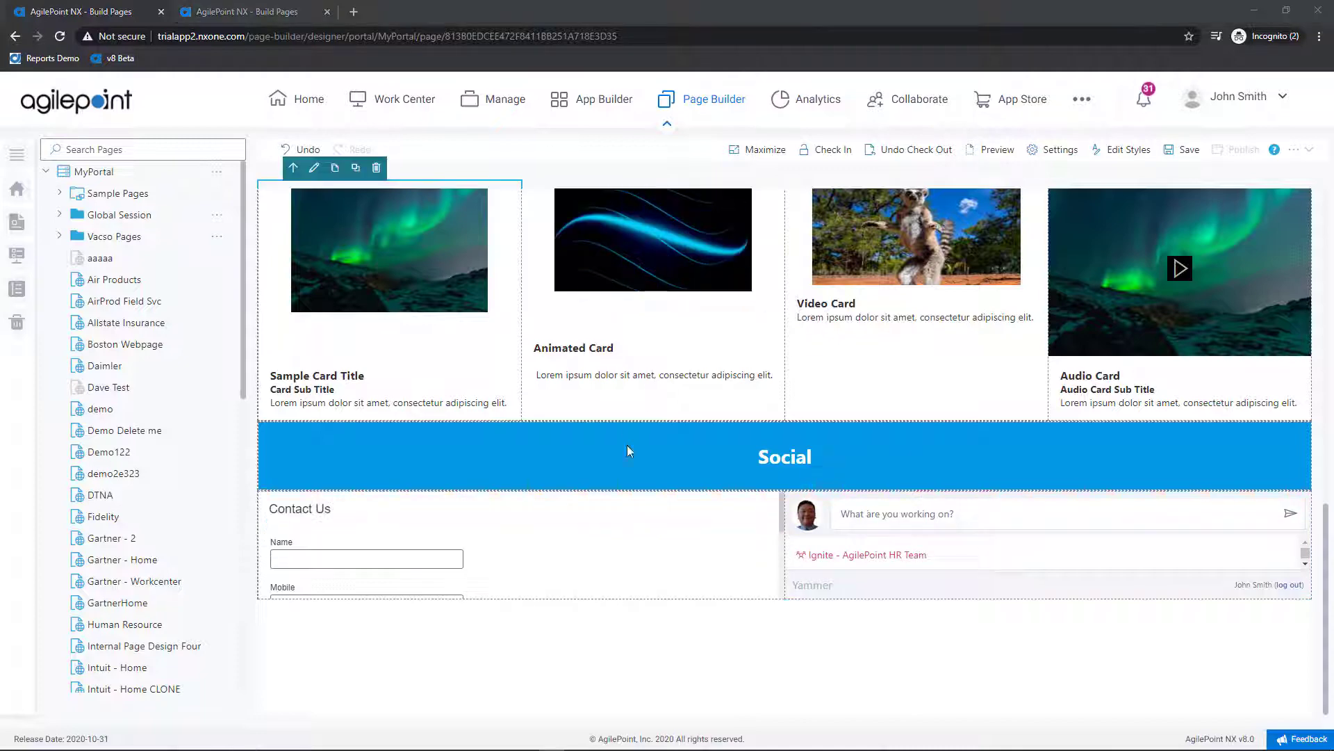
# Step: Stretch the Contact Us row to 460px so Submit and Cancel show
pyautogui.moveTo(623, 597); pyautogui.dragTo(613, 701)
pyautogui.scroll(-1, 494, 531)
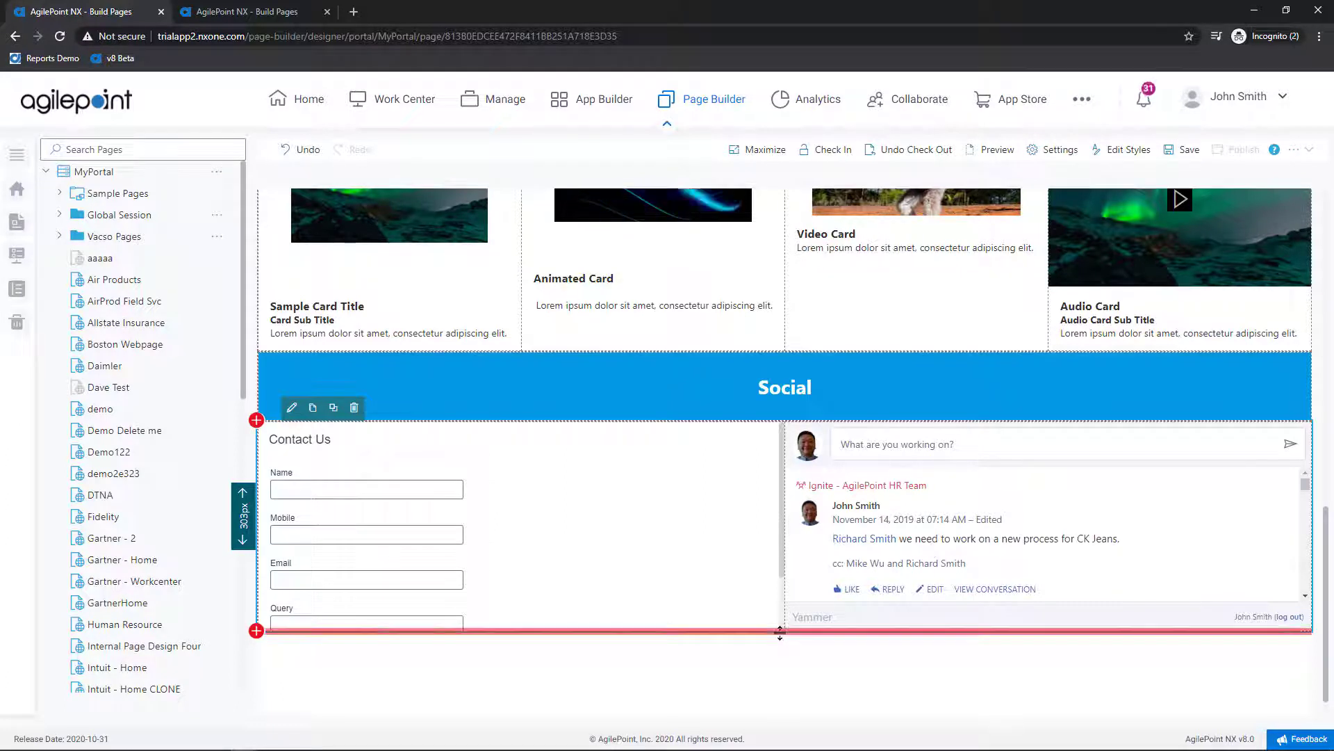
pyautogui.moveTo(781, 631); pyautogui.dragTo(763, 741)
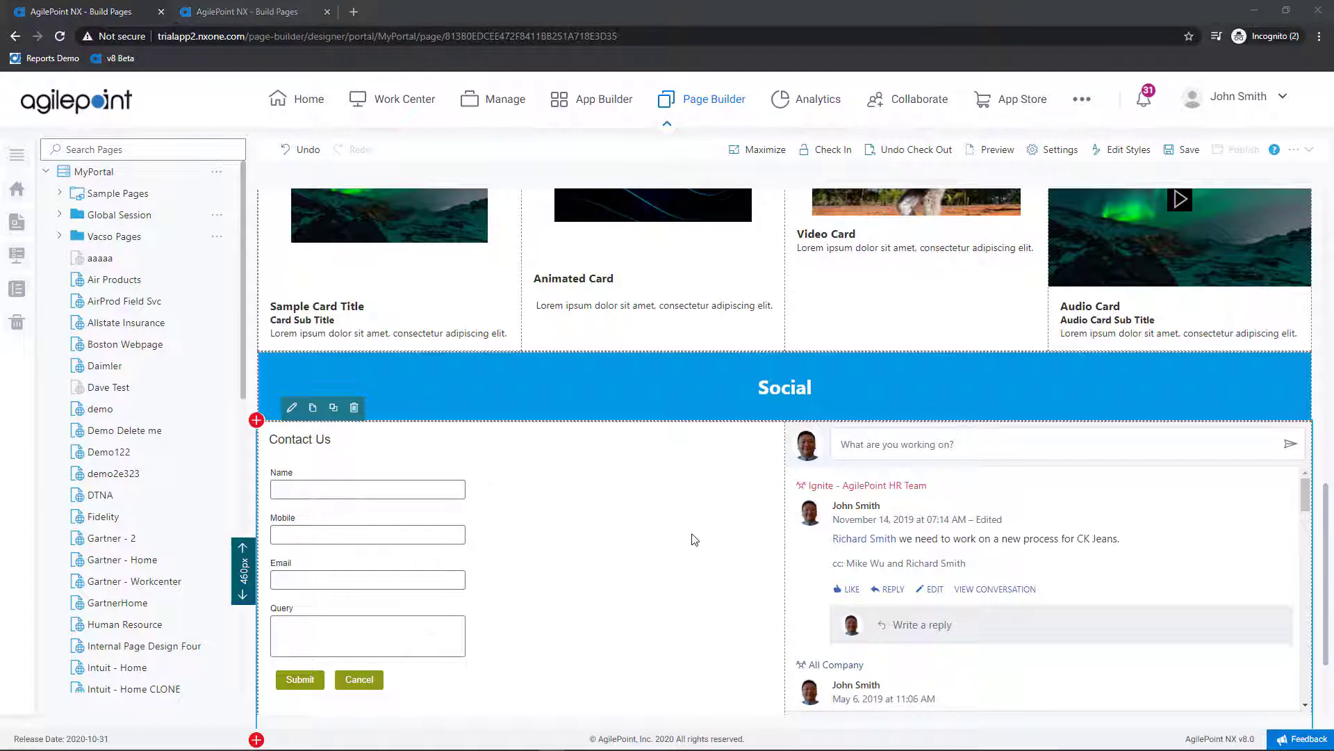
pyautogui.scroll(-2, 692, 539)
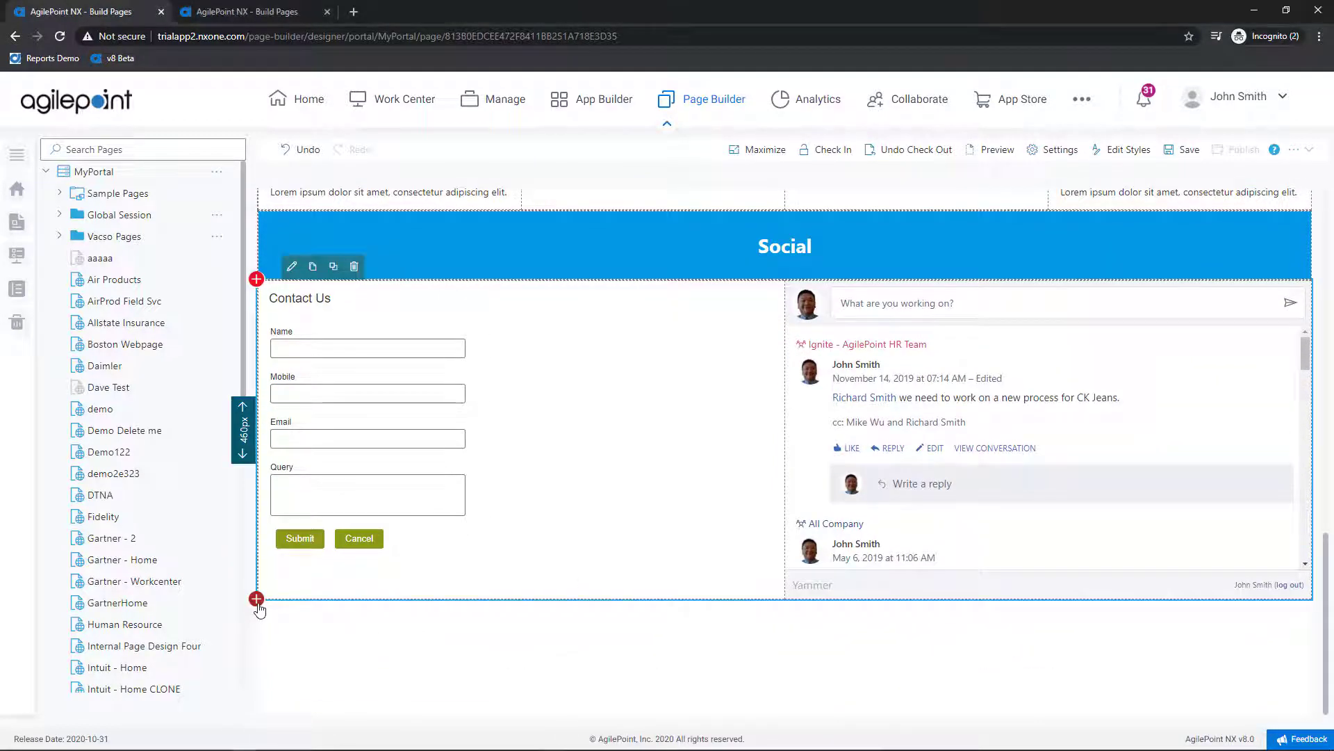
# Step: Insert a Heading widget row below the Contact Us and Yammer row with background #039be5
pyautogui.click(257, 599)
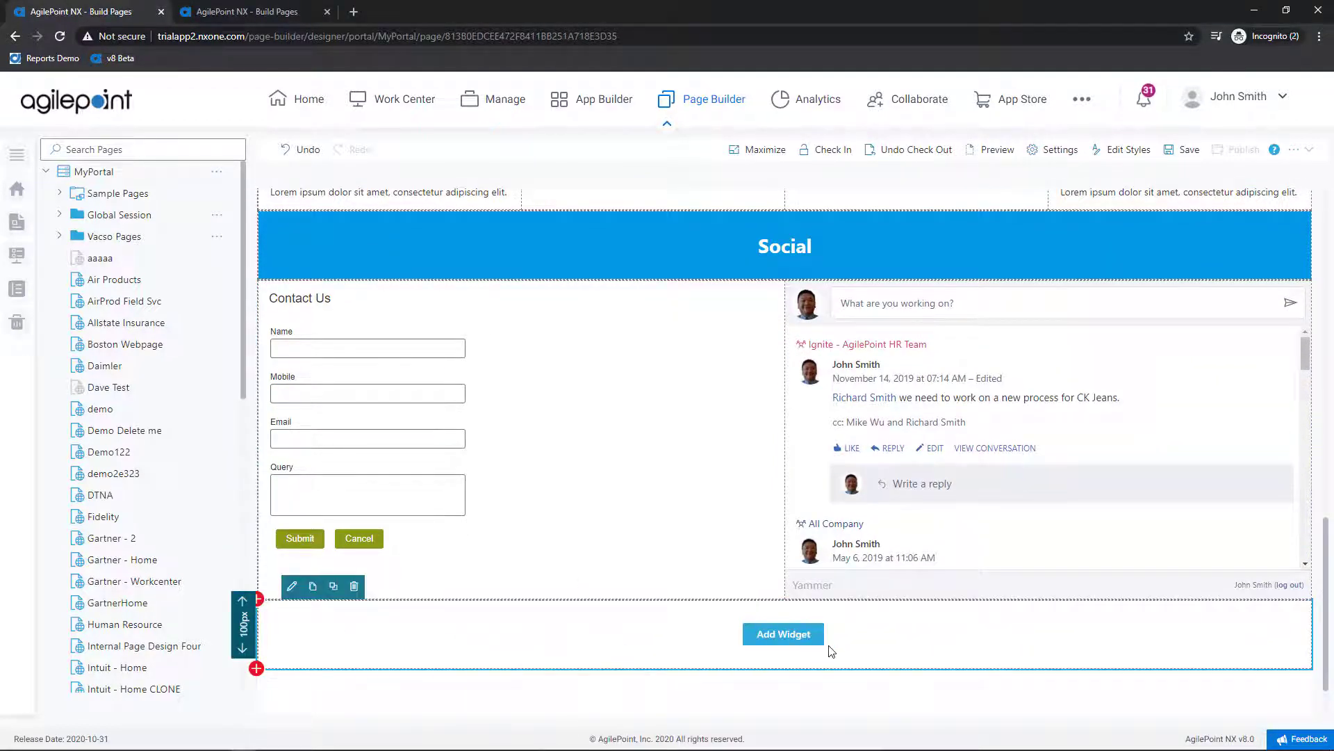
pyautogui.click(787, 635)
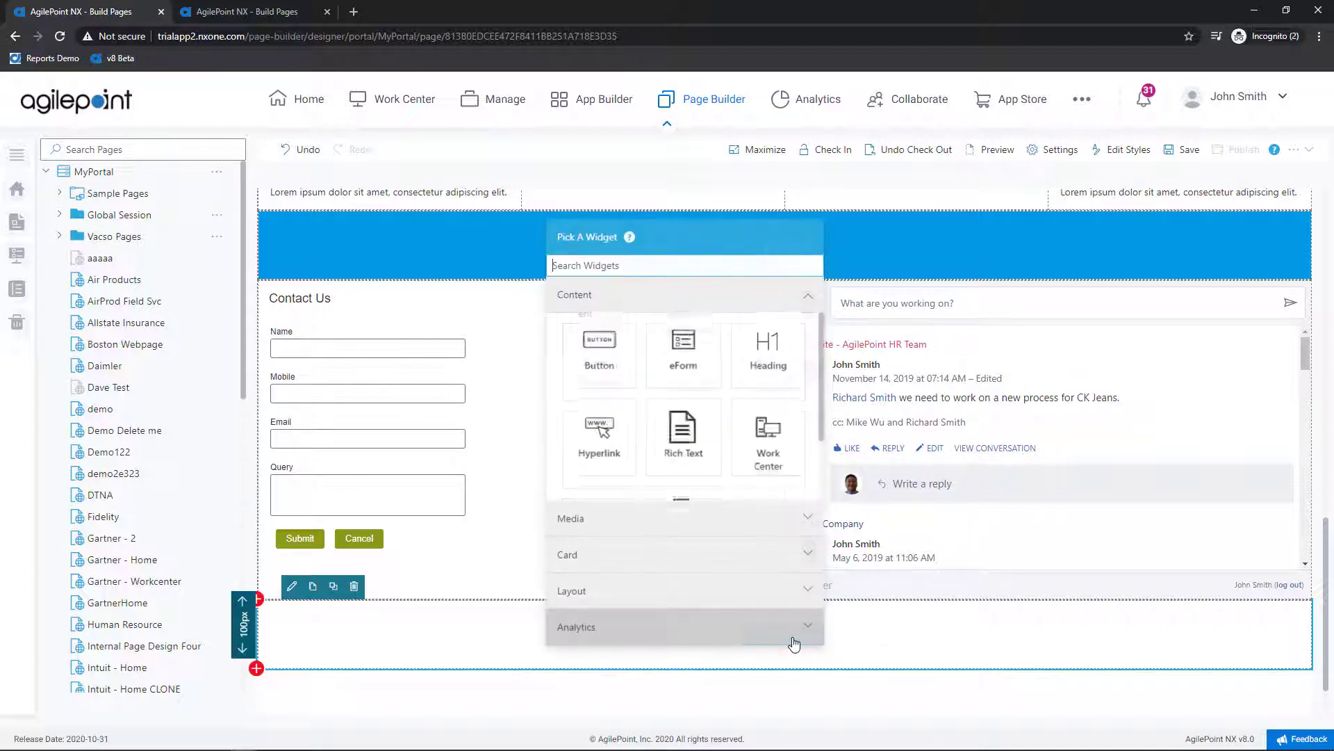
pyautogui.click(776, 369)
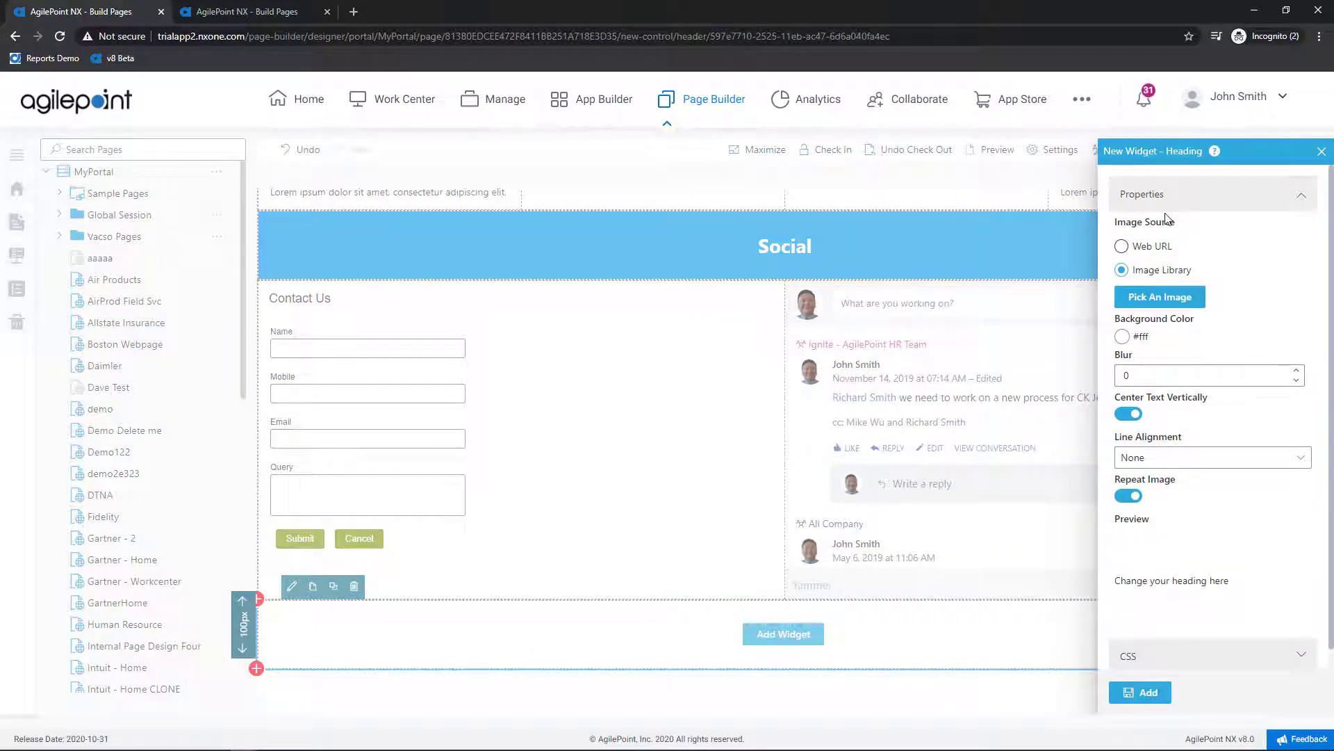
pyautogui.click(1122, 337)
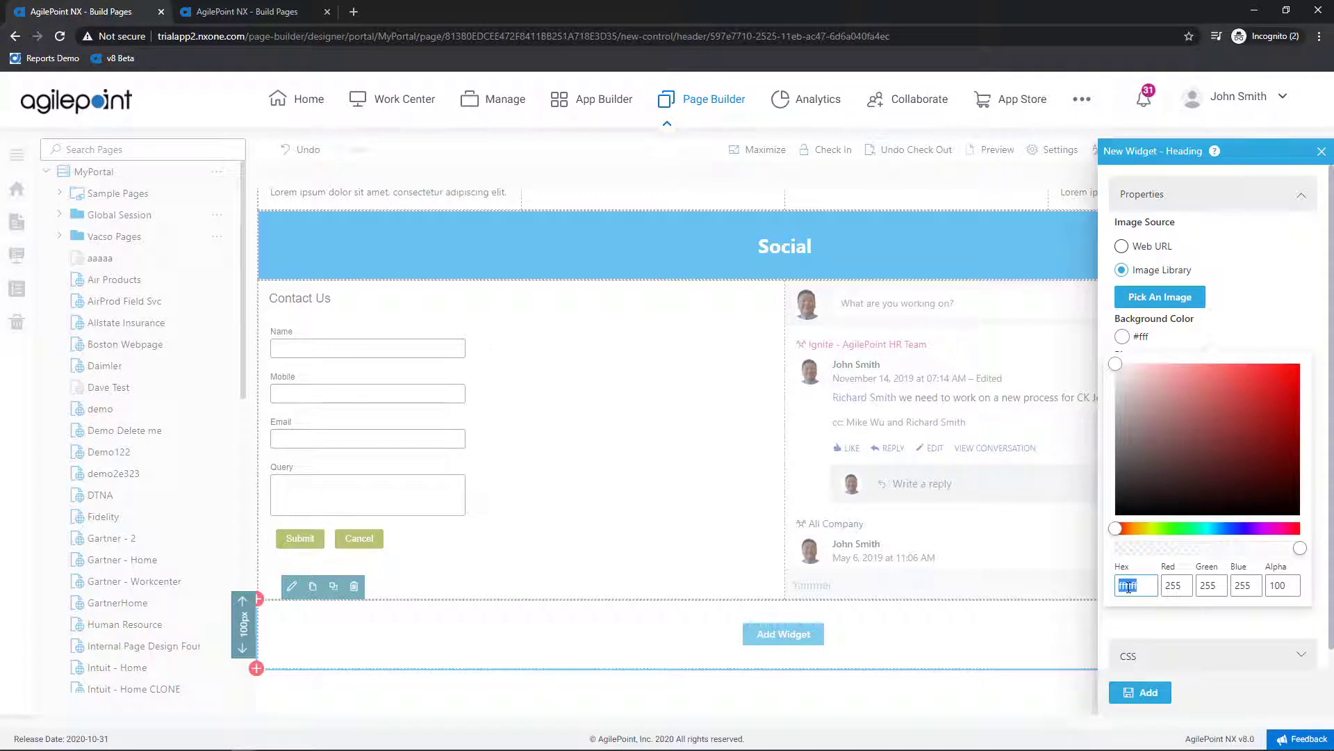
pyautogui.write('039be5')
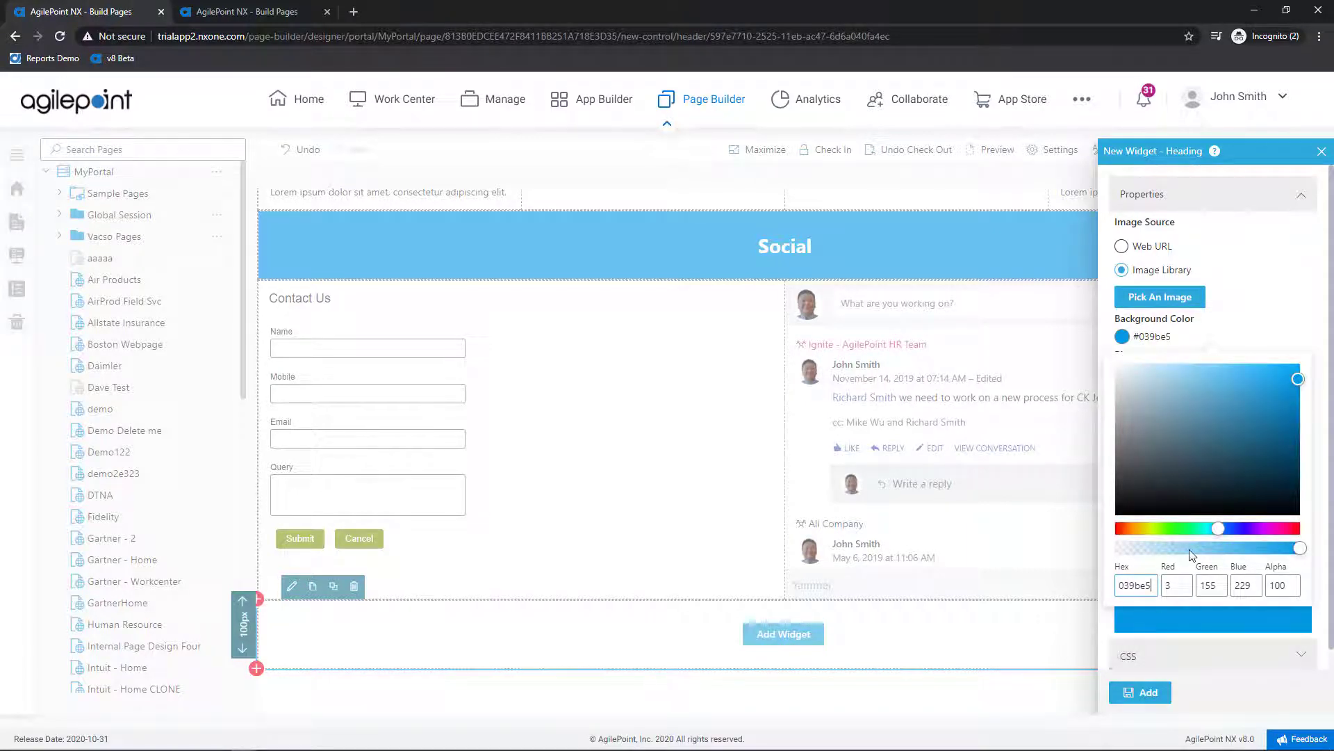
pyautogui.click(1142, 693)
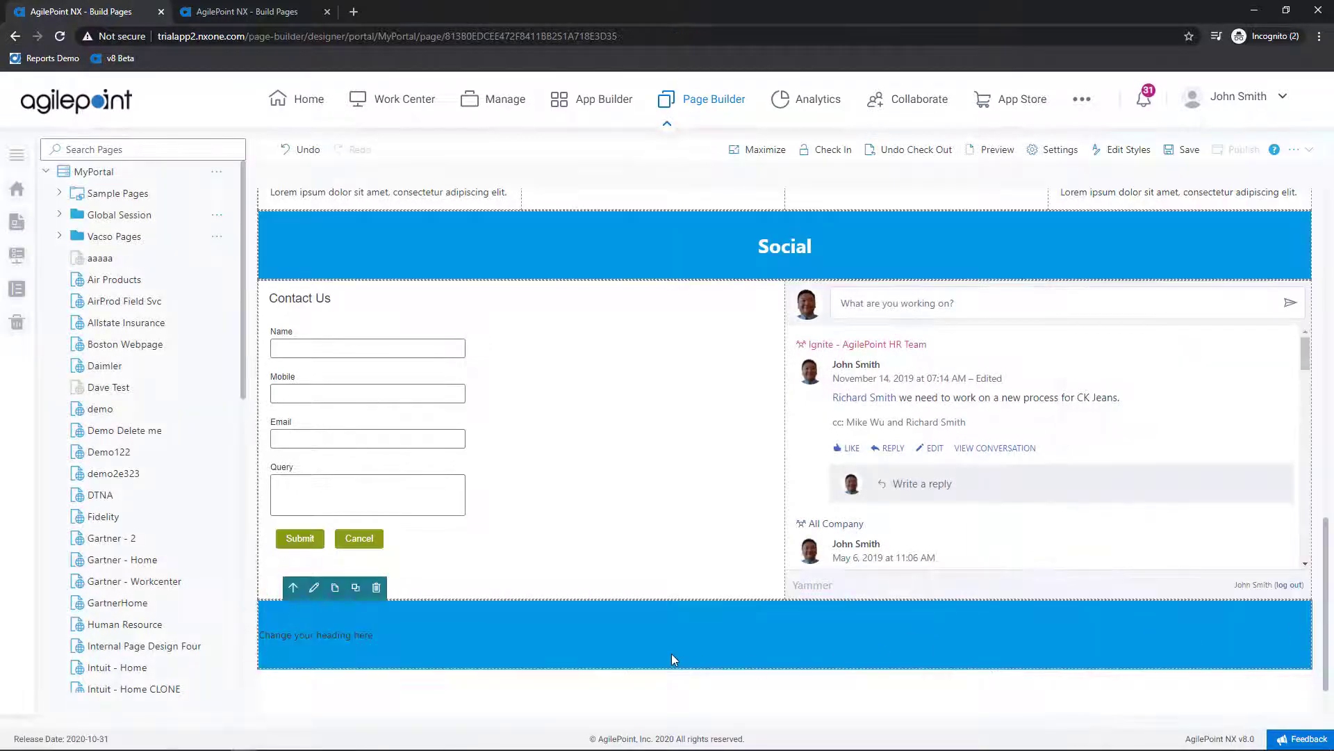
# Step: Change the heading to 'Submit Support Ticket' as a centred, white Header 1 title
pyautogui.click(374, 634)
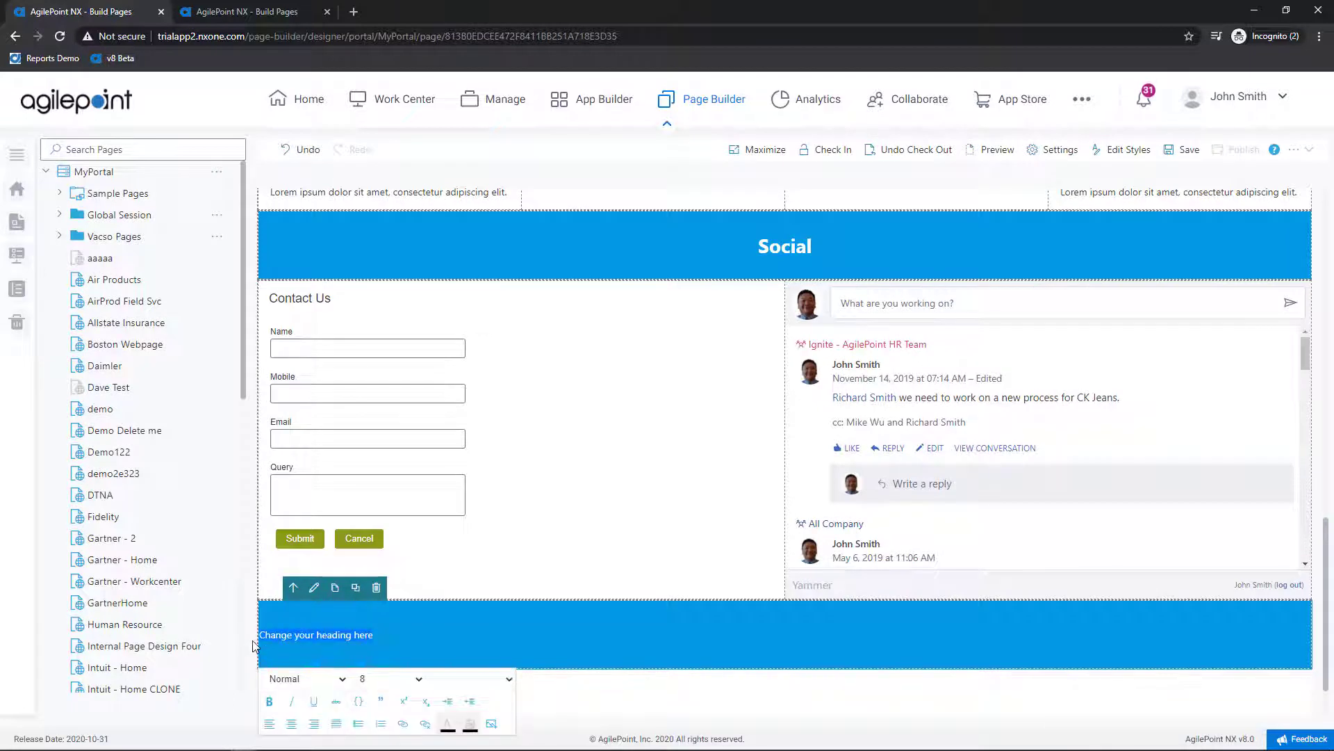
pyautogui.write('Submit Support Ticket')
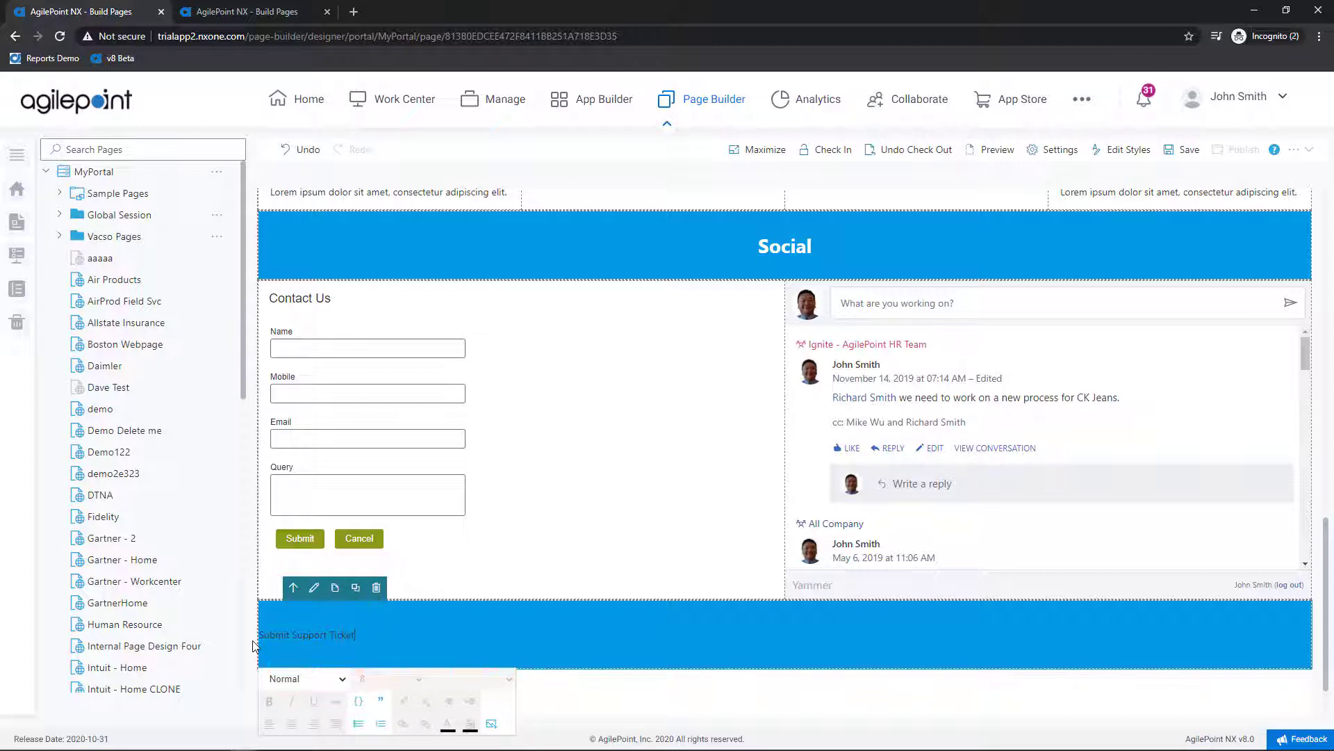
pyautogui.scroll(3, 253, 644)
pyautogui.scroll(-4, 364, 625)
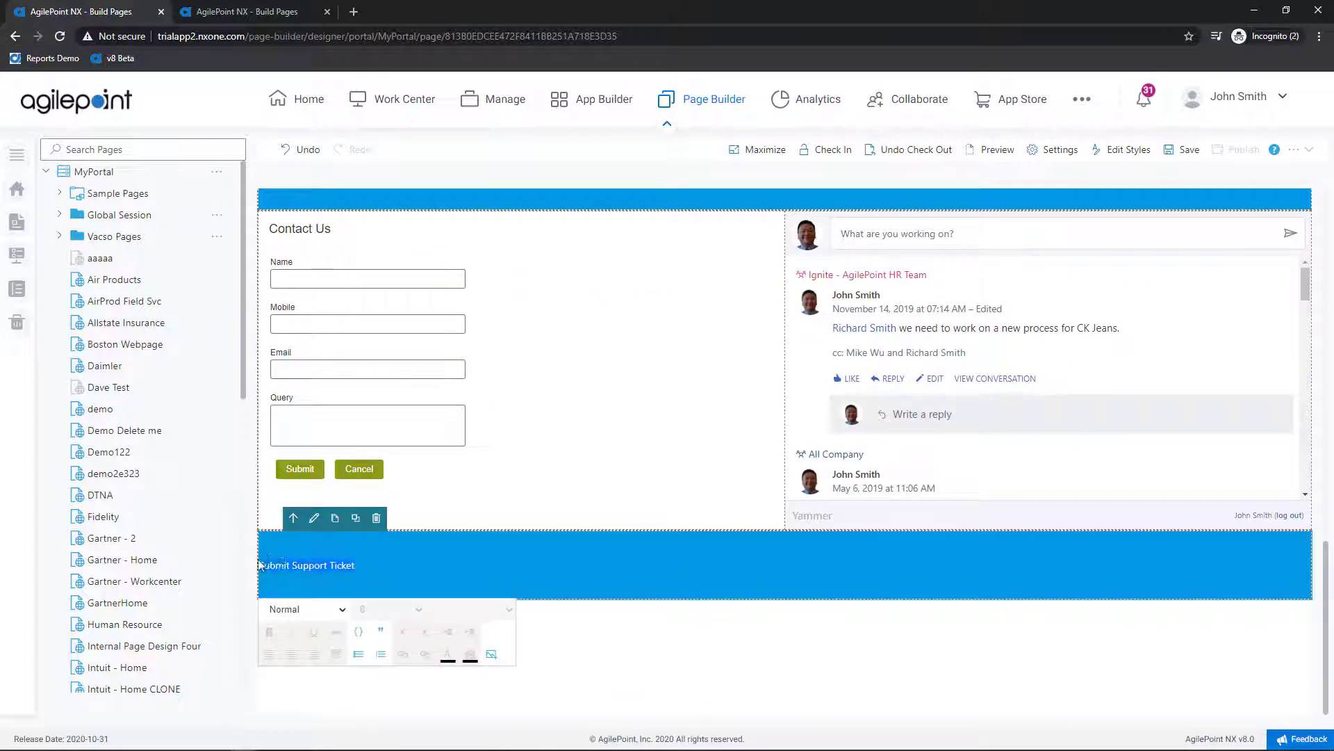
pyautogui.click(299, 609)
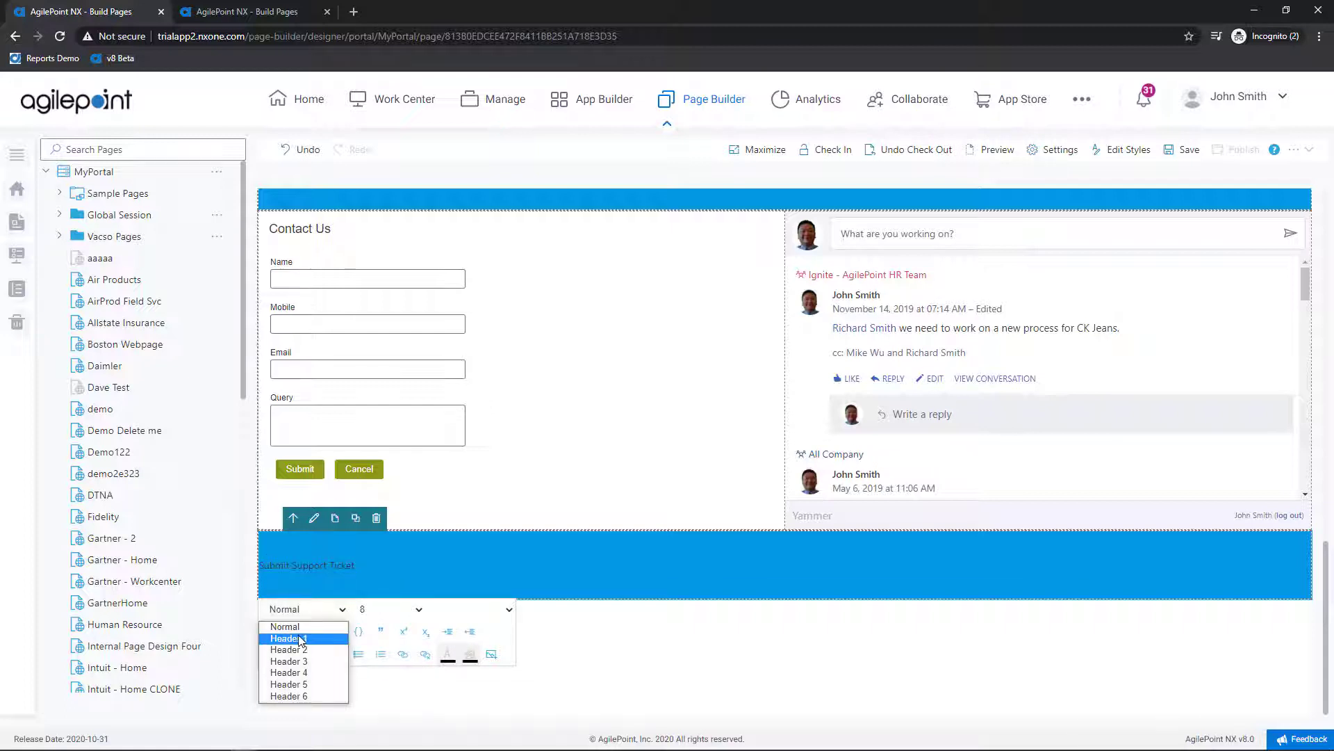
pyautogui.click(300, 638)
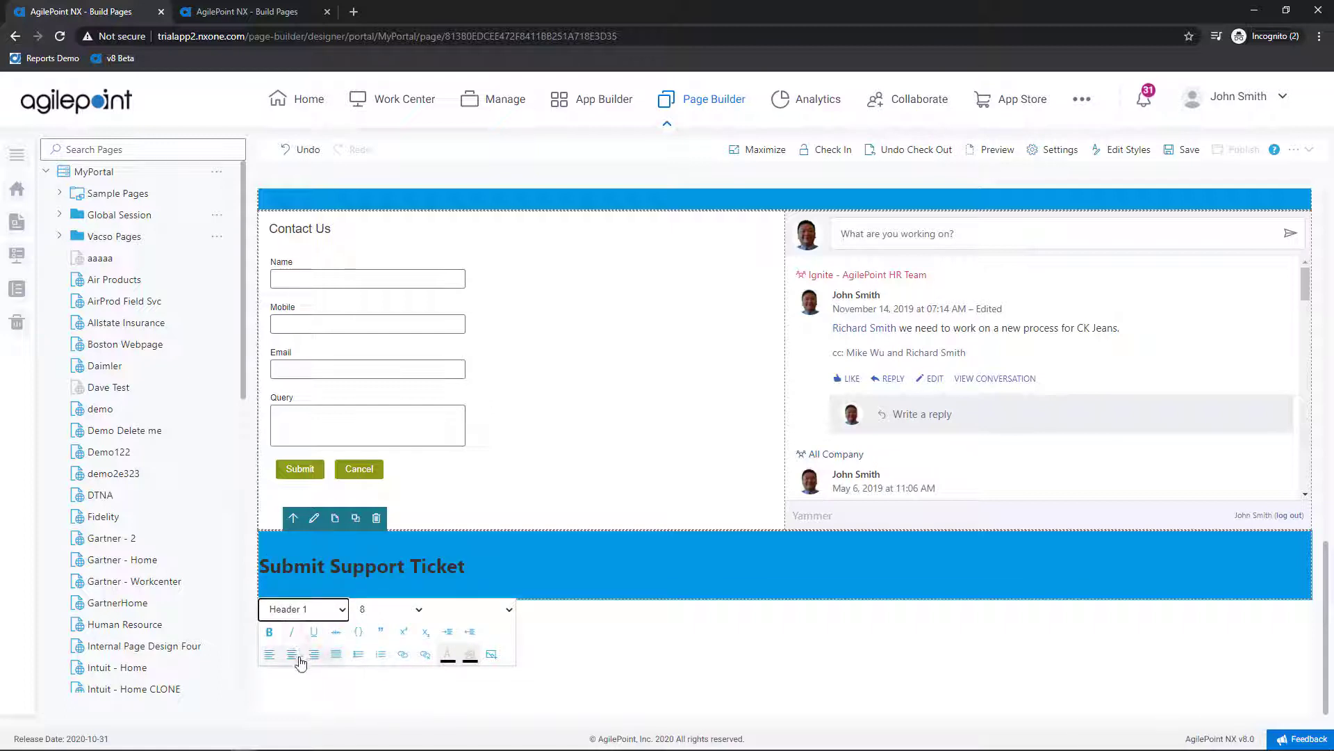
pyautogui.click(293, 655)
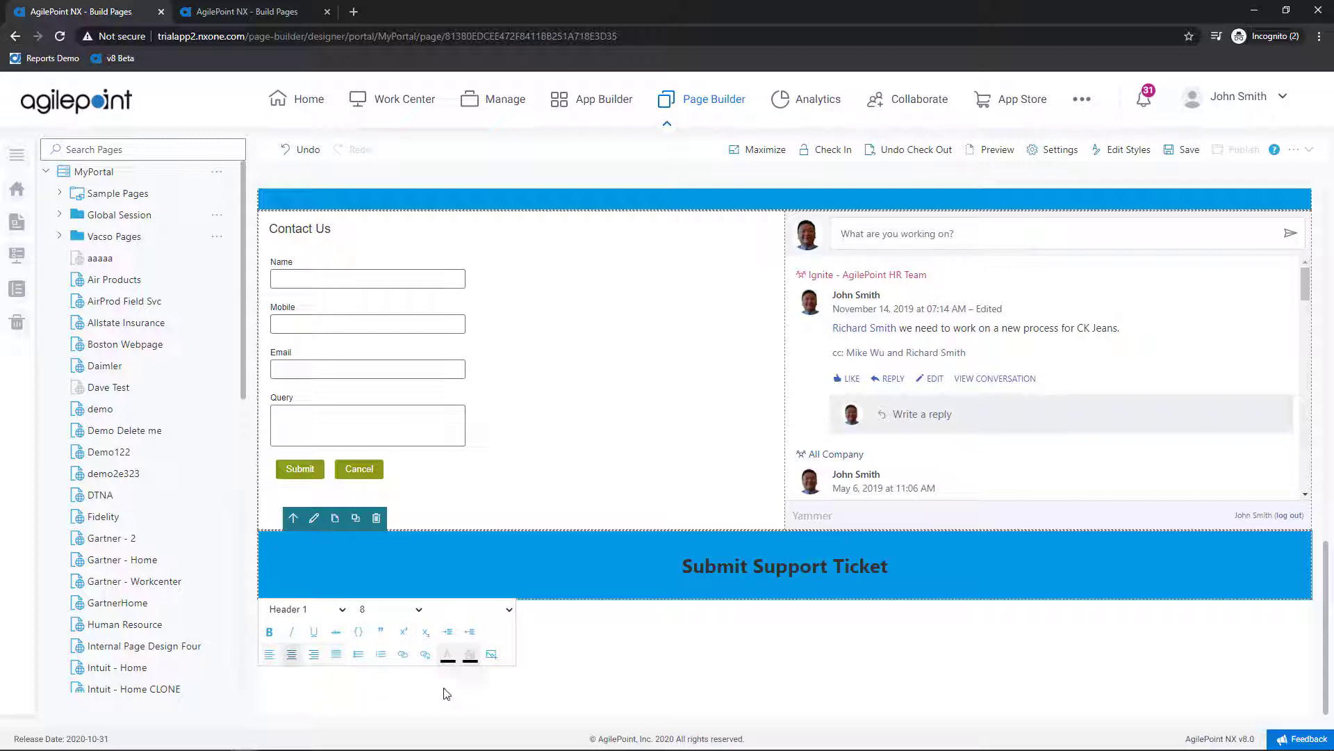
pyautogui.click(447, 656)
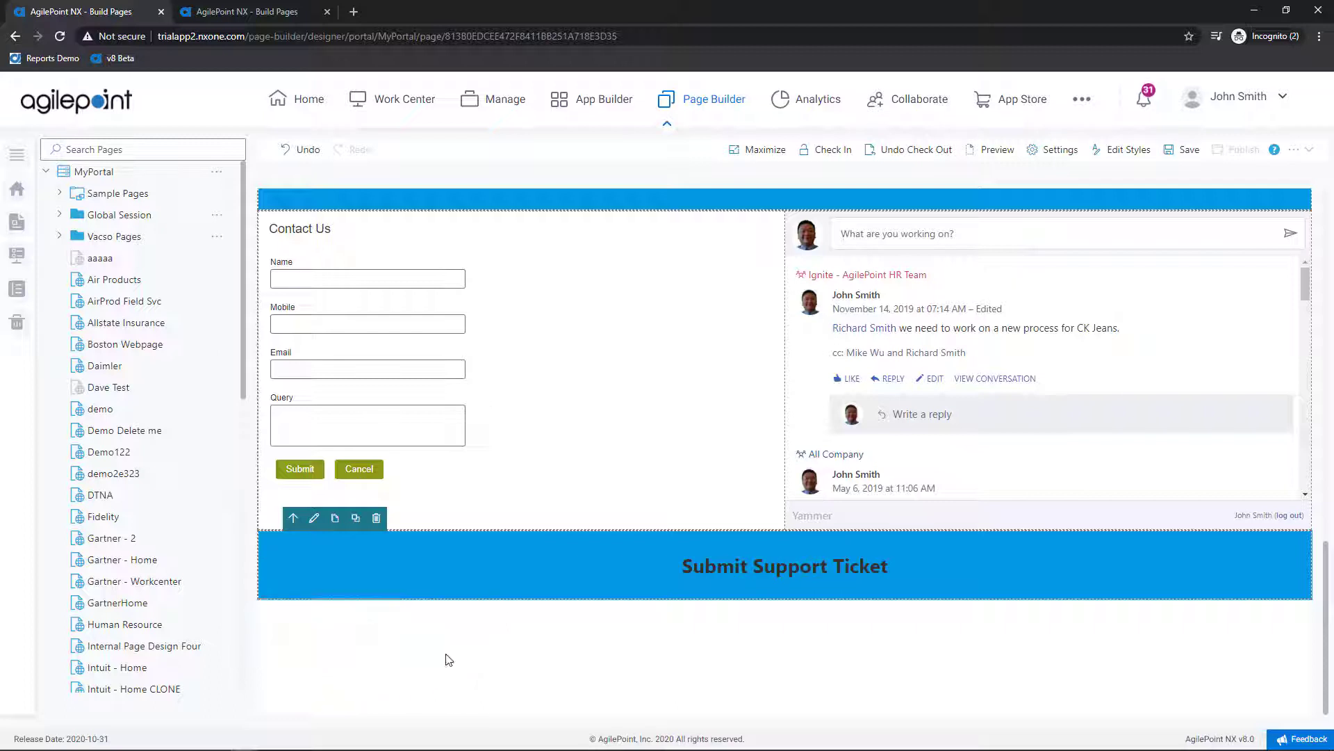
pyautogui.moveTo(686, 565); pyautogui.dragTo(864, 554)
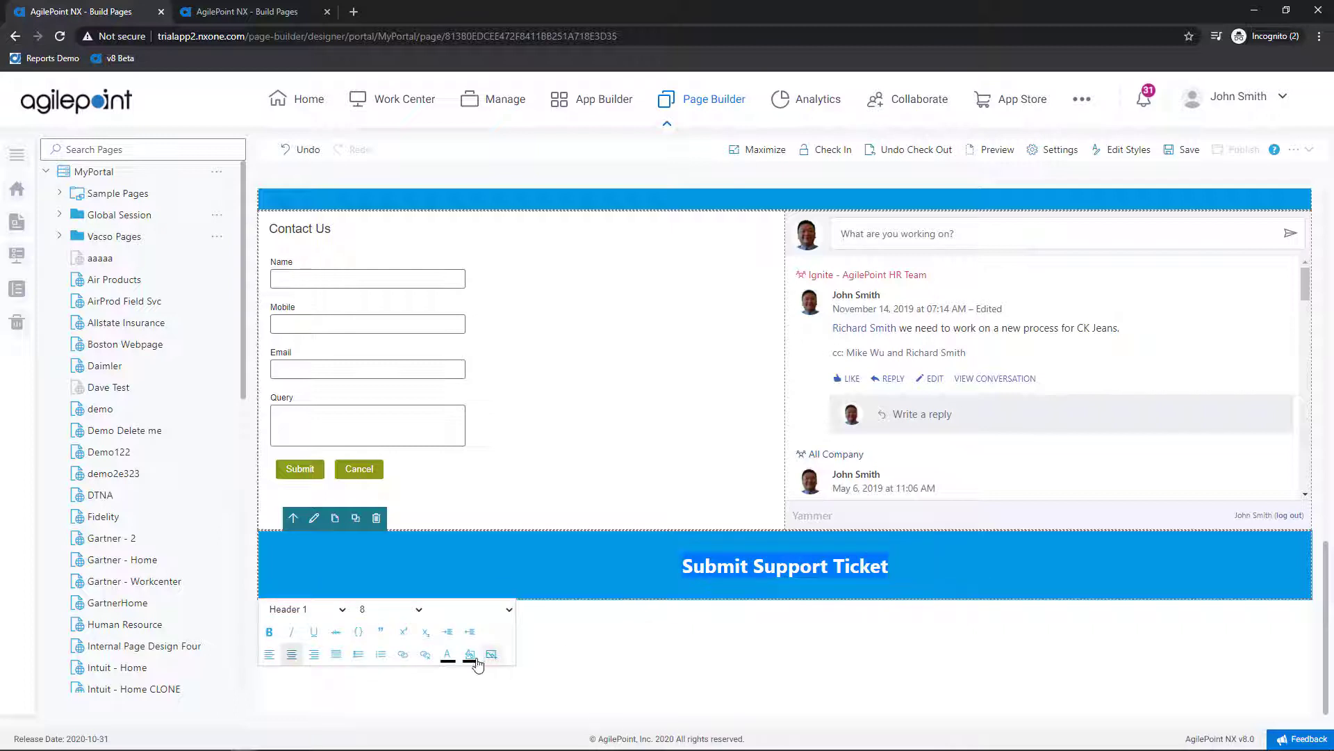
pyautogui.click(449, 656)
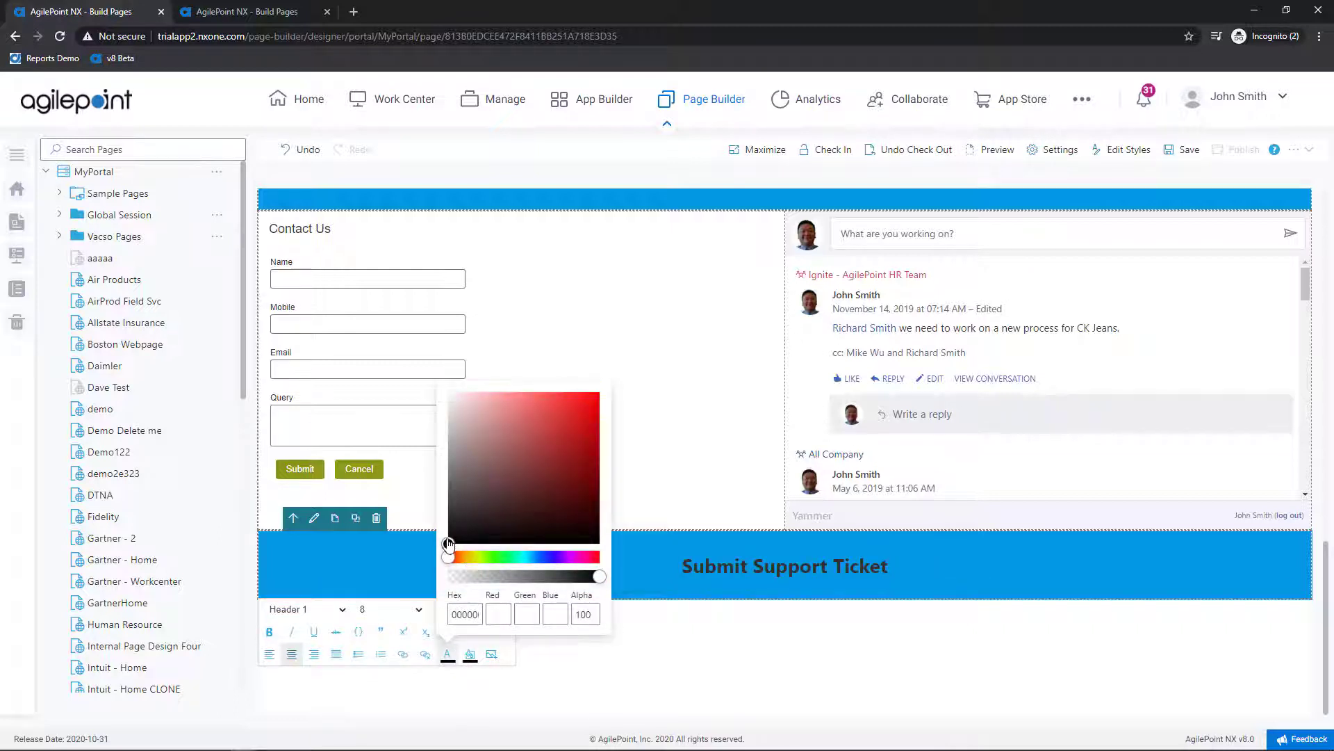
pyautogui.moveTo(449, 545); pyautogui.dragTo(429, 378)
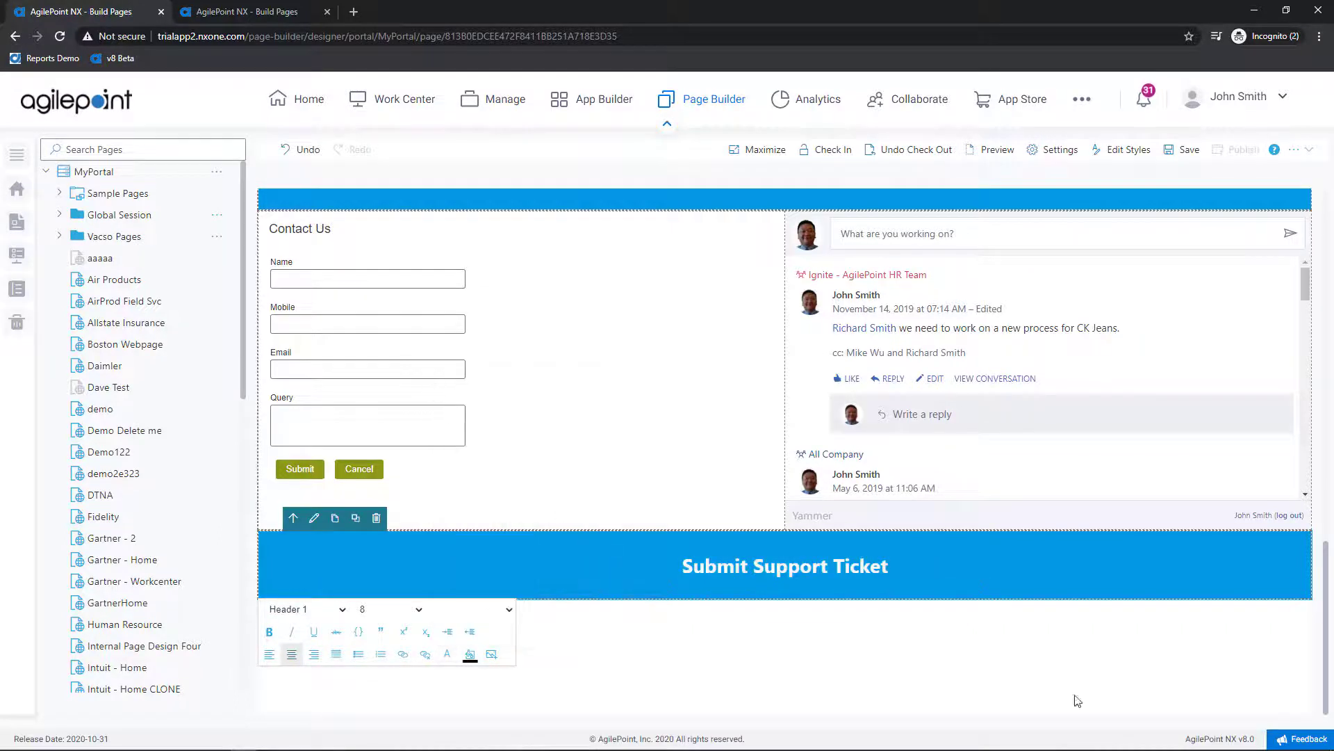
# Step: Add an empty row under the Submit Support Ticket banner and bring up its Pick A Widget panel
pyautogui.scroll(-1, 793, 425)
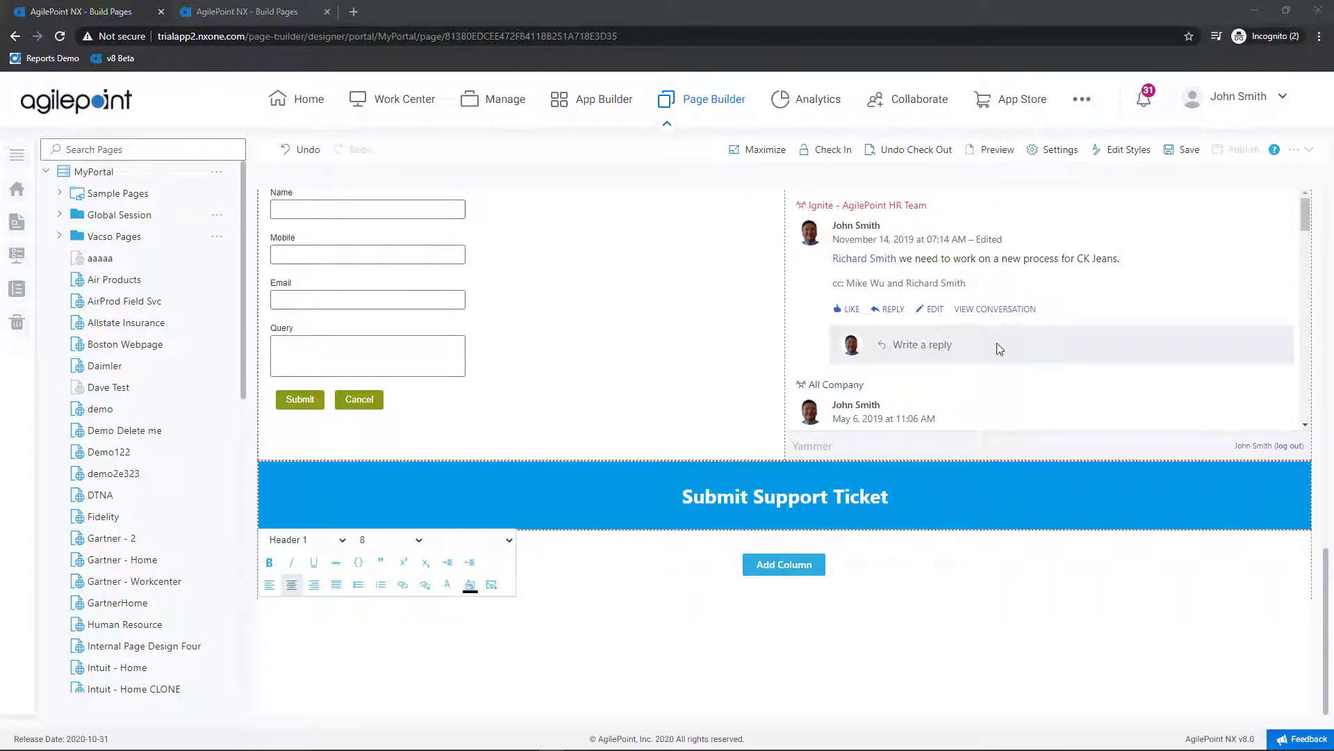
pyautogui.click(820, 563)
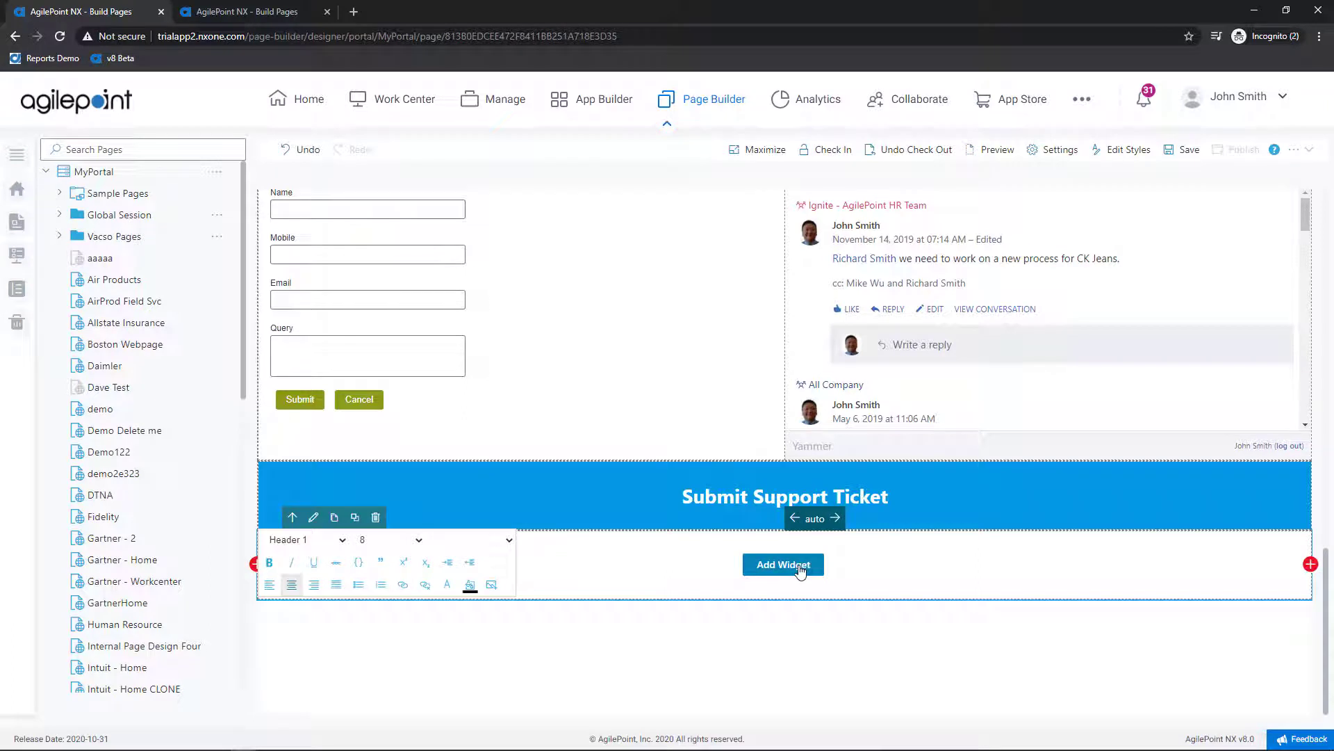
pyautogui.click(799, 568)
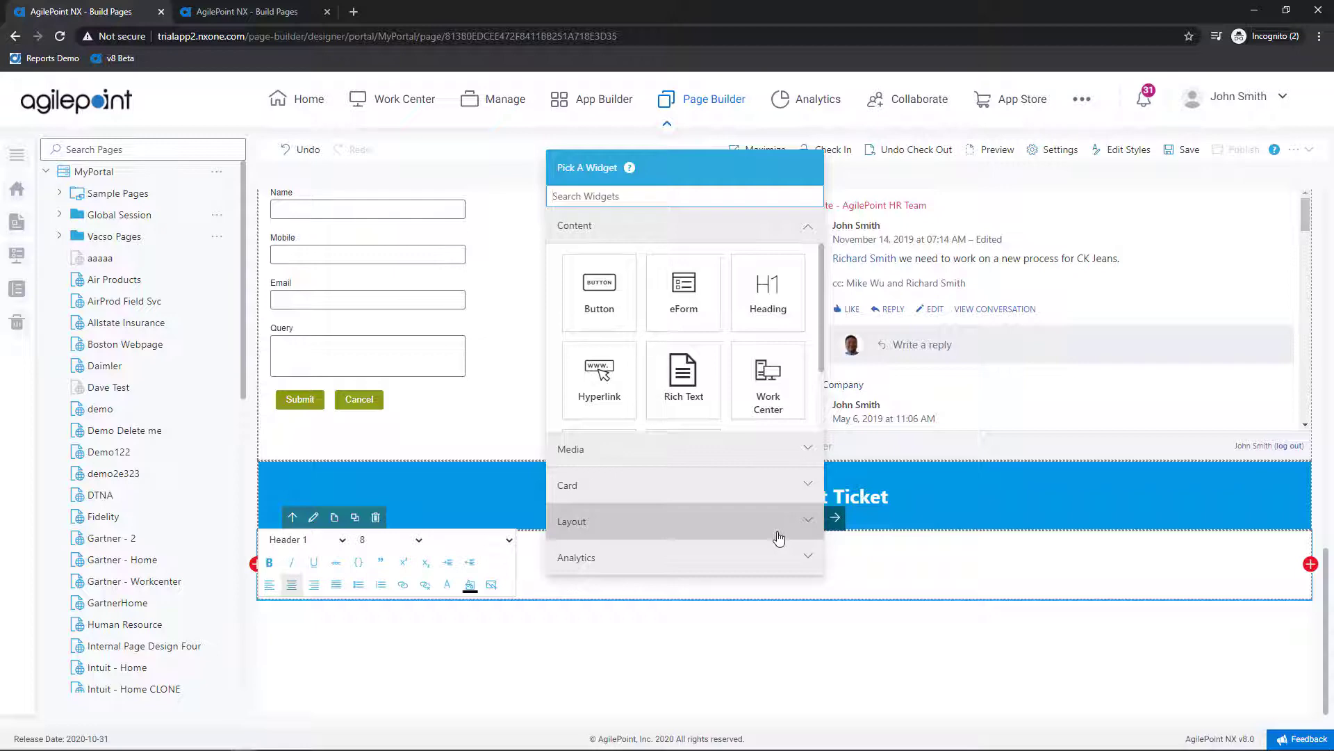
# Step: Add an eForm with application Help Desk and process Help Desk Process, leaving Show Title off
pyautogui.click(681, 314)
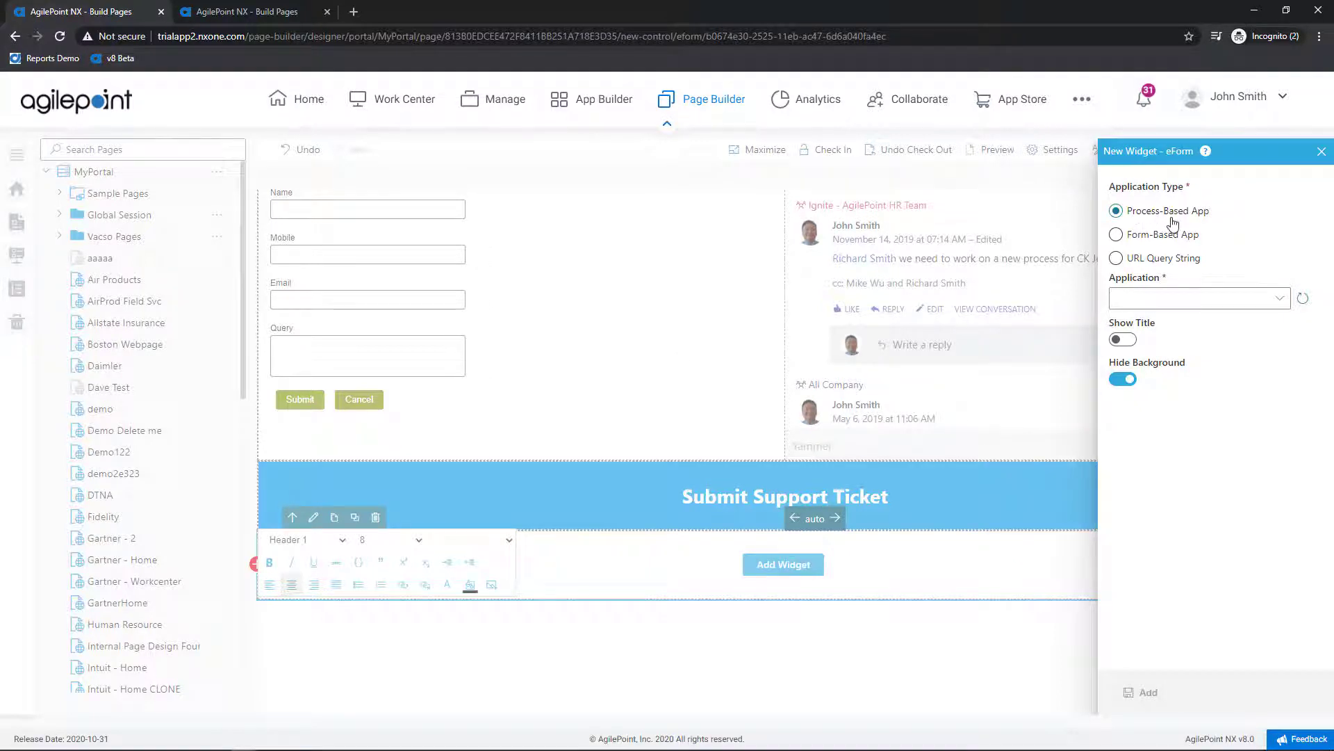
pyautogui.click(1194, 297)
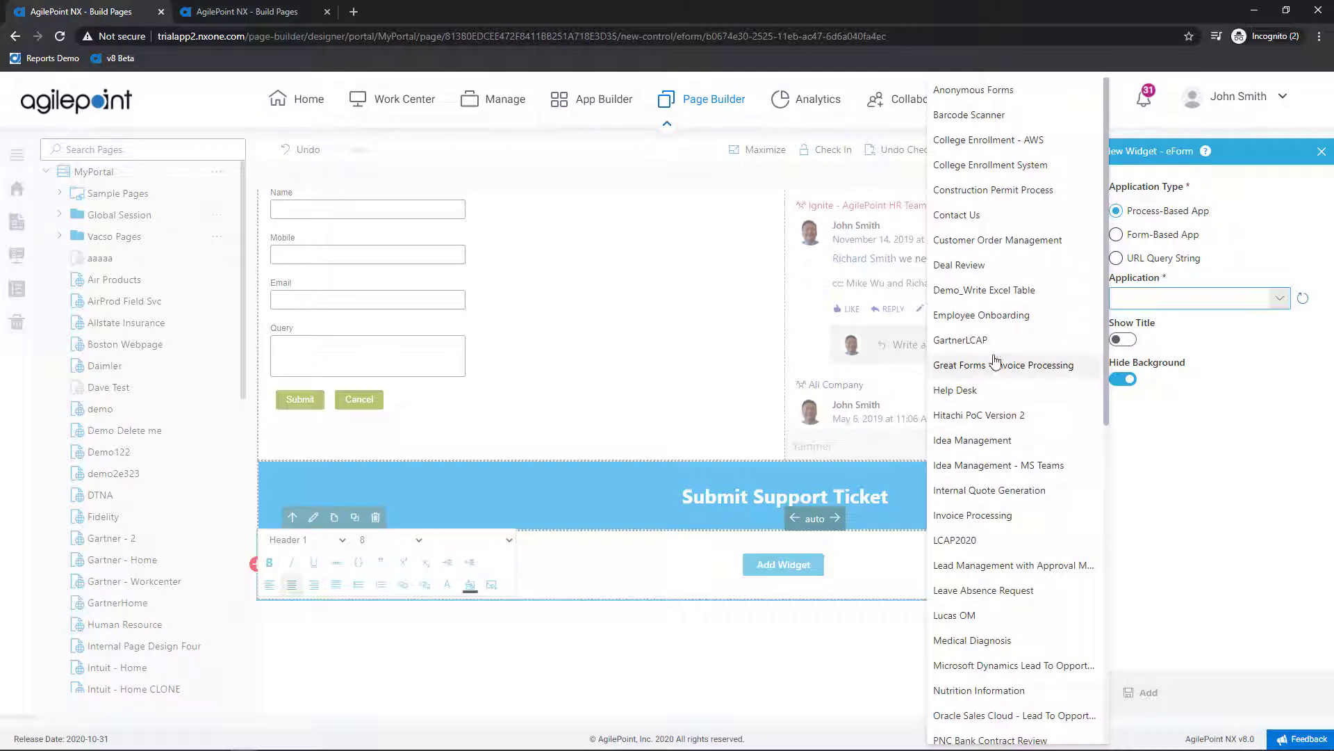
pyautogui.click(994, 389)
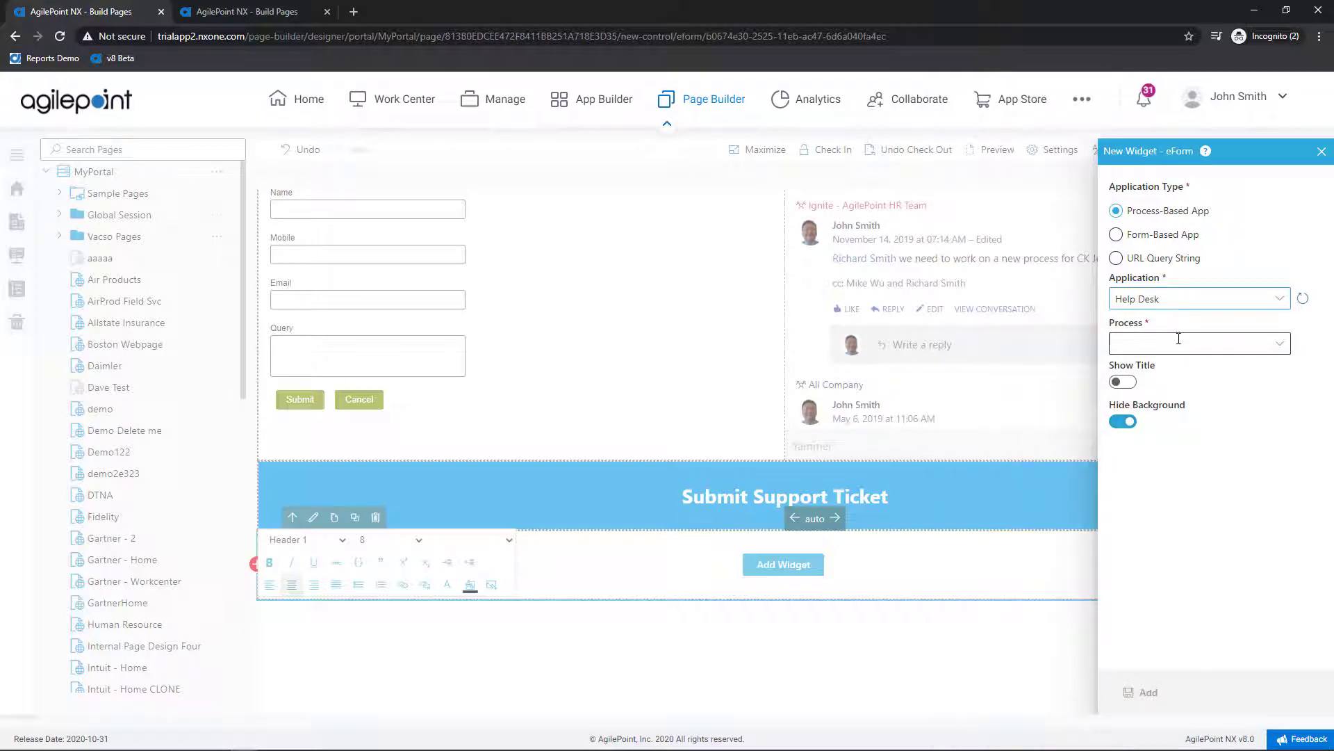
pyautogui.click(1181, 341)
pyautogui.click(1180, 367)
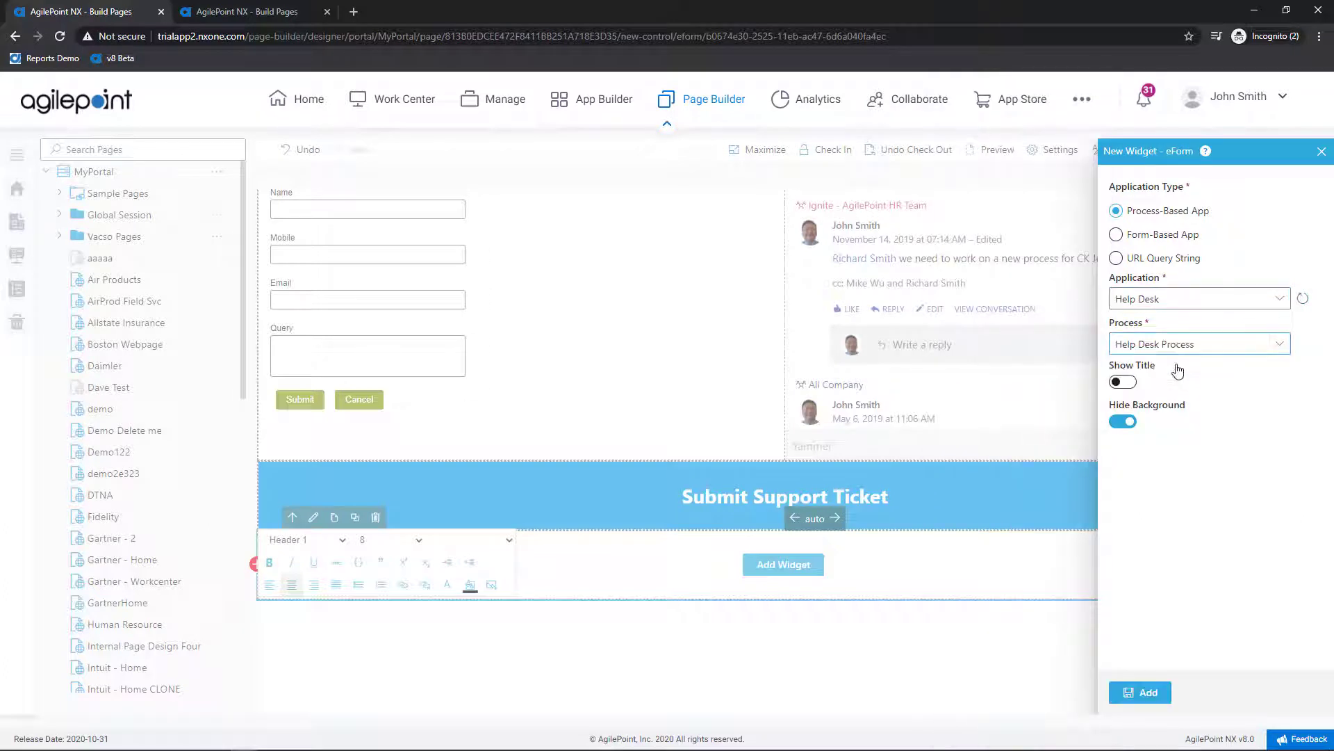
pyautogui.click(1122, 382)
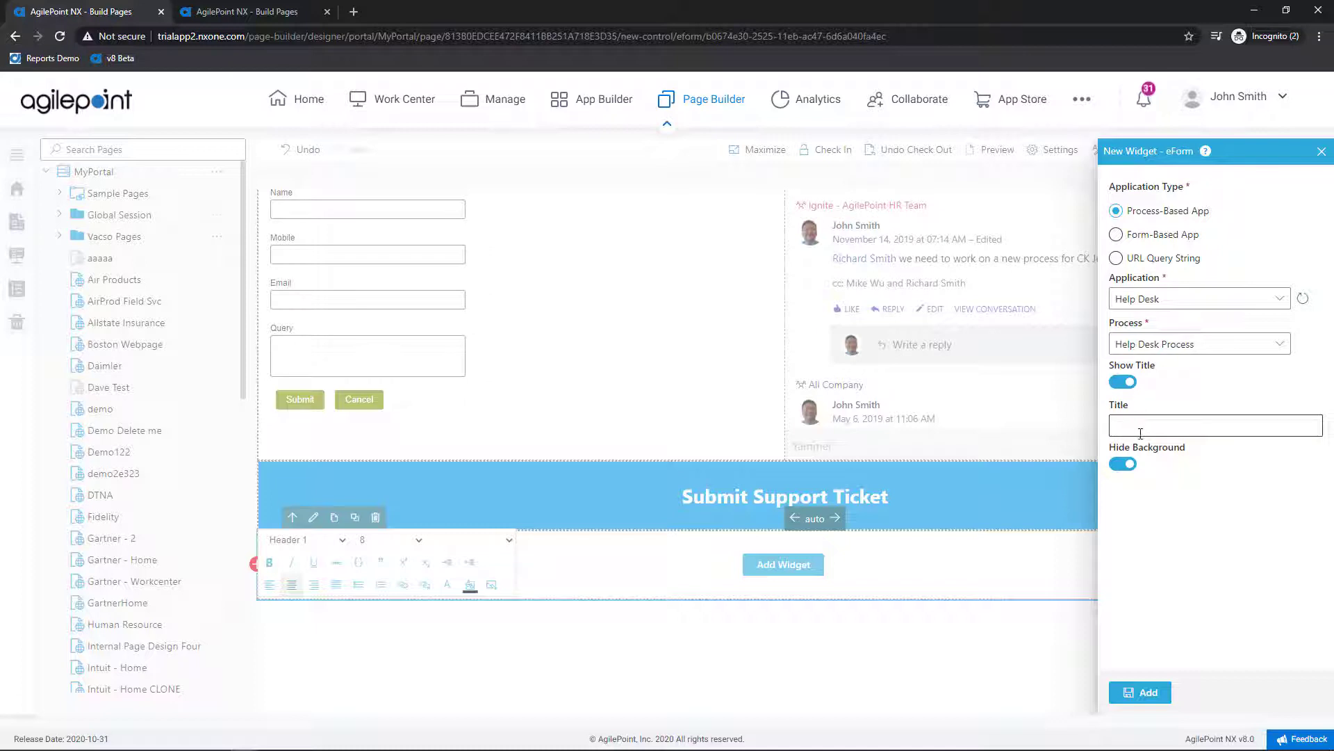
pyautogui.click(1126, 383)
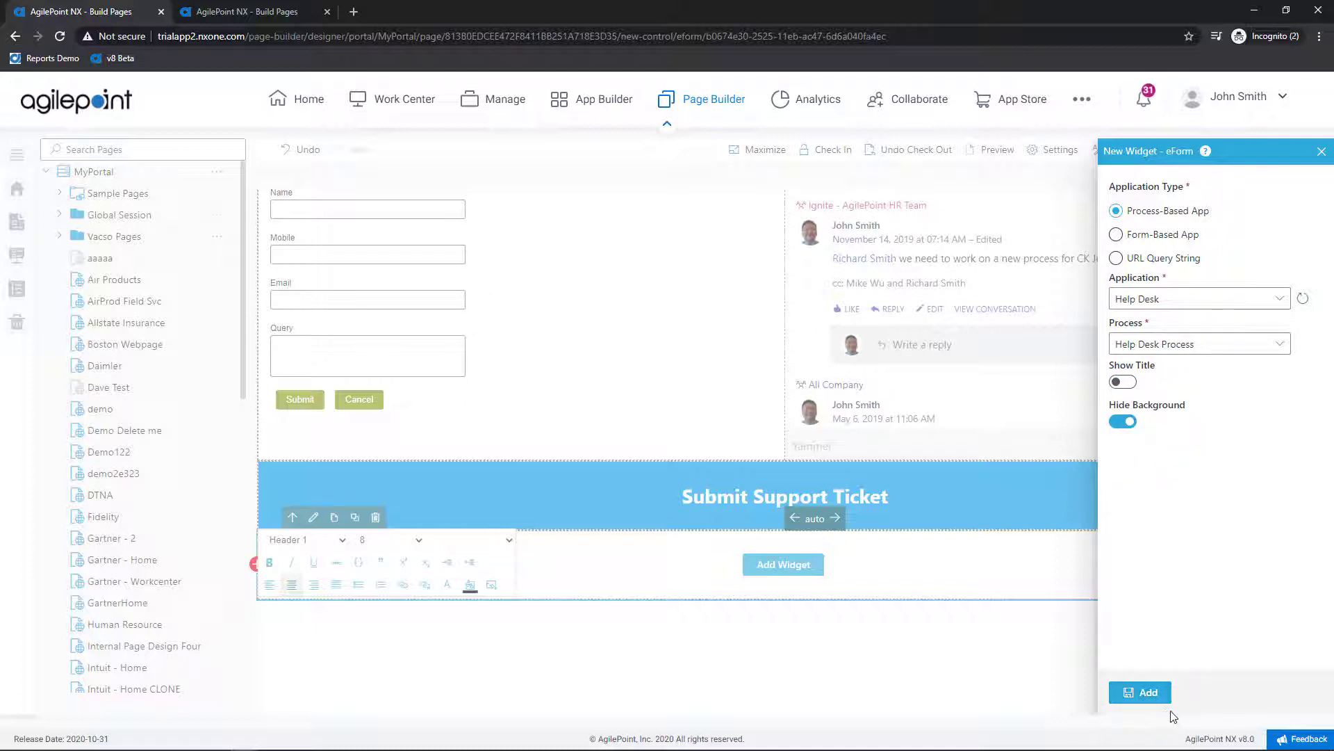
pyautogui.click(1147, 691)
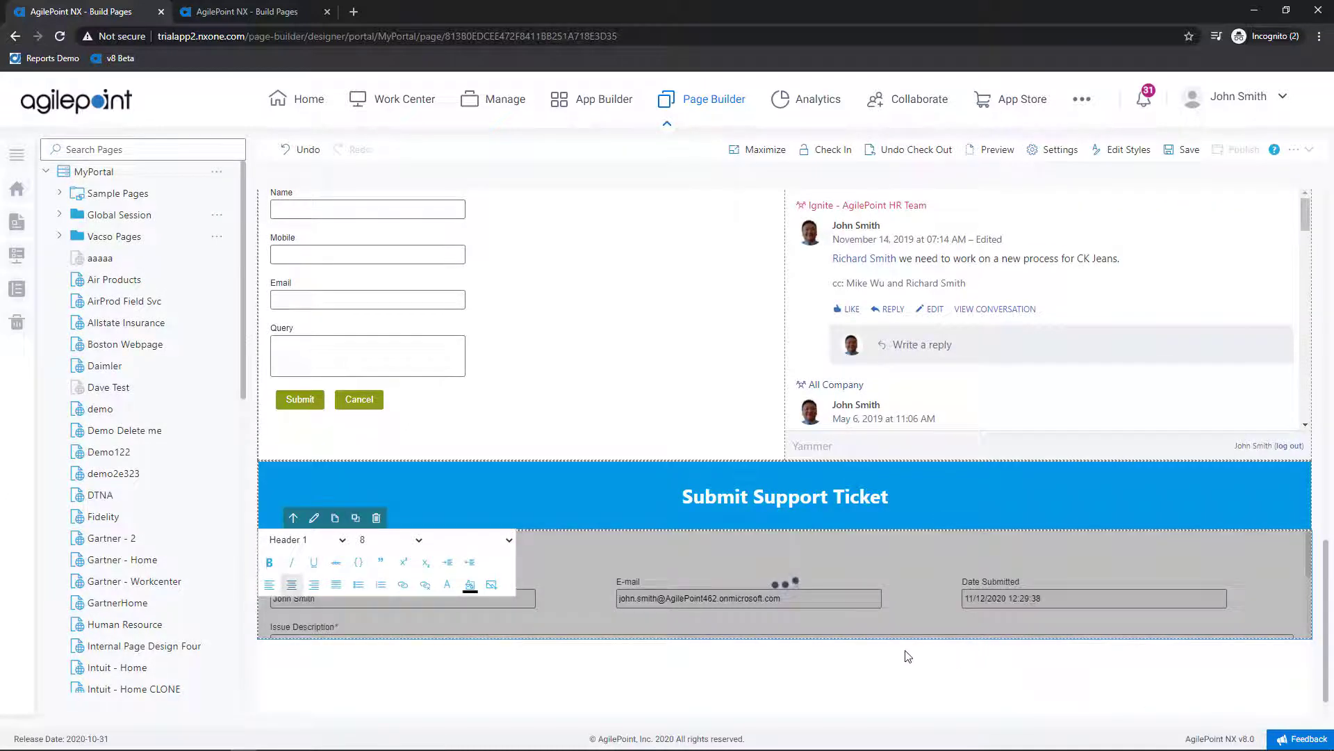
# Step: Stretch the Help Desk eForm widget taller to show all fields, then save and check in the page
pyautogui.moveTo(853, 638); pyautogui.dragTo(860, 745)
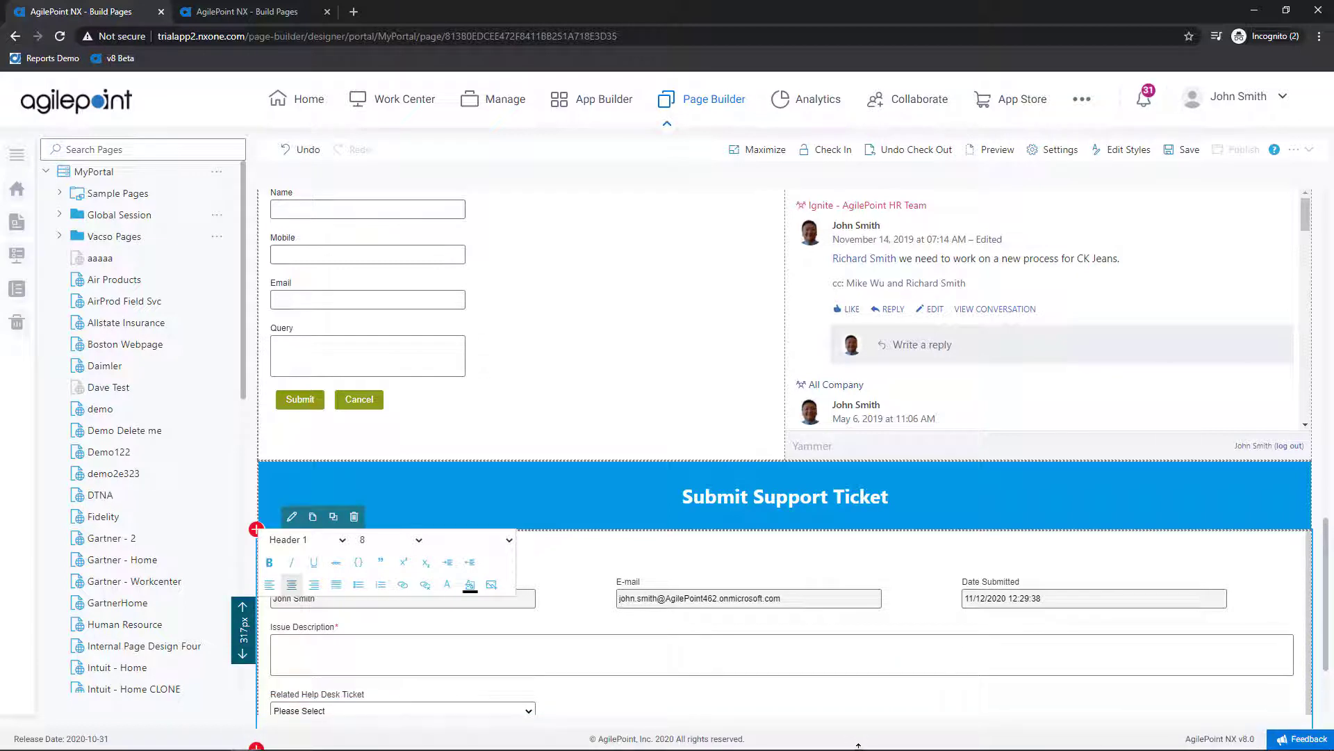
pyautogui.scroll(-2, 799, 620)
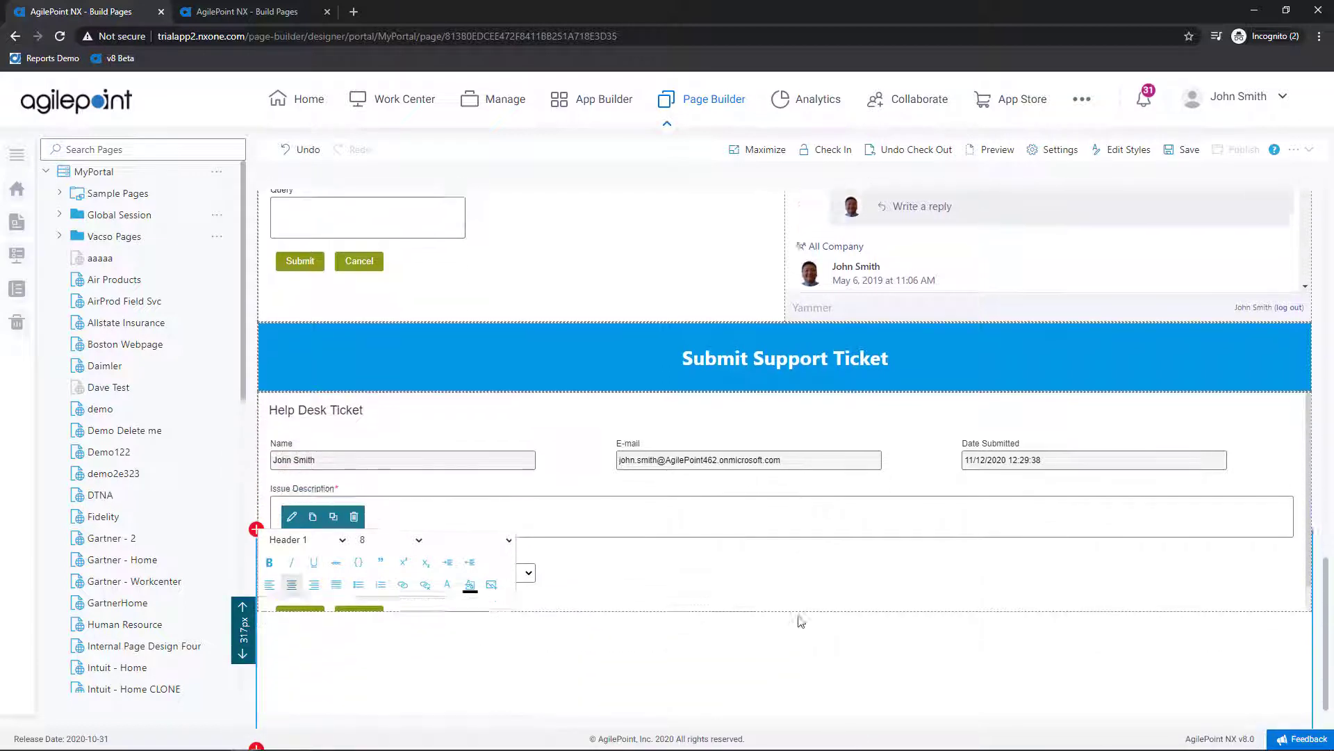
pyautogui.moveTo(774, 599); pyautogui.dragTo(795, 628)
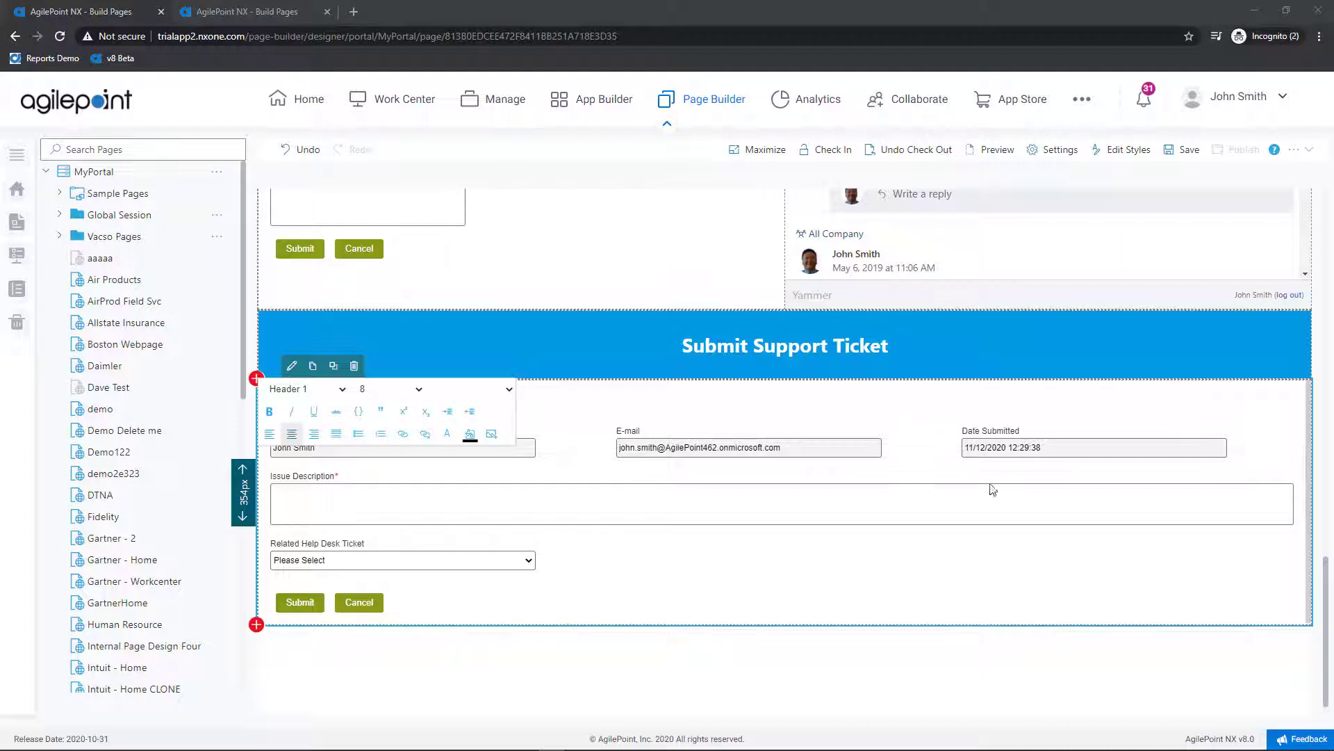
pyautogui.click(1187, 158)
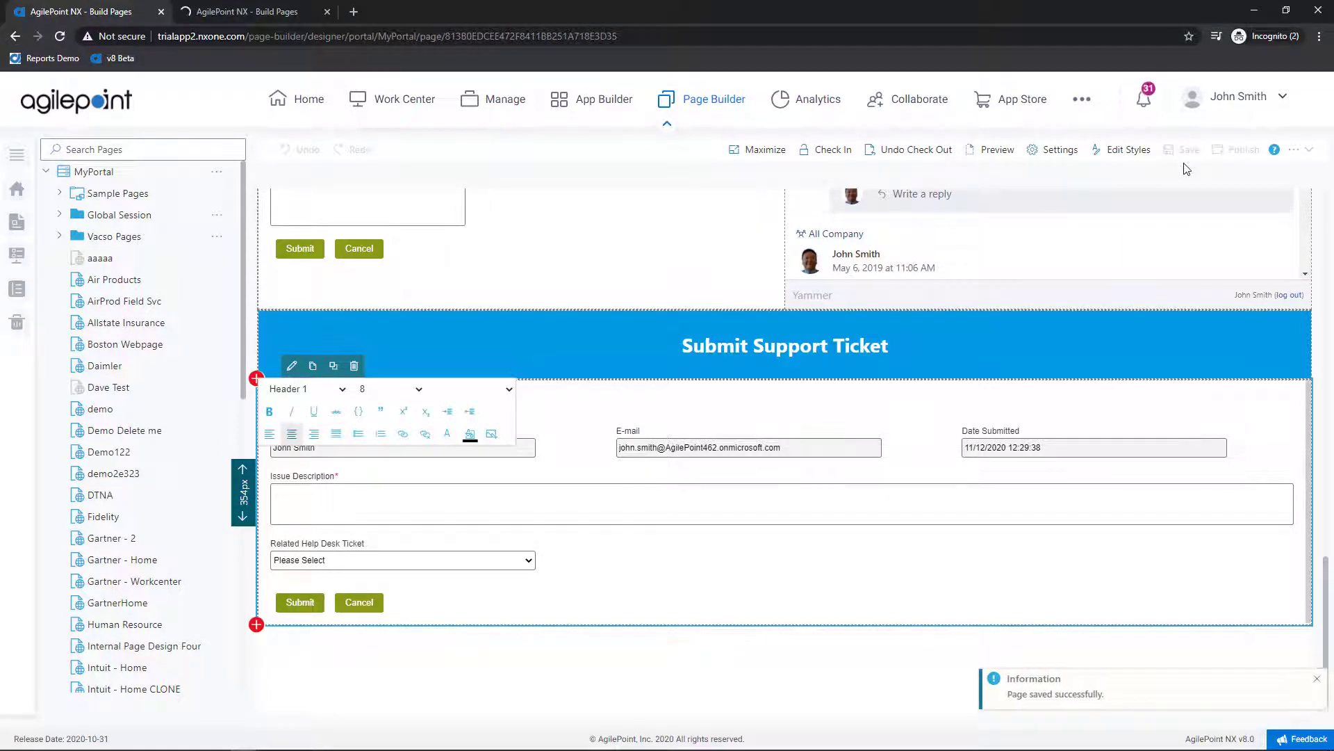
pyautogui.click(837, 152)
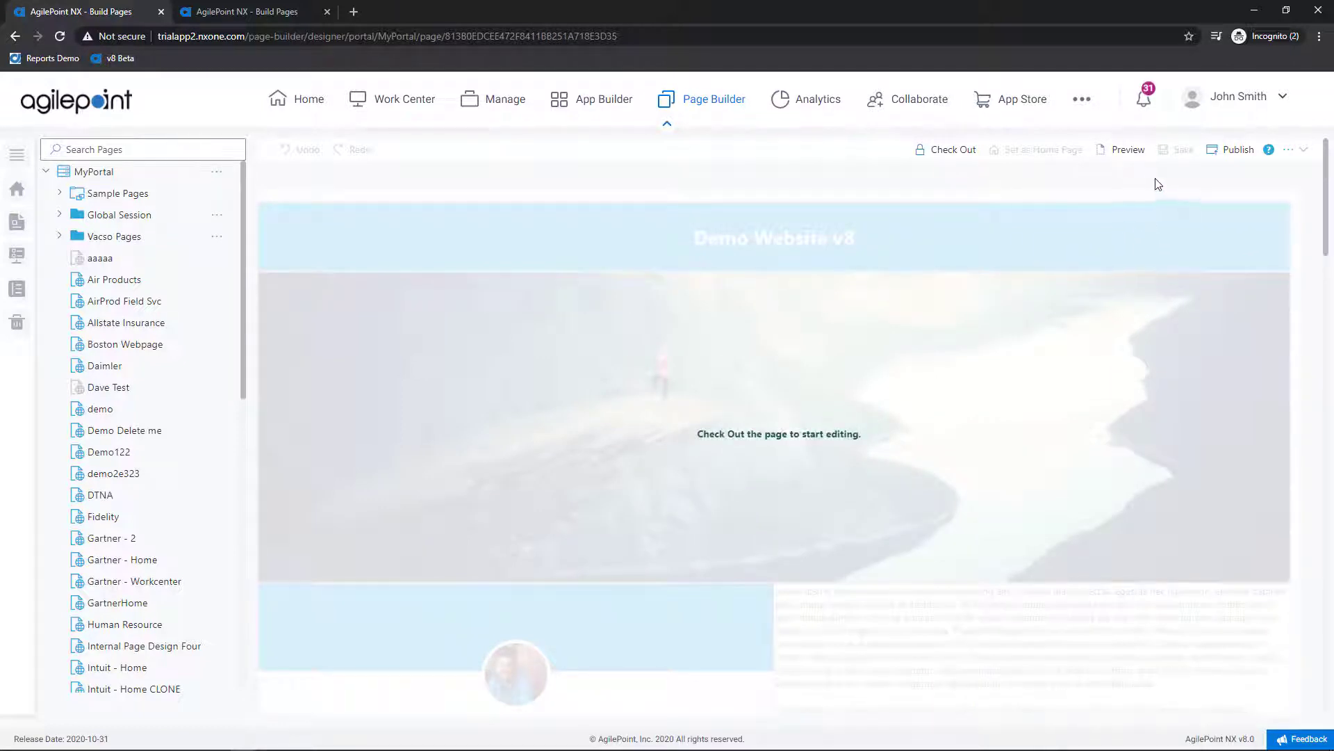
# Step: Preview the Version 8 Training page, scroll to the Submit Support Ticket form, and close the preview
pyautogui.click(1134, 158)
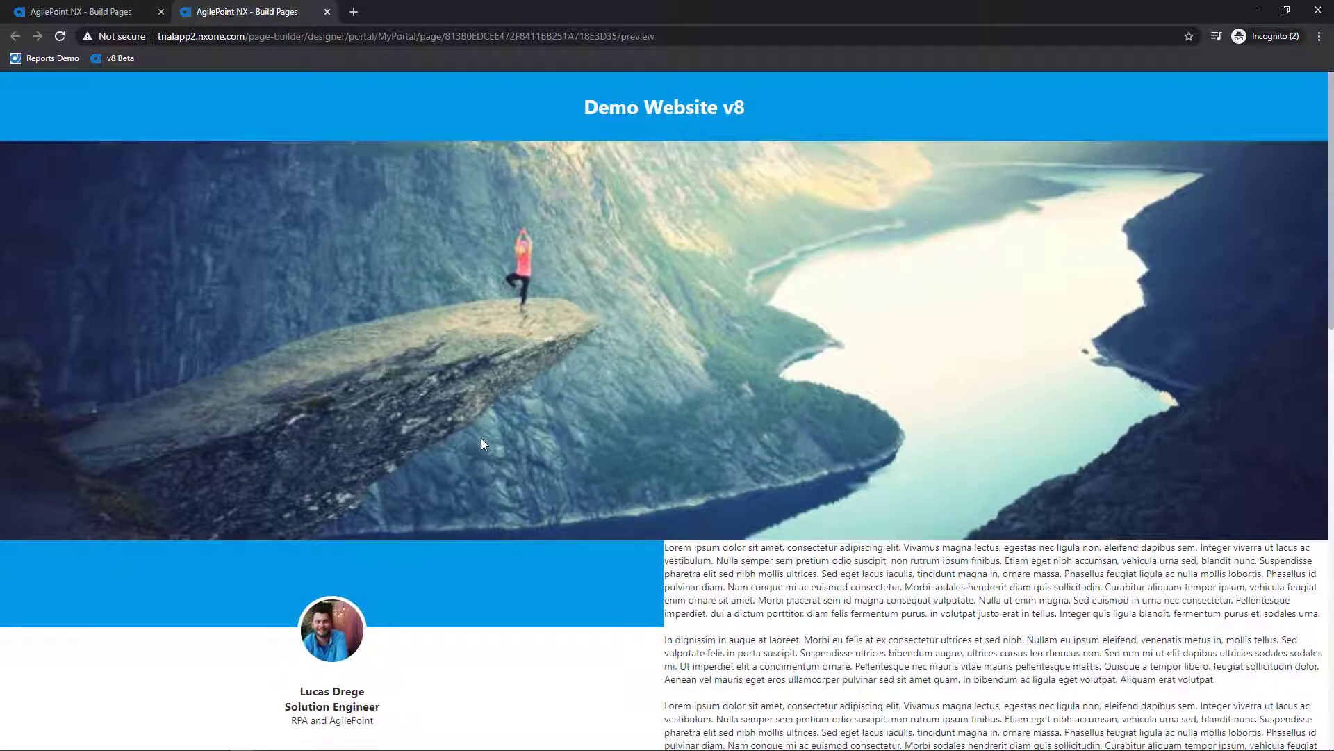
pyautogui.scroll(-9, 482, 443)
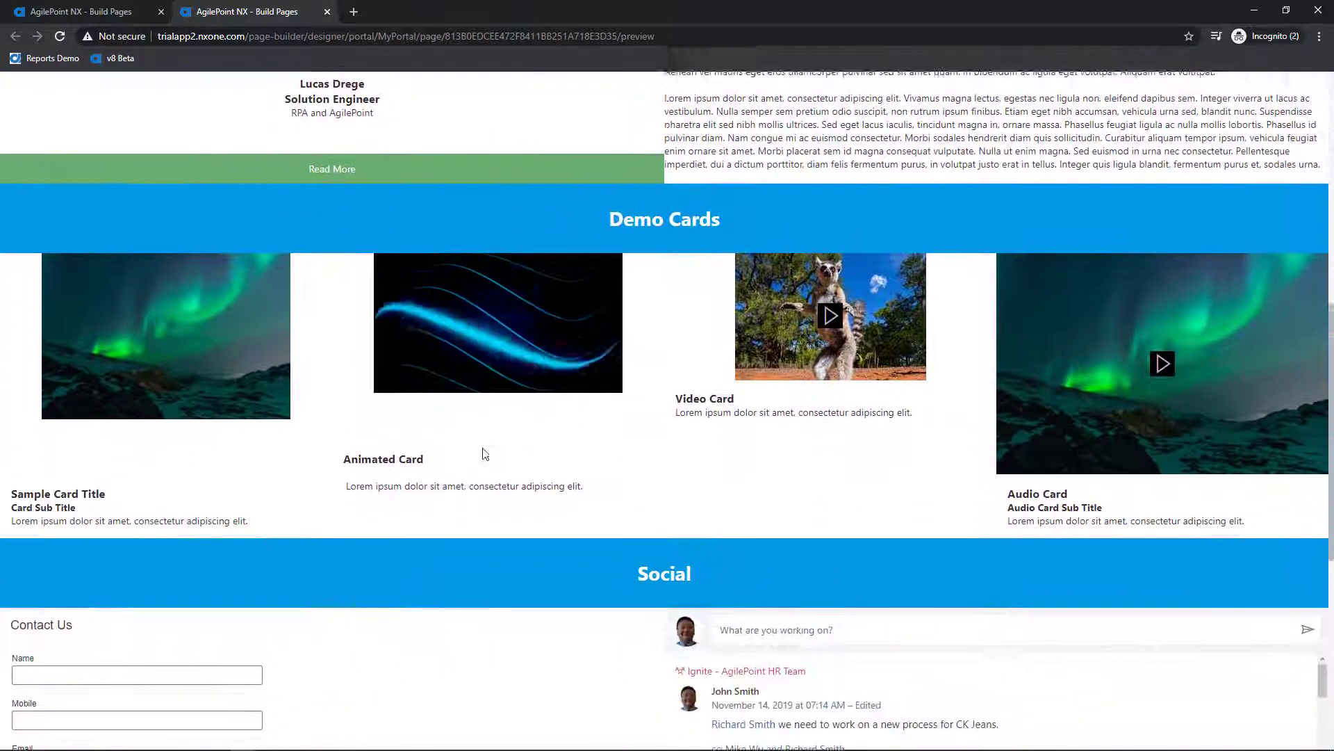
pyautogui.scroll(-3, 485, 453)
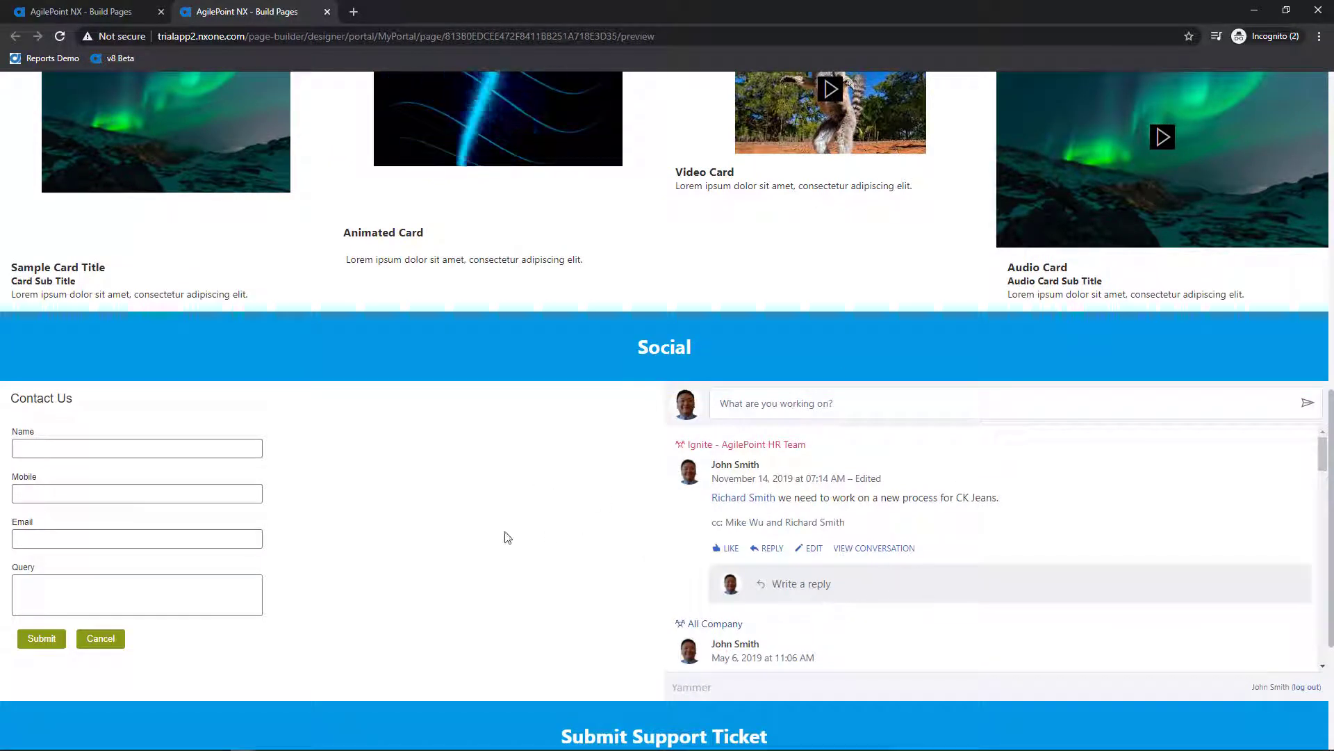
pyautogui.scroll(-4, 201, 472)
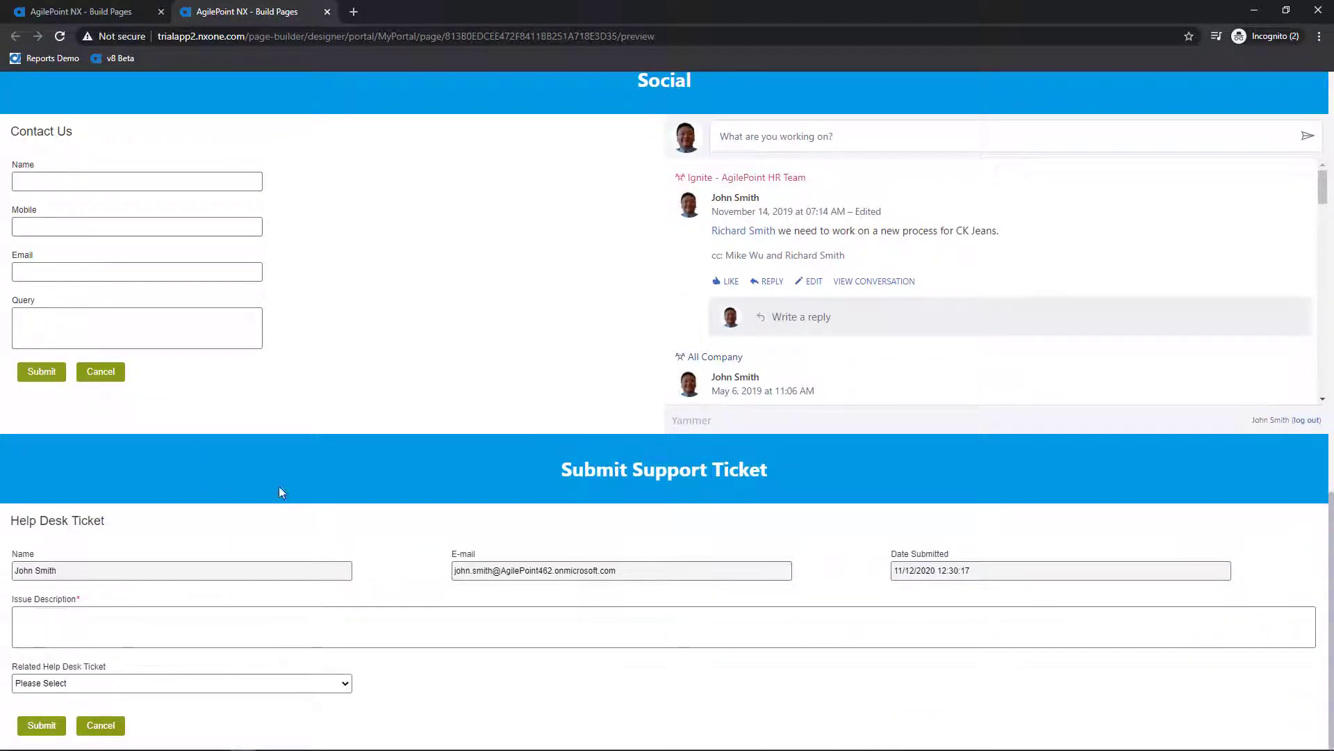
pyautogui.scroll(18, 288, 501)
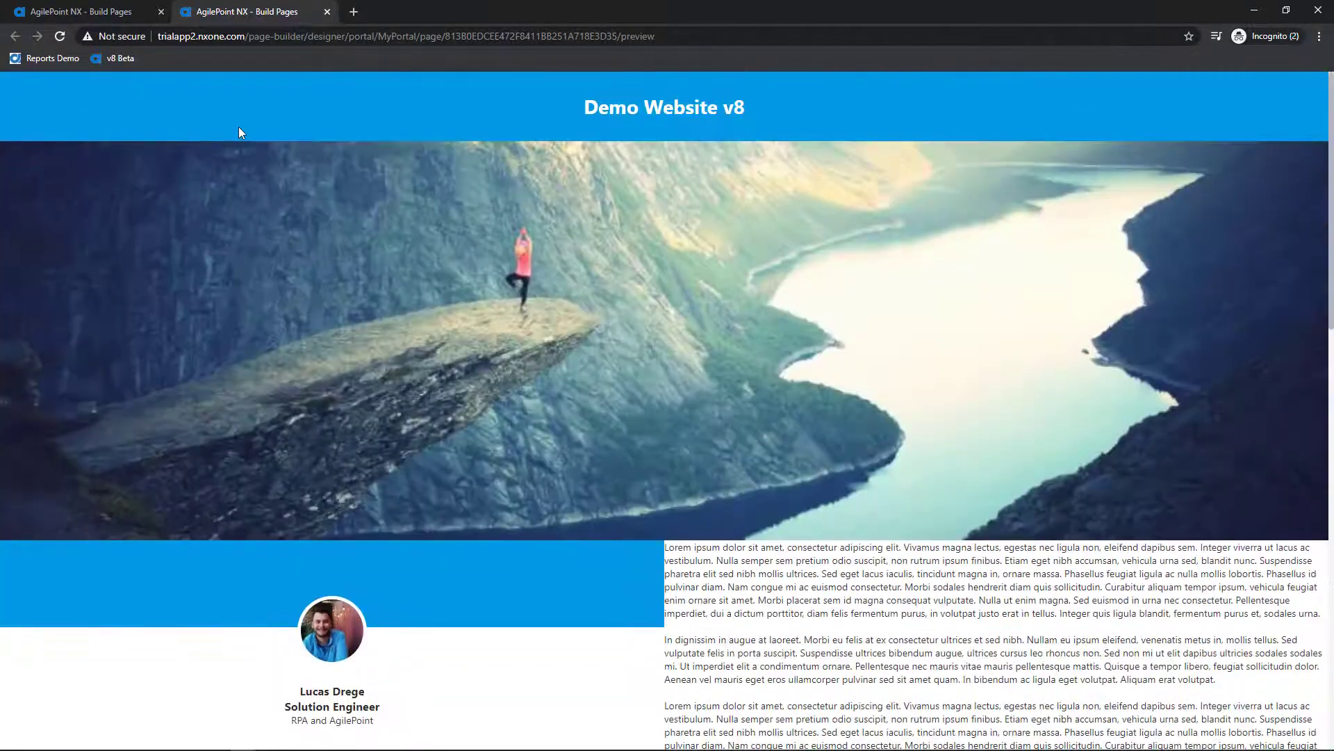
pyautogui.click(327, 12)
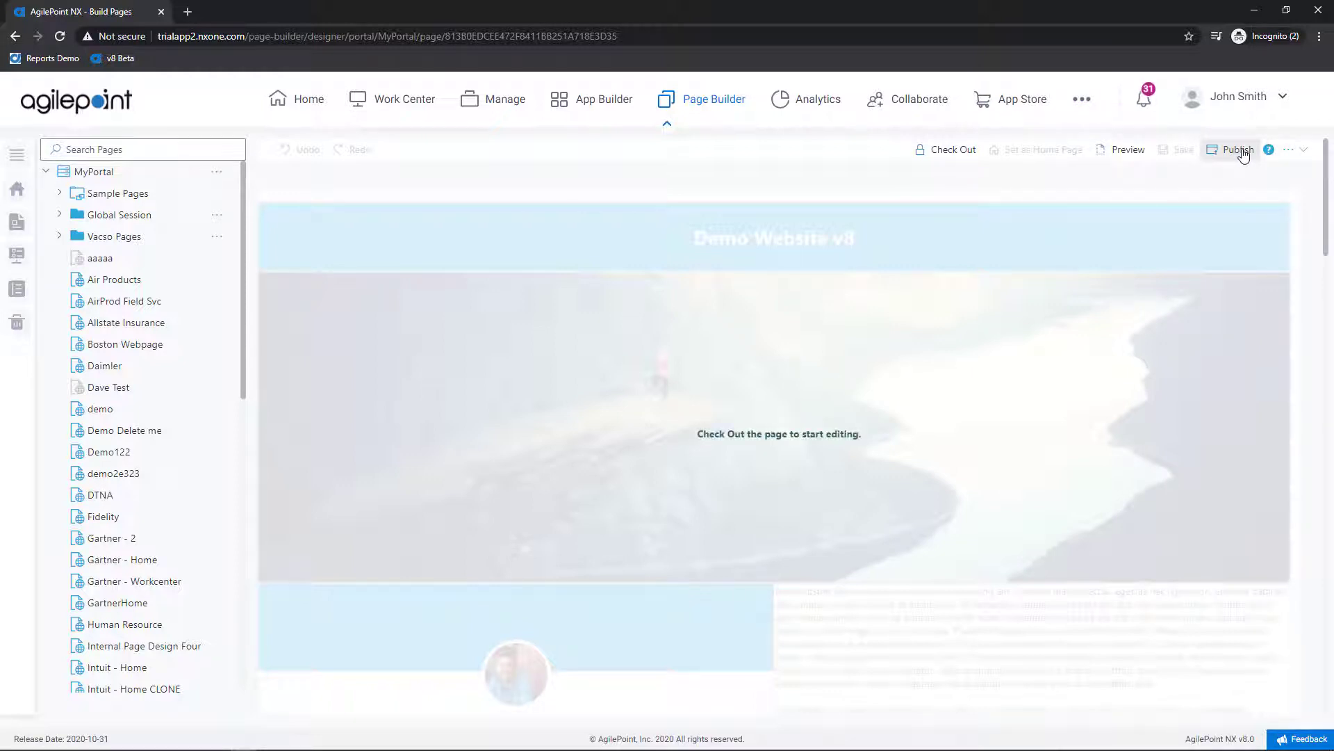
# Step: Open the page's permissions and select the Page Viewers group, leaving All Users access off
pyautogui.click(1304, 157)
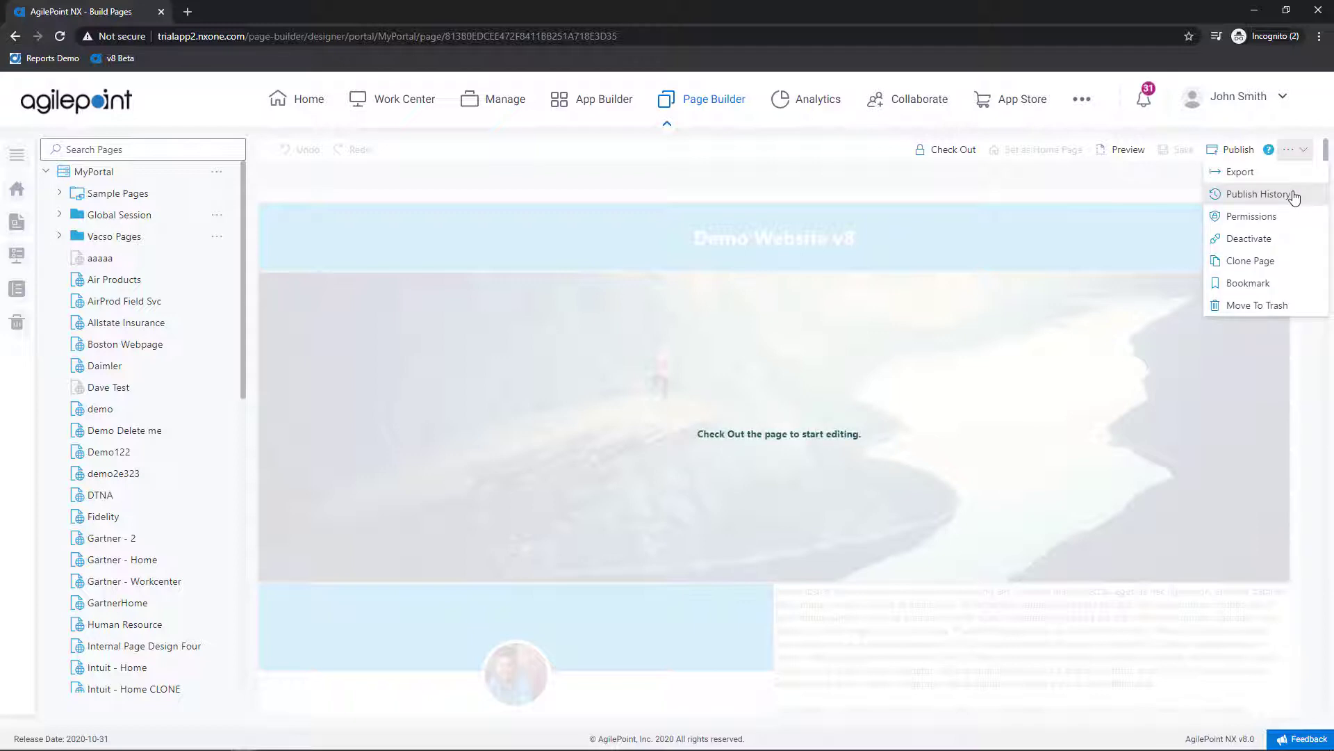
pyautogui.click(1252, 216)
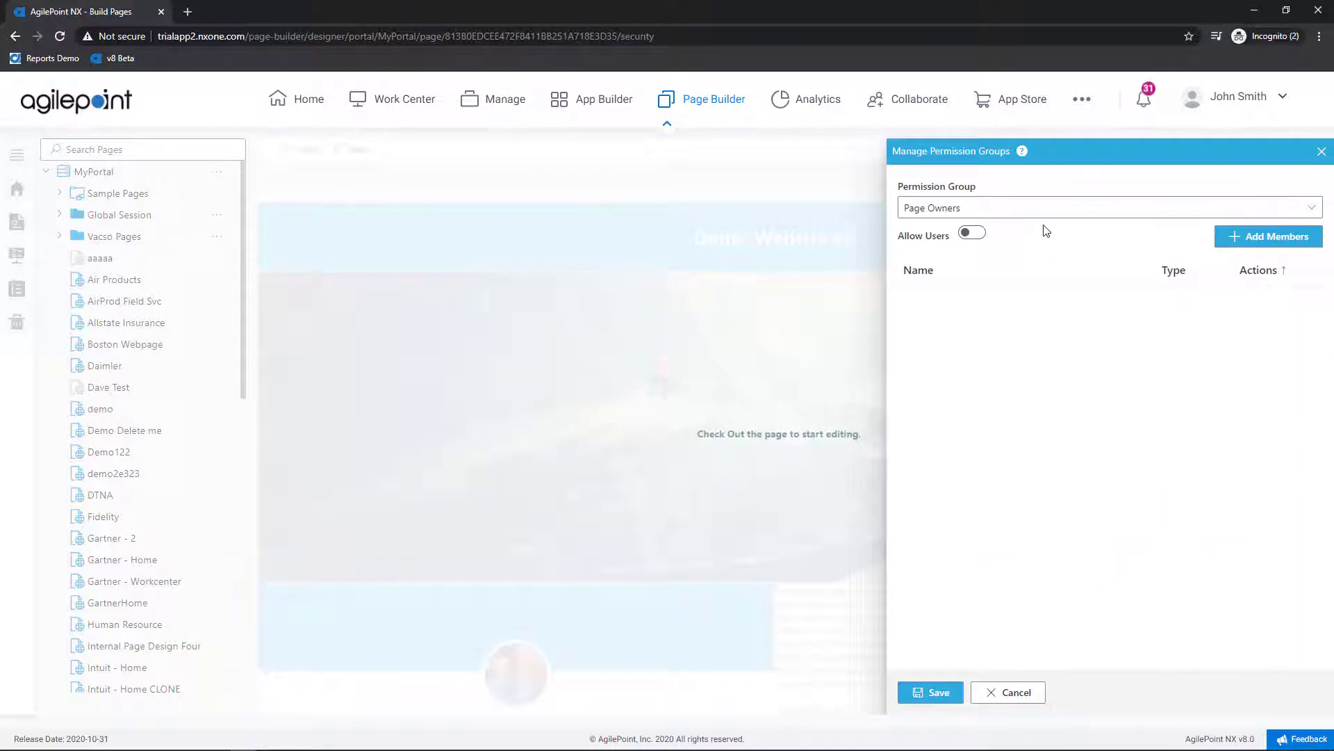
pyautogui.click(1011, 207)
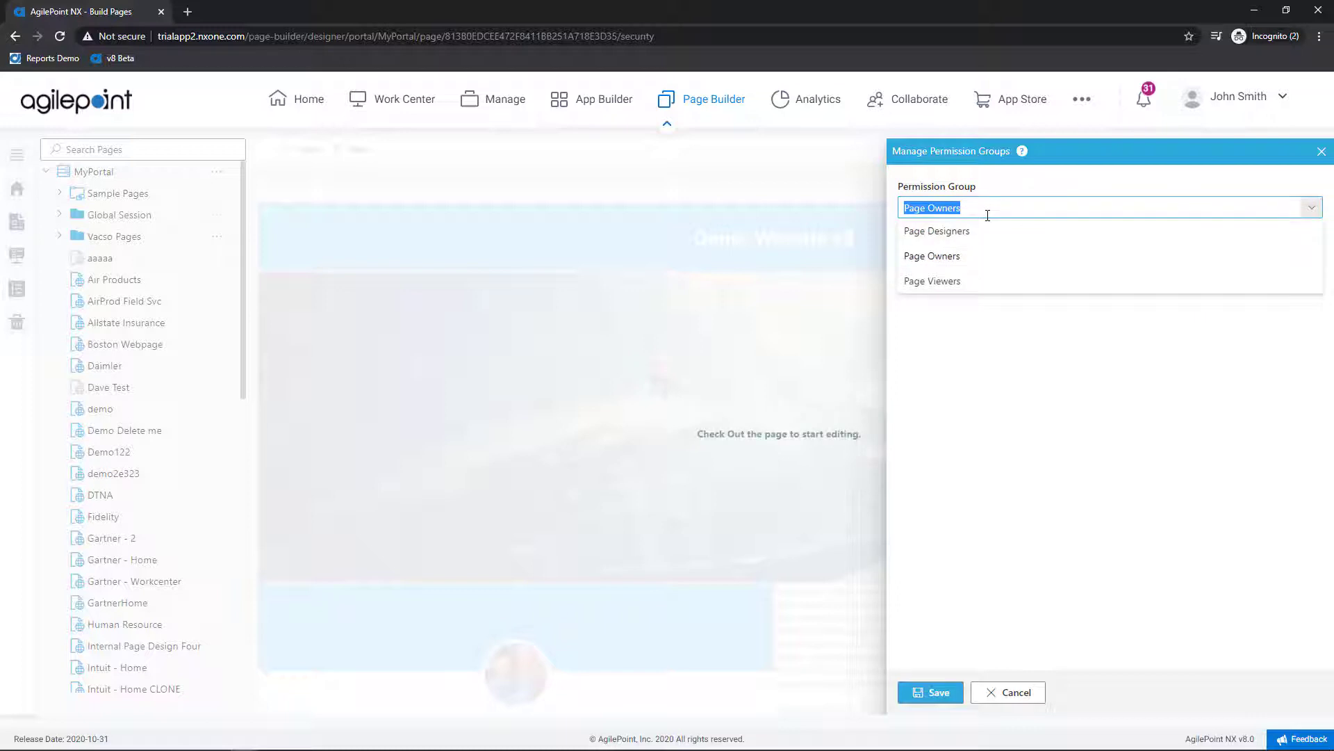
pyautogui.click(982, 280)
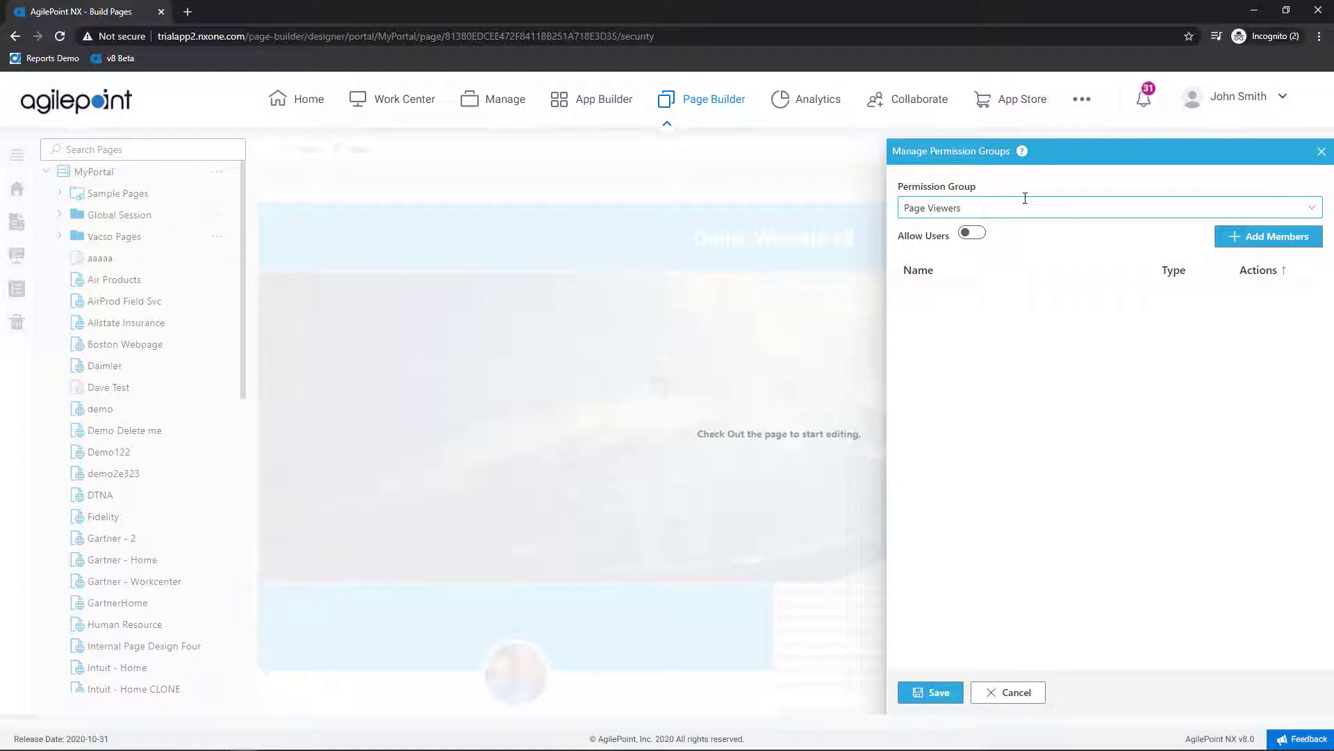
pyautogui.click(972, 235)
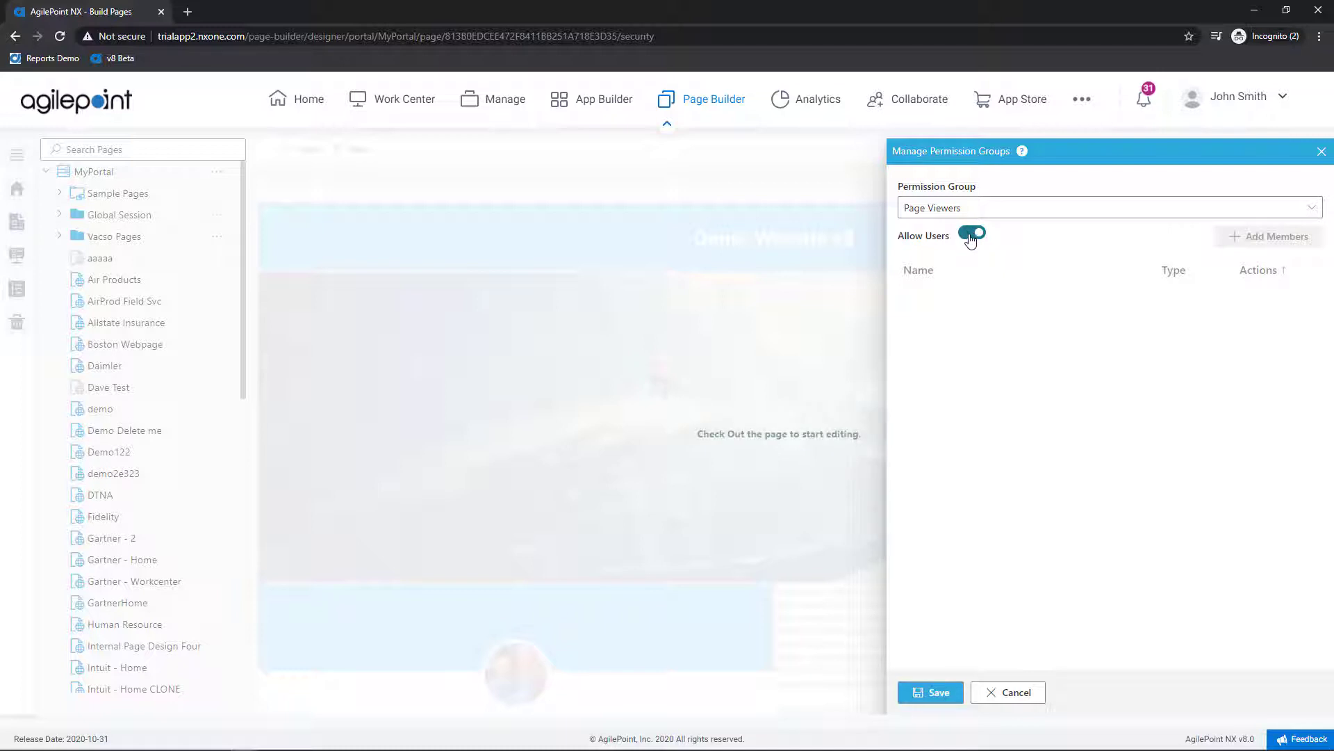
pyautogui.click(972, 237)
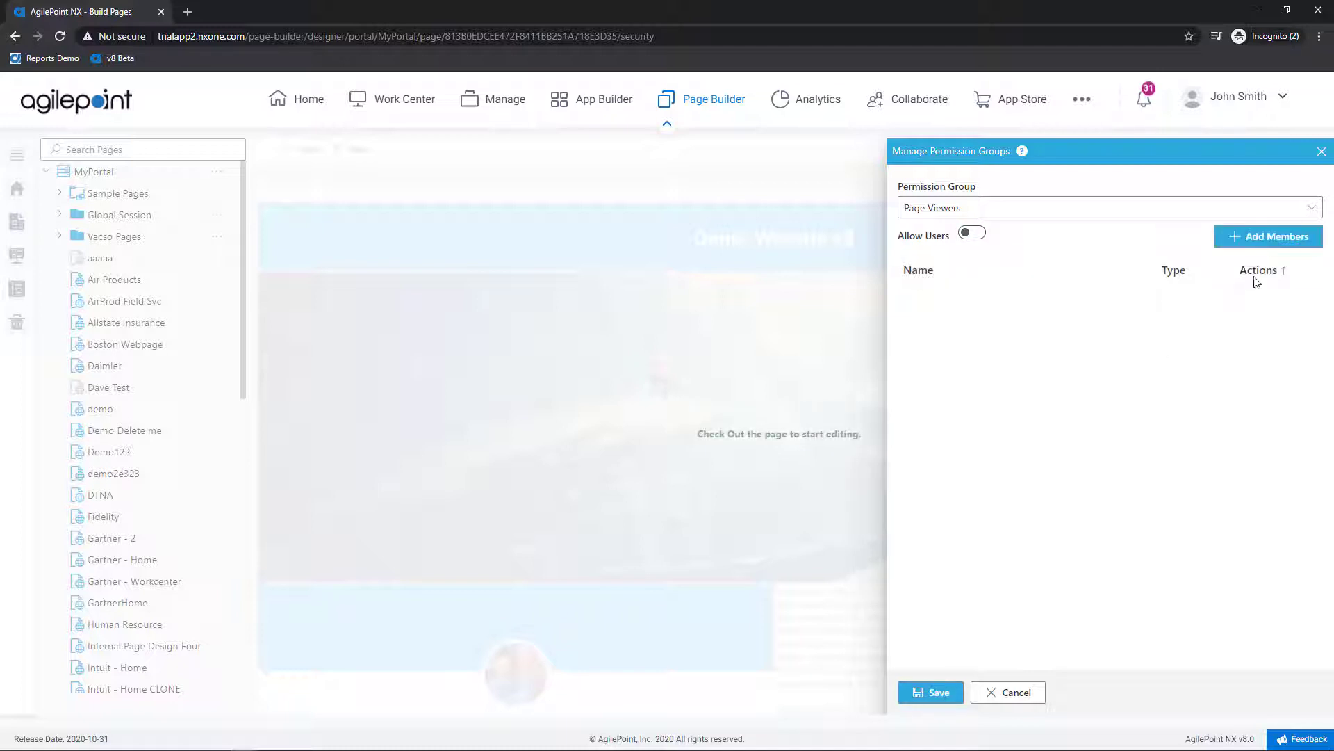
# Step: Add the Department Manager group as a page viewer
pyautogui.click(1263, 240)
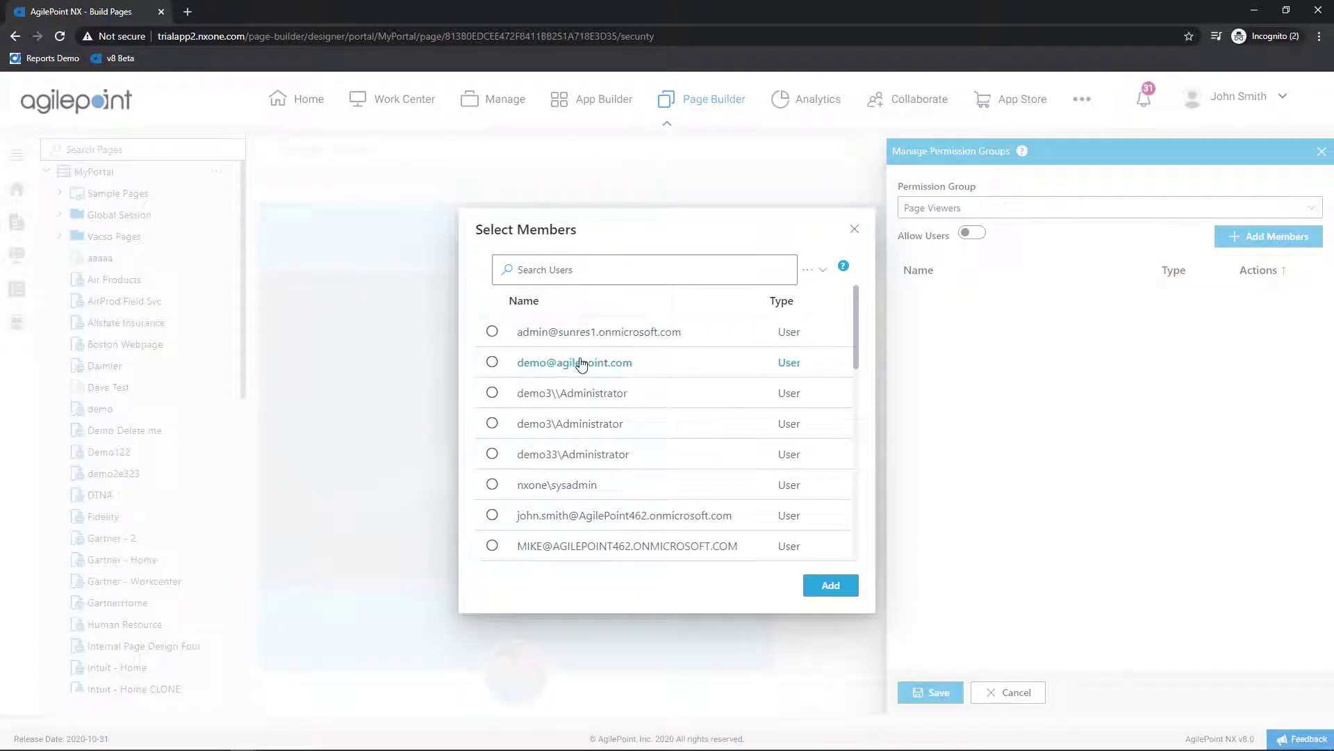
pyautogui.click(824, 271)
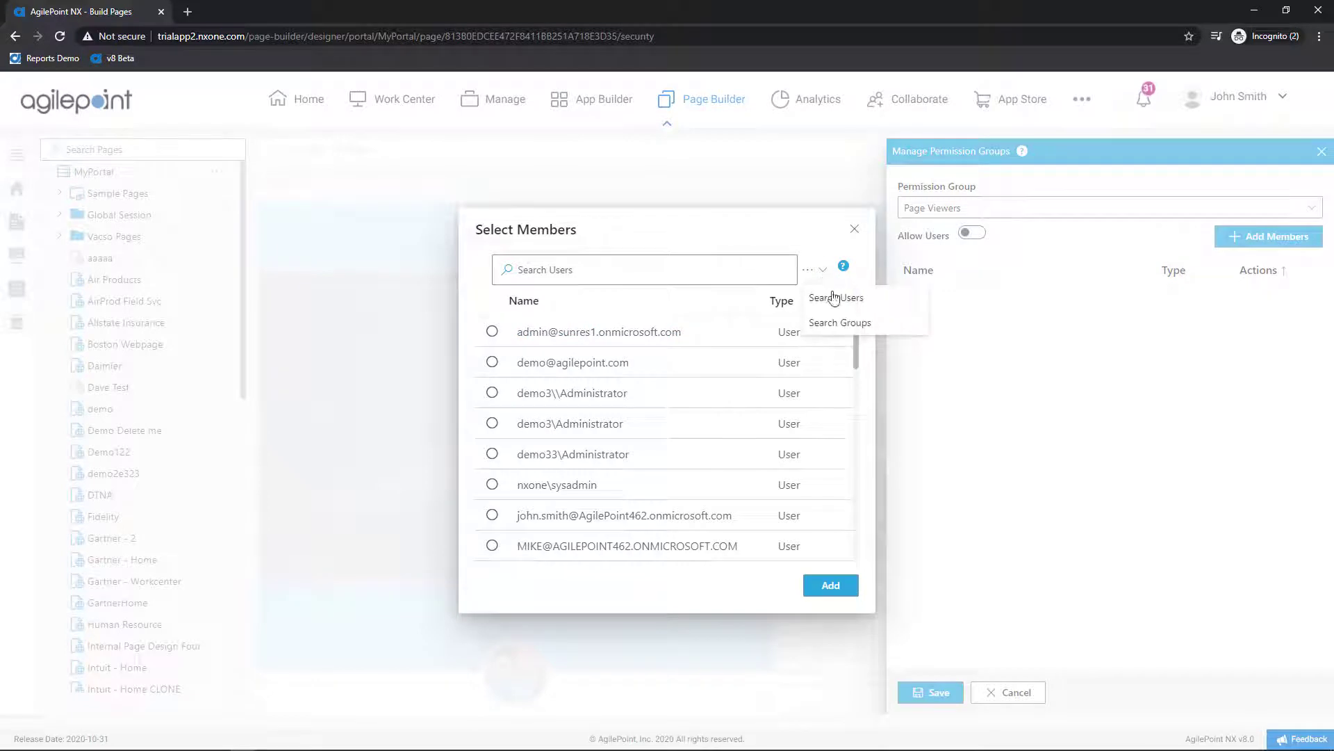
pyautogui.click(851, 323)
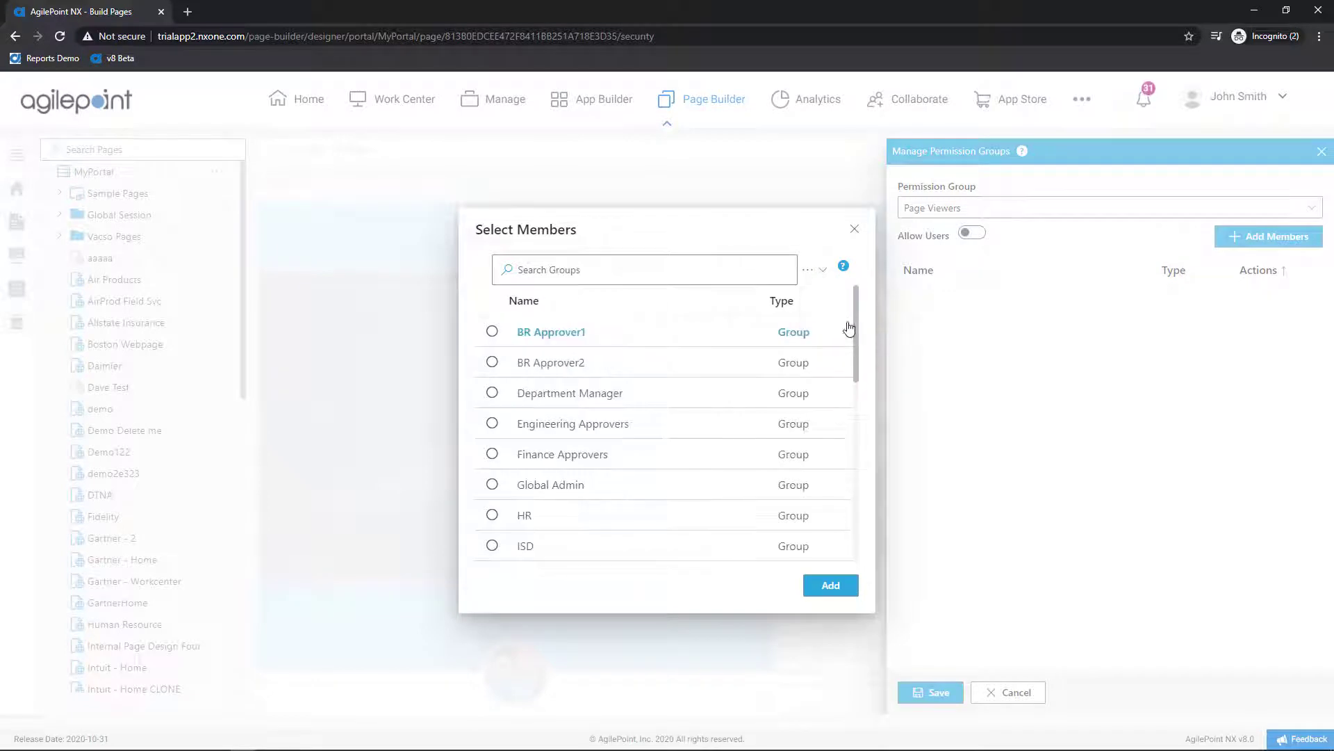
pyautogui.click(492, 393)
pyautogui.click(828, 586)
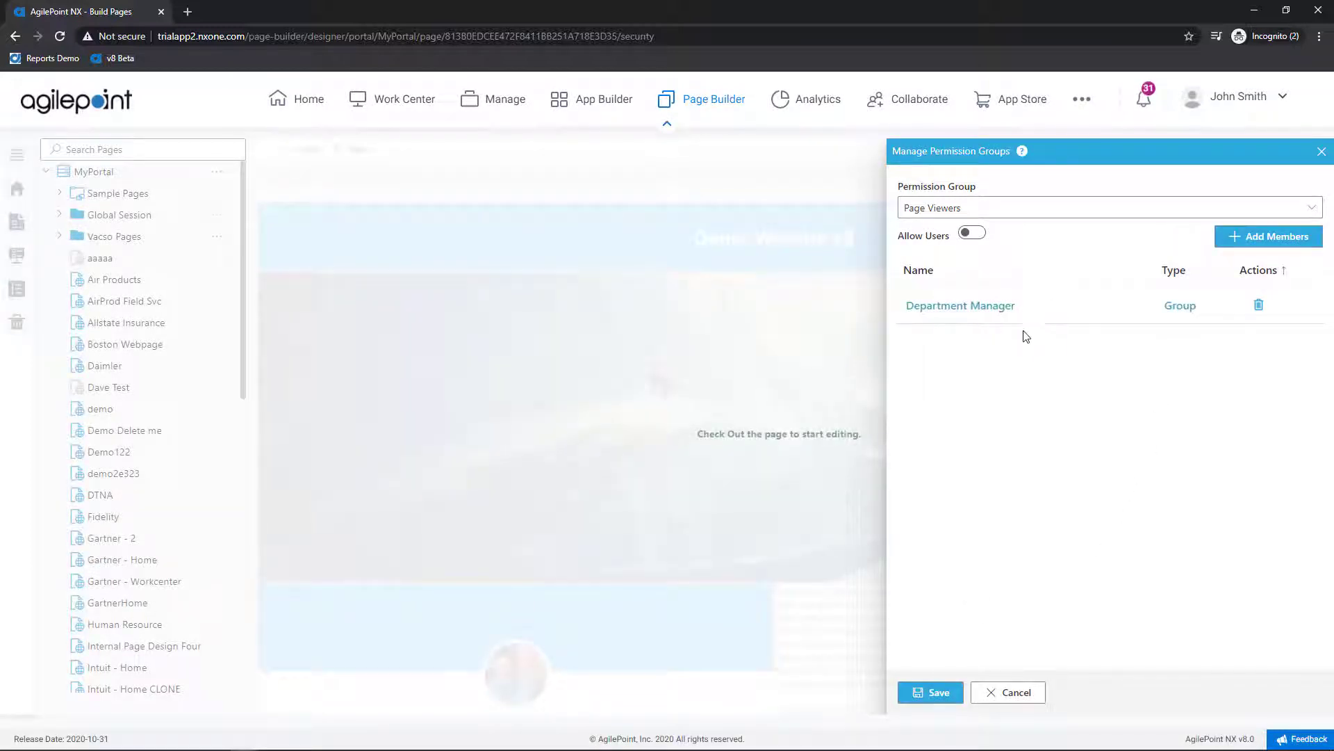
# Step: Add one user account to Page Viewers, save the permissions, and bring up Publish
pyautogui.click(1264, 239)
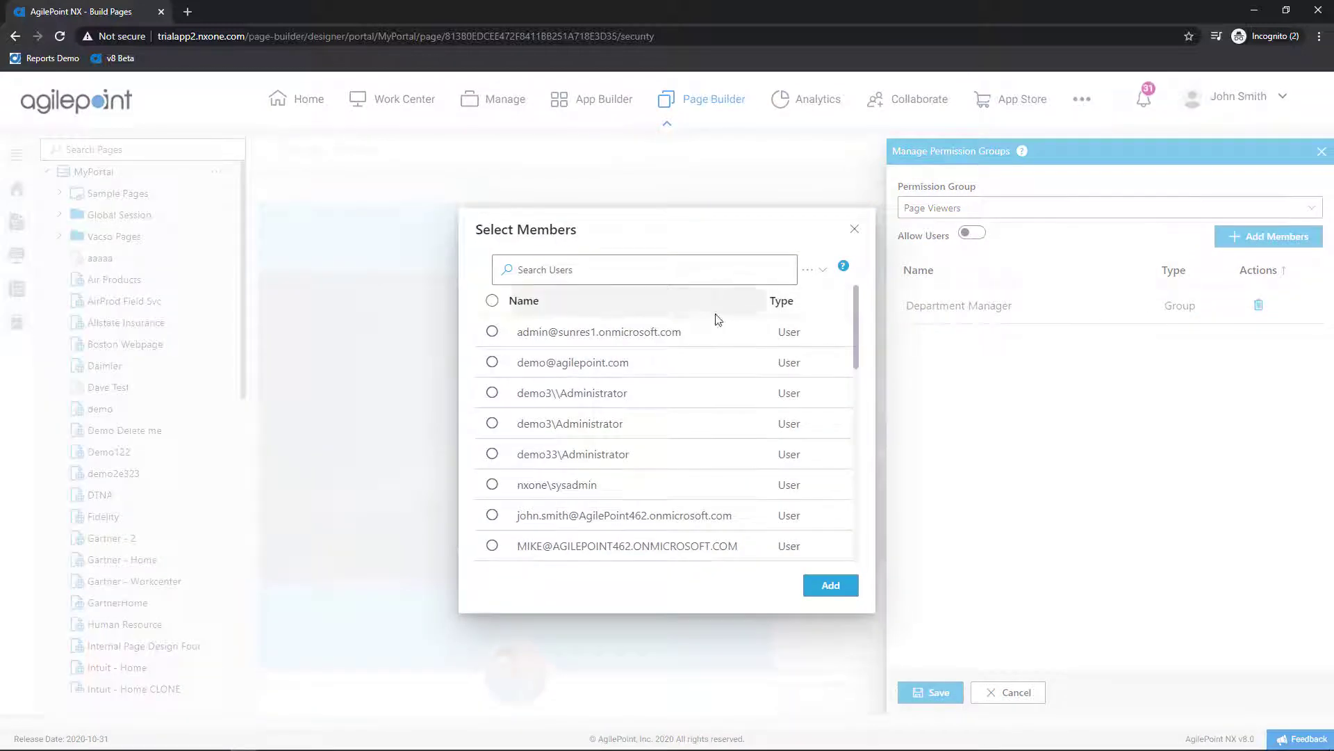
pyautogui.scroll(-5, 596, 393)
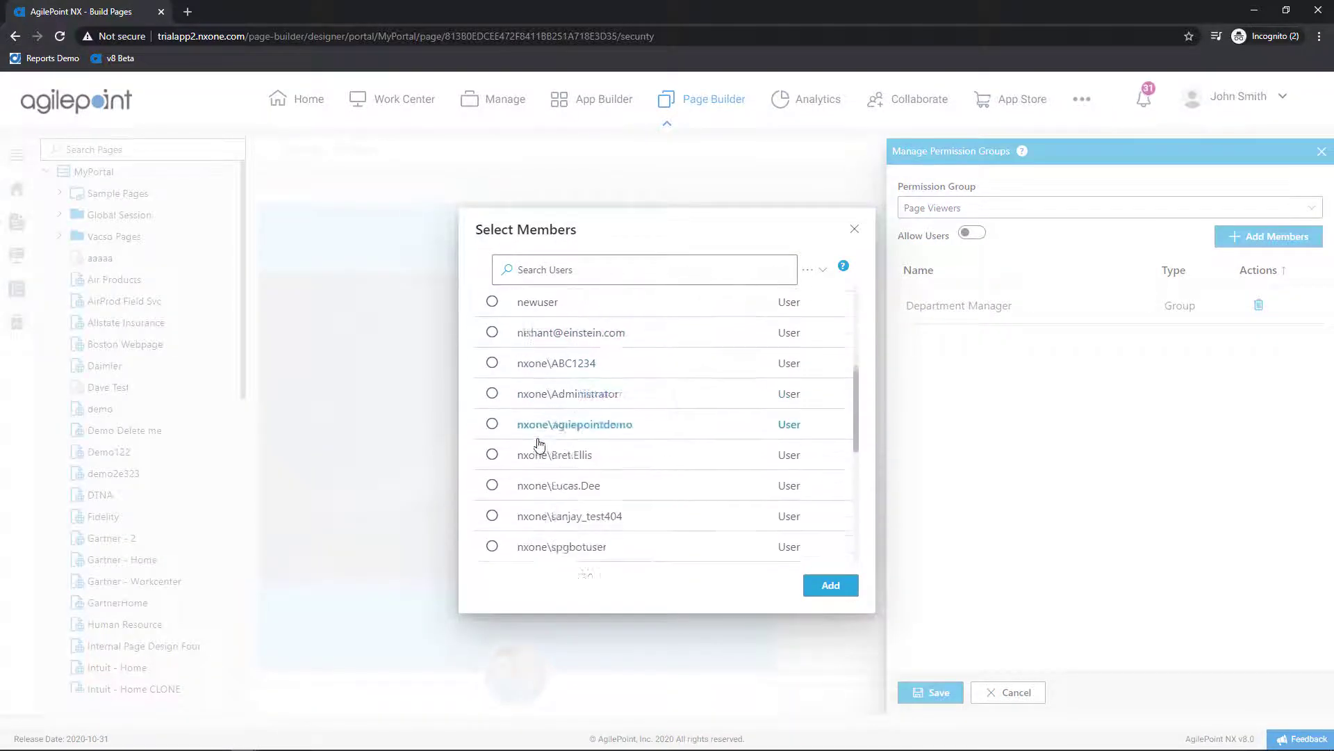
pyautogui.scroll(-2, 540, 444)
pyautogui.click(492, 413)
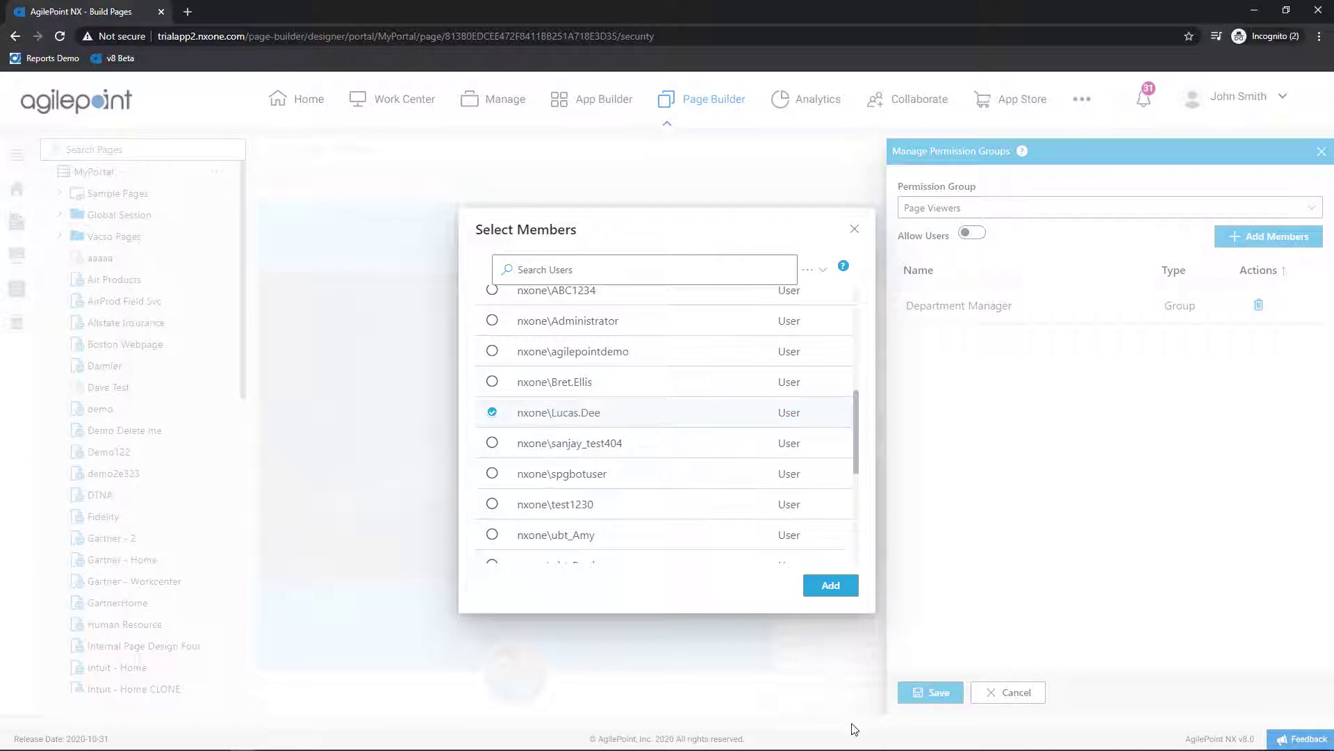
pyautogui.click(837, 591)
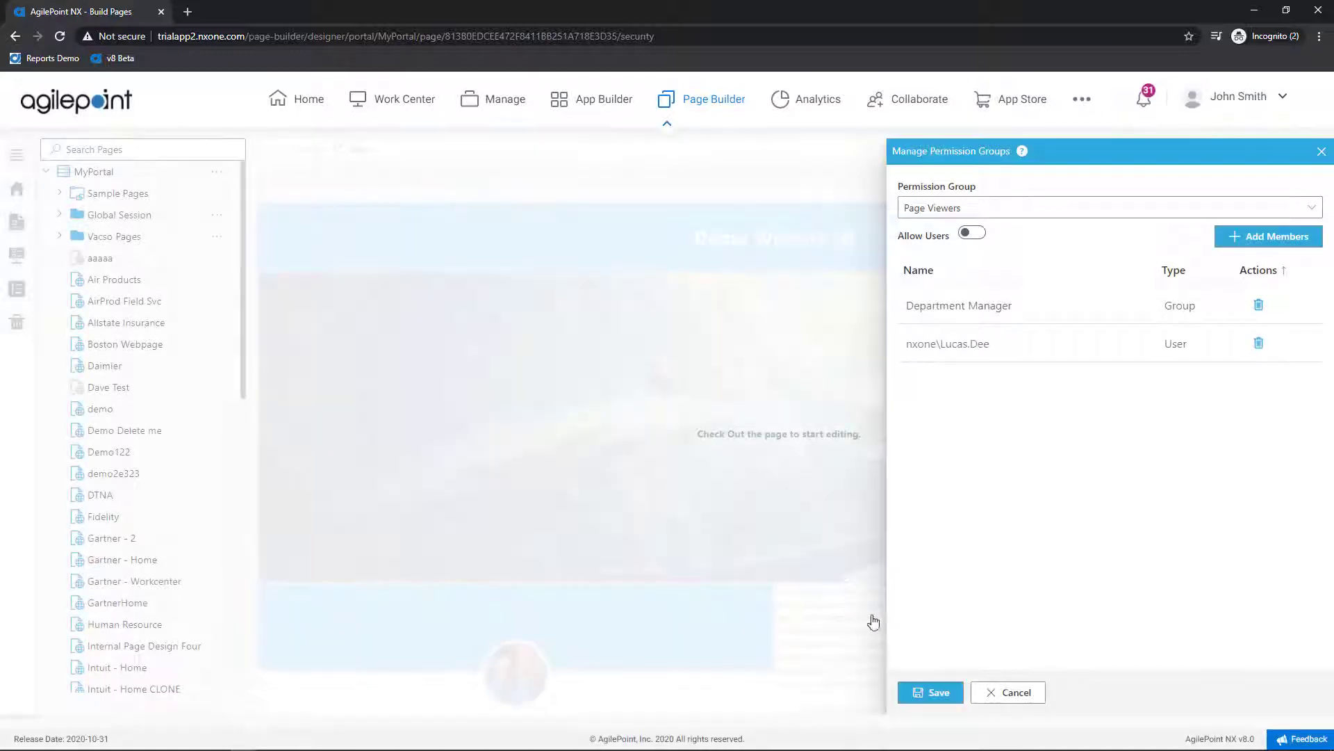
pyautogui.click(937, 696)
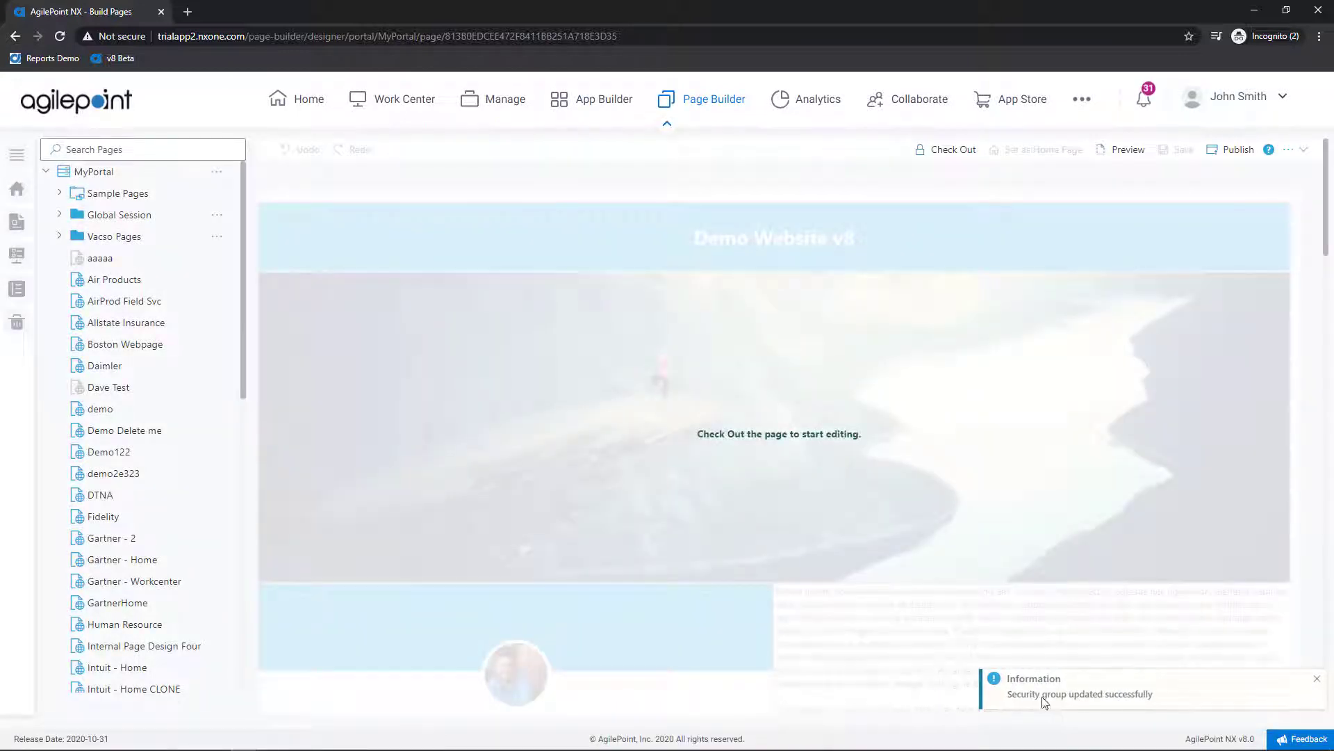
pyautogui.click(1240, 159)
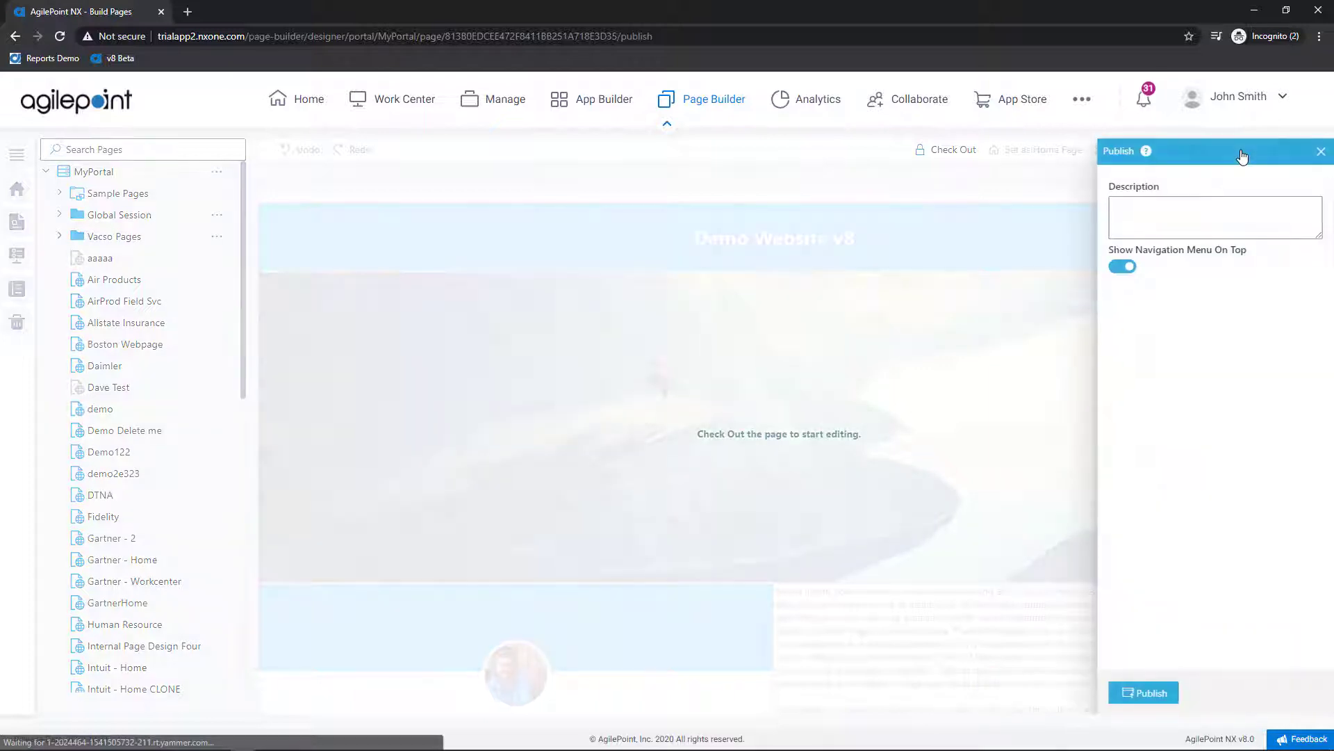
# Step: Publish the Version 8 Training page and return to the Page Builder dashboard
pyautogui.click(1137, 695)
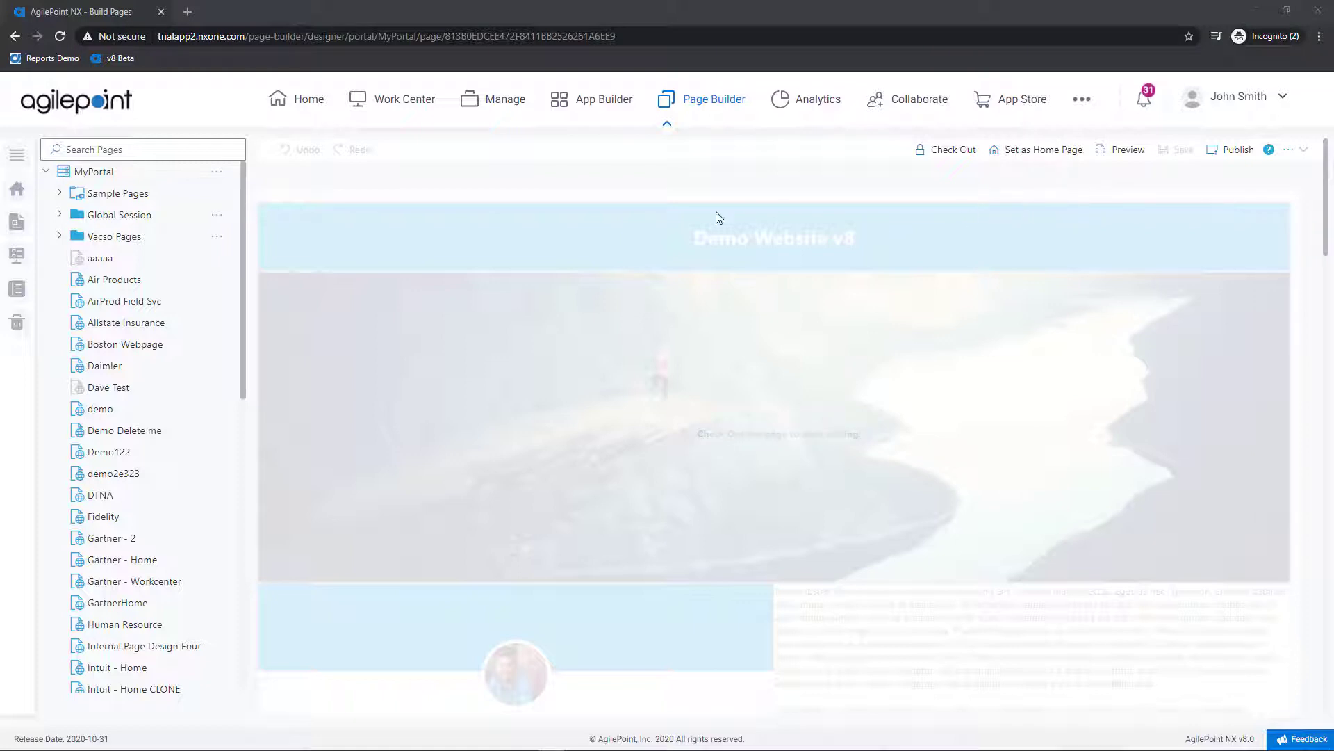
pyautogui.click(16, 258)
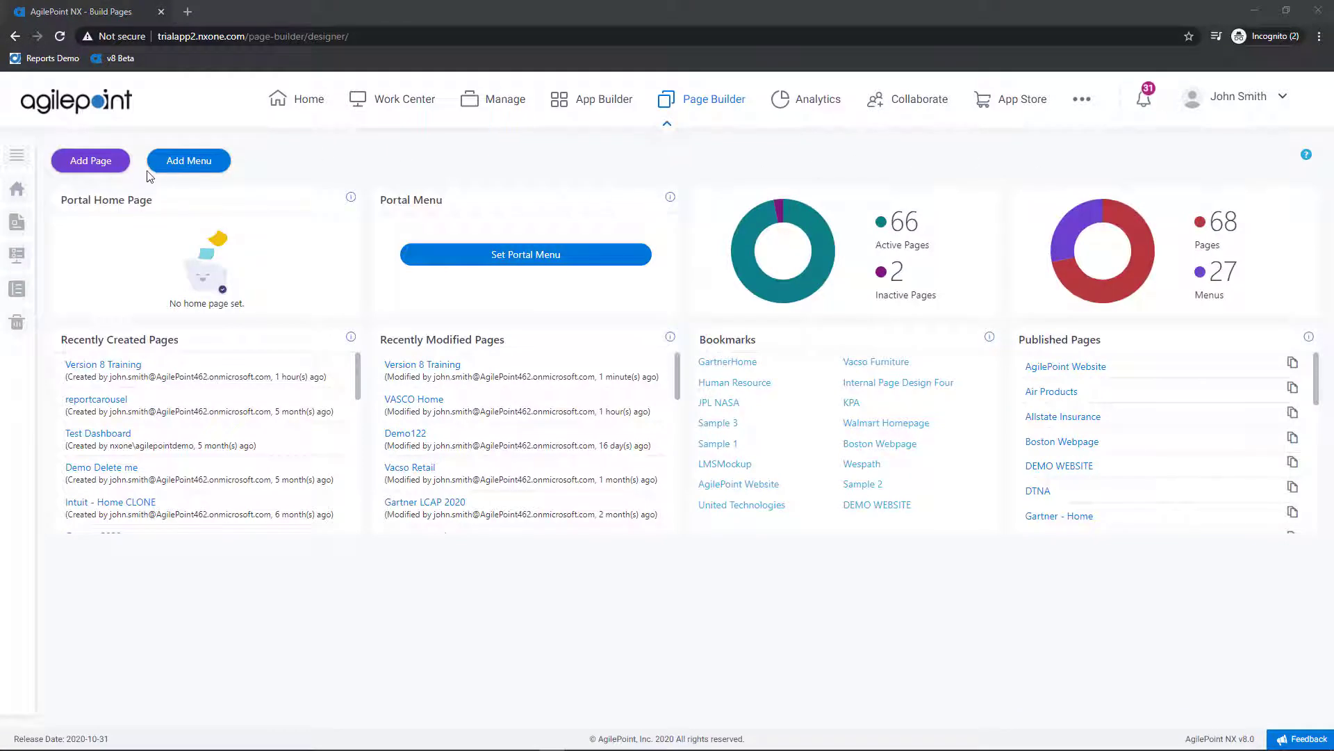
# Step: Create a new menu named 'V8 Training Menu'
pyautogui.click(189, 164)
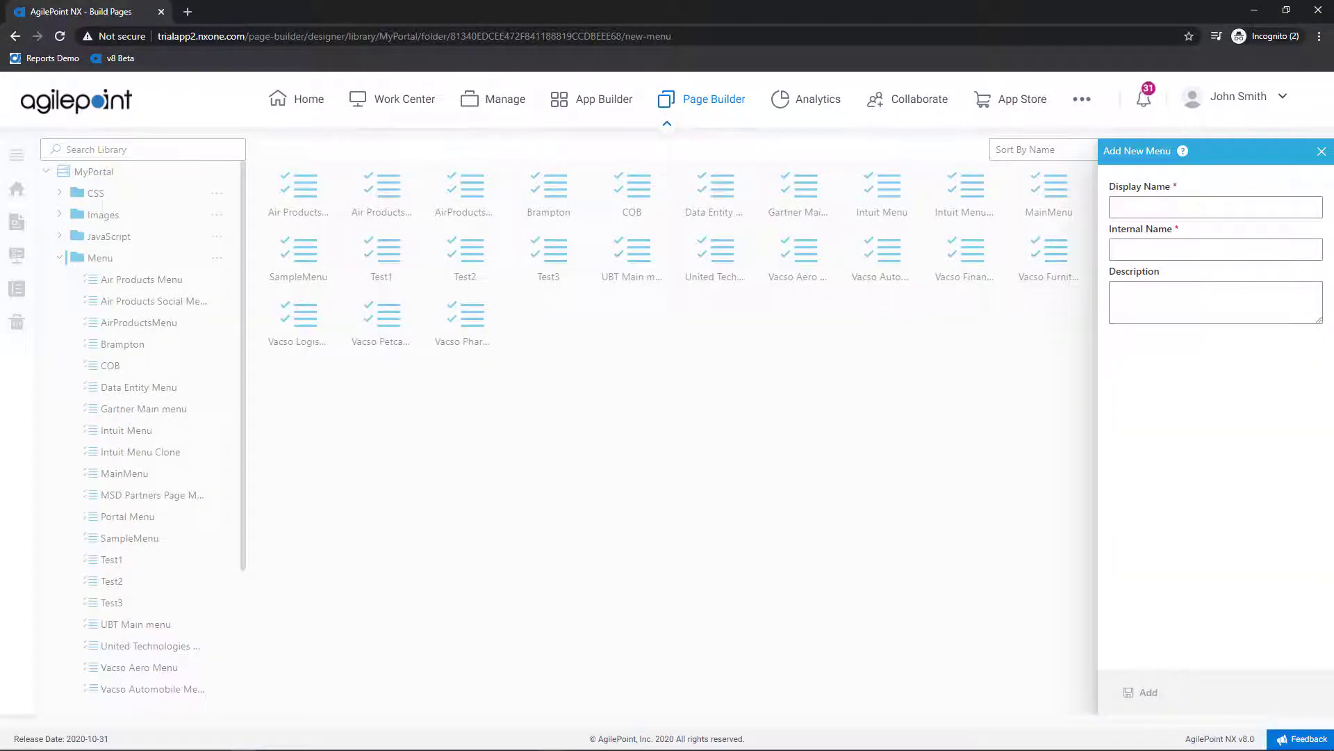
pyautogui.click(1181, 204)
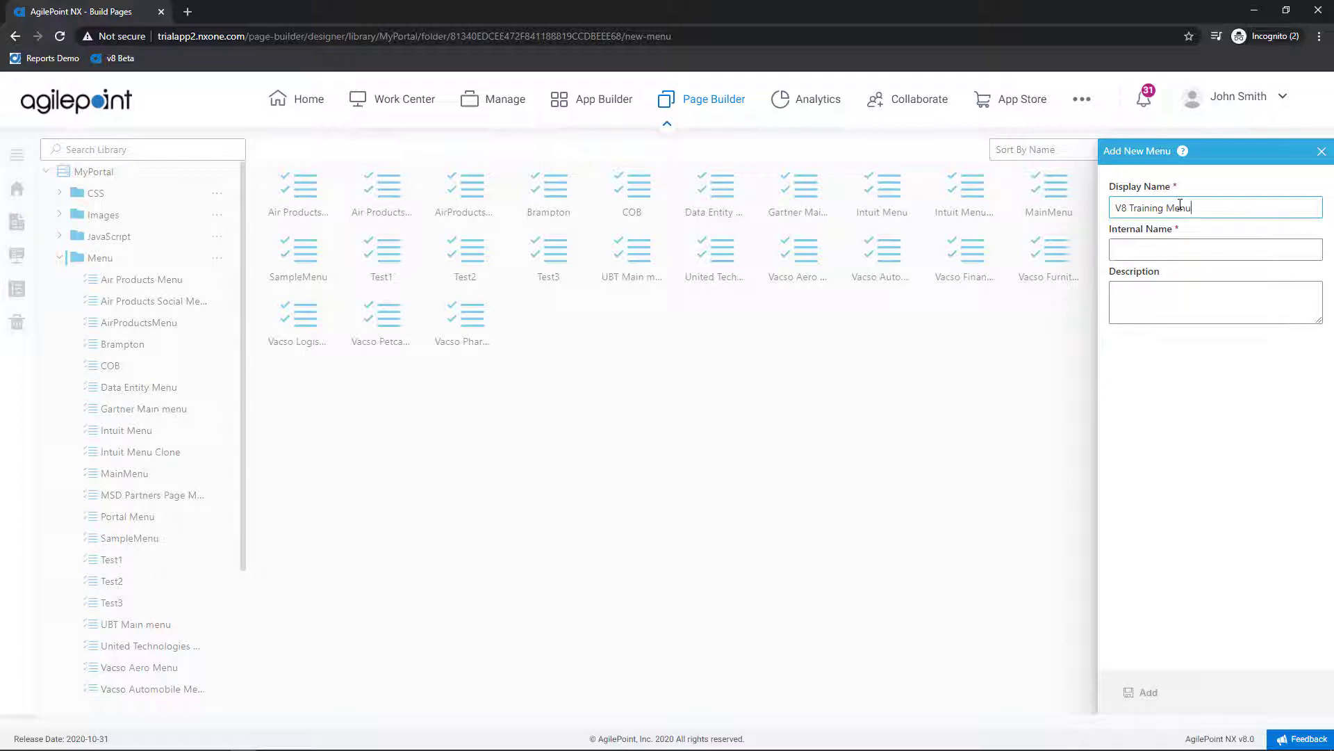
pyautogui.press('Tab')
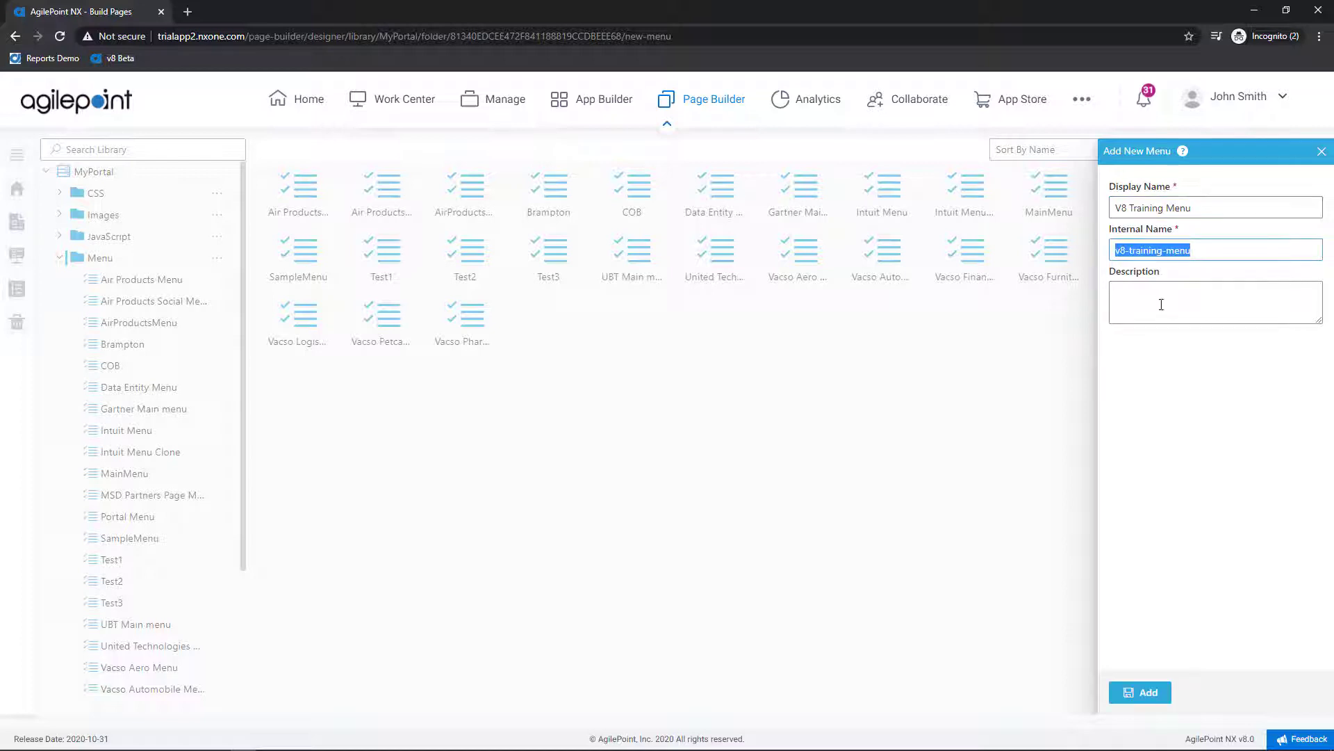
pyautogui.click(1156, 694)
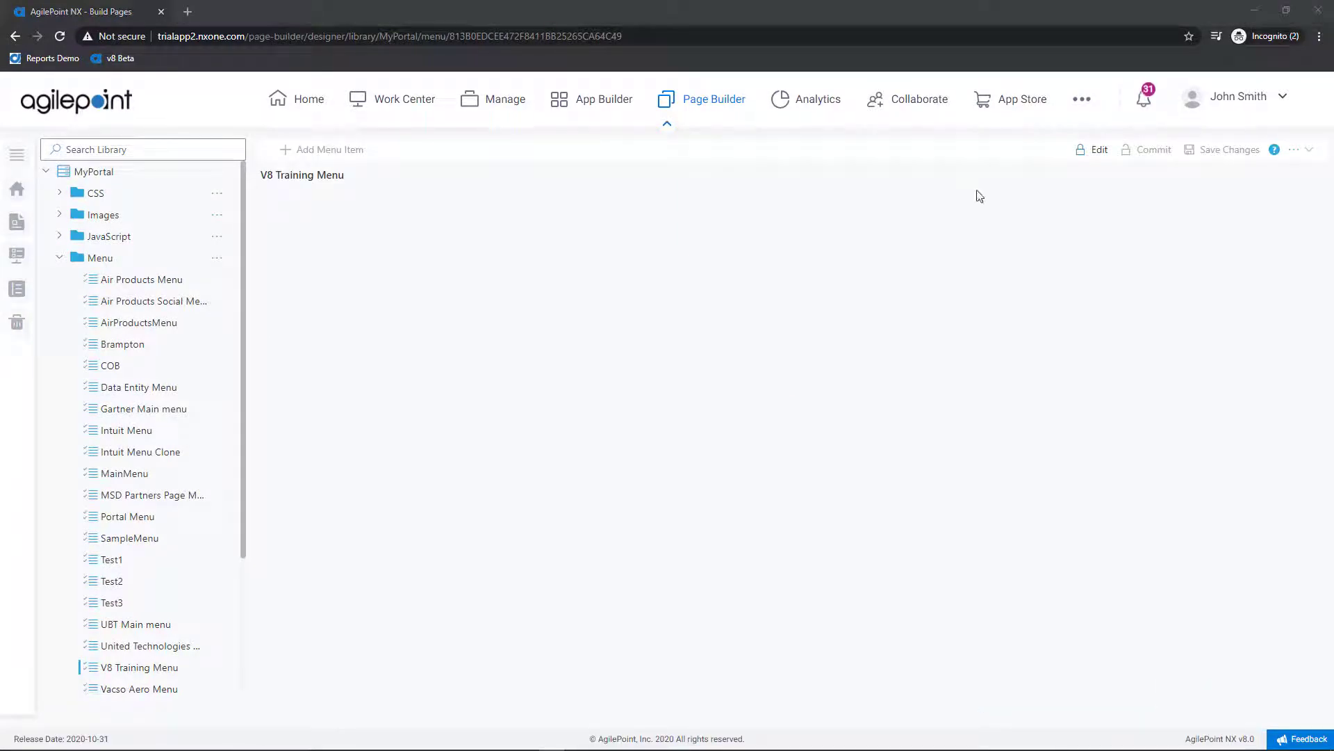
# Step: Check out the menu and add a 'Home' item linking to the Work Center module
pyautogui.click(1090, 152)
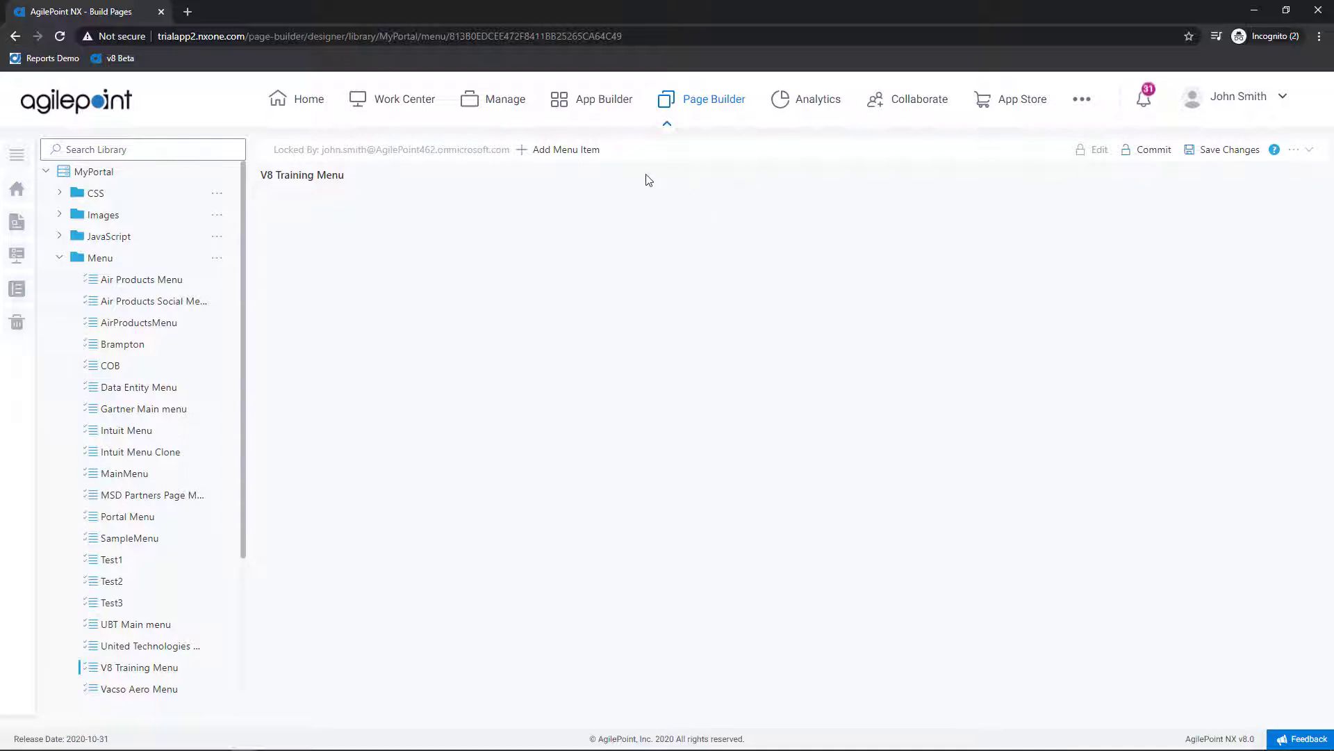
pyautogui.click(586, 161)
pyautogui.click(1173, 201)
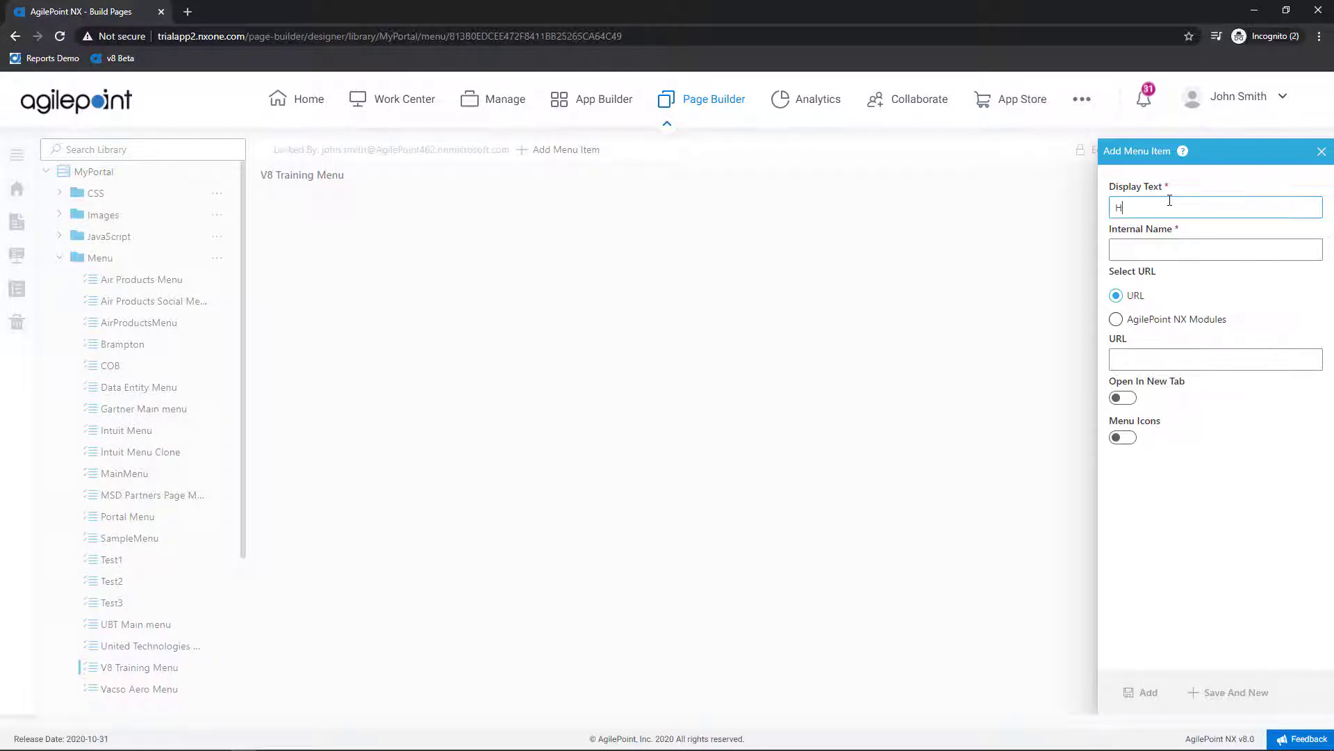
pyautogui.press('Tab')
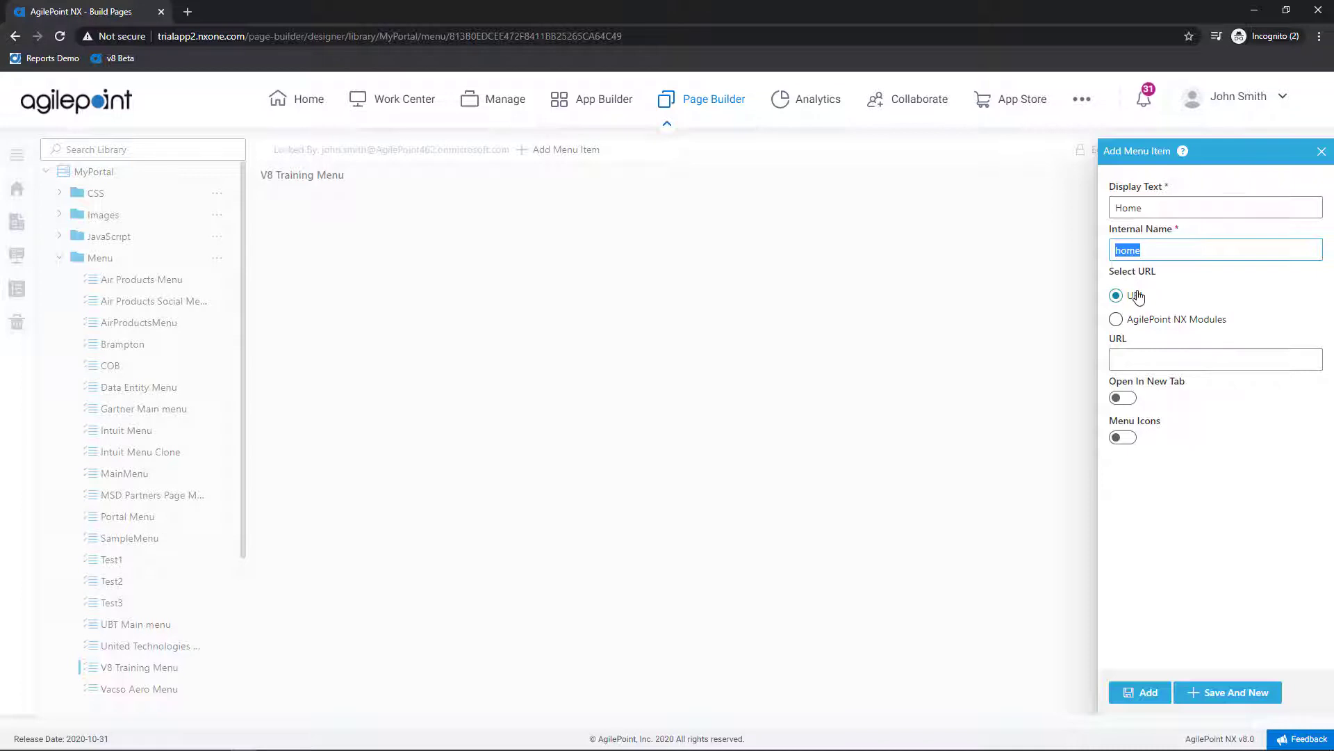
pyautogui.click(1137, 321)
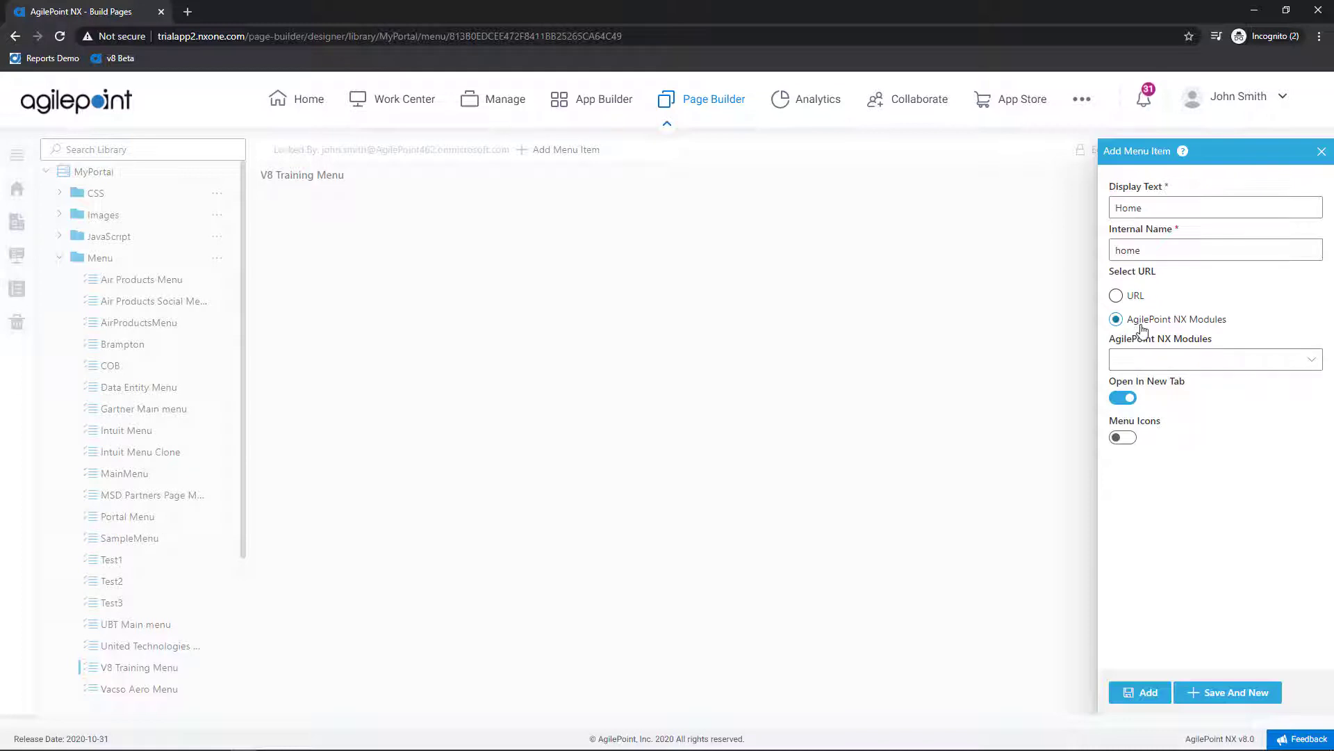
pyautogui.click(1155, 357)
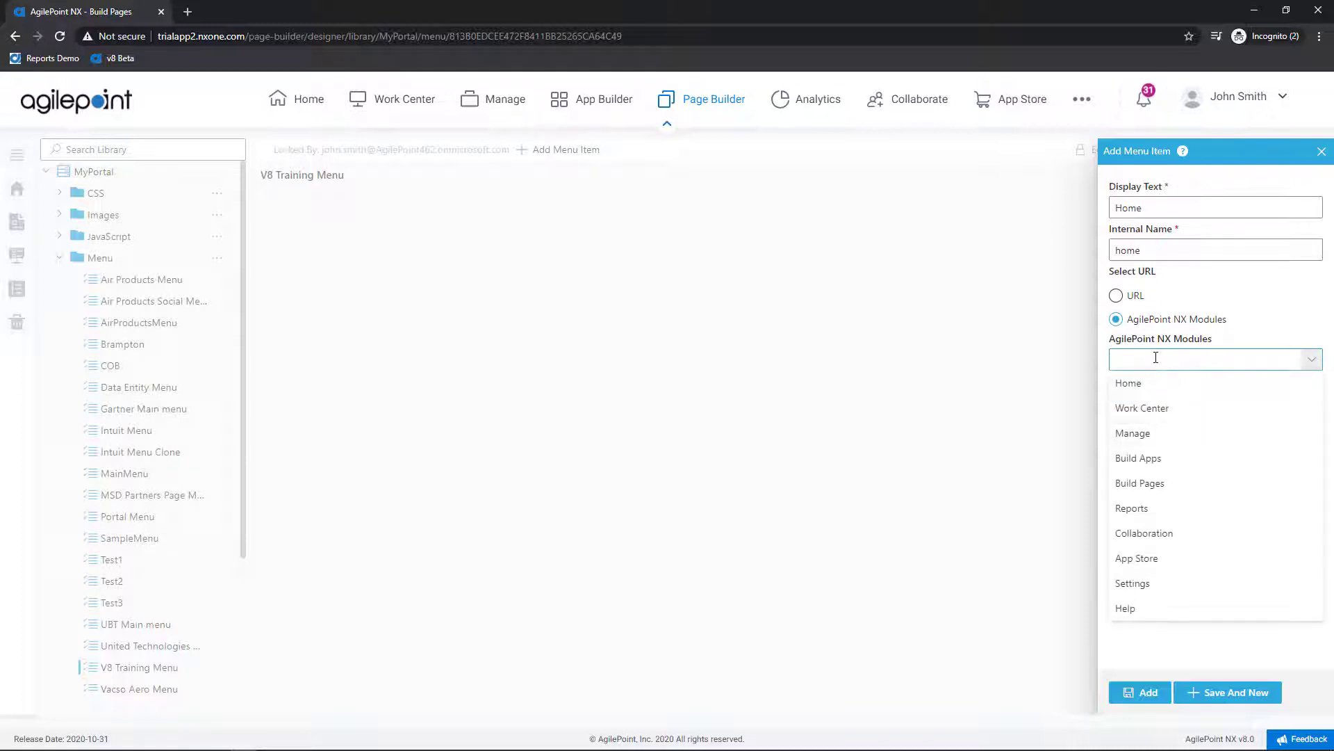
pyautogui.click(1148, 410)
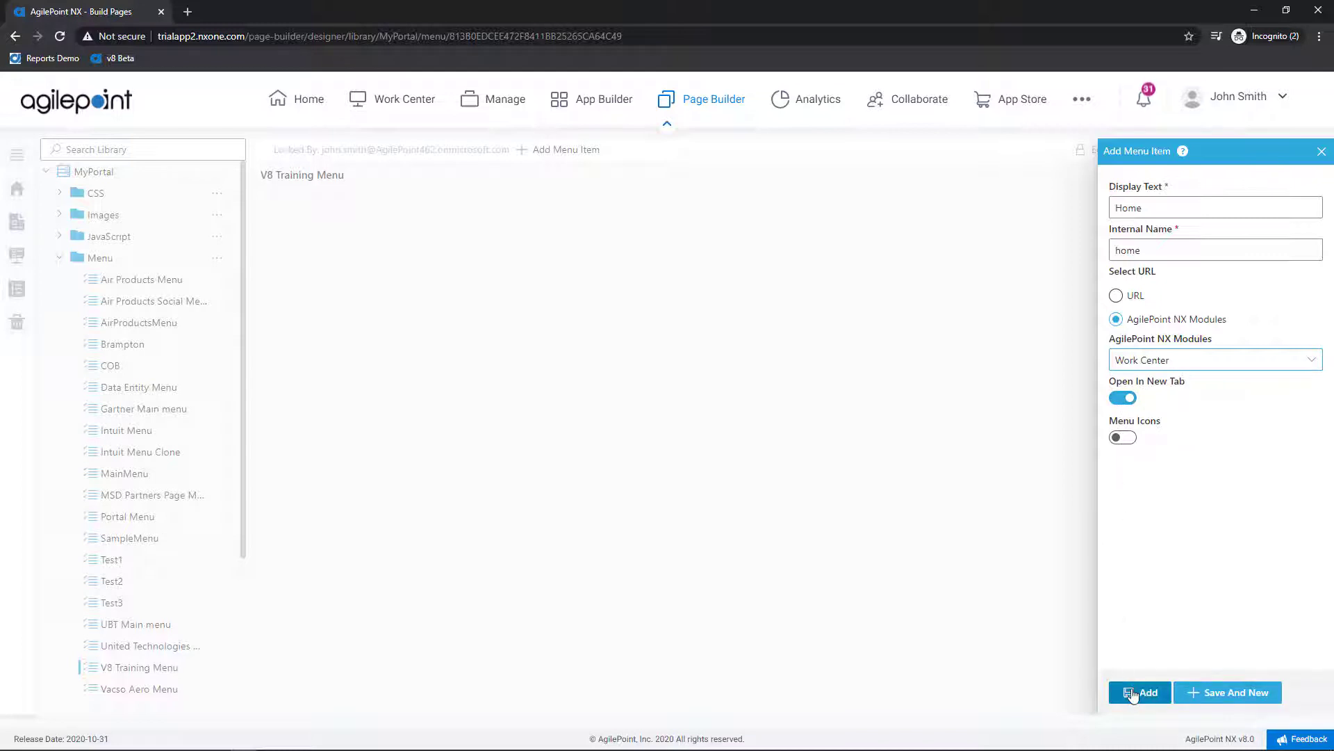
pyautogui.click(1255, 693)
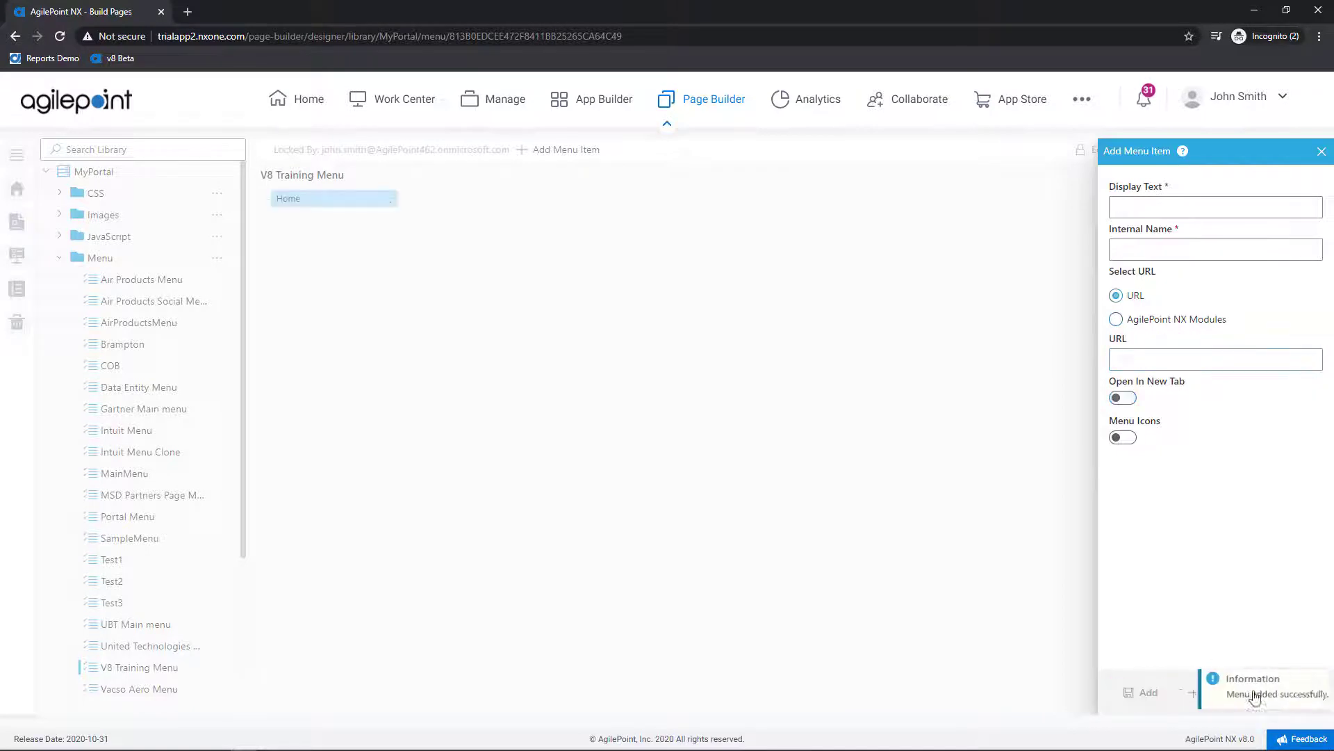
pyautogui.click(1160, 208)
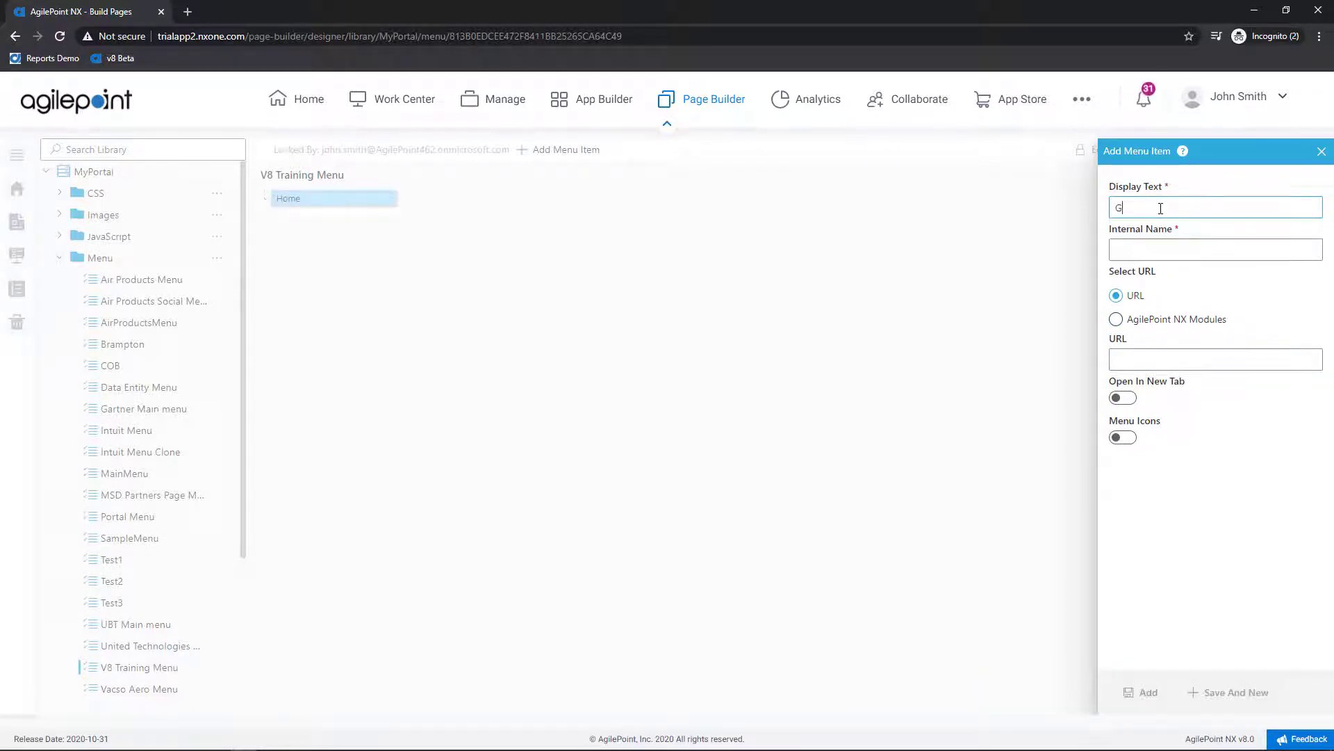
pyautogui.press('Tab')
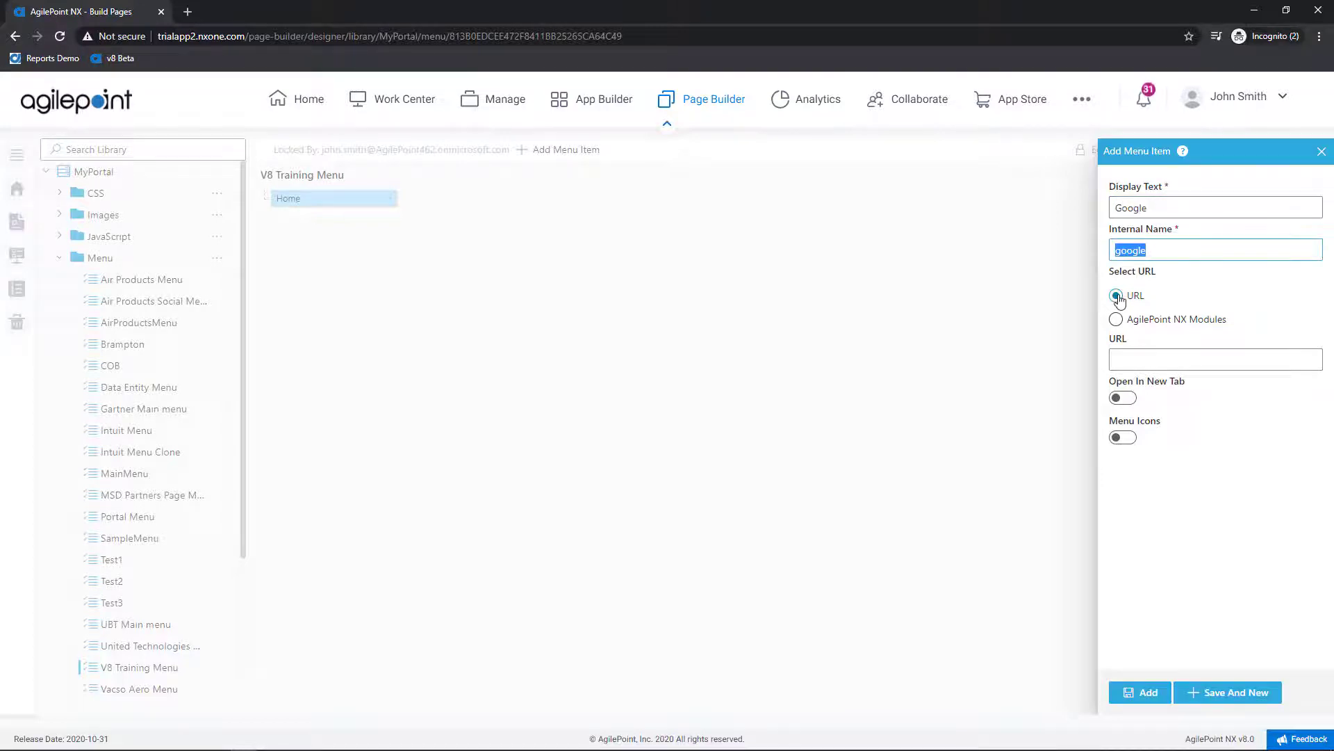
pyautogui.click(1126, 358)
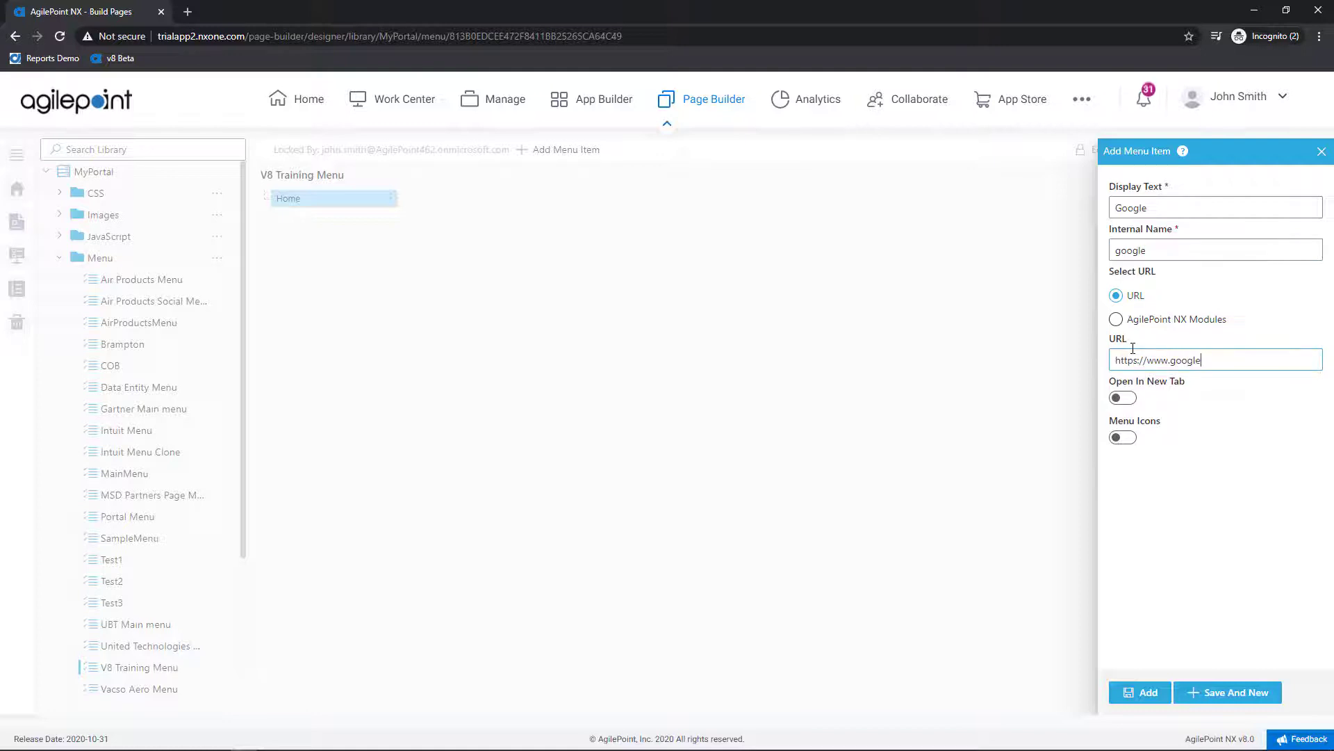
pyautogui.click(1121, 397)
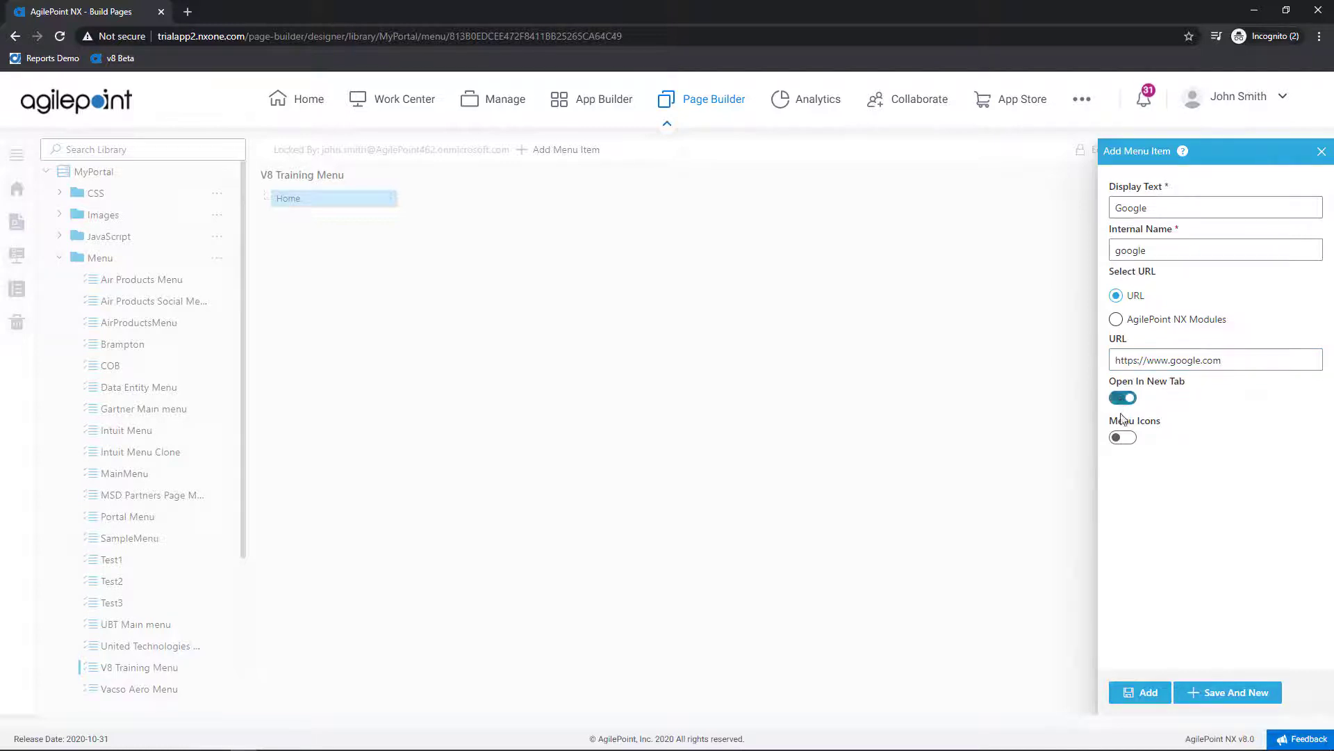
pyautogui.click(1144, 694)
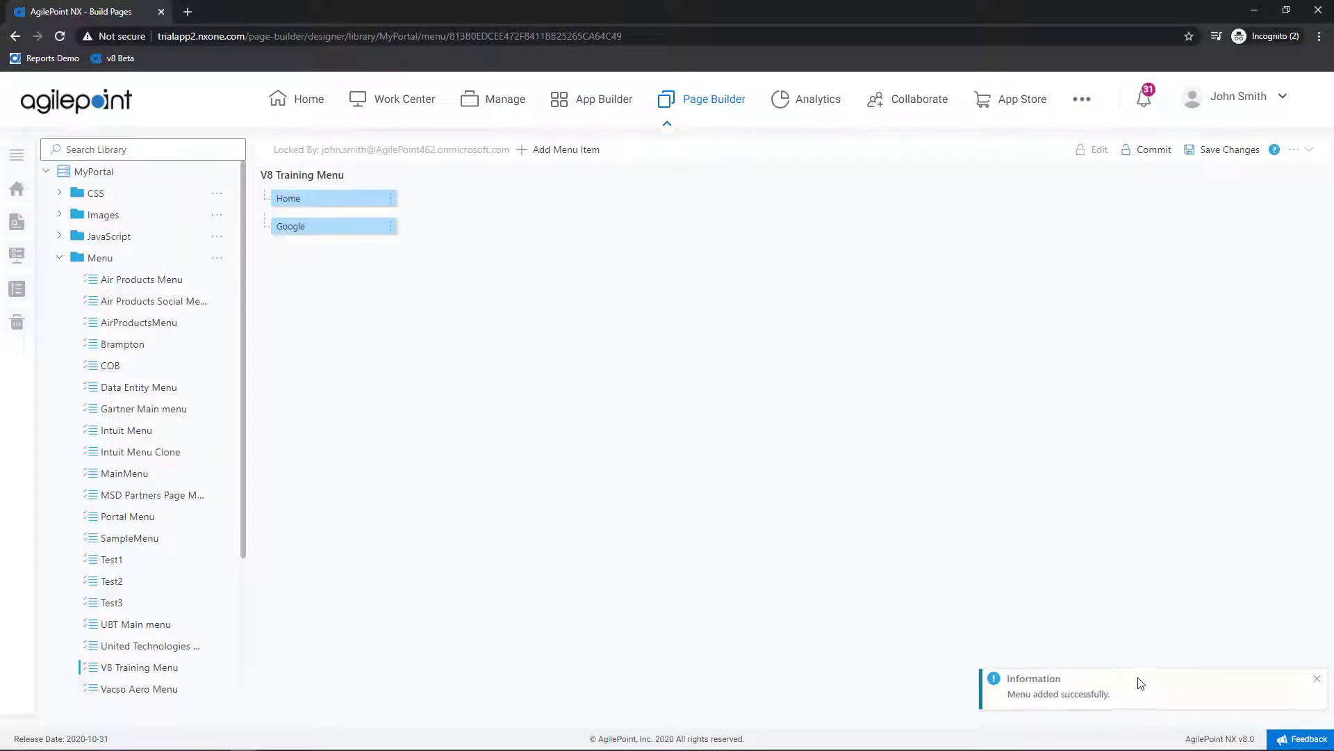
pyautogui.click(1231, 154)
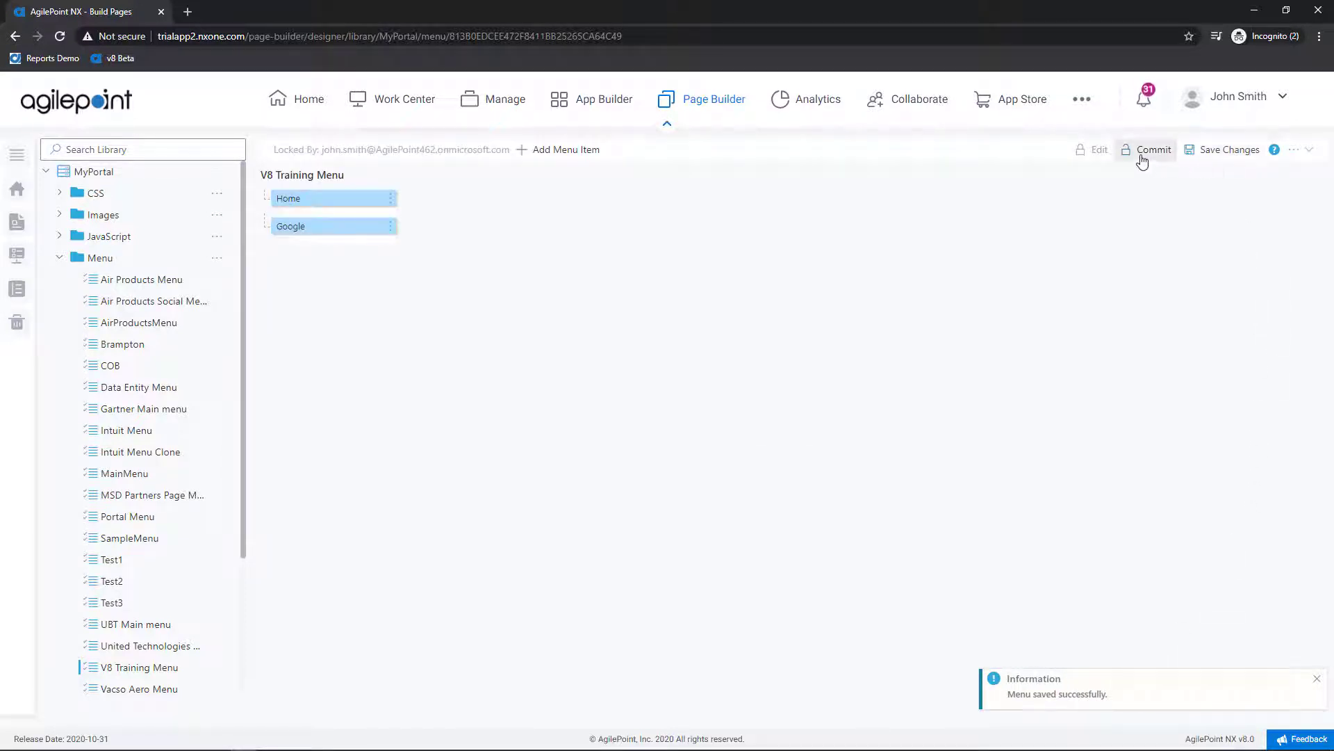
pyautogui.click(1141, 154)
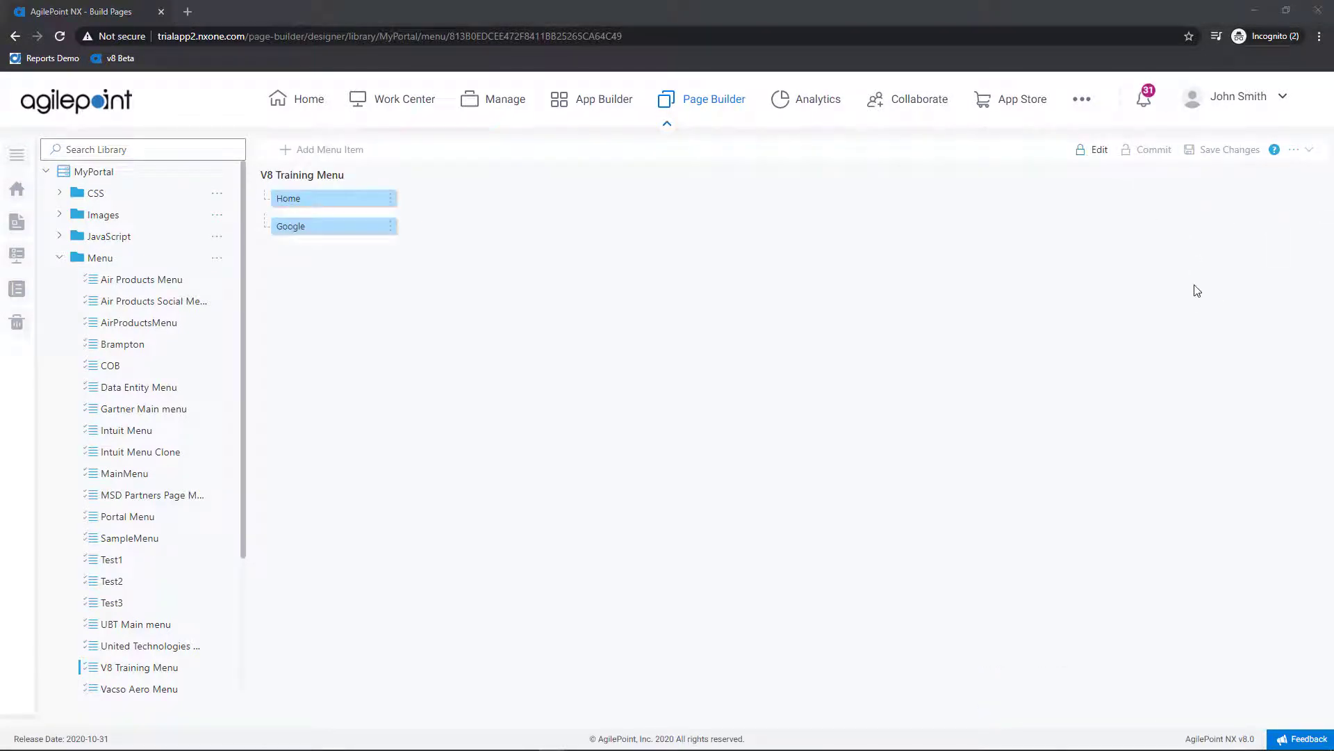
# Step: Open the Version 8 Training page from Recently Created Pages and check it out
pyautogui.click(18, 225)
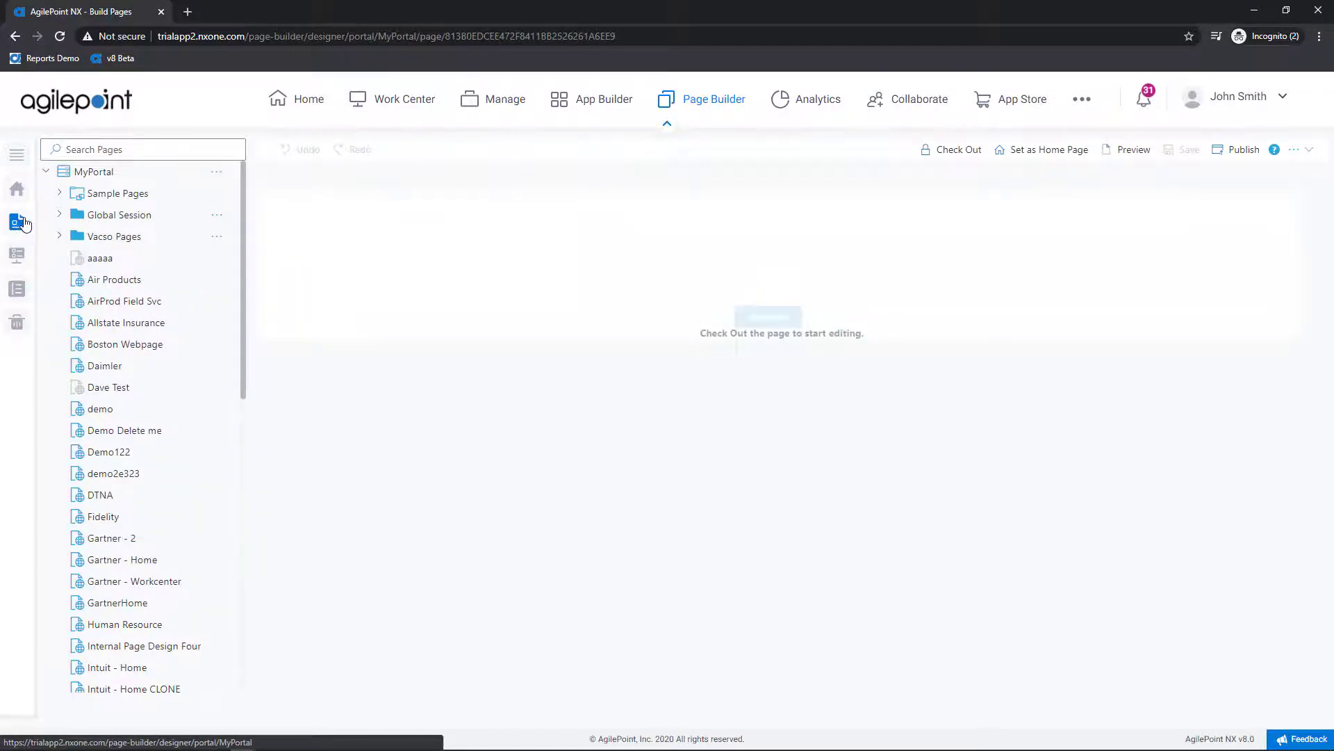
pyautogui.scroll(-9, 134, 397)
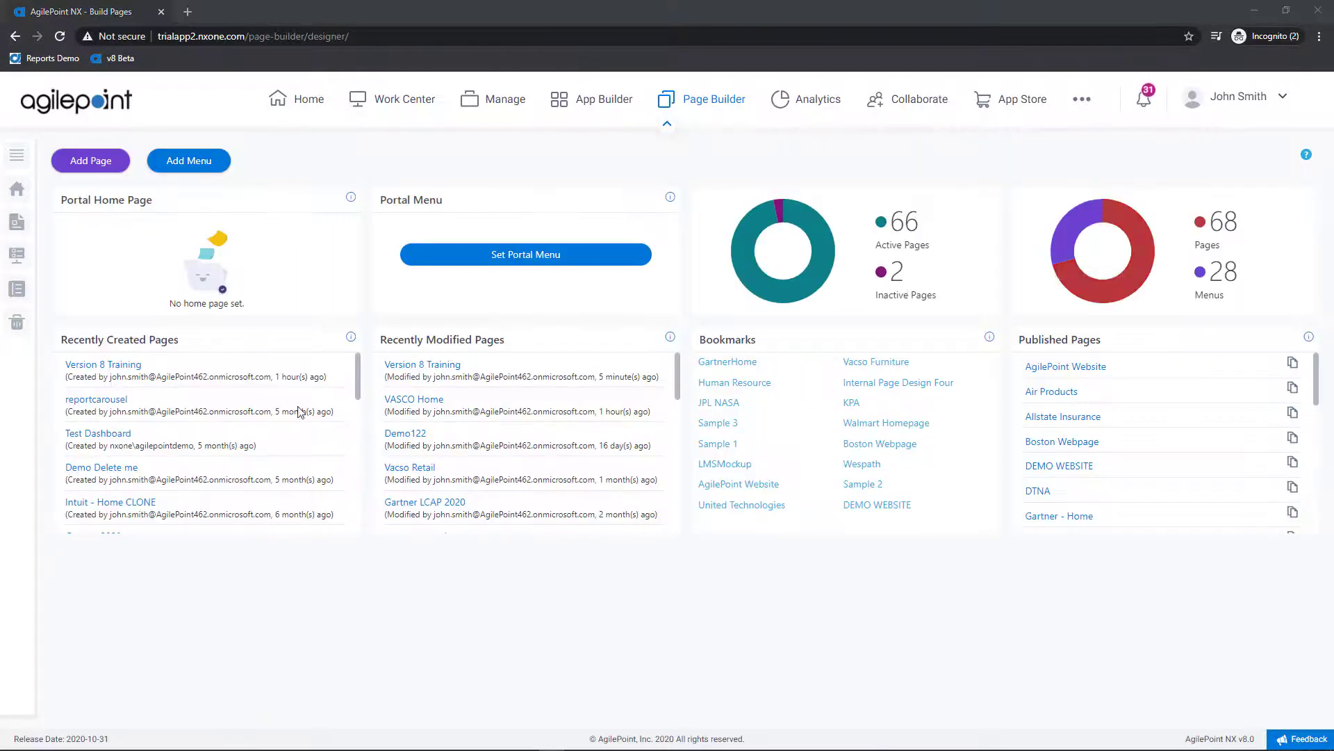
pyautogui.click(112, 369)
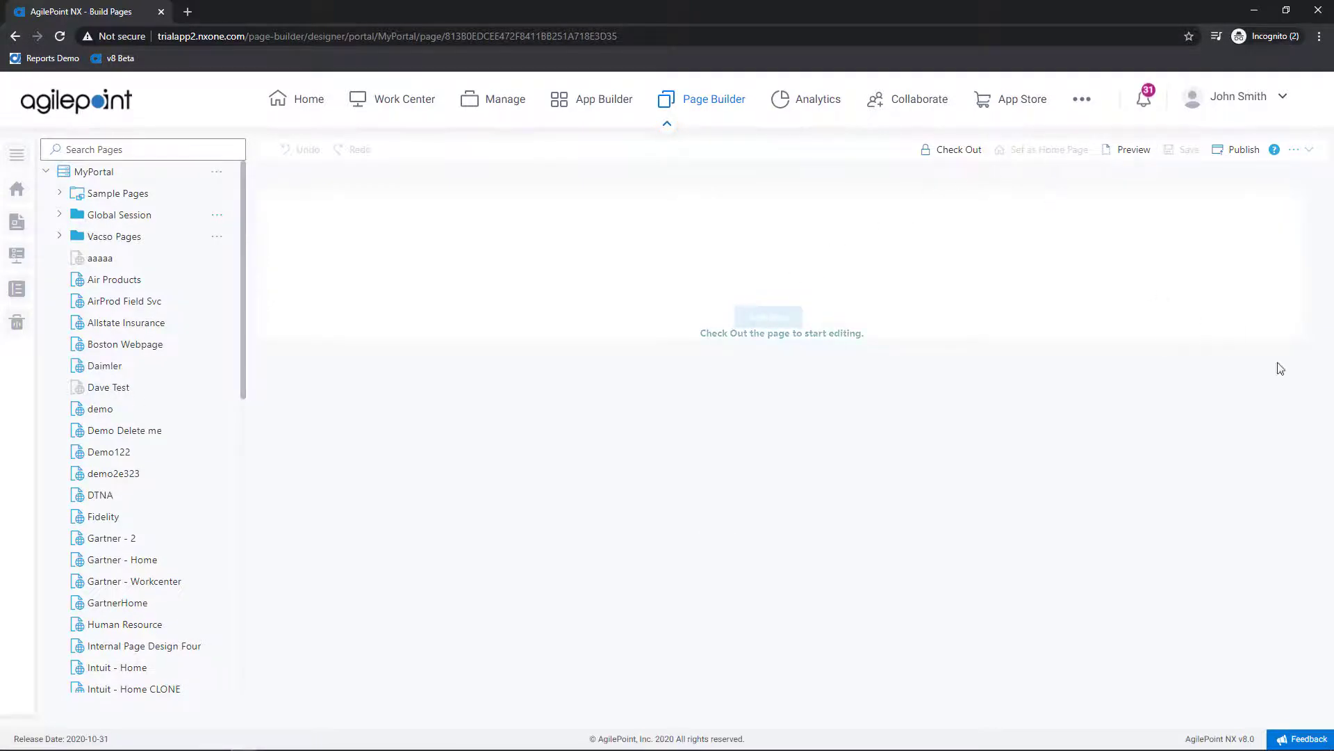
pyautogui.click(954, 149)
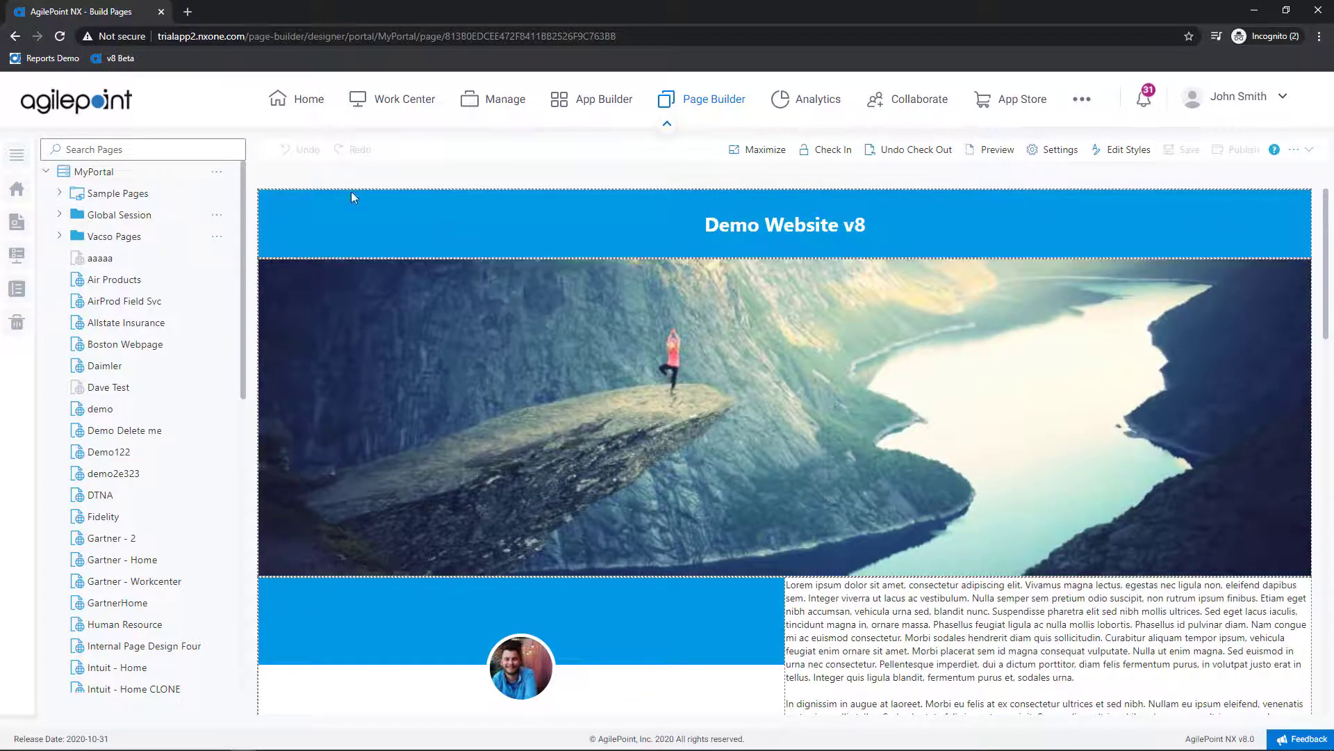
# Step: Insert a new section above the blue header and add a Horizontal Menu layout widget to it
pyautogui.click(267, 189)
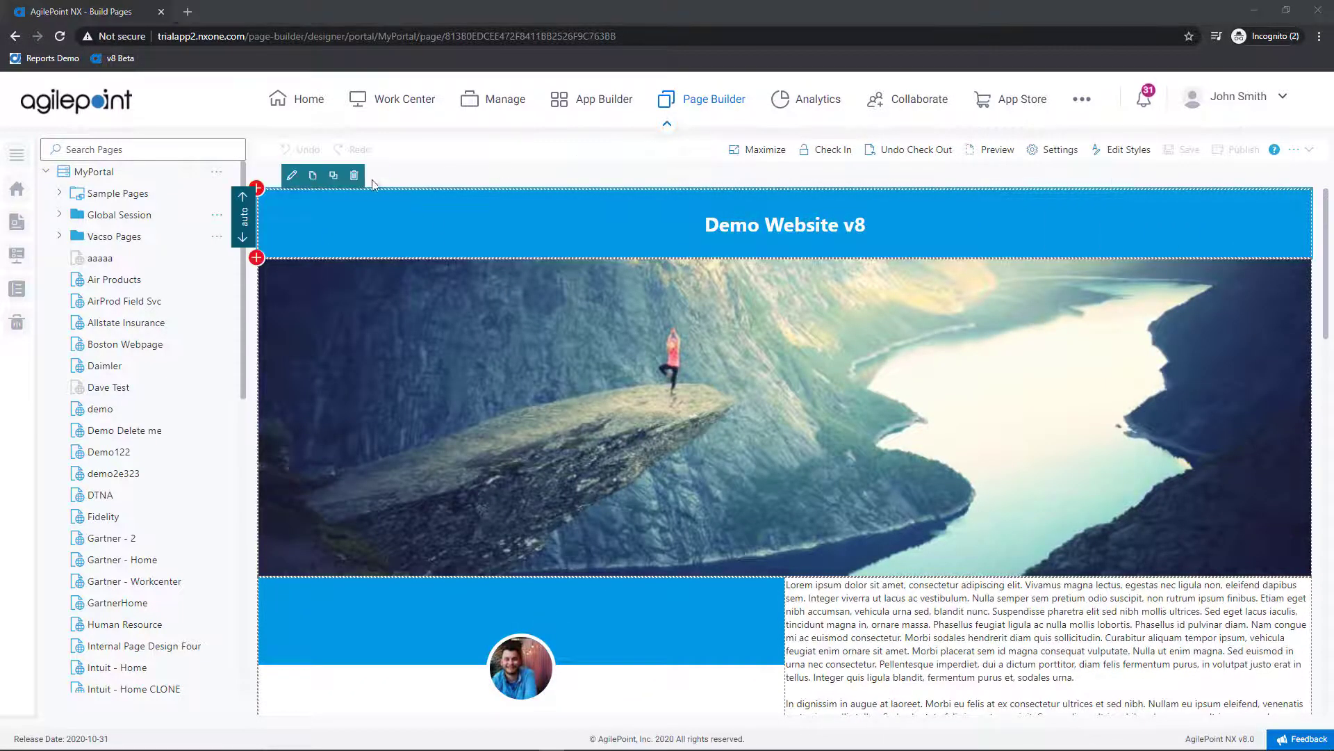
pyautogui.click(258, 187)
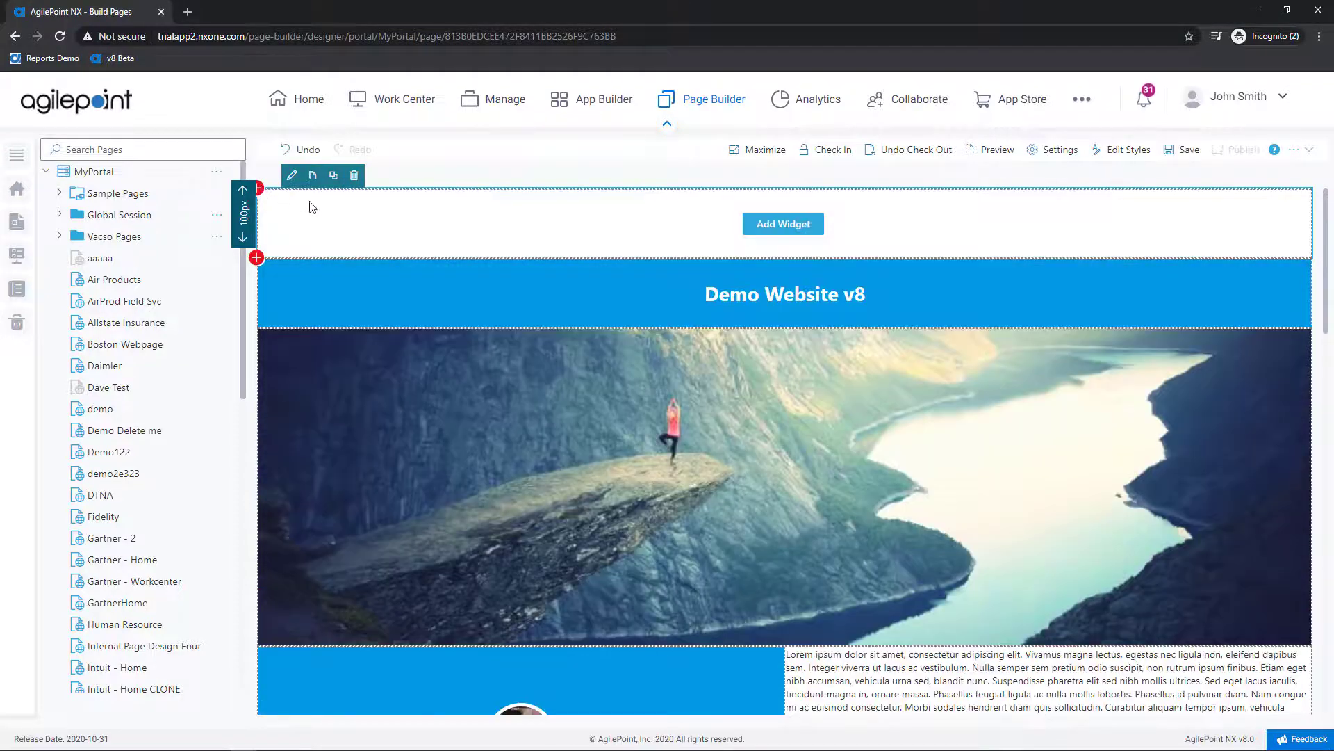
pyautogui.click(783, 224)
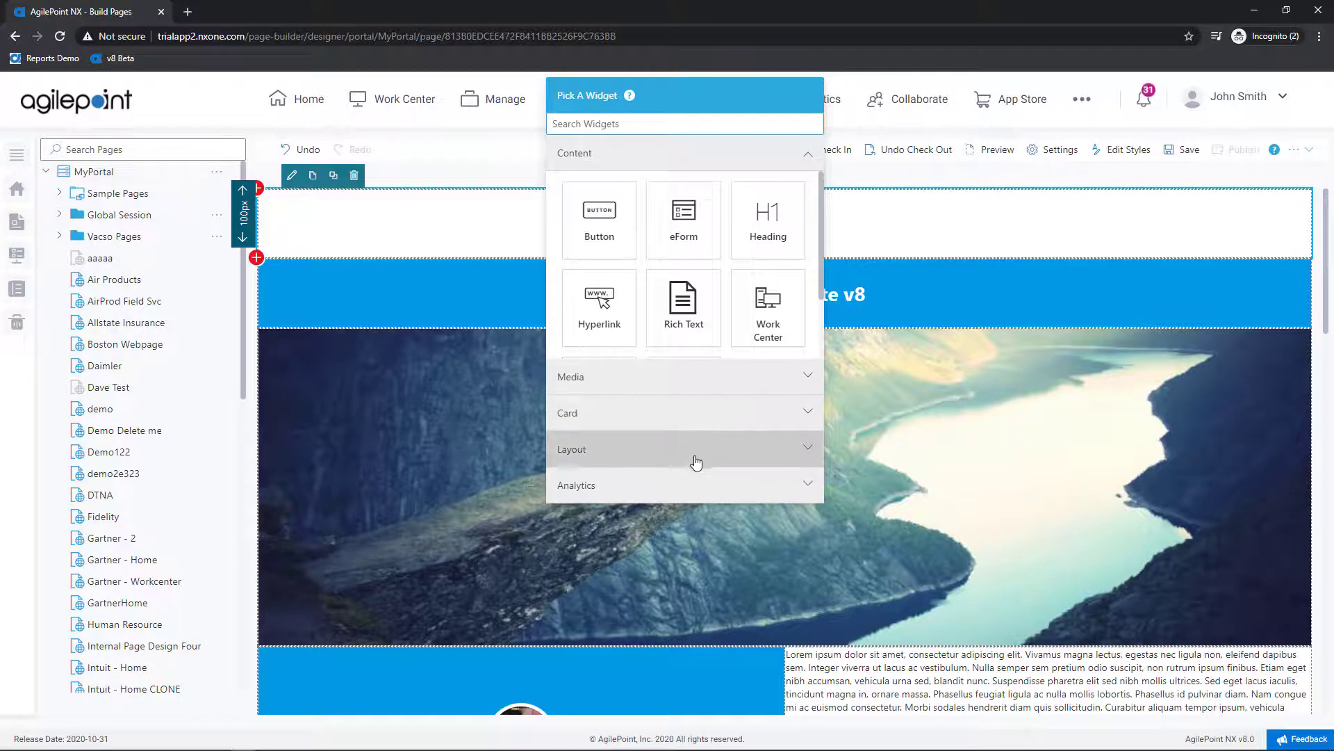
pyautogui.click(692, 450)
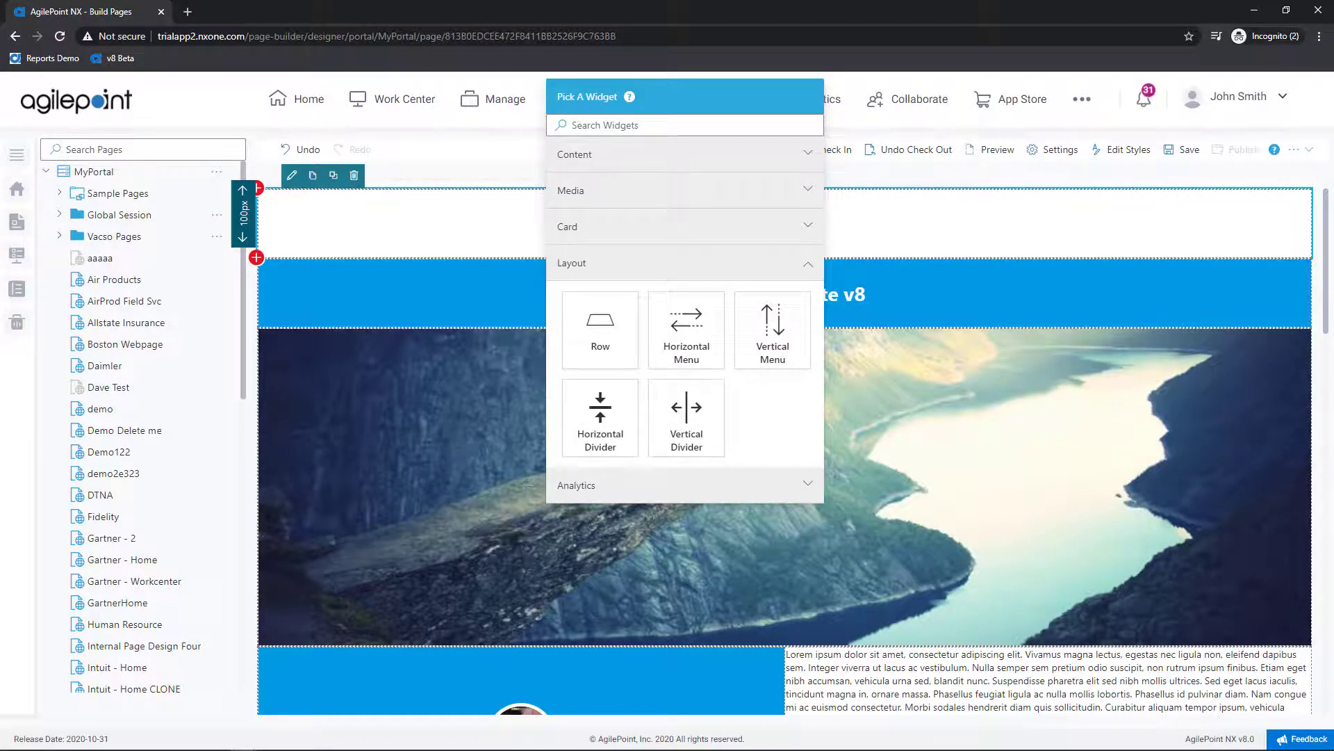
pyautogui.click(689, 352)
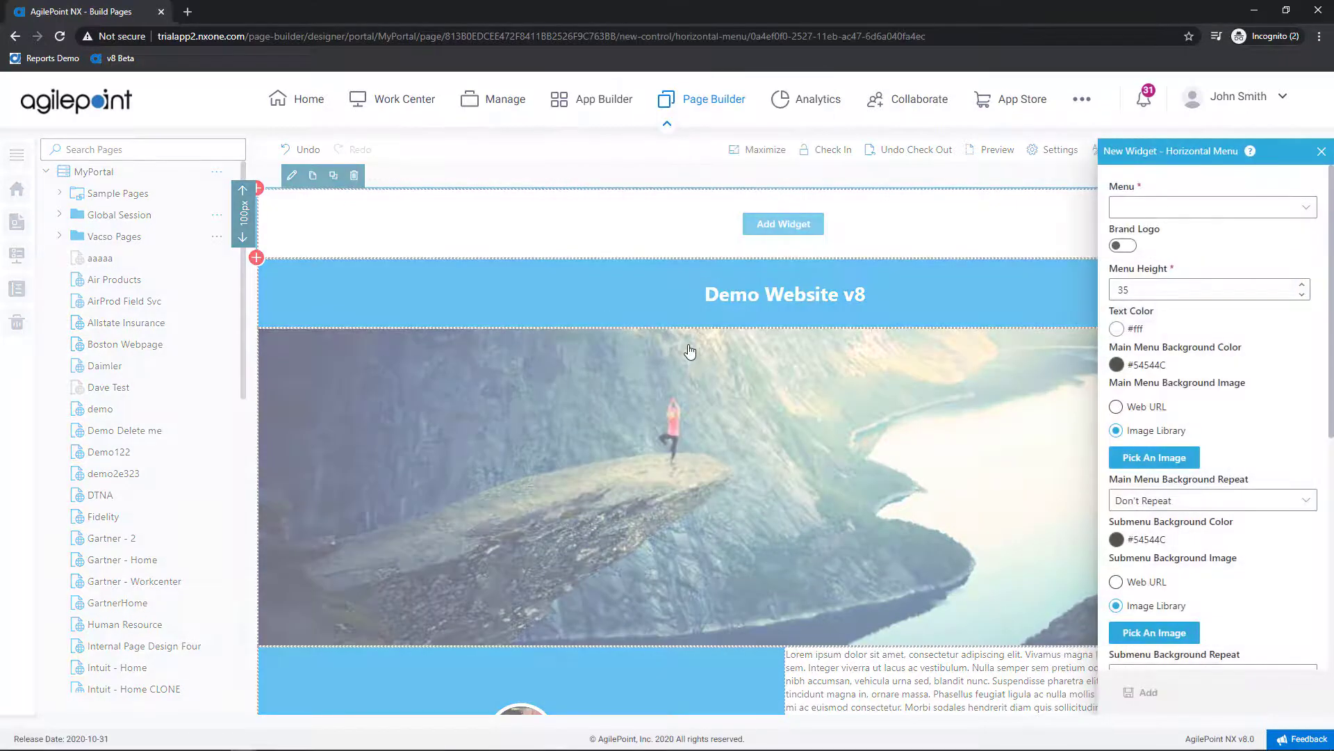
# Step: Bind the menu bar to V8 Training Menu without a brand logo and place it on the page
pyautogui.click(1170, 203)
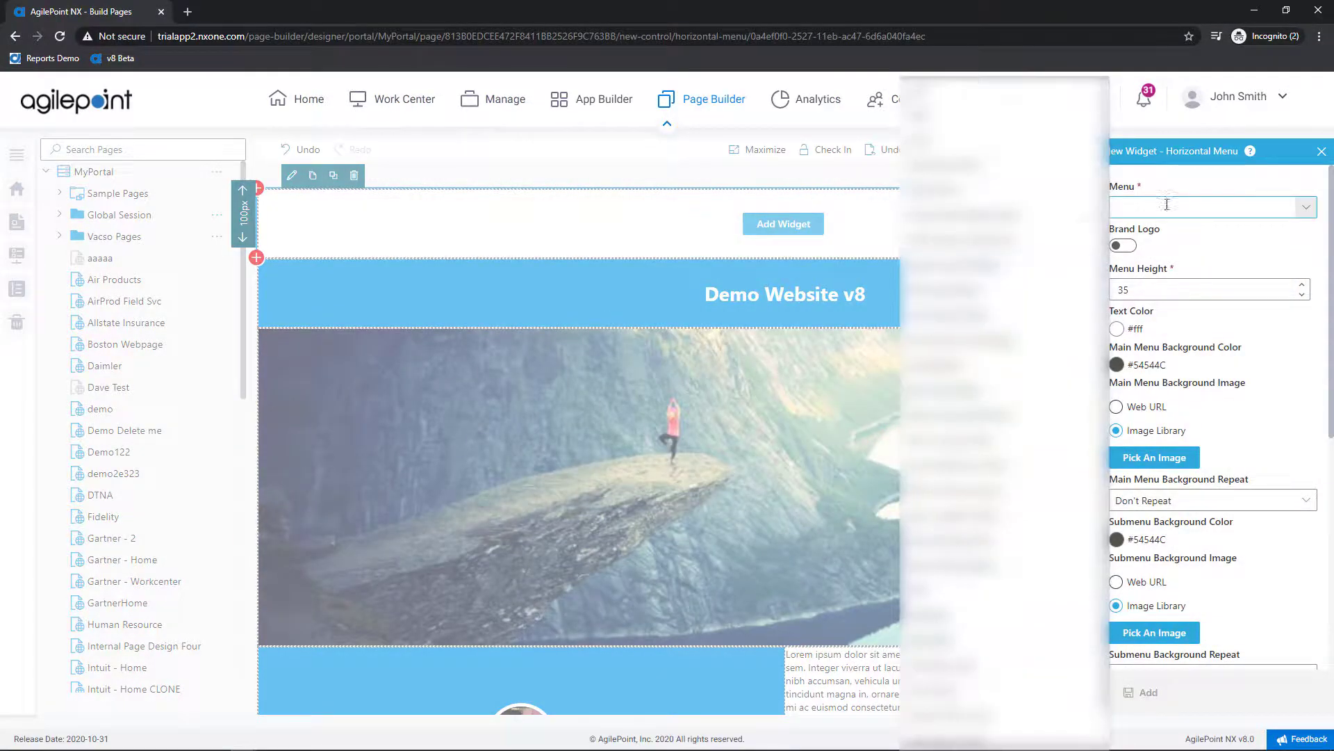
pyautogui.scroll(-1, 974, 400)
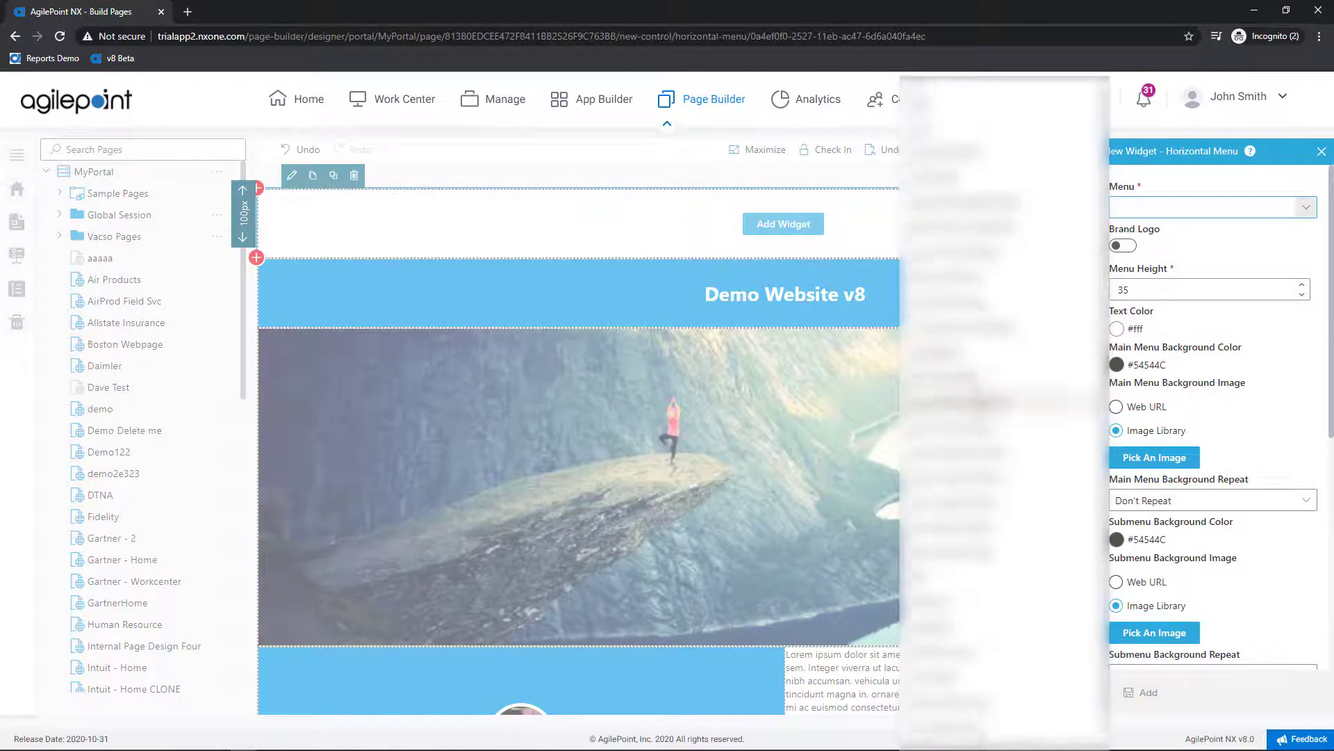
pyautogui.click(1023, 738)
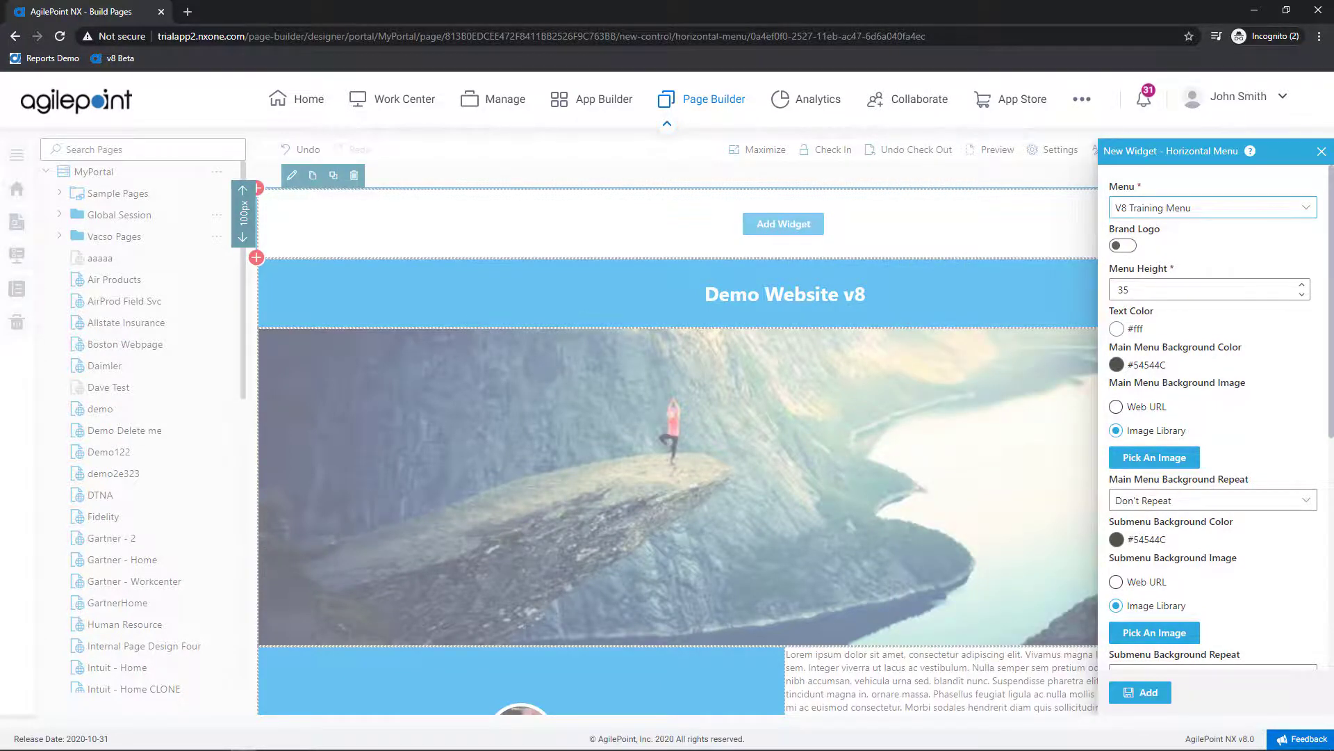
pyautogui.click(1119, 247)
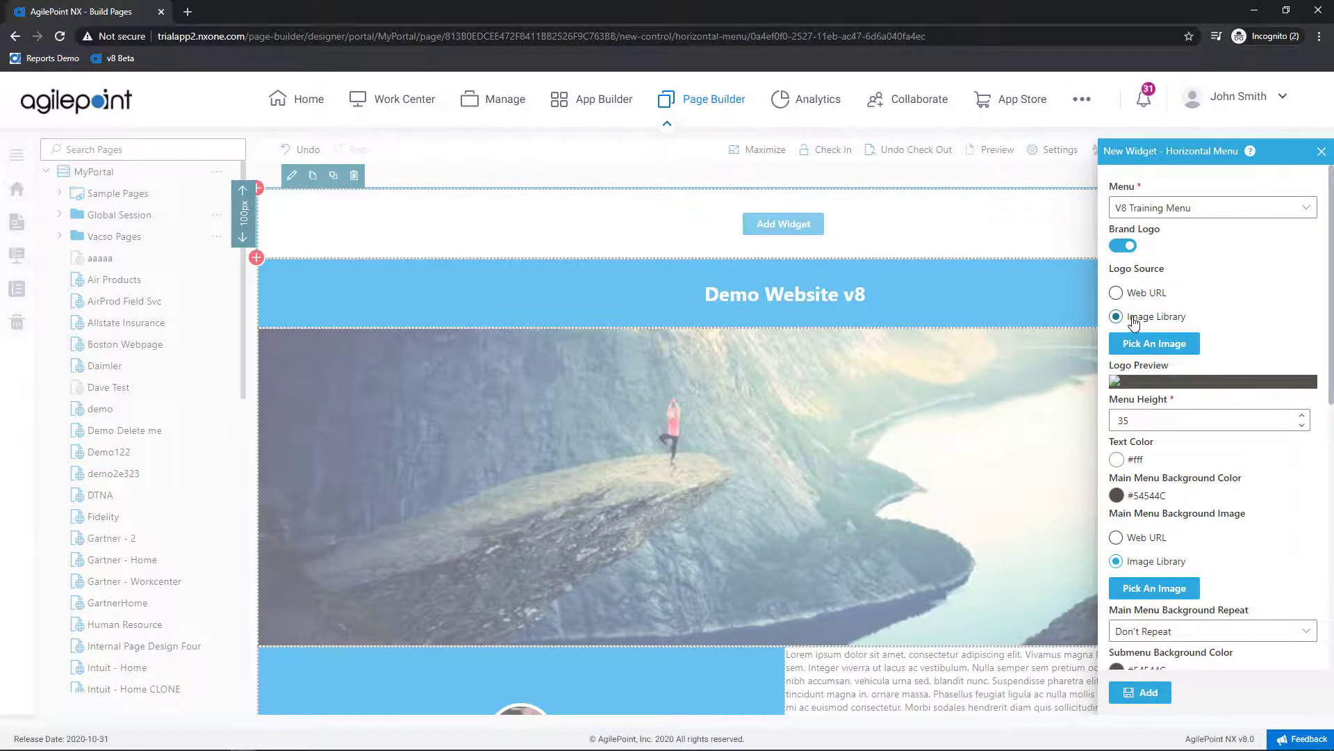
pyautogui.click(1127, 246)
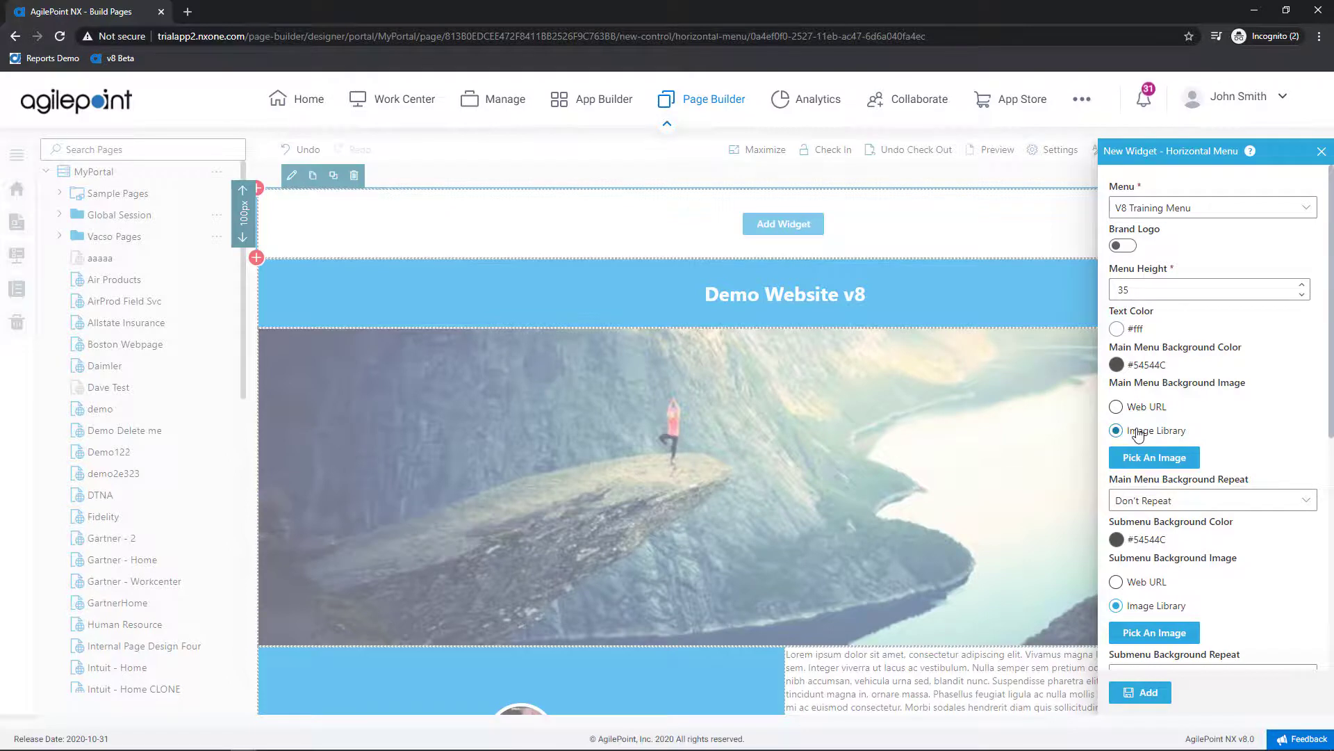
pyautogui.scroll(-4, 1136, 427)
pyautogui.scroll(-3, 1138, 434)
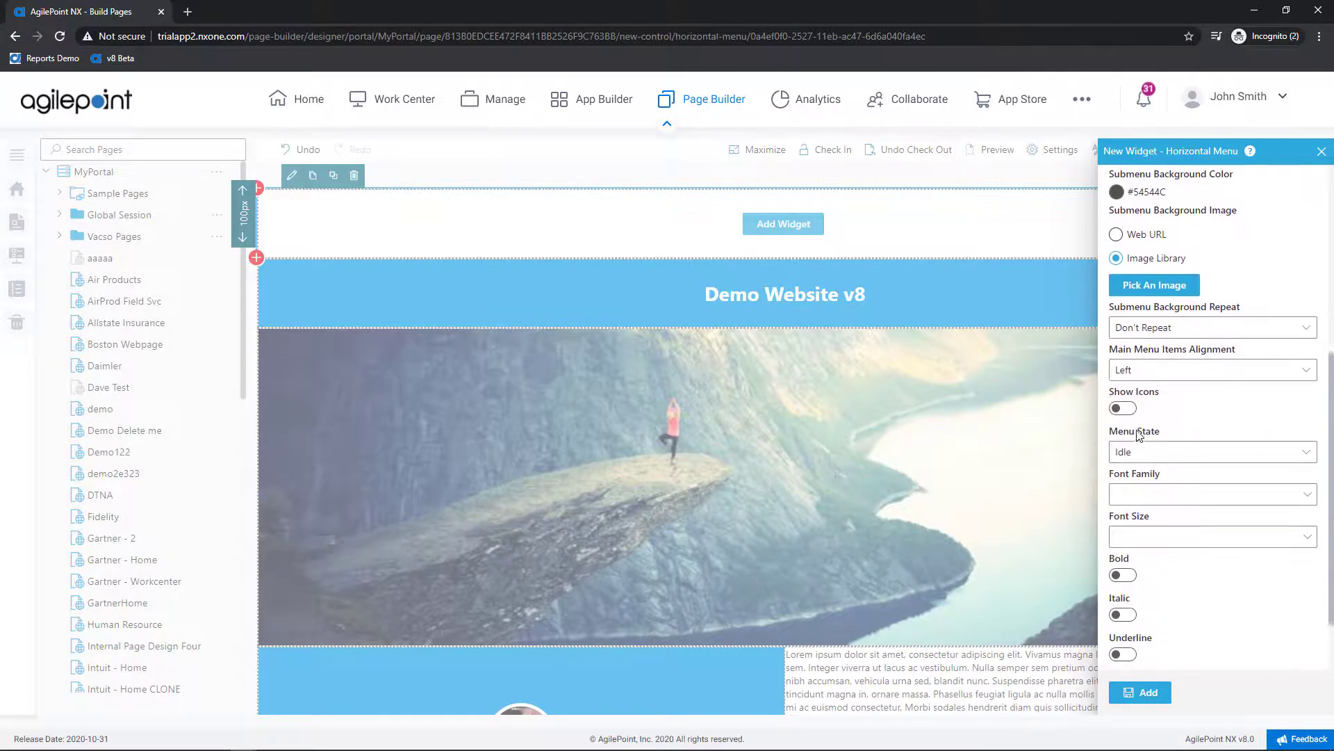
pyautogui.click(1138, 693)
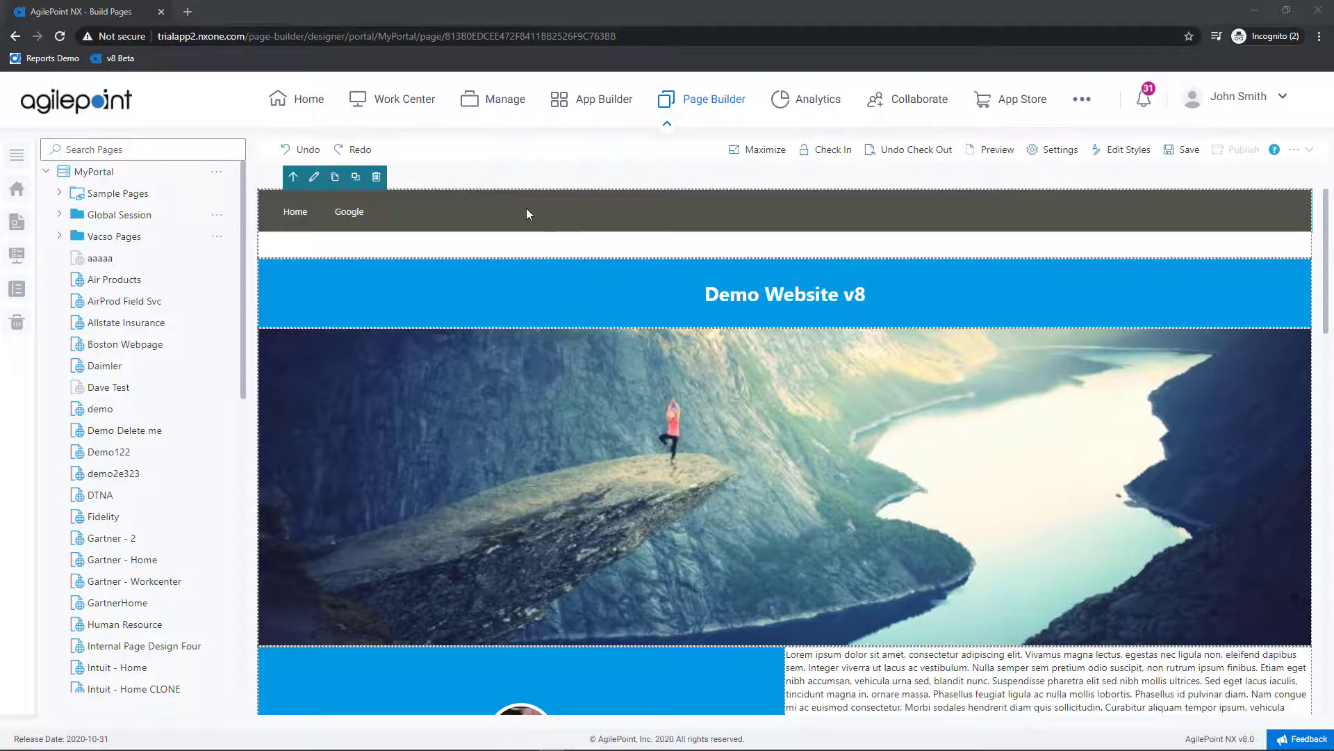
# Step: Change the Horizontal Menu height from 60 to 100, keep Menu State at Idle, and save
pyautogui.click(492, 207)
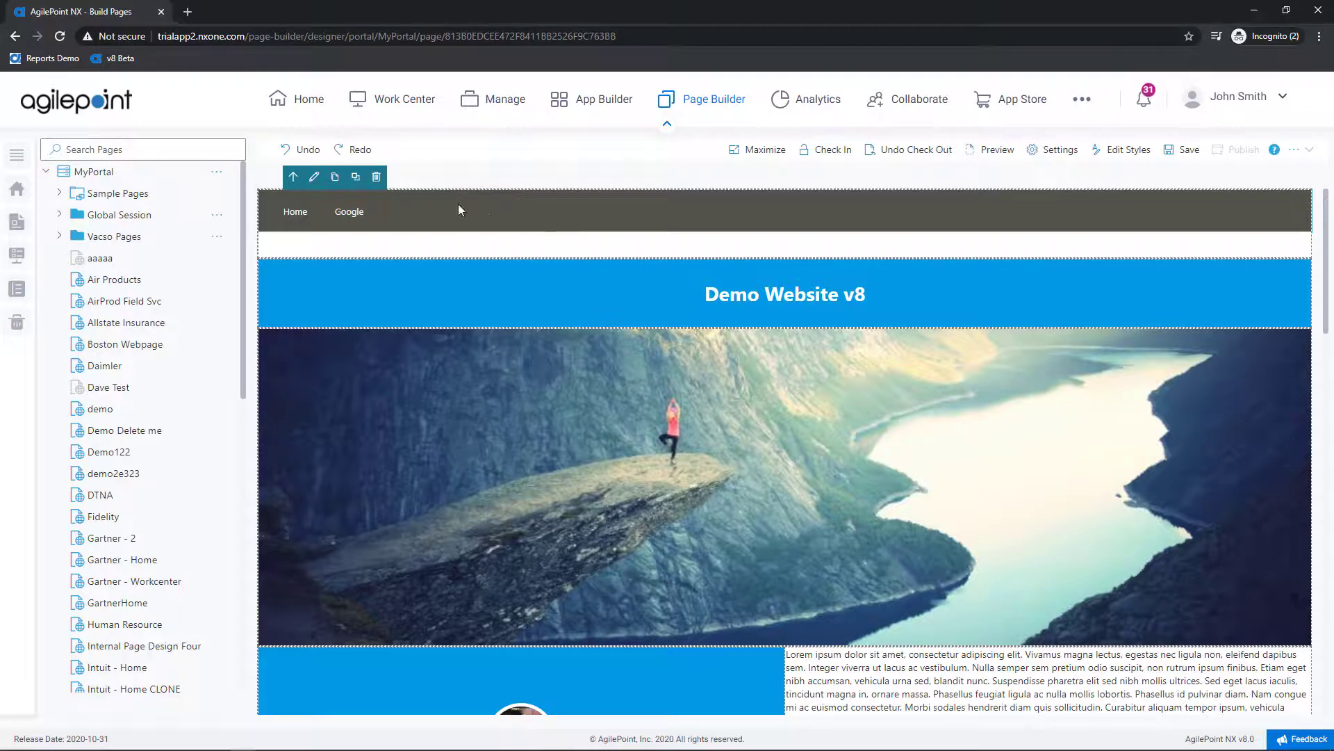
pyautogui.click(315, 178)
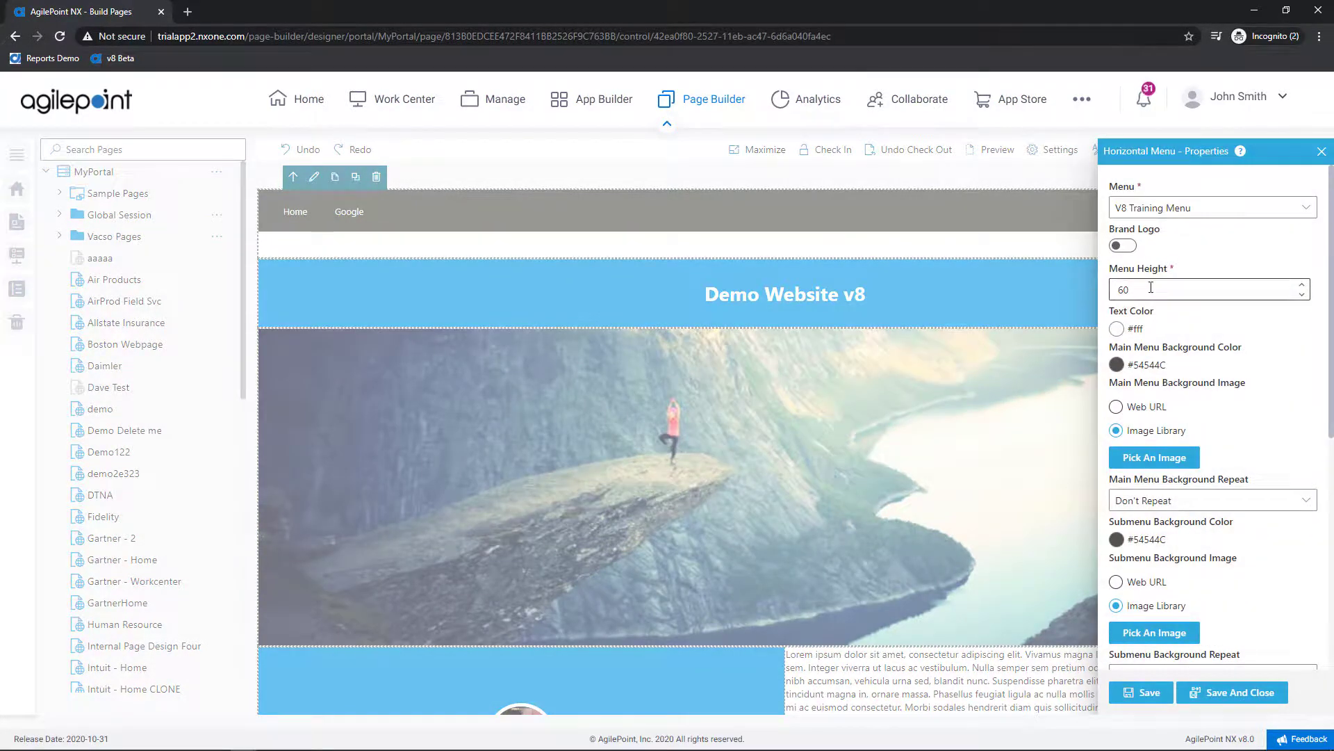
pyautogui.doubleClick(1151, 287)
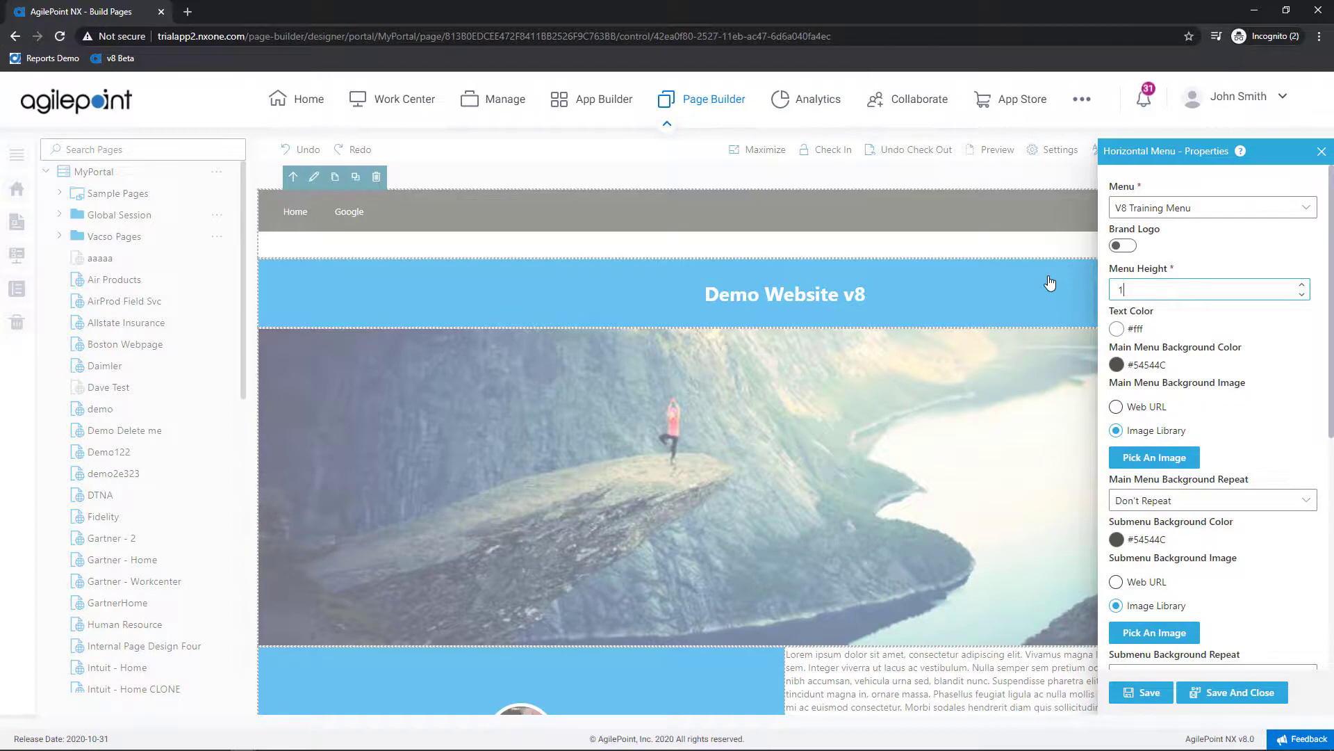
pyautogui.click(1143, 692)
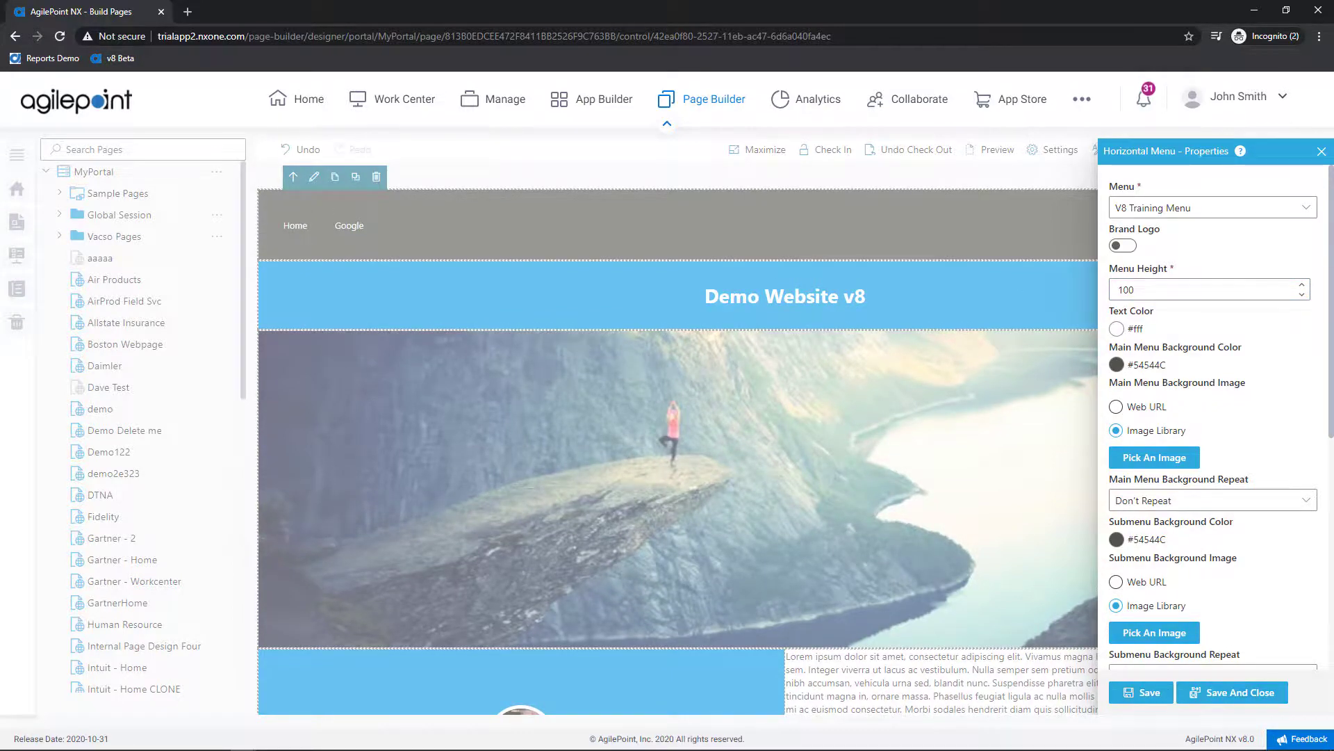
pyautogui.scroll(-5, 1213, 417)
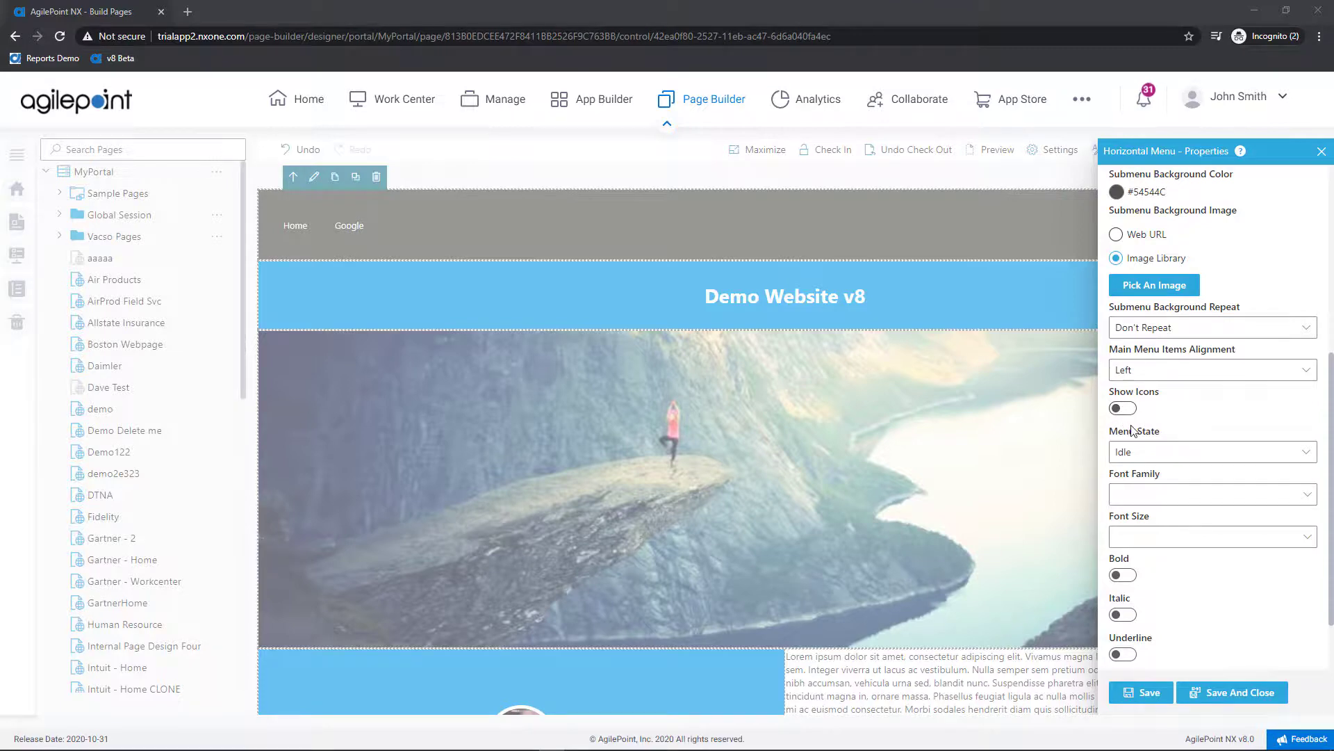
pyautogui.click(1150, 452)
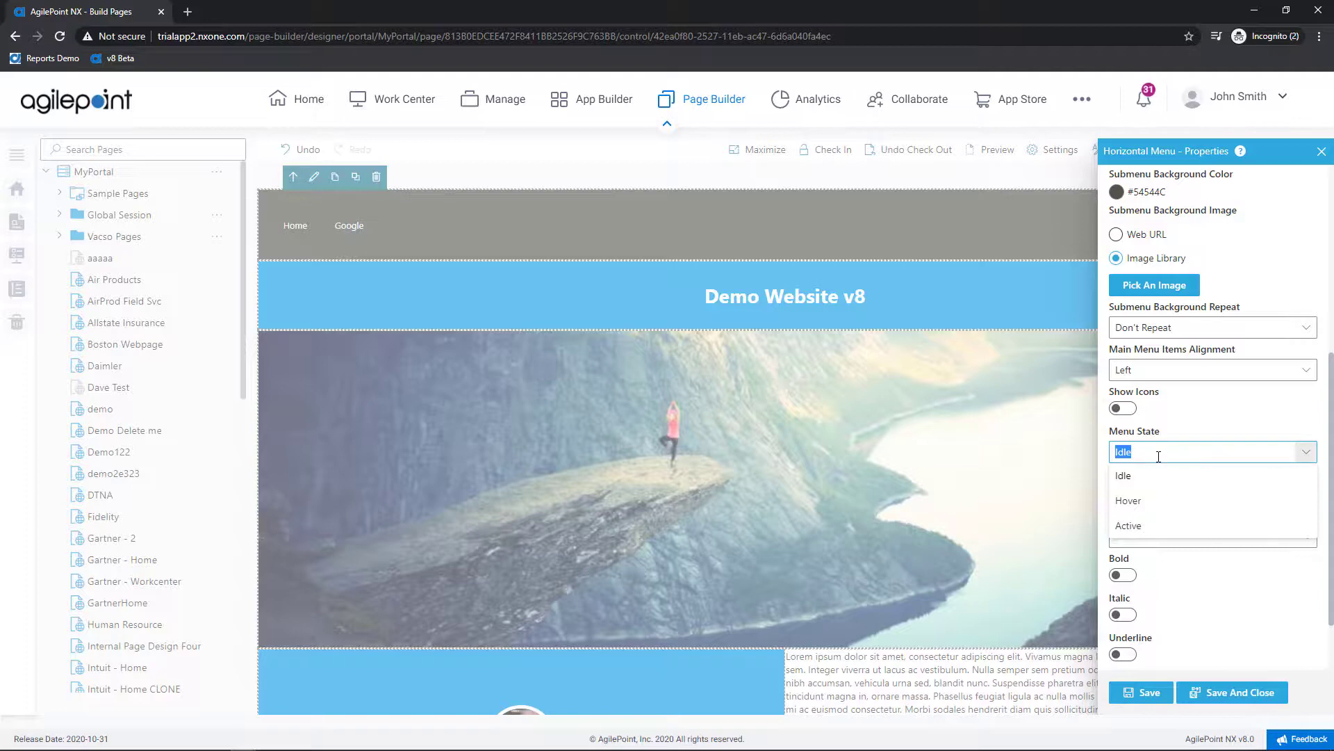
pyautogui.click(1158, 456)
pyautogui.scroll(-2, 1156, 468)
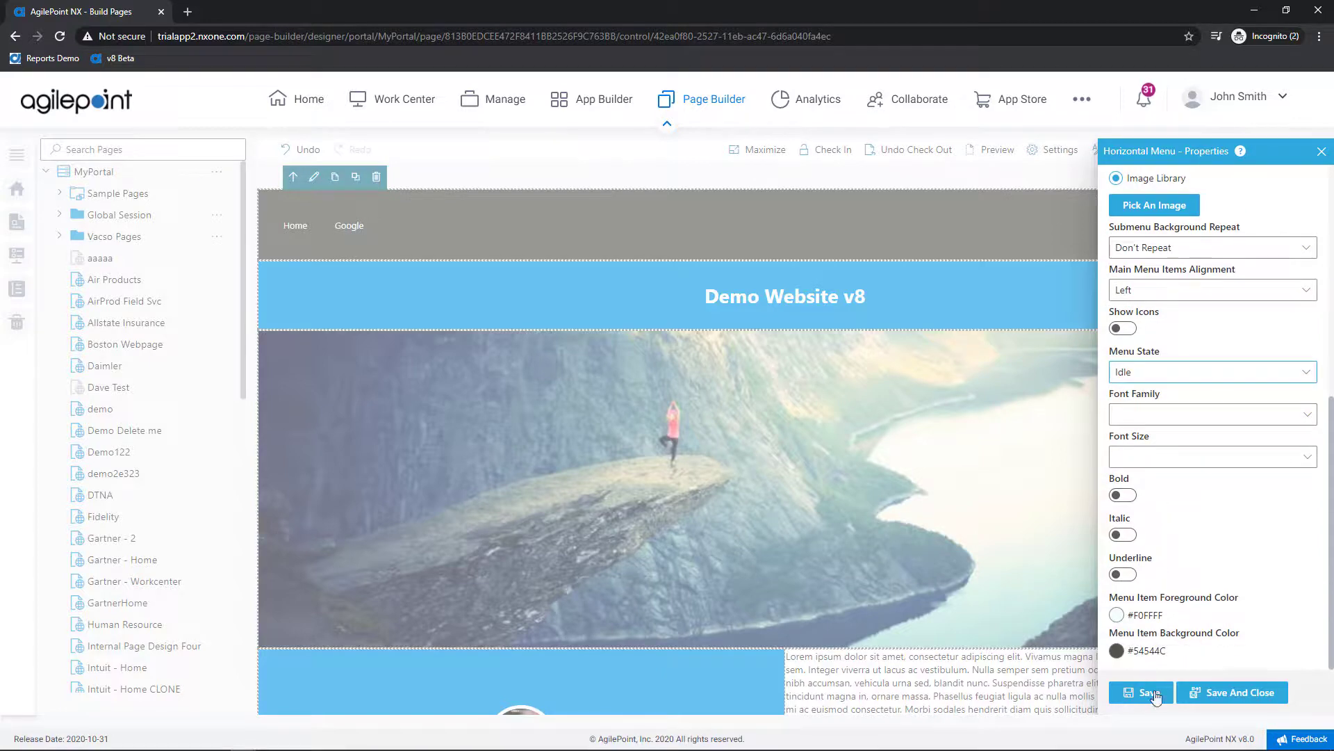
pyautogui.click(1203, 705)
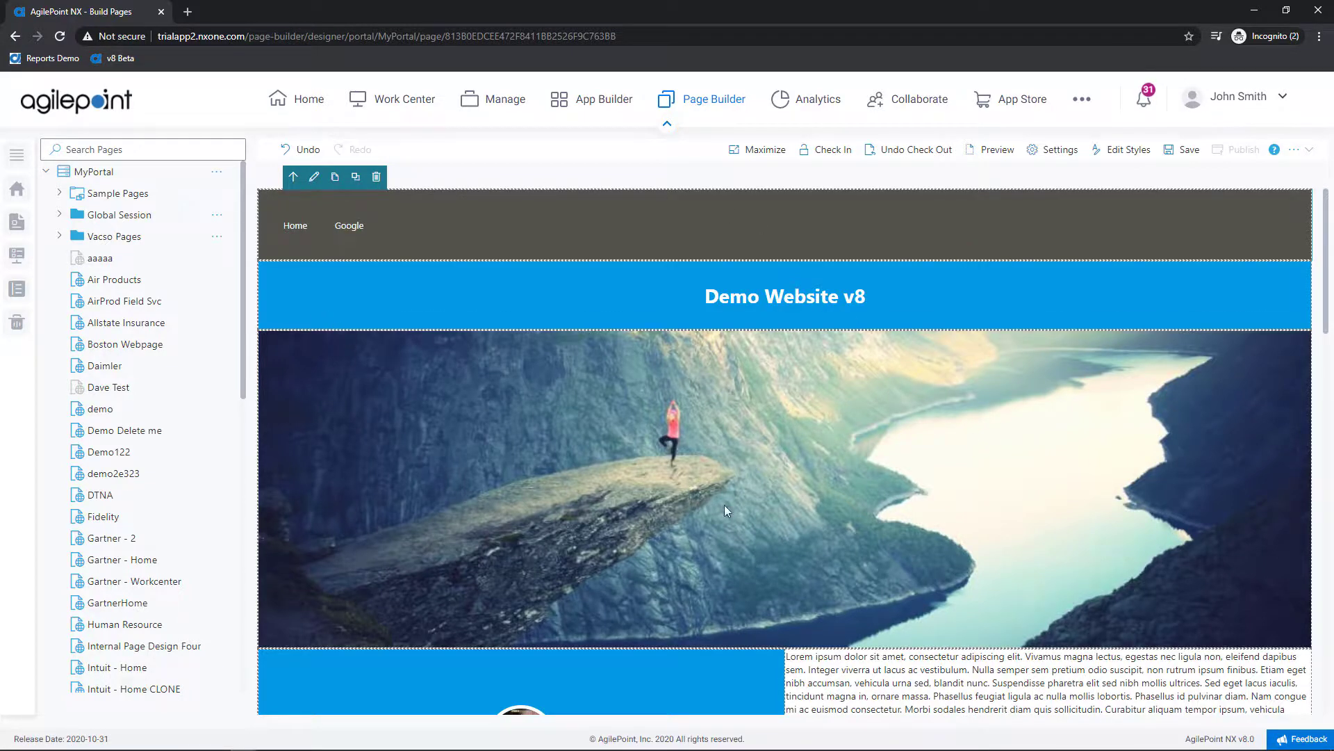
pyautogui.scroll(-5, 769, 505)
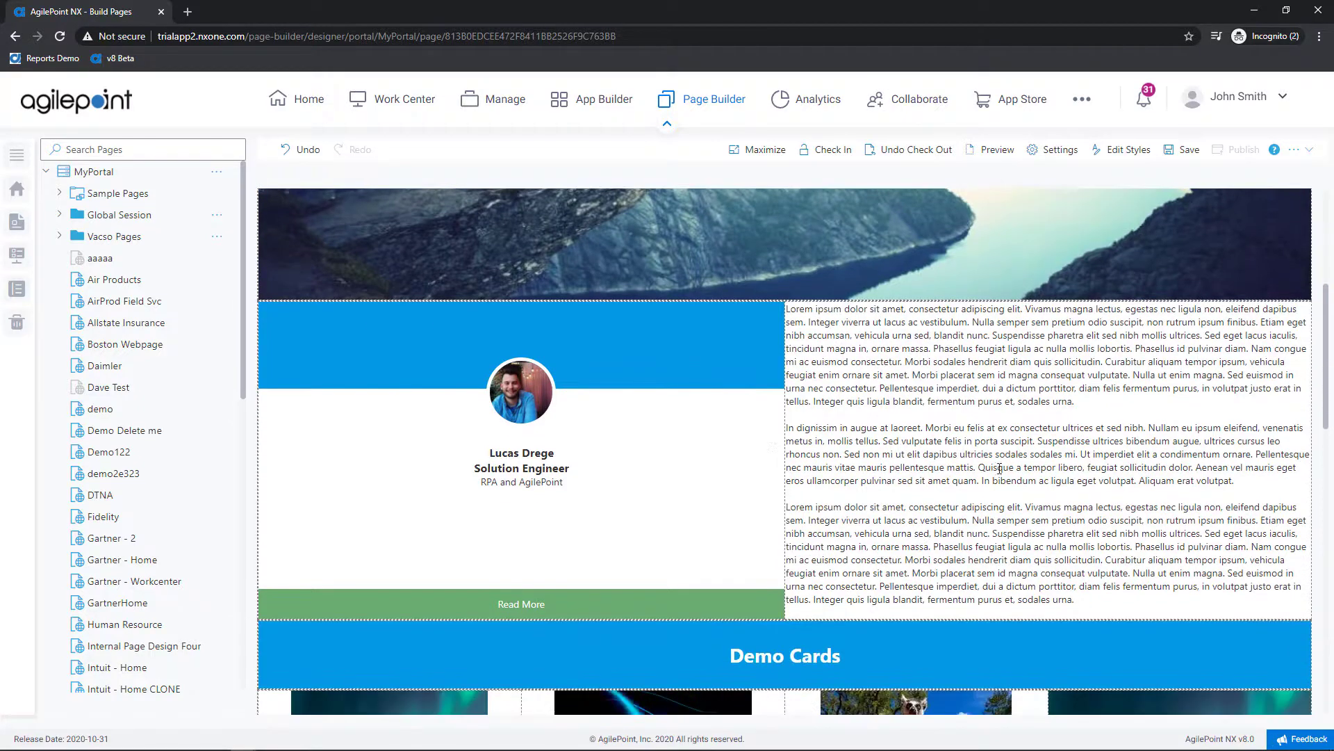
pyautogui.scroll(-5, 1005, 372)
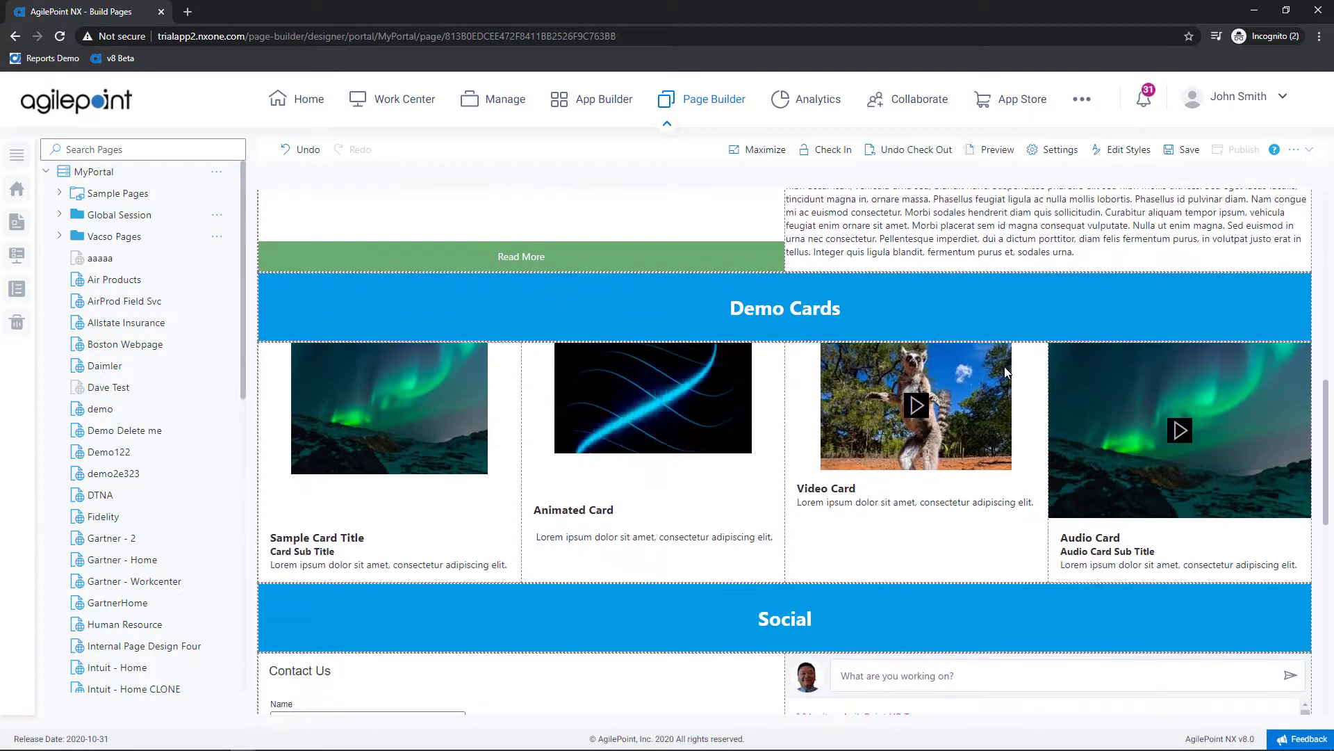
pyautogui.scroll(-9, 1006, 372)
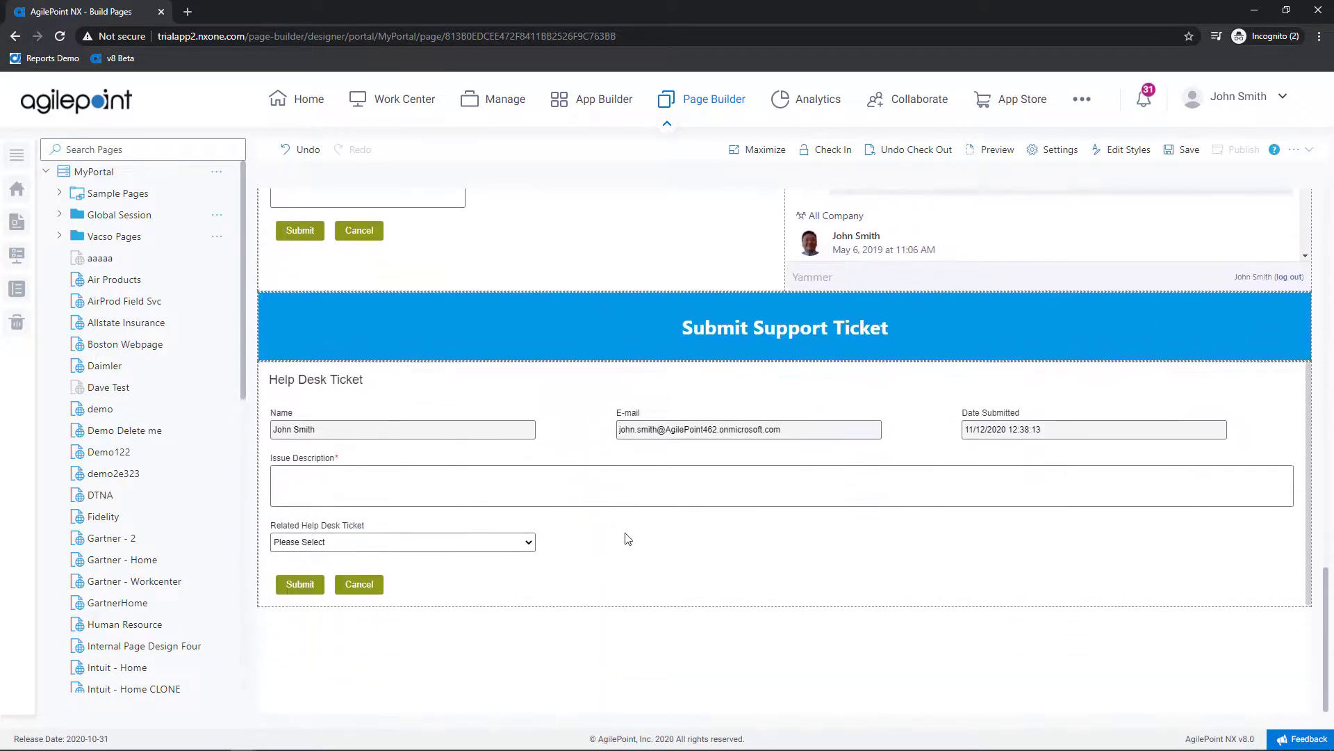
pyautogui.scroll(8, 634, 548)
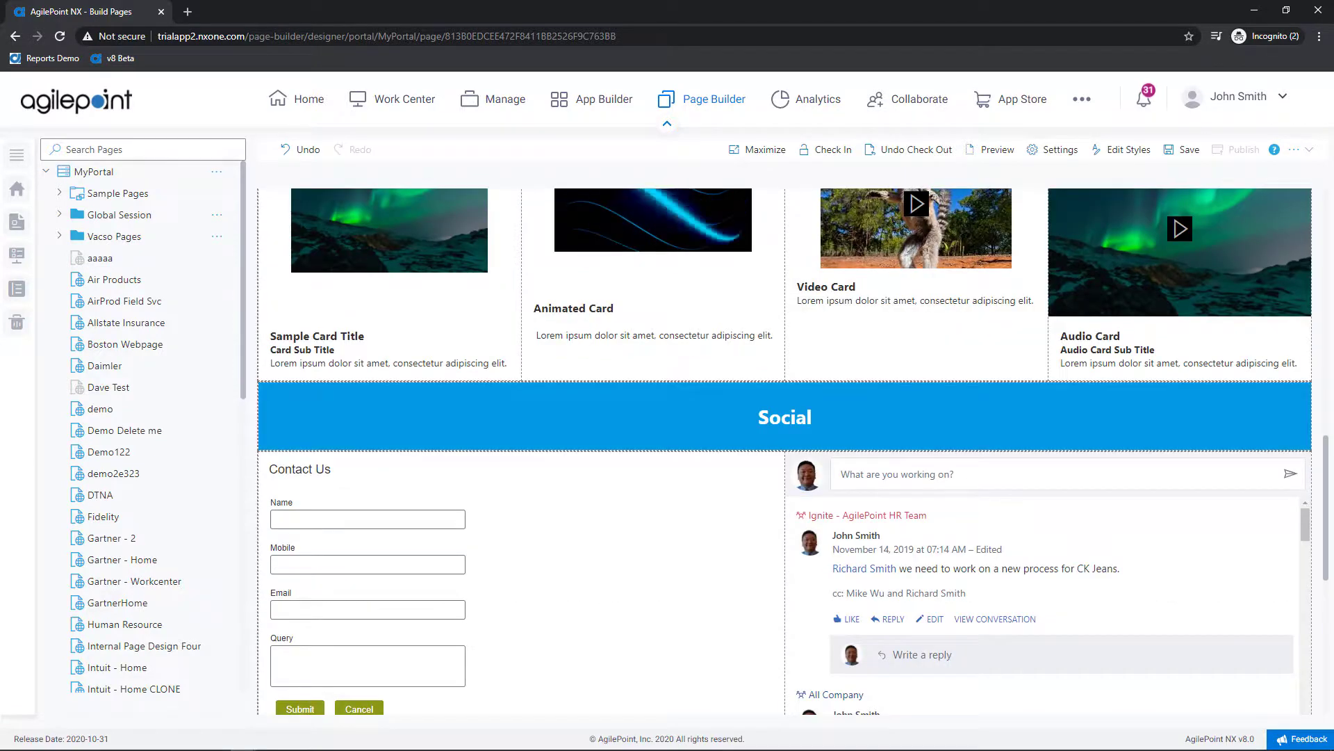